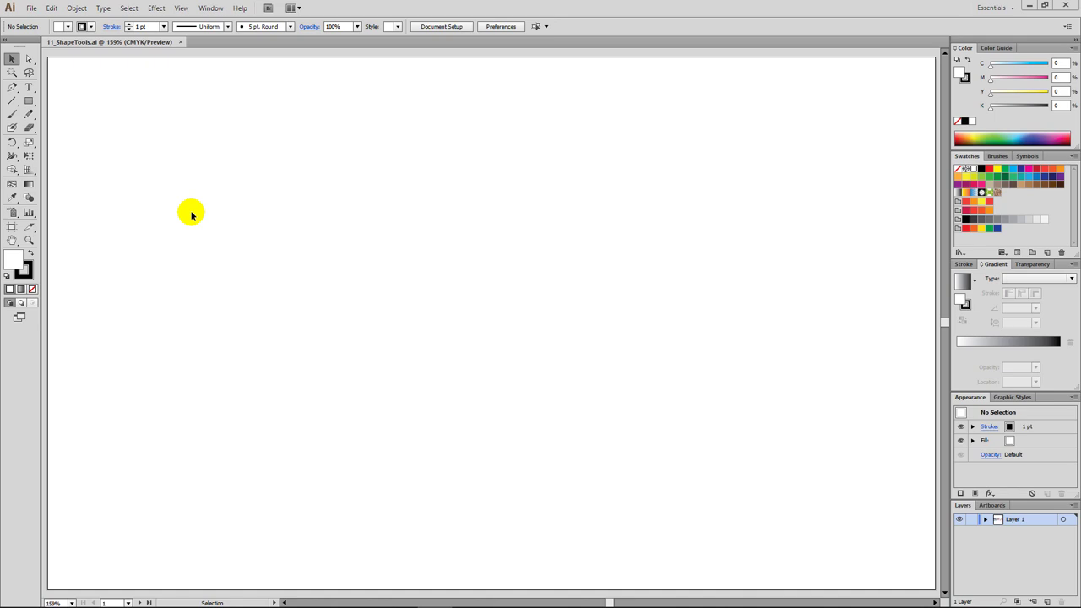
Set the stroke to None and make the white fill the active colour again
{"action": "left_click", "coordinate": [23, 270]}
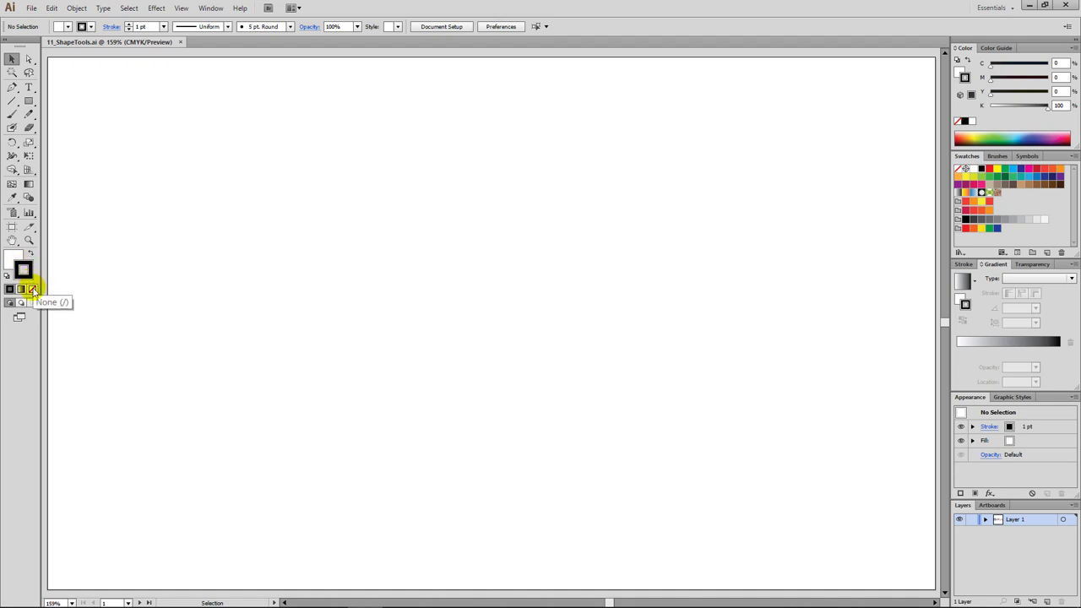
{"action": "left_click", "coordinate": [34, 291]}
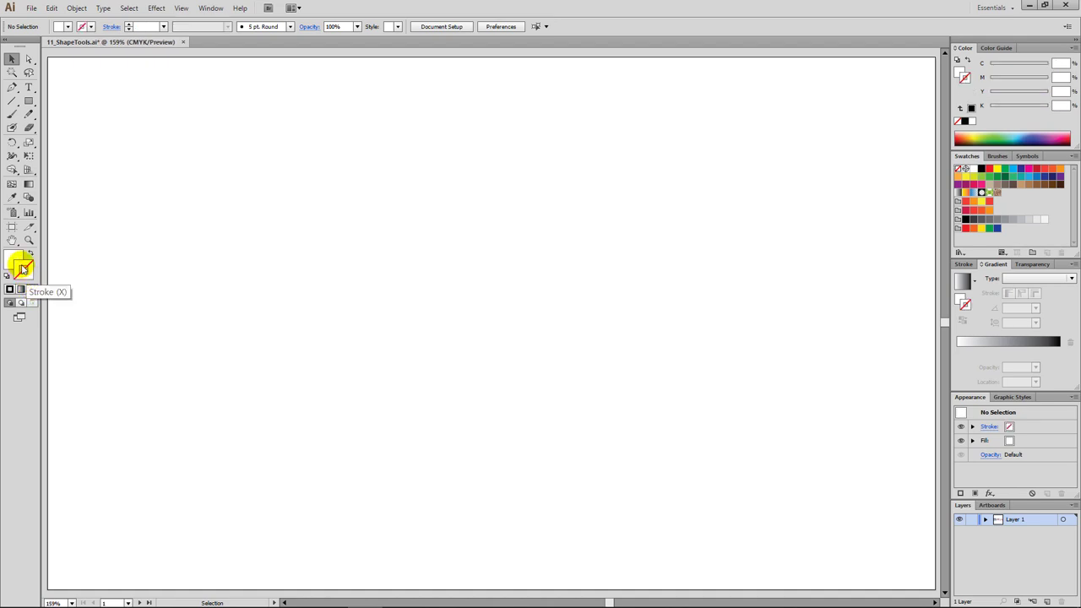
{"action": "key", "text": "slash"}
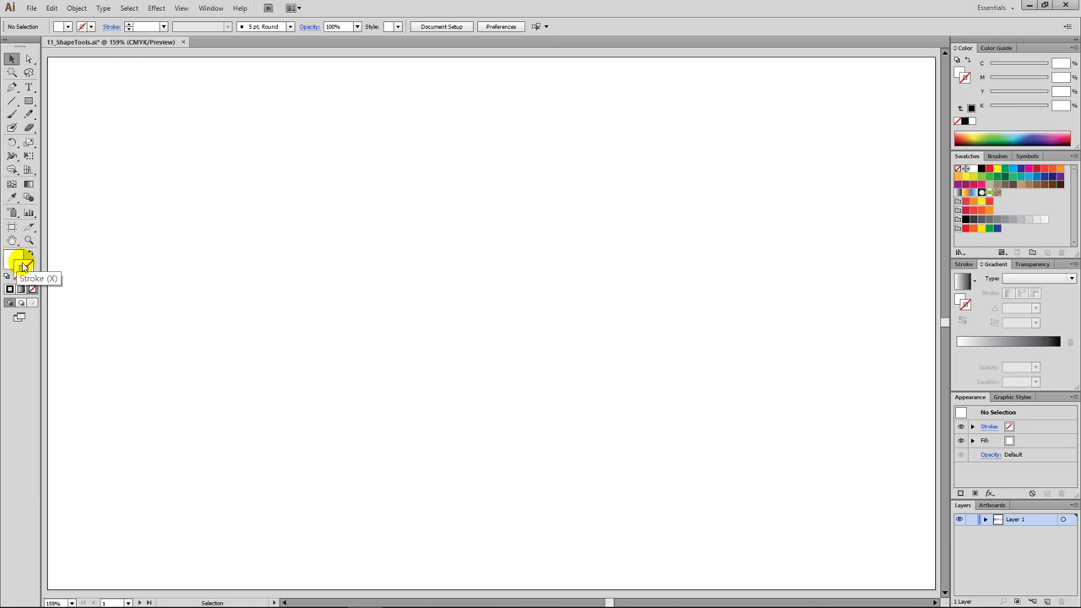
{"action": "left_click", "coordinate": [15, 261]}
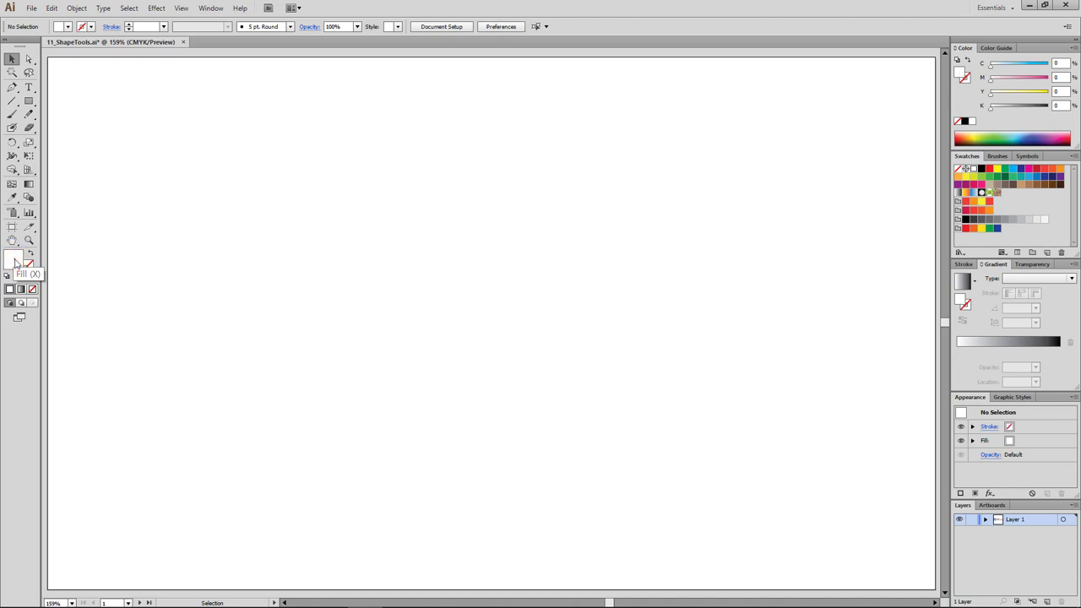
{"action": "left_click", "coordinate": [16, 263]}
{"action": "key", "text": "x"}
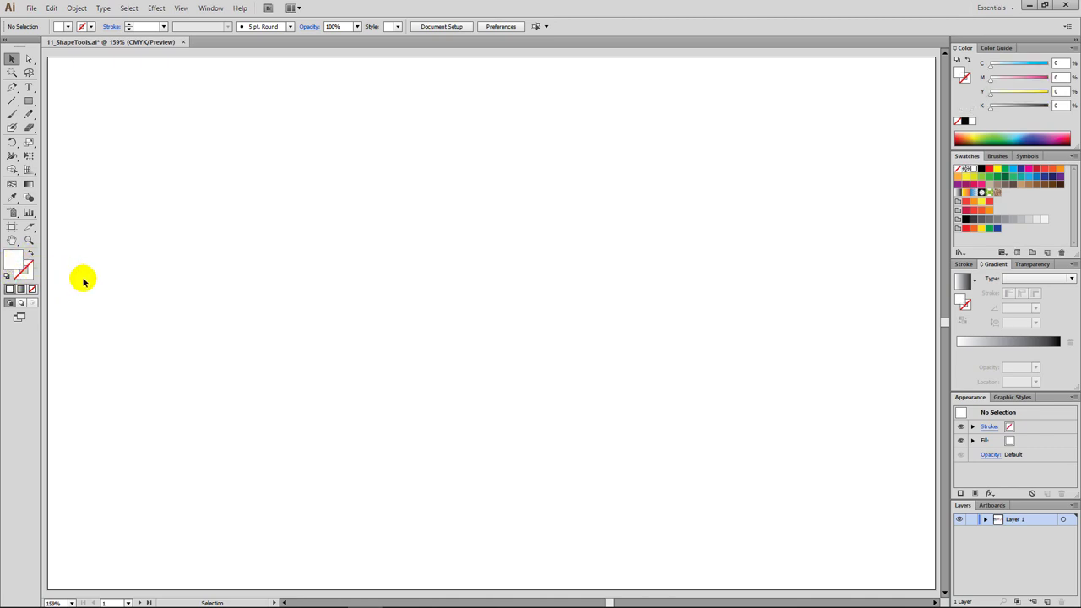
{"action": "left_click", "coordinate": [13, 263]}
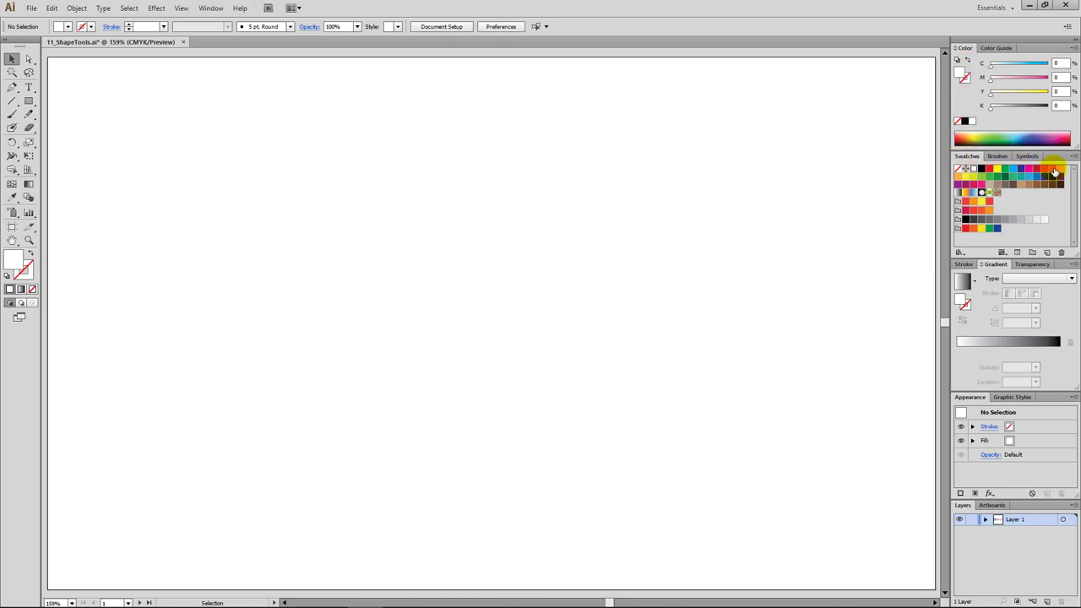
Set the fill to orange (C0 M80 Y95 K0) and tear the shape tools off into a floating panel
{"action": "left_click", "coordinate": [1053, 169]}
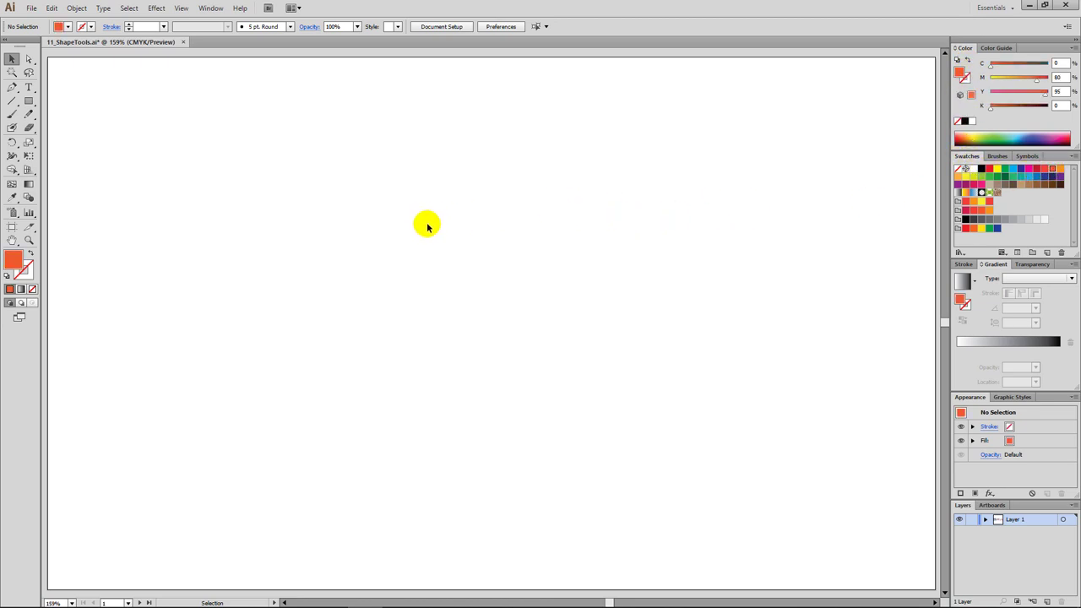
{"action": "left_click", "coordinate": [29, 100]}
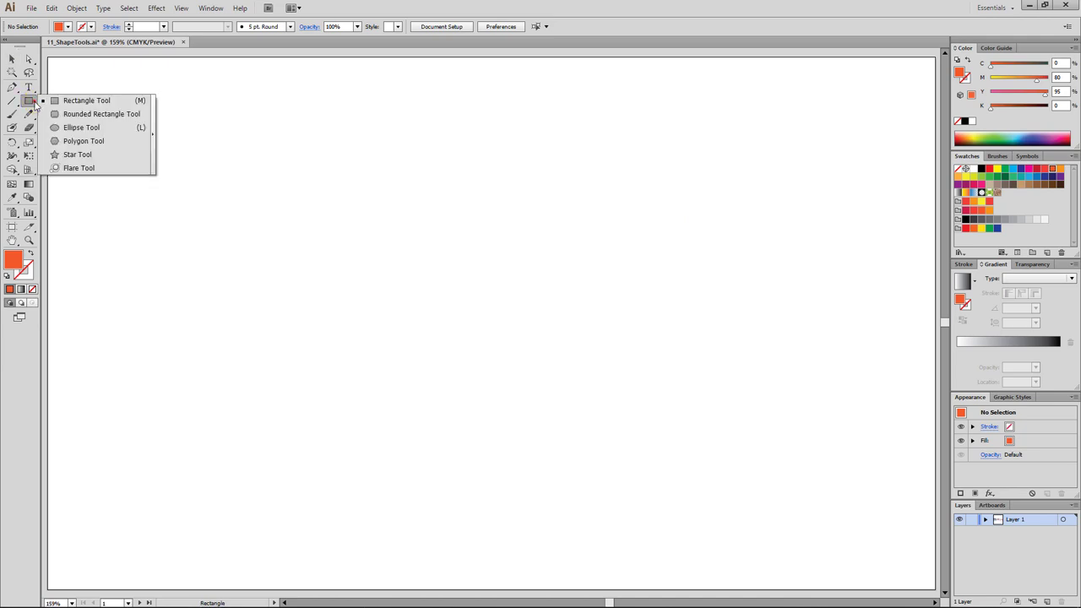
{"action": "left_click_drag", "start_coordinate": [35, 105], "coordinate": [459, 70]}
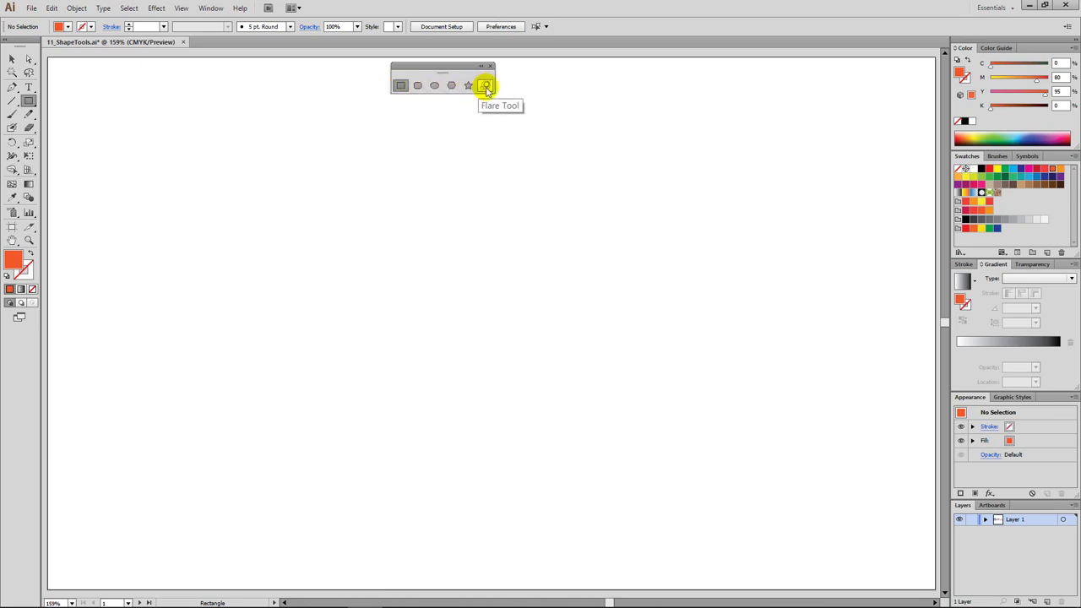
{"action": "left_click", "coordinate": [402, 88]}
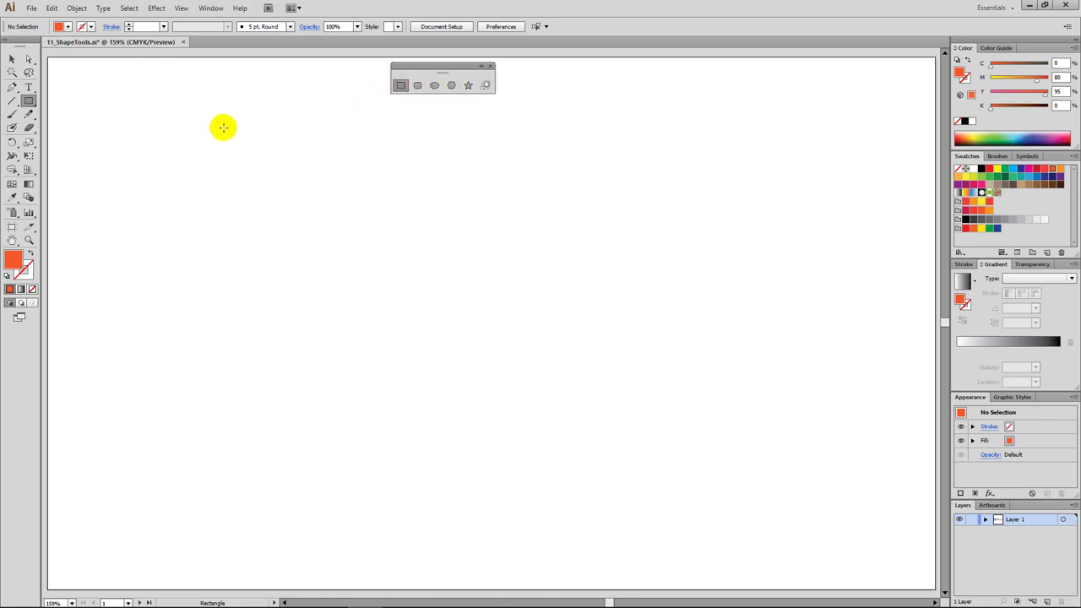
Draw a wide orange bar across the top, a tall narrow bar on the left, and a square beside it
{"action": "left_click_drag", "start_coordinate": [154, 84], "coordinate": [837, 184]}
{"action": "left_click_drag", "start_coordinate": [211, 225], "coordinate": [250, 560]}
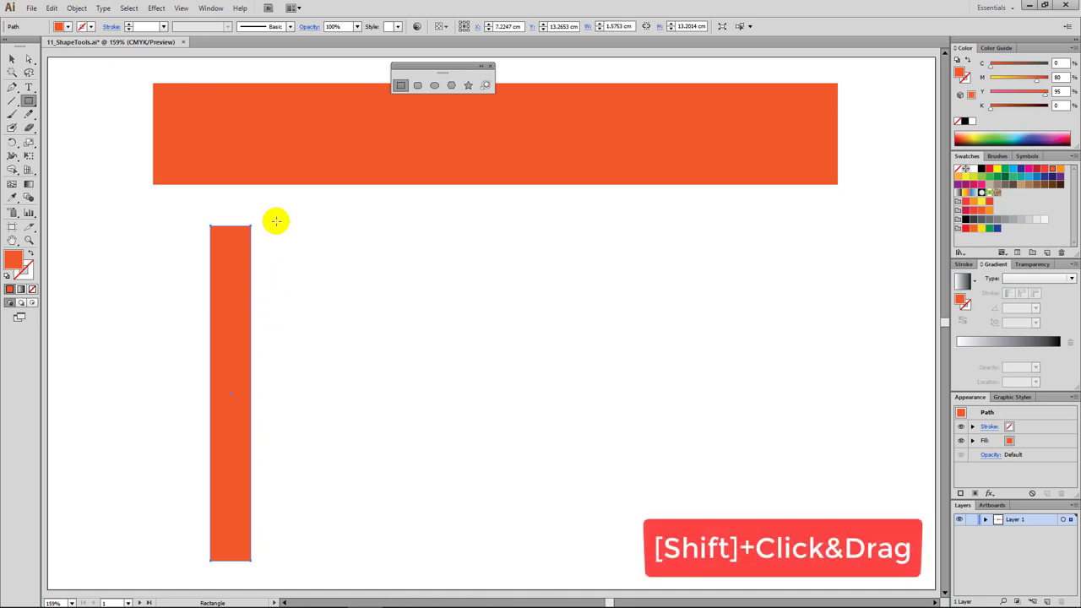
{"action": "left_click_drag", "start_coordinate": [275, 225], "coordinate": [487, 443]}
Add a horizontal crossbar through the tall bar and a smaller square centred inside the large square
{"action": "key", "text": "v"}
{"action": "key", "text": "alt"}
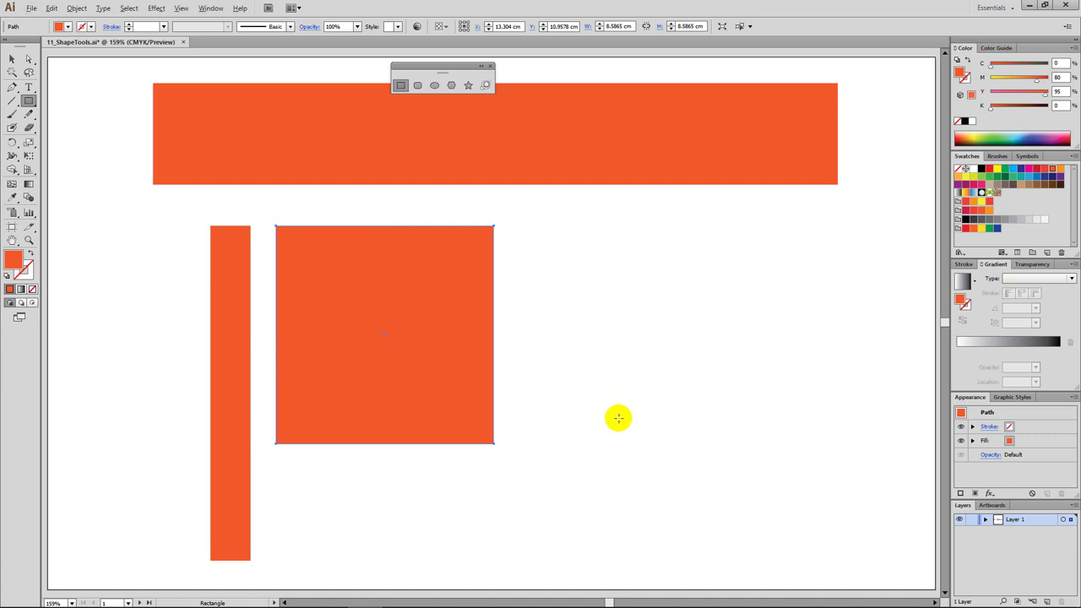
{"action": "key", "text": "ctrl+u"}
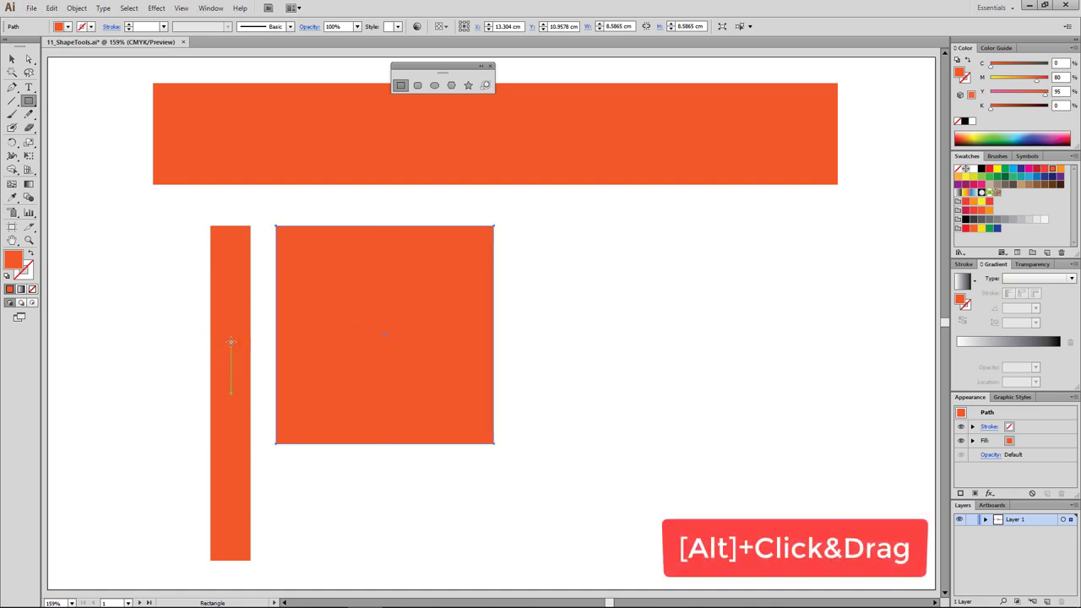
{"action": "mouse_move", "coordinate": [231, 341]}
{"action": "left_mouse_down"}
{"action": "mouse_move", "coordinate": [314, 363]}
{"action": "mouse_move", "coordinate": [335, 361]}
{"action": "mouse_move", "coordinate": [335, 349]}
{"action": "mouse_move", "coordinate": [333, 358]}
{"action": "mouse_move", "coordinate": [457, 372]}
{"action": "left_mouse_up"}
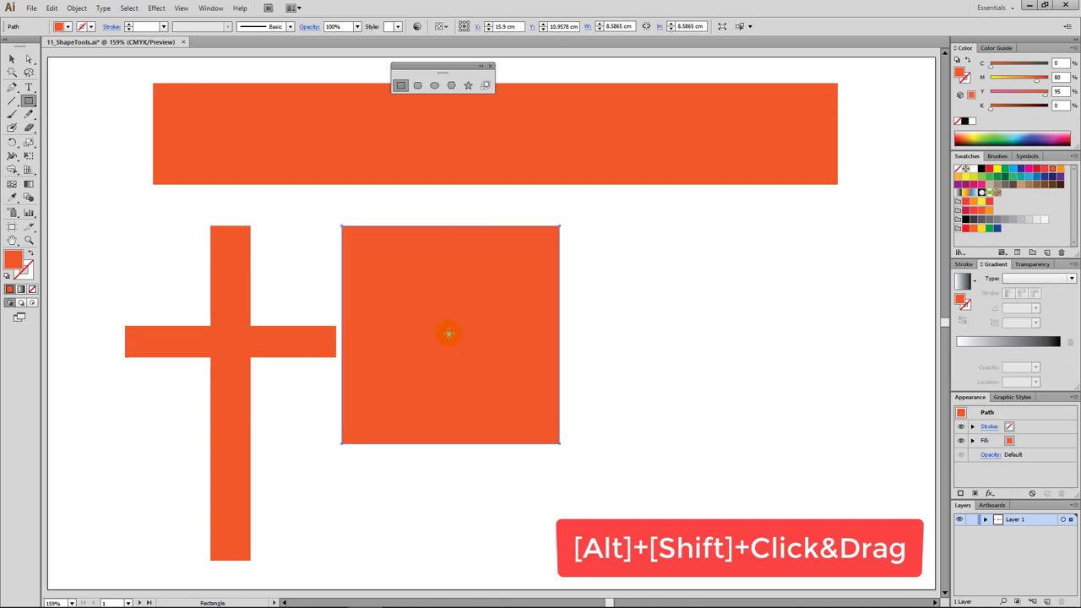
{"action": "left_click_drag", "start_coordinate": [448, 335], "coordinate": [500, 385]}
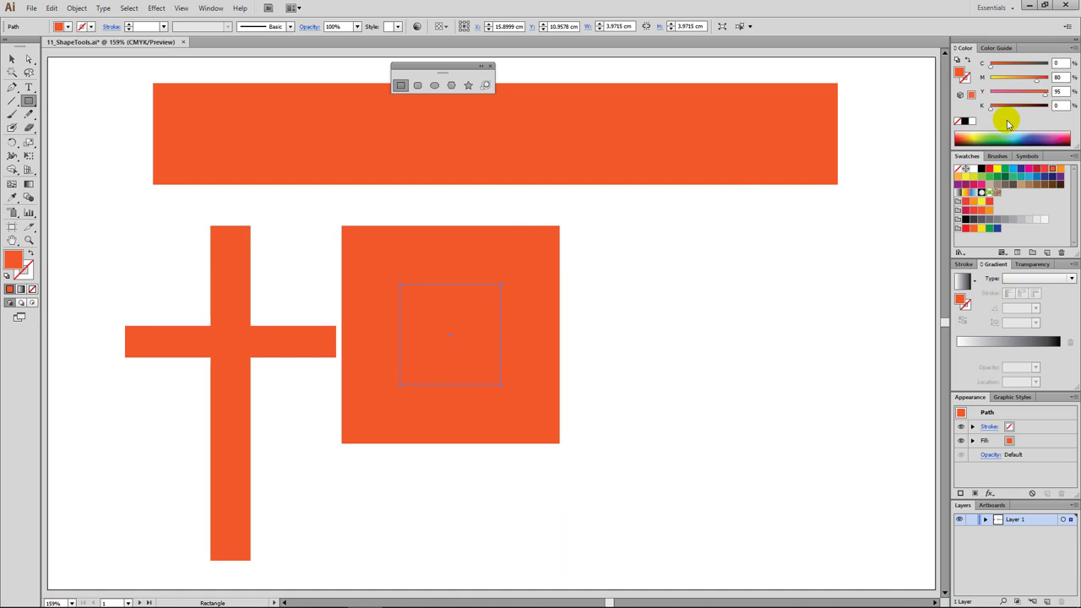
Fill the inner square with lighter orange (C0 M50 Y100 K0) and deselect it
{"action": "left_click", "coordinate": [1060, 169]}
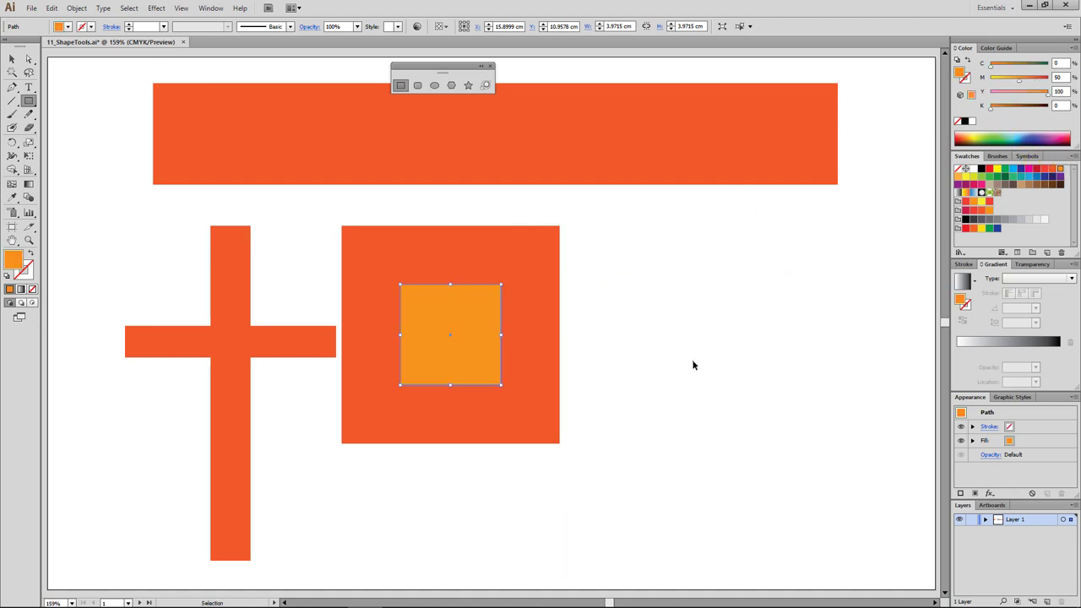
{"action": "left_click", "coordinate": [661, 355]}
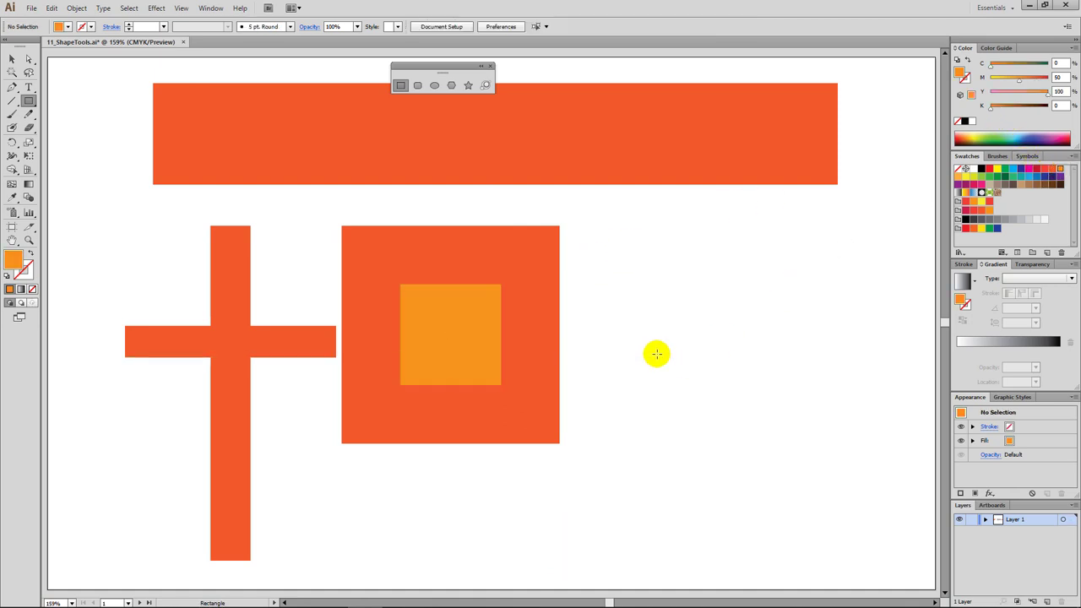
Create a 10 × 5 cm rectangle to the right of the squares and deselect it
{"action": "left_click", "coordinate": [626, 234]}
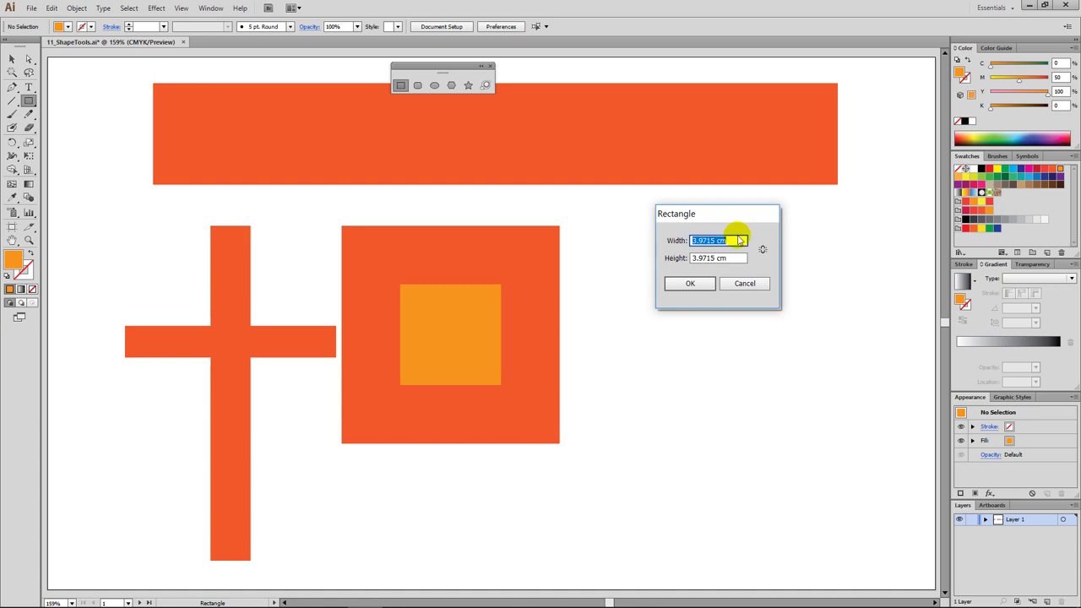
{"action": "type", "text": "10"}
{"action": "key", "text": "Tab"}
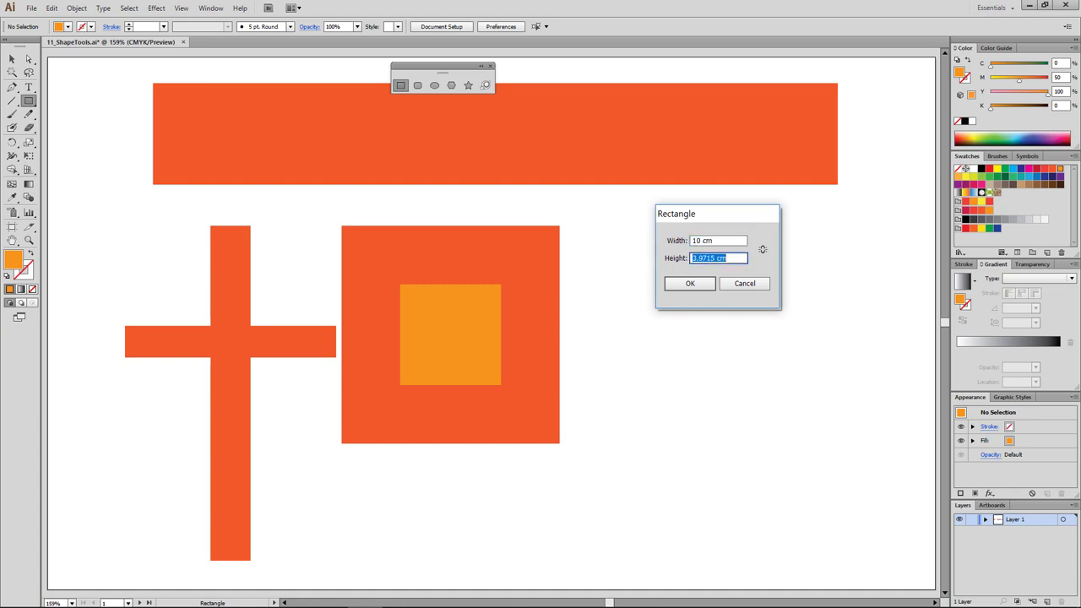
{"action": "key", "text": "Tab"}
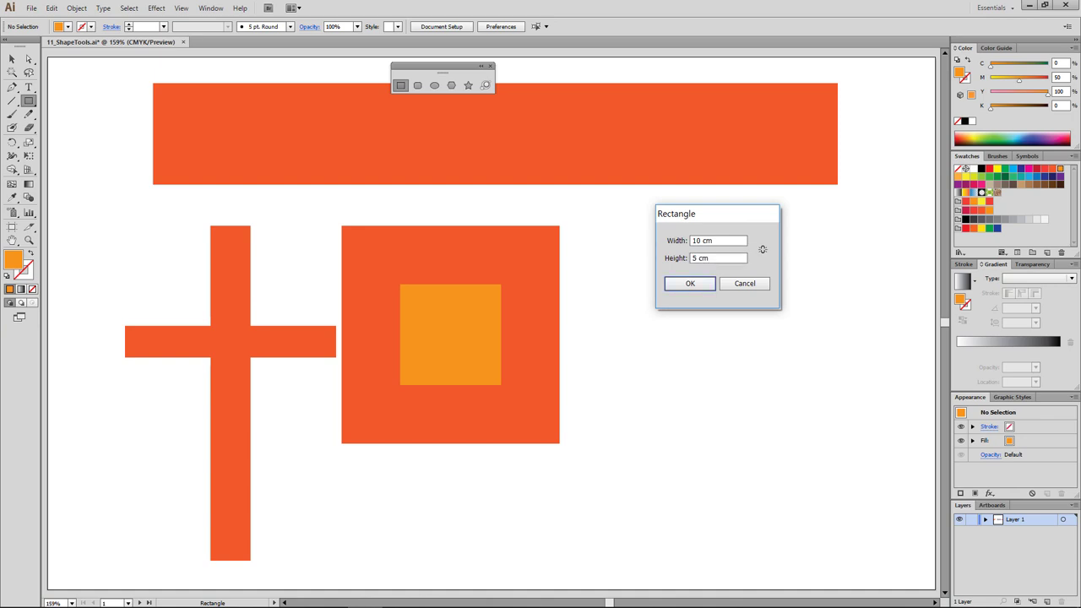
{"action": "left_click", "coordinate": [690, 283]}
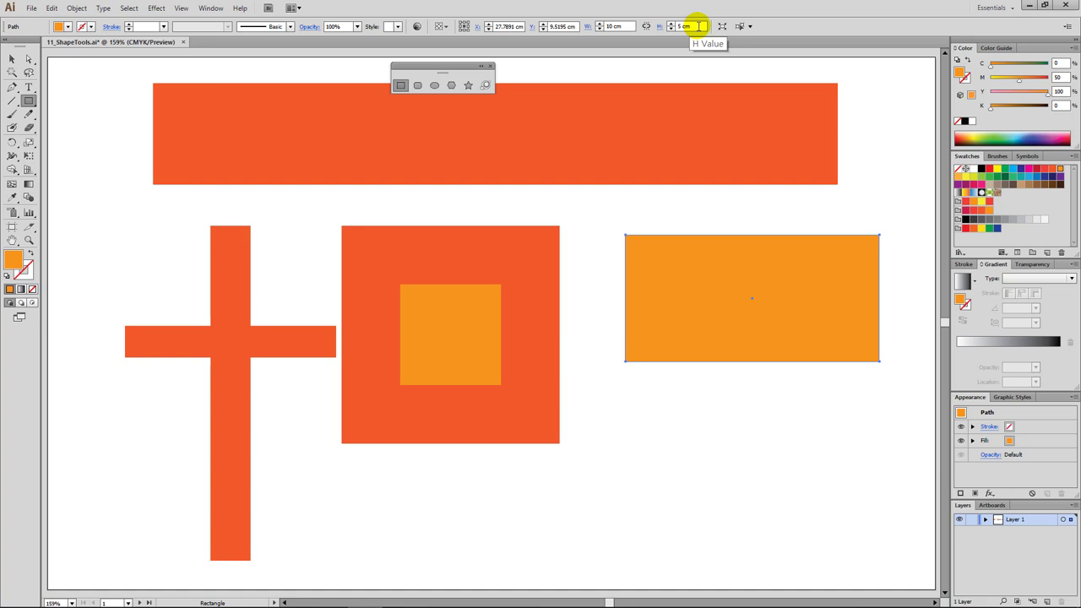
{"action": "key", "text": "v"}
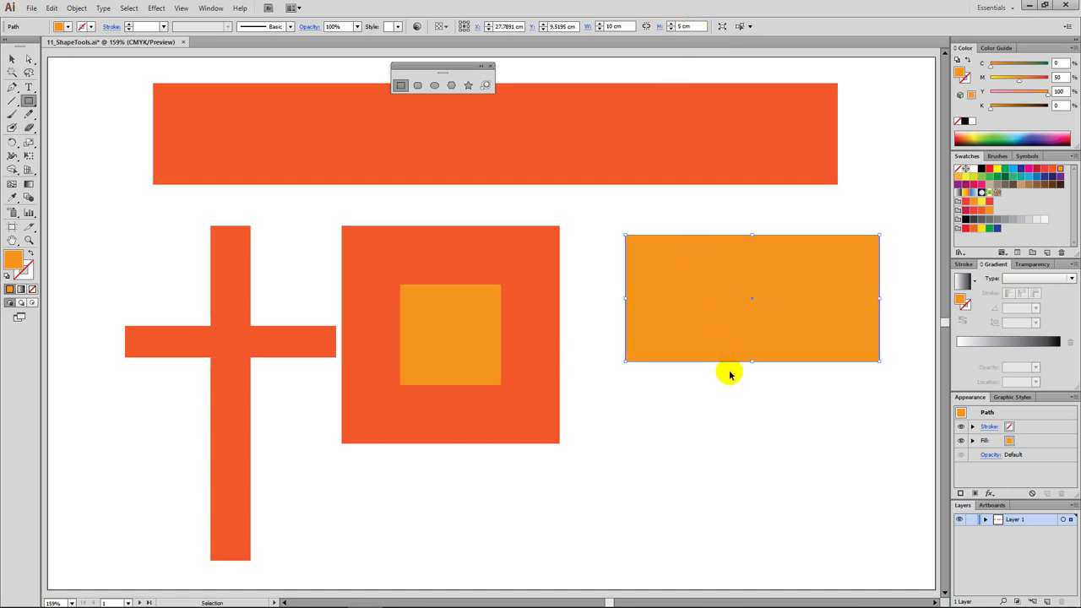
{"action": "left_click", "coordinate": [726, 371], "text": "ctrl"}
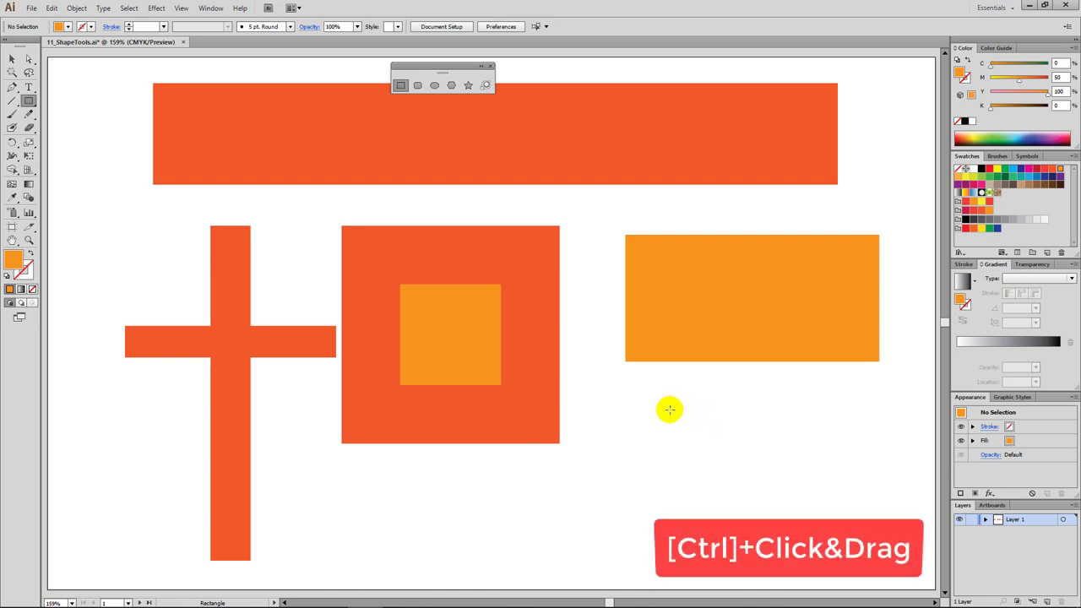
Delete every shape on the artboard and switch to the Rounded Rectangle Tool
{"action": "left_click_drag", "start_coordinate": [833, 506], "coordinate": [212, 154]}
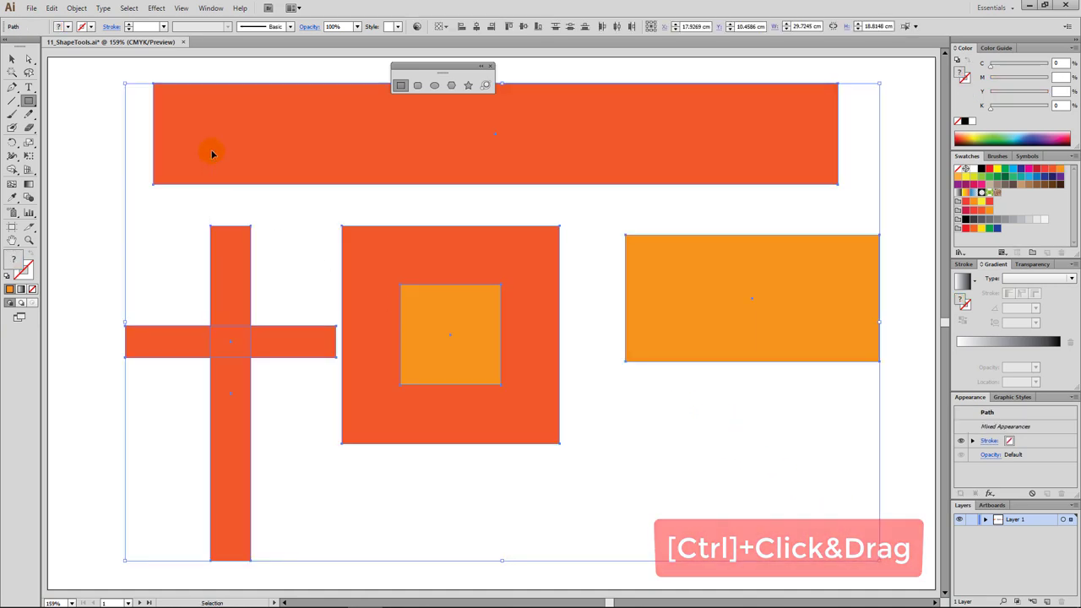
{"action": "key", "text": "Delete"}
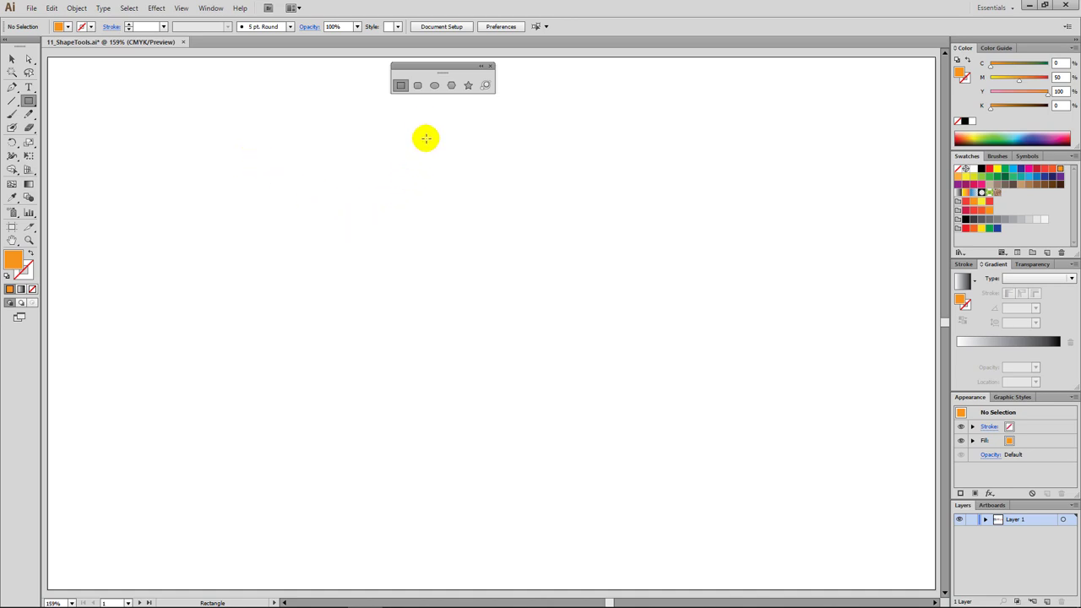
{"action": "left_click", "coordinate": [418, 87]}
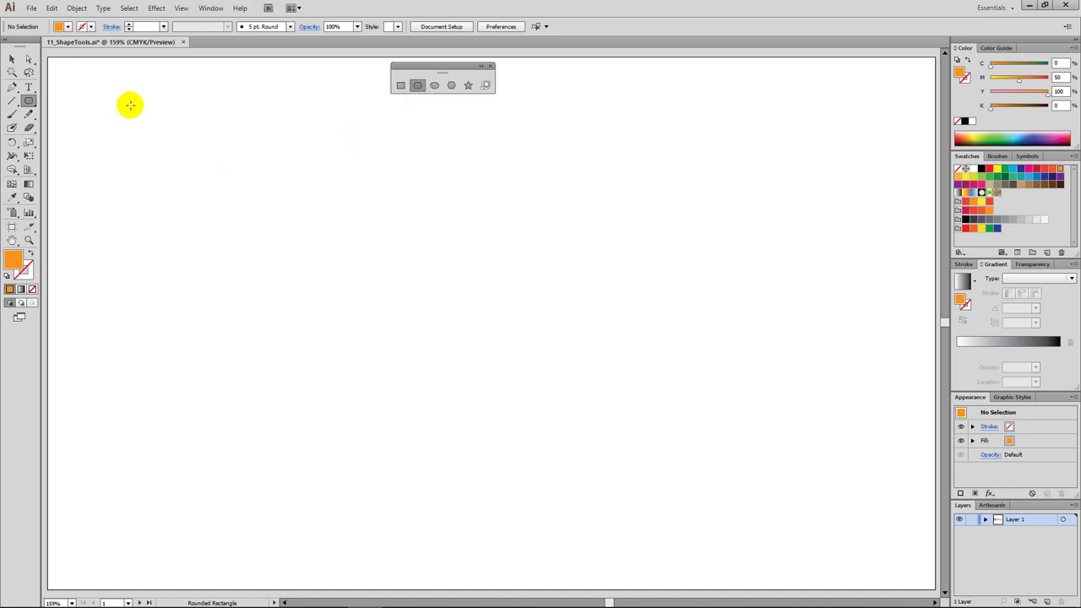
Draw a wide rounded top bar, a tall rounded rectangle on the left, and a large rounded square
{"action": "left_click_drag", "start_coordinate": [129, 90], "coordinate": [821, 173]}
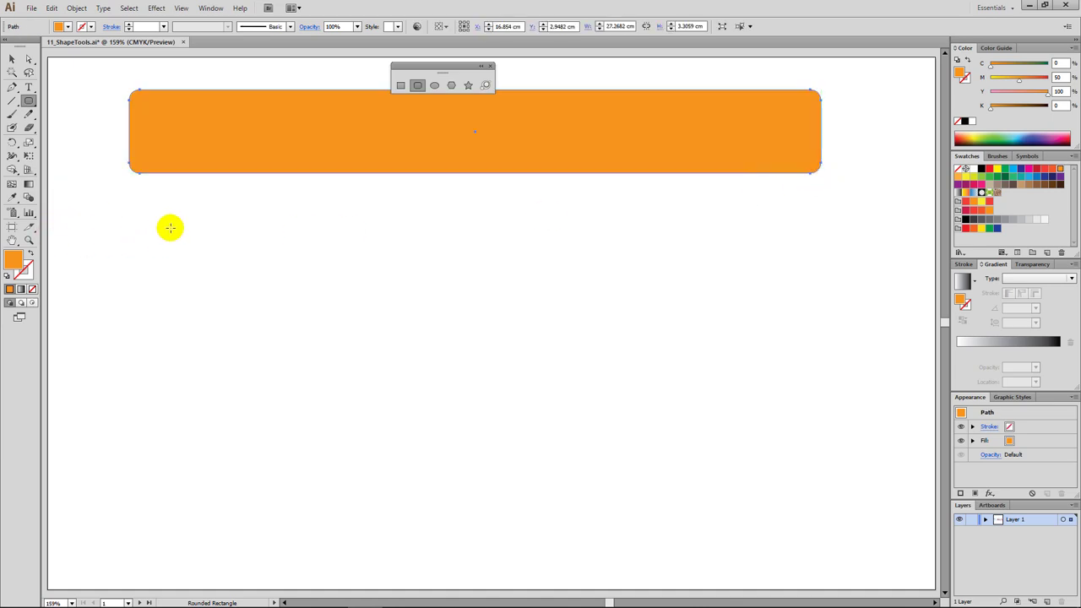
{"action": "left_click_drag", "start_coordinate": [171, 224], "coordinate": [300, 526]}
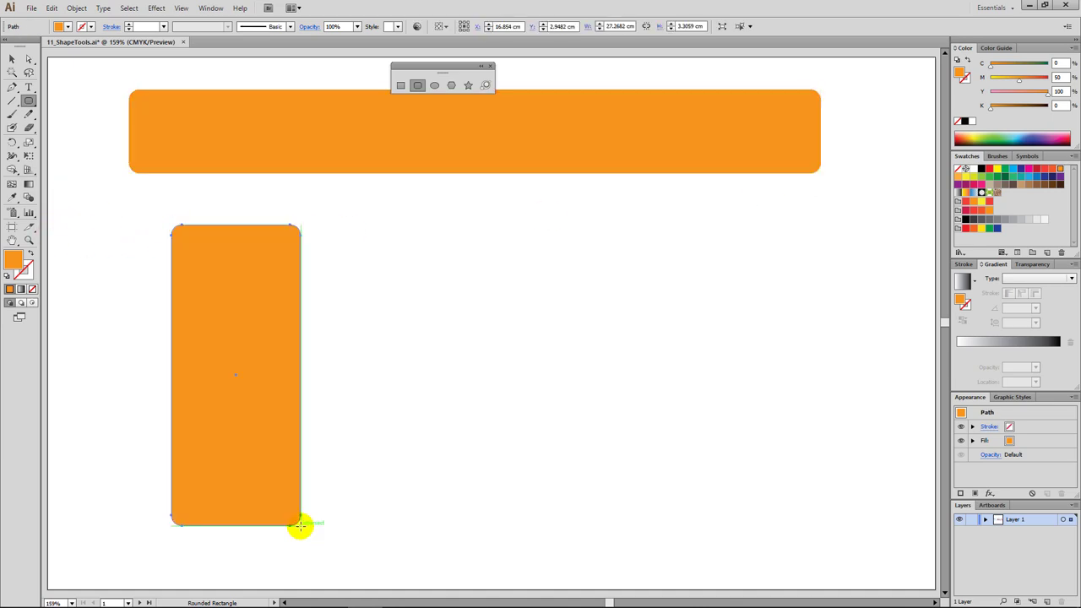
{"action": "left_click", "coordinate": [369, 337]}
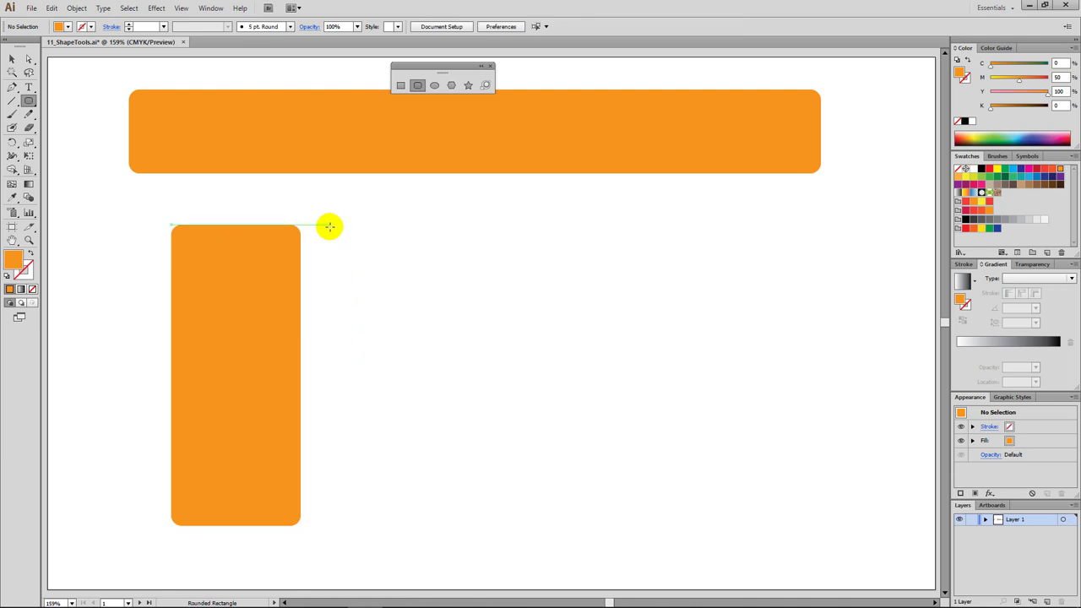
{"action": "left_click_drag", "start_coordinate": [331, 225], "coordinate": [552, 524]}
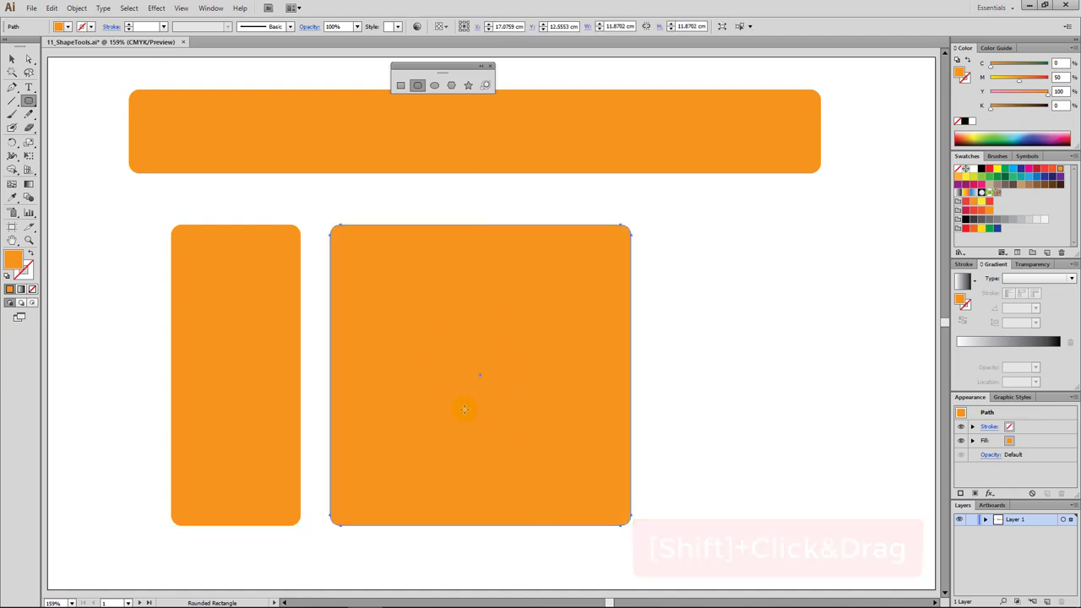
Move the tall rectangle left, add a centred crossbar, and draw a smaller rounded square inside the big one
{"action": "left_click_drag", "start_coordinate": [237, 409], "coordinate": [178, 412]}
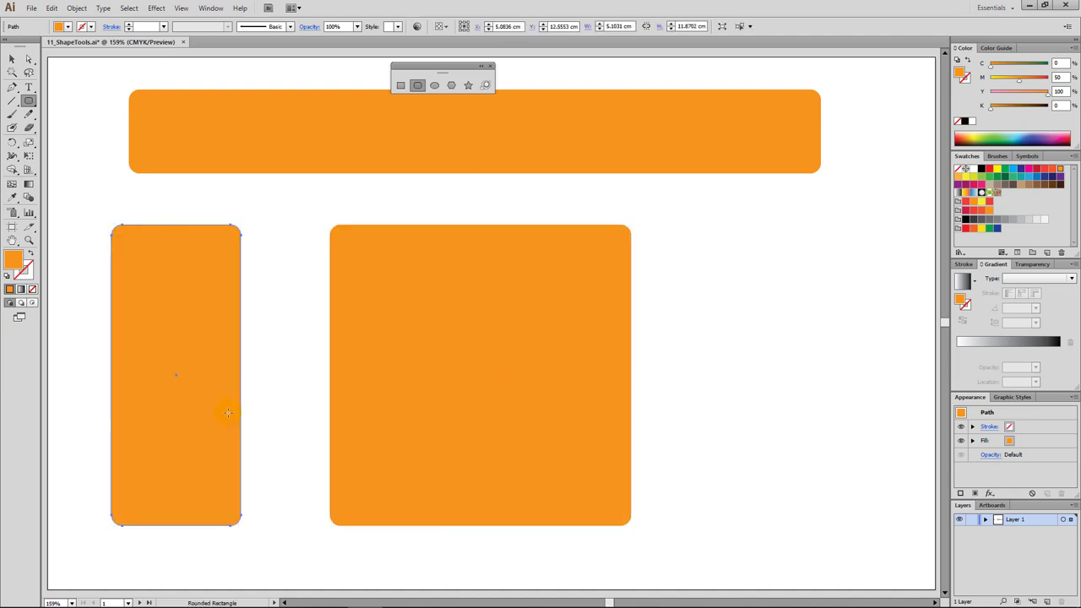
{"action": "left_click_drag", "start_coordinate": [171, 372], "coordinate": [309, 420]}
{"action": "mouse_move", "coordinate": [301, 434]}
{"action": "left_mouse_down"}
{"action": "mouse_move", "coordinate": [292, 408]}
{"action": "mouse_move", "coordinate": [298, 440]}
{"action": "left_mouse_up"}
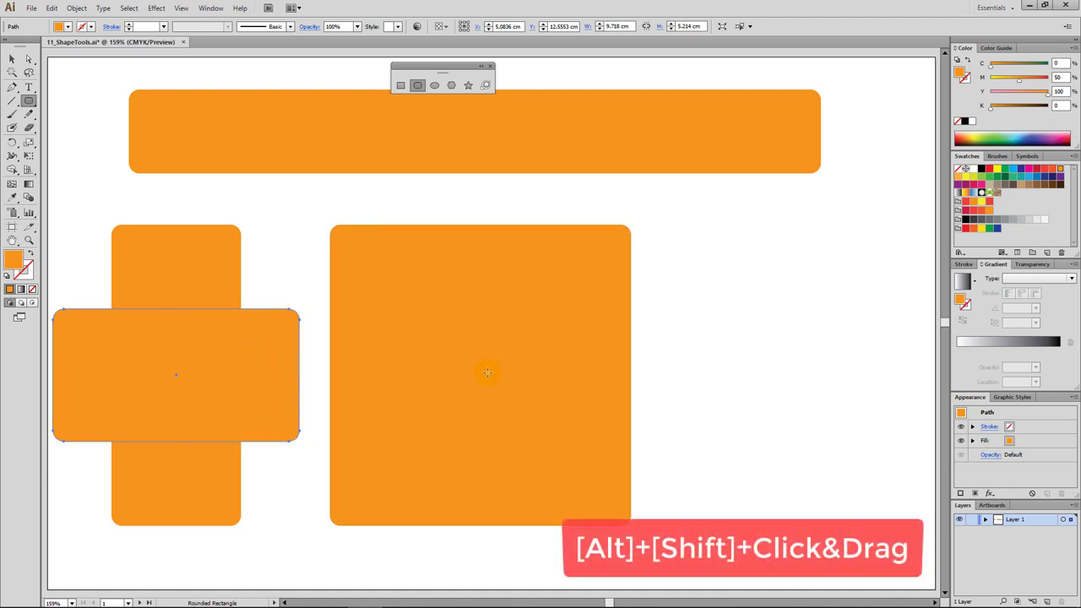
{"action": "left_click_drag", "start_coordinate": [484, 372], "coordinate": [576, 463]}
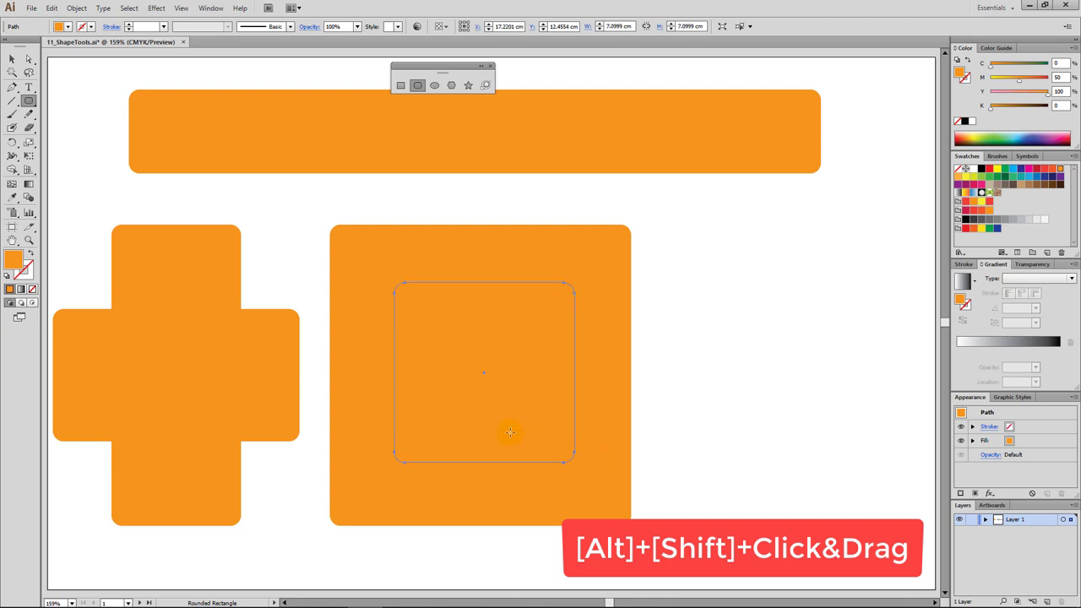
Fill the inner rounded square green (C50 M0 Y100 K0), deselect, and bring up the Rounded Rectangle dialog
{"action": "left_click", "coordinate": [983, 178]}
{"action": "left_click", "coordinate": [723, 329]}
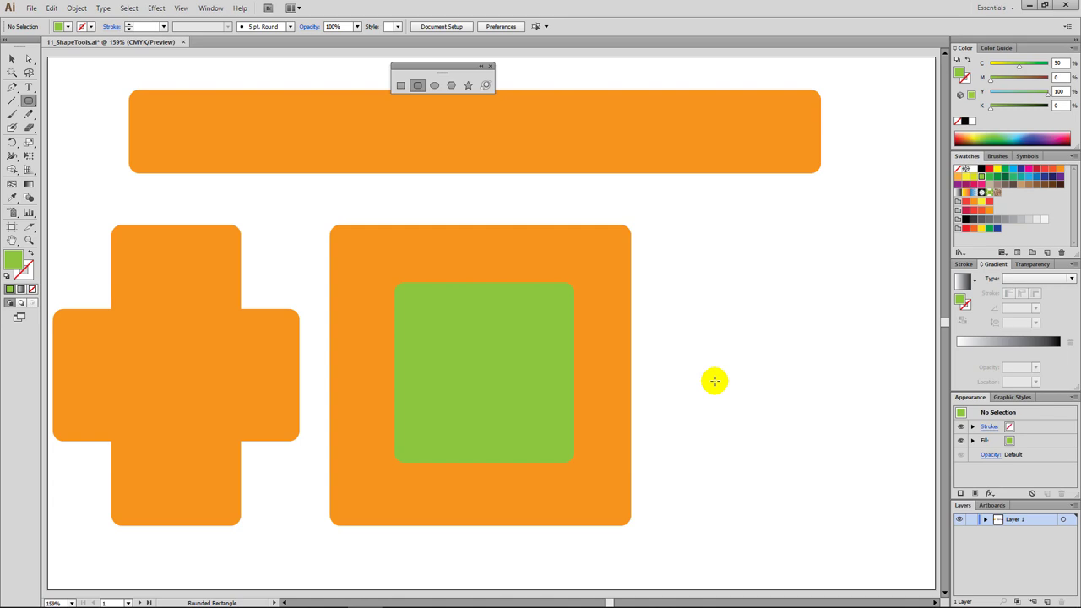
{"action": "left_click", "coordinate": [676, 224]}
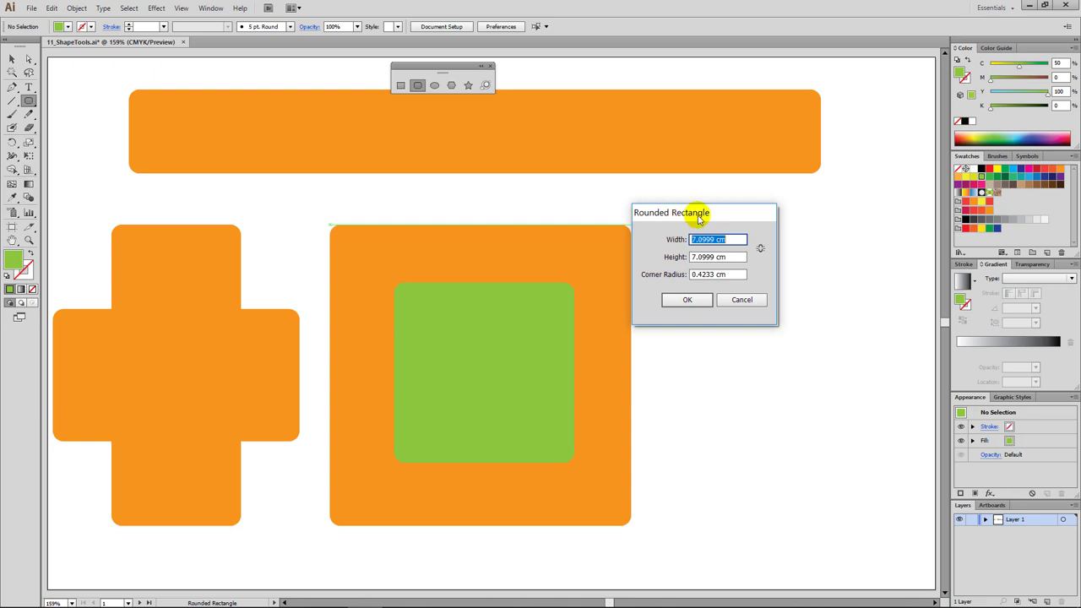
Create a 5 × 5 cm rounded square with 2 cm corner radius and centre it on the cross
{"action": "left_click_drag", "start_coordinate": [693, 213], "coordinate": [766, 212]}
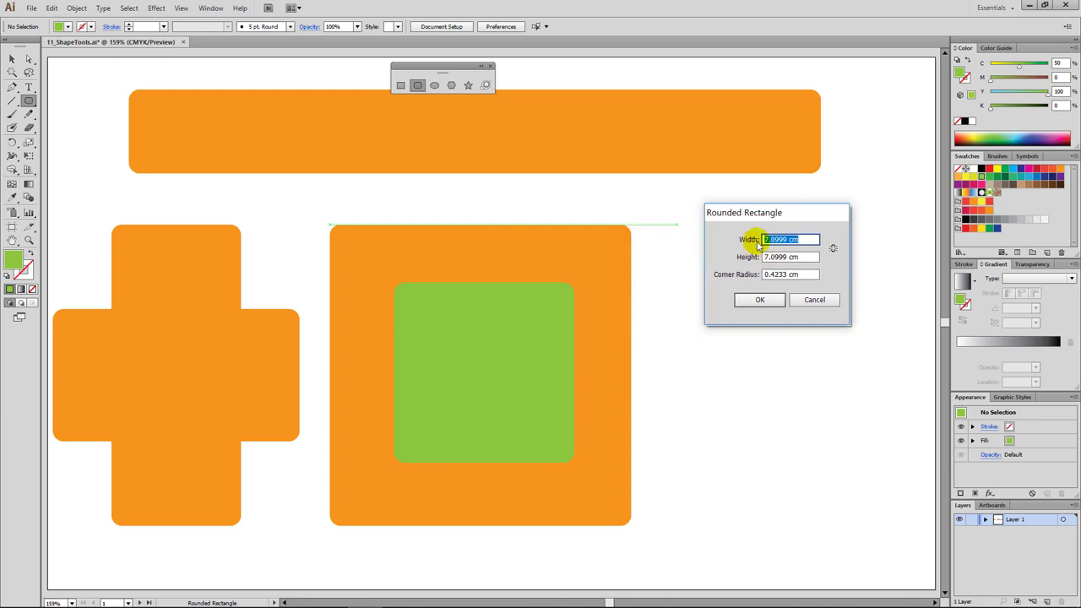
{"action": "type", "text": "5"}
{"action": "key", "text": "Tab"}
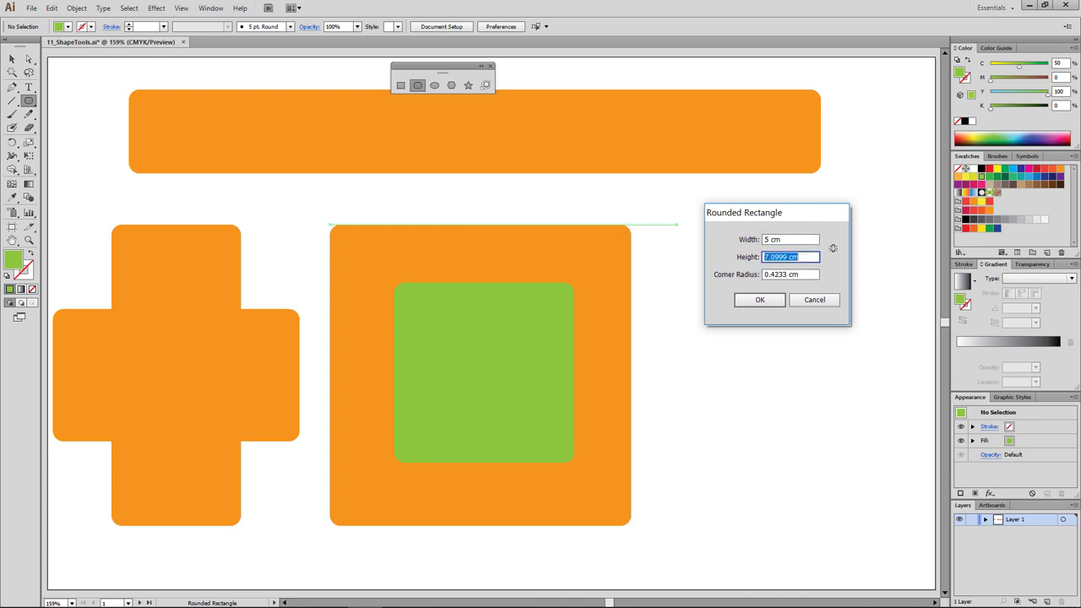
{"action": "type", "text": "5"}
{"action": "key", "text": "Tab"}
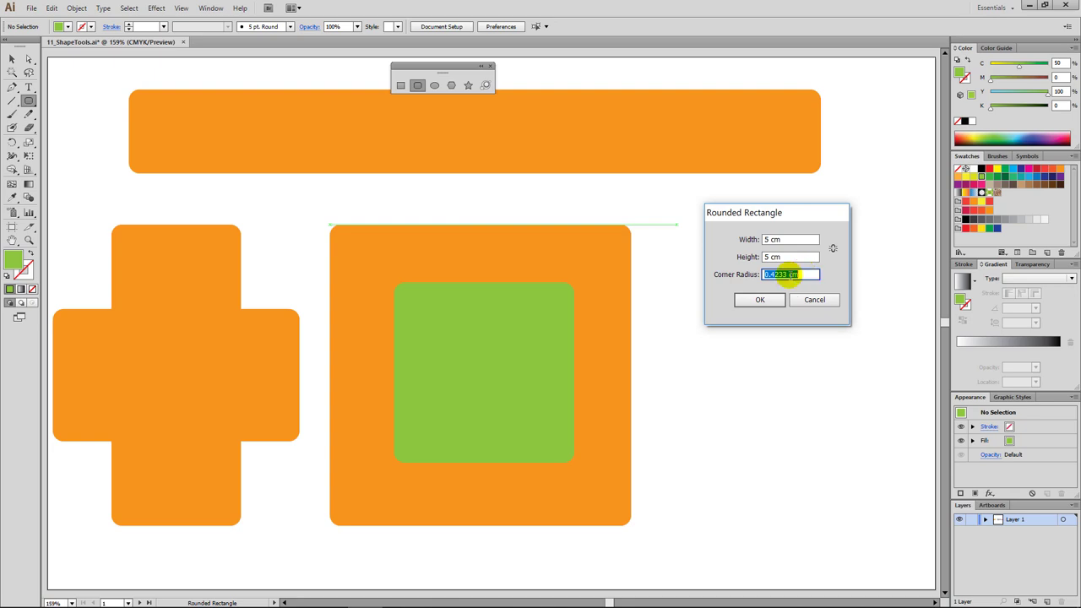
{"action": "type", "text": "2 cm"}
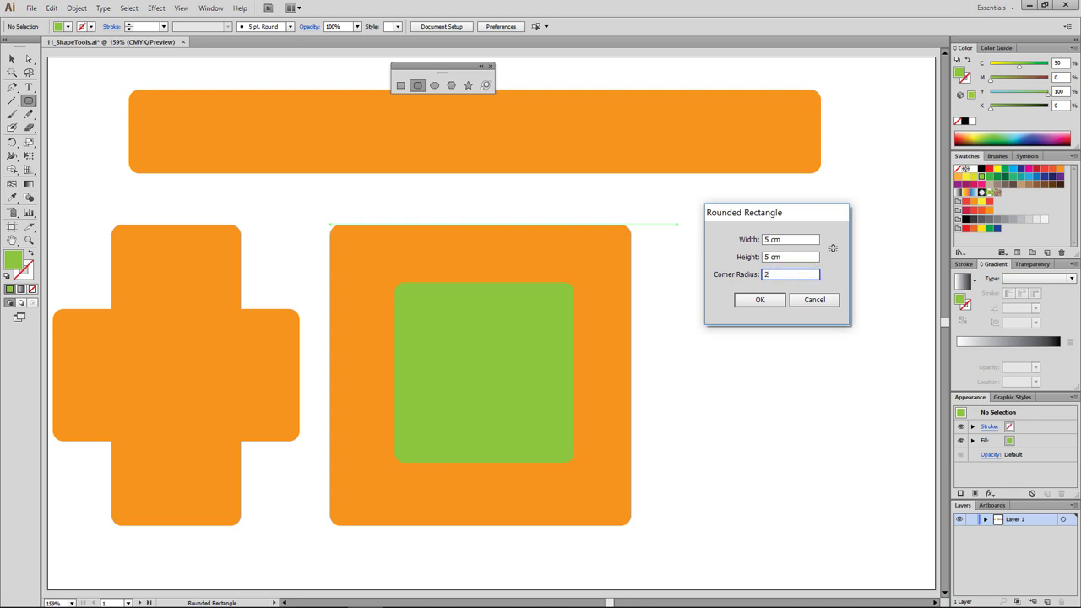
{"action": "left_click", "coordinate": [770, 301]}
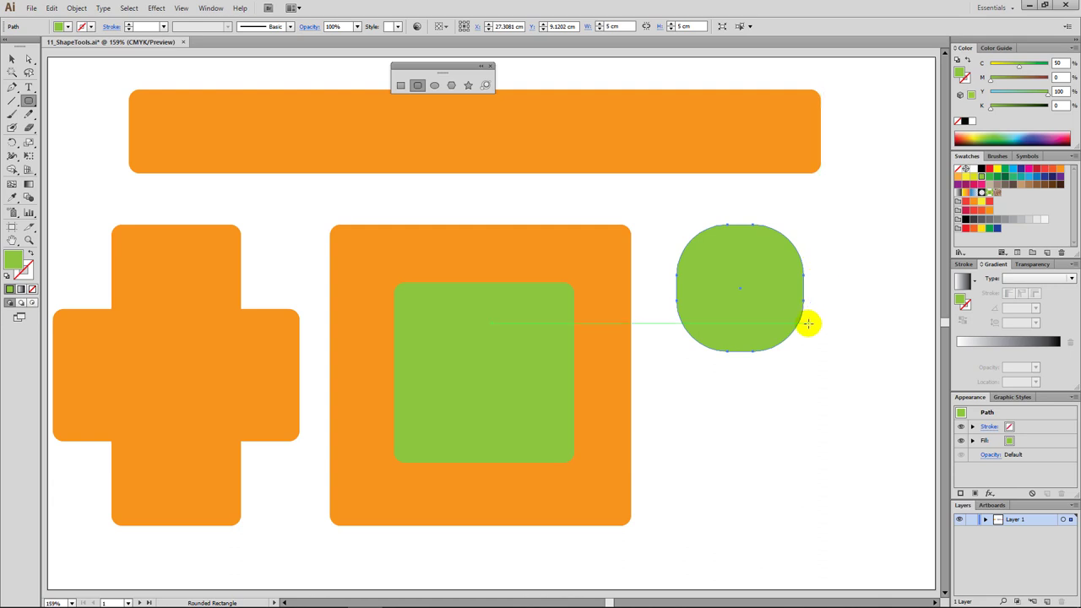
{"action": "left_click_drag", "start_coordinate": [752, 306], "coordinate": [189, 398]}
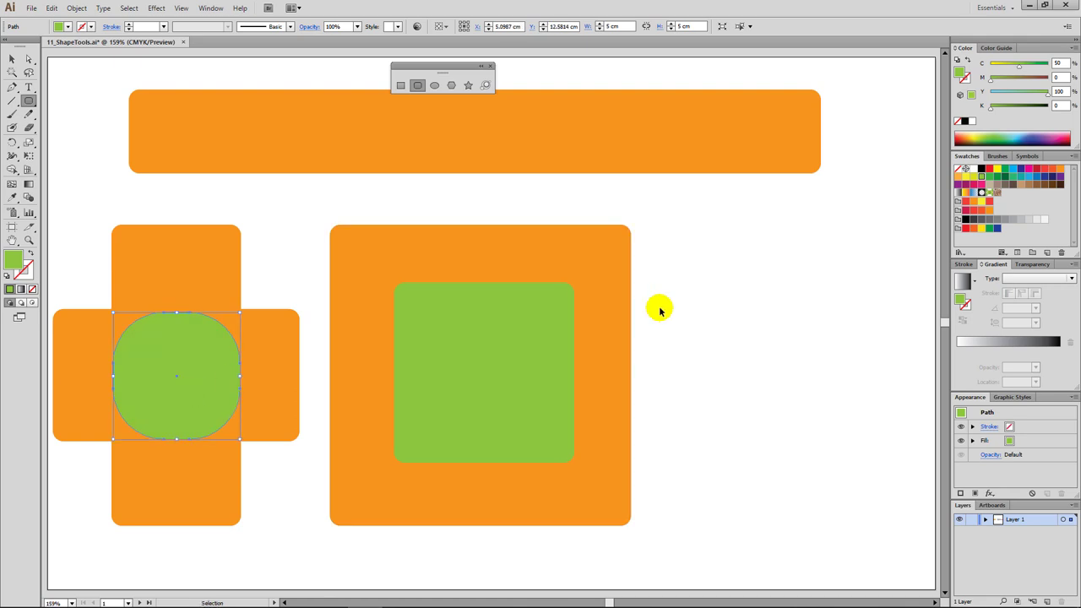
{"action": "left_click", "coordinate": [763, 278], "text": "ctrl"}
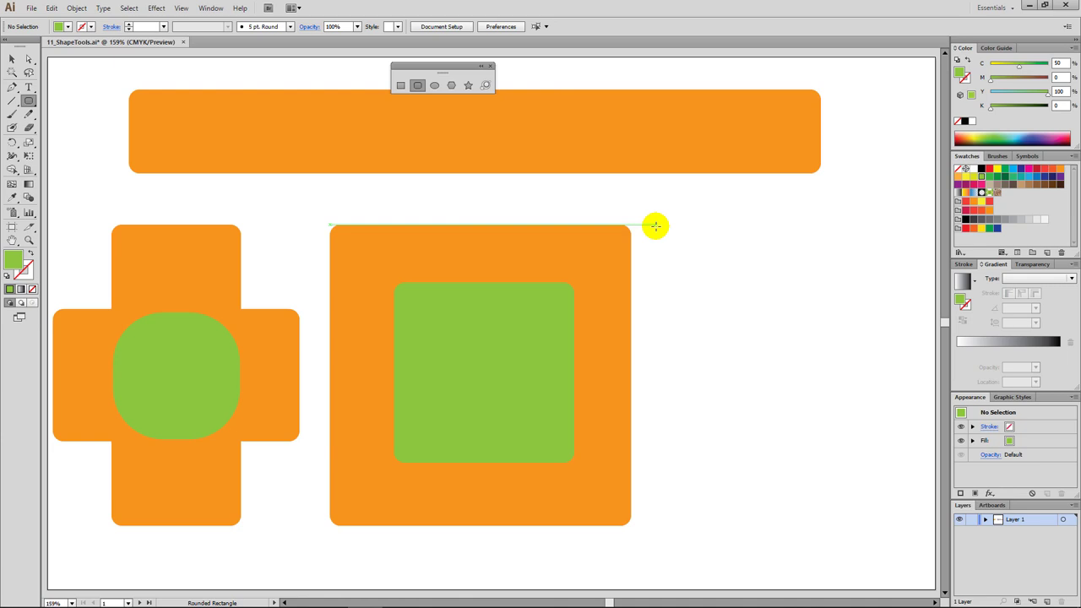
Draw a tall green rounded rectangle right of the large square, tuning its corners to modest rounding
{"action": "left_click_drag", "start_coordinate": [655, 226], "coordinate": [894, 525]}
{"action": "key", "text": "Up"}
{"action": "key", "text": "Up"}
{"action": "key", "text": "Up"}
{"action": "key", "text": "Up"}
{"action": "key", "text": "Up"}
{"action": "key", "text": "Up"}
{"action": "key", "text": "Up"}
{"action": "key", "text": "Up"}
{"action": "key", "text": "Up"}
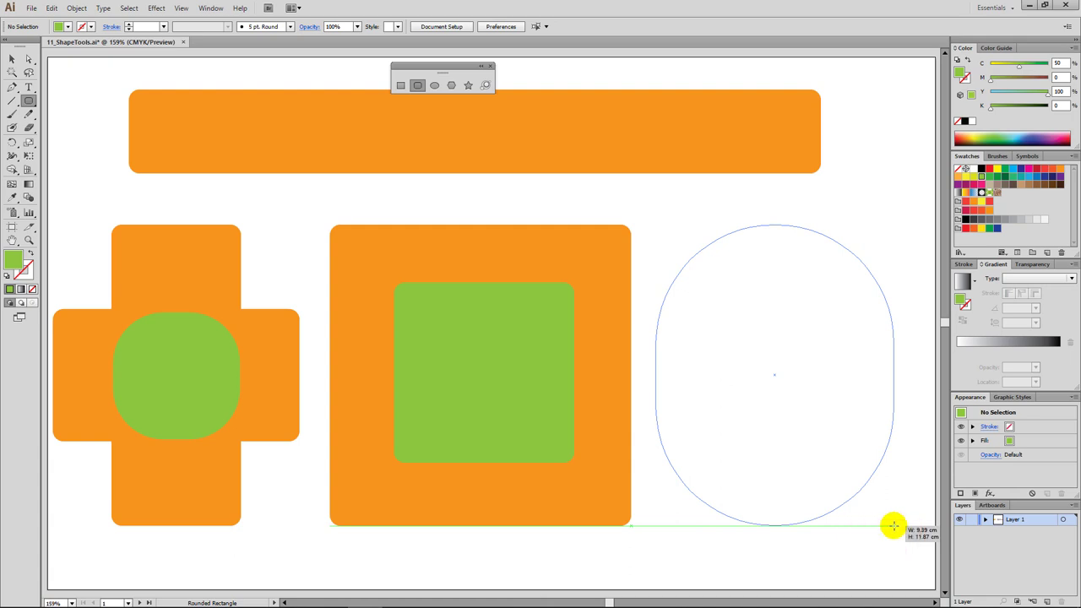
{"action": "key", "text": "Down"}
{"action": "left_click_drag", "start_coordinate": [893, 525], "coordinate": [893, 525]}
{"action": "key", "text": "Down"}
{"action": "key", "text": "Down"}
{"action": "key", "text": "Down"}
{"action": "key", "text": "Down"}
{"action": "key", "text": "Down"}
{"action": "key", "text": "Down"}
{"action": "key", "text": "Down"}
{"action": "key", "text": "Down"}
{"action": "key", "text": "Down"}
{"action": "key", "text": "Down"}
{"action": "key", "text": "Down"}
{"action": "key", "text": "Down"}
{"action": "key", "text": "Down"}
{"action": "key", "text": "Down"}
{"action": "key", "text": "Down"}
{"action": "key", "text": "Down"}
{"action": "key", "text": "Down"}
{"action": "key", "text": "Down"}
{"action": "key", "text": "Down"}
{"action": "key", "text": "Up"}
{"action": "key", "text": "Up"}
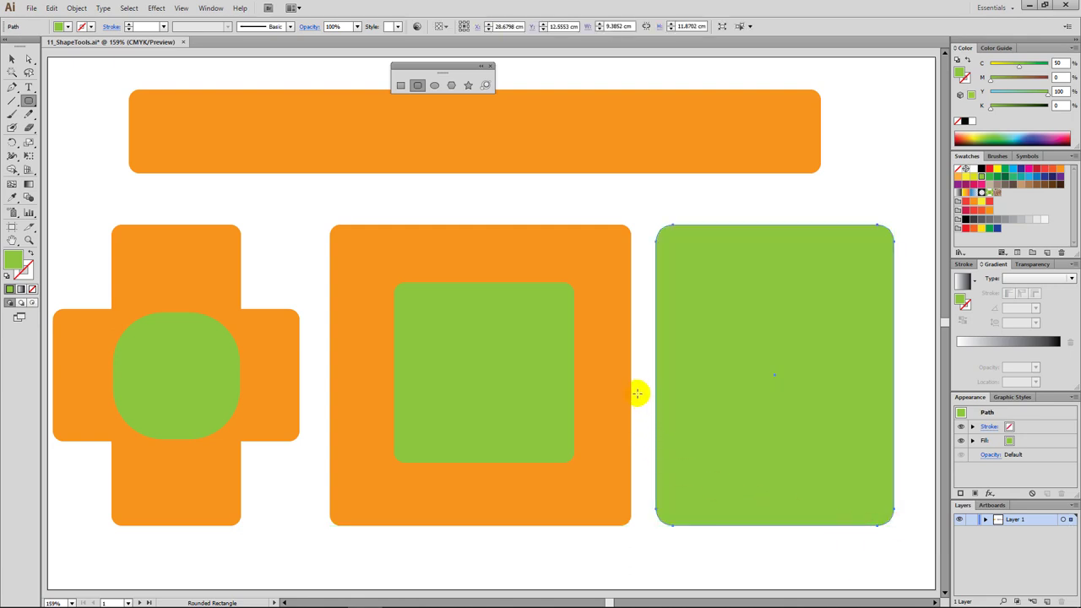
Deselect the new rectangle, then marquee-select every shape on the artboard
{"action": "key", "text": "ctrl"}
{"action": "left_click", "coordinate": [642, 368], "text": "ctrl"}
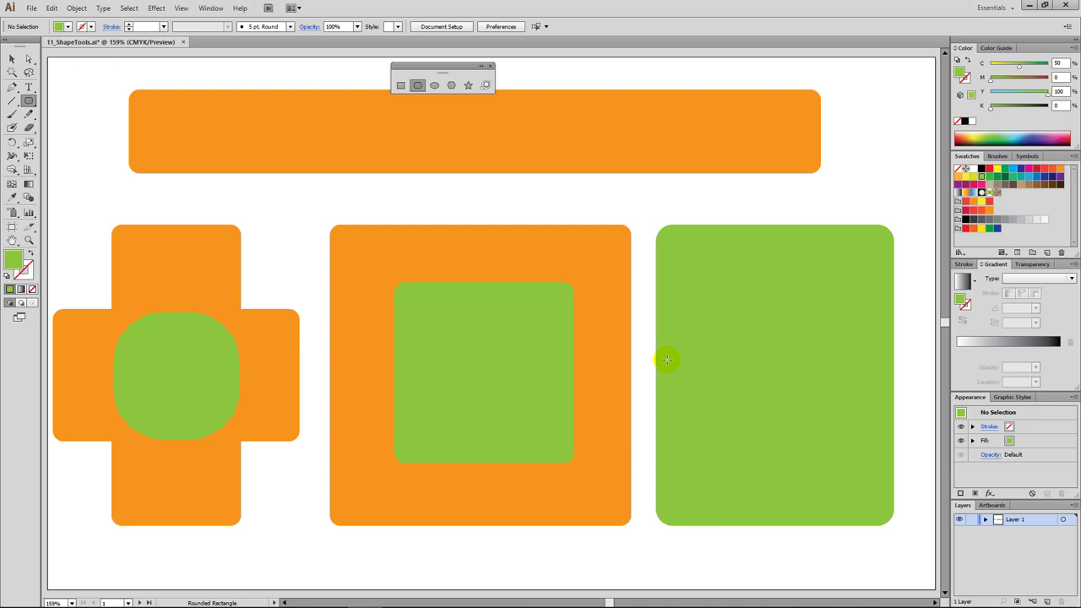
{"action": "left_click_drag", "start_coordinate": [871, 128], "coordinate": [196, 404]}
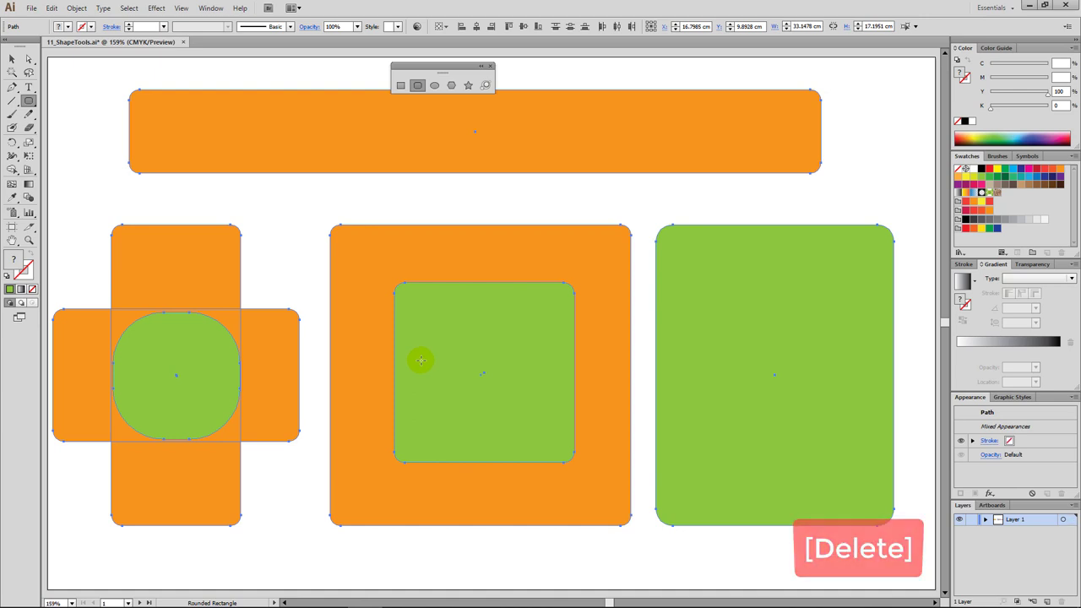
Delete the old shapes, then draw a wide ellipse at the top, a tall ellipse and a circle
{"action": "key", "text": "Delete"}
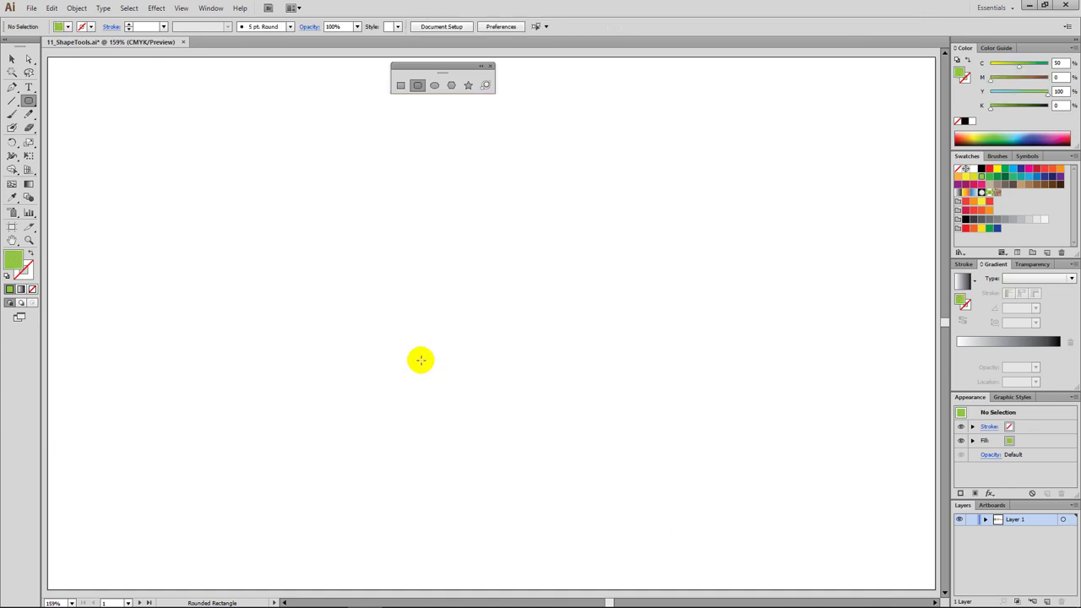
{"action": "left_click", "coordinate": [436, 88]}
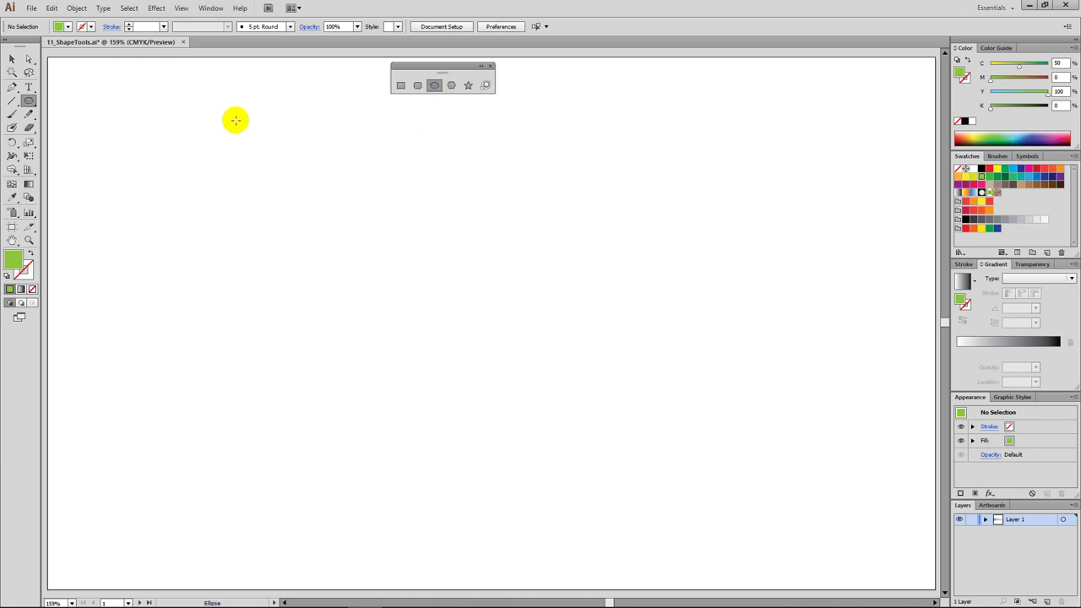
{"action": "left_click_drag", "start_coordinate": [217, 102], "coordinate": [780, 198]}
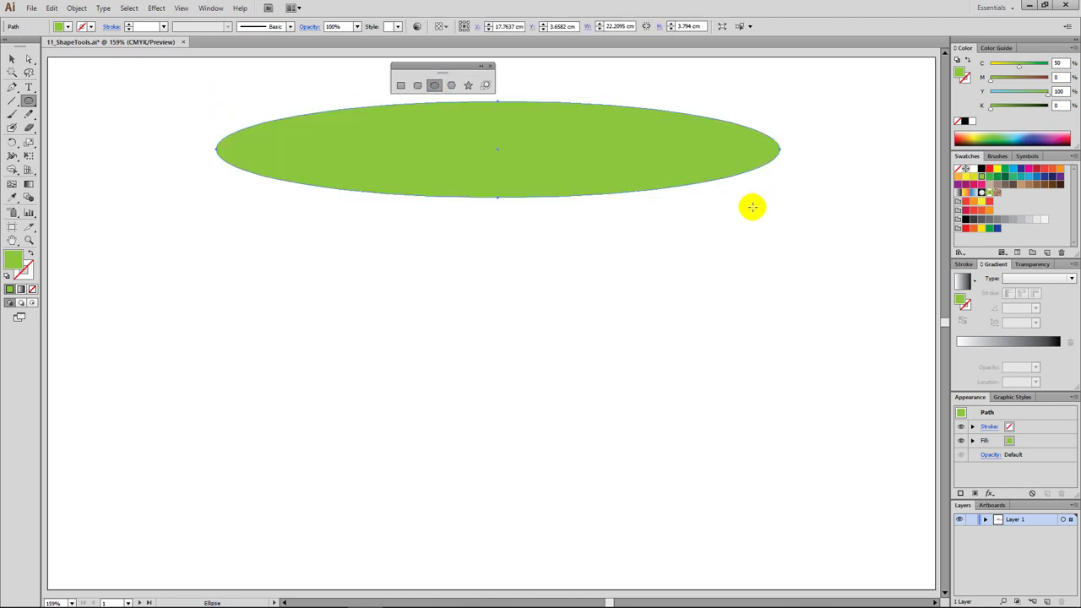
{"action": "left_click_drag", "start_coordinate": [177, 241], "coordinate": [284, 536]}
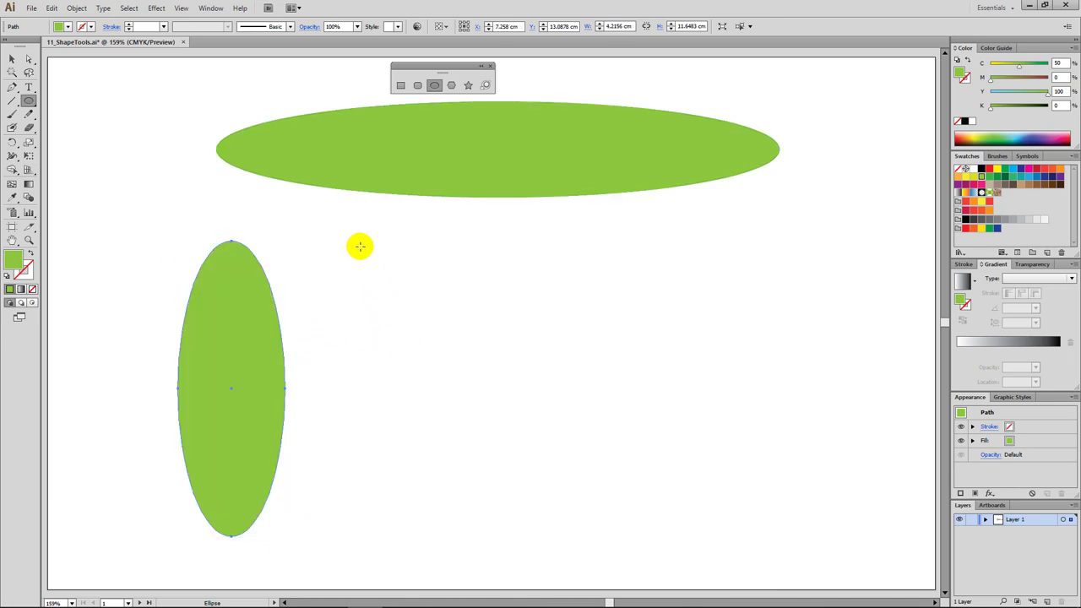
{"action": "left_click_drag", "start_coordinate": [343, 240], "coordinate": [577, 509]}
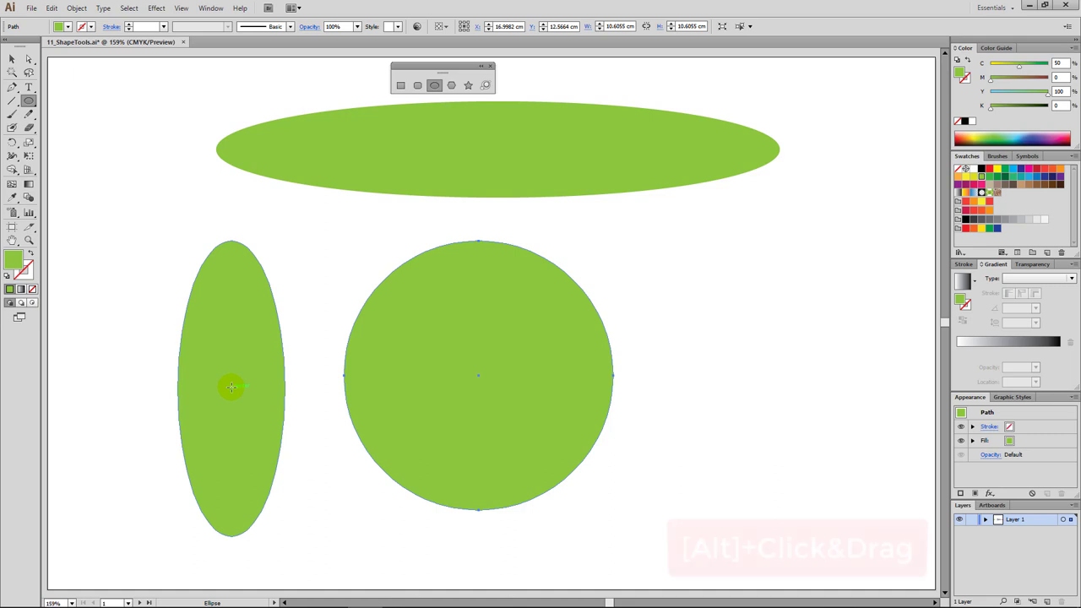
Add a wide ellipse across the tall one and a small yellow circle inside the big circle
{"action": "left_click_drag", "start_coordinate": [231, 387], "coordinate": [333, 442]}
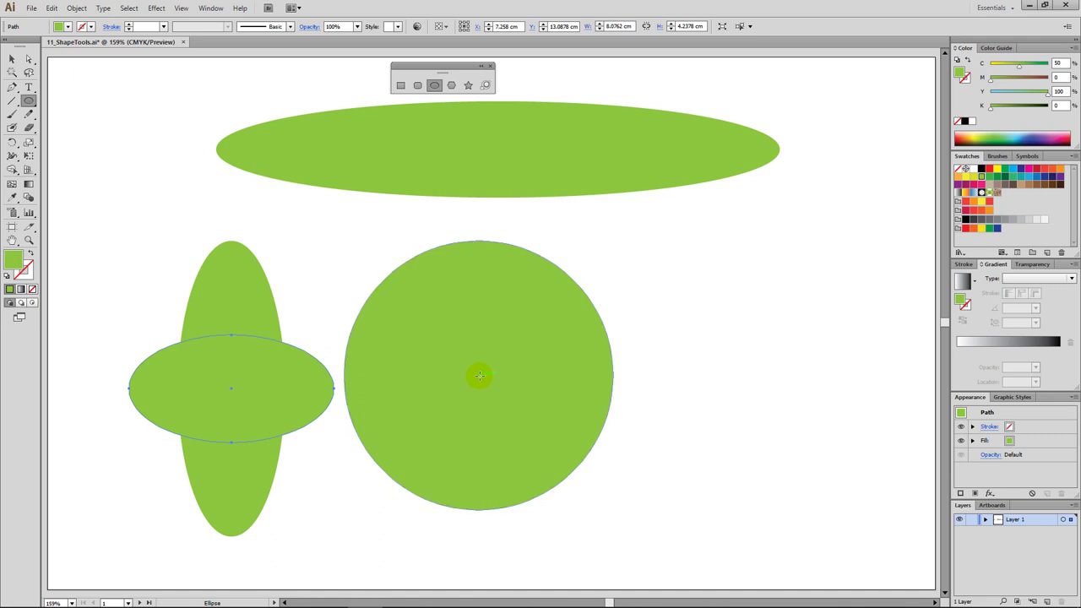
{"action": "left_click_drag", "start_coordinate": [479, 377], "coordinate": [525, 438]}
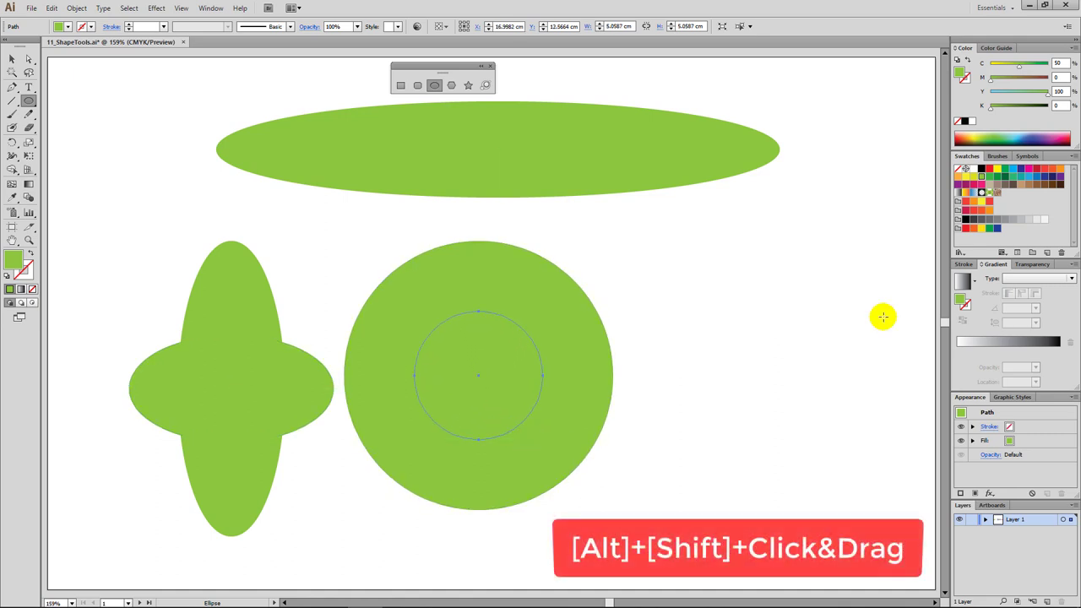
{"action": "left_click", "coordinate": [966, 176]}
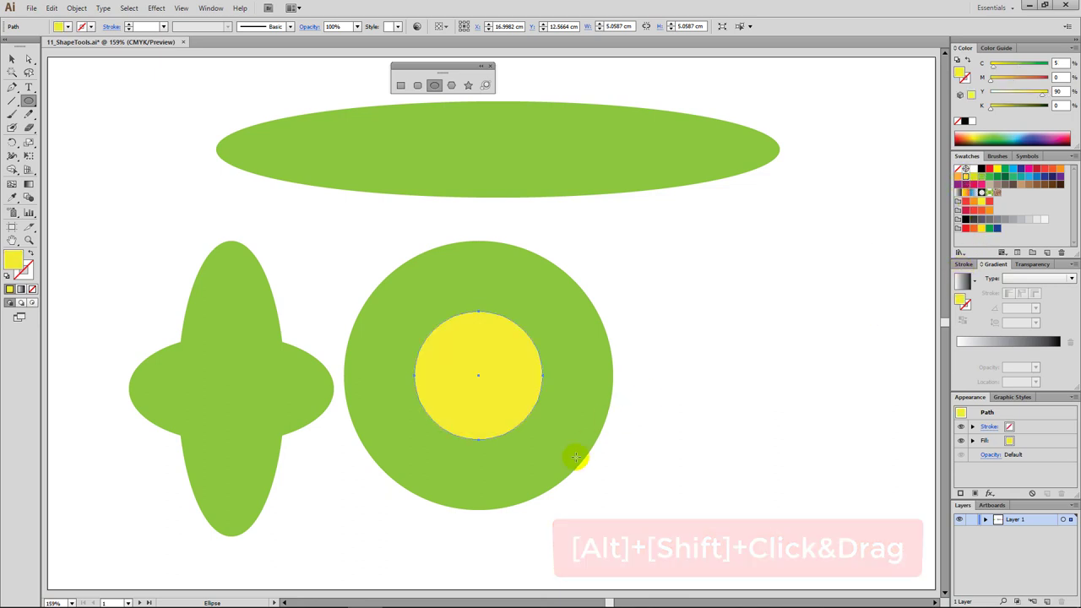
Move the ellipse cross and both circles 1.75 cm to the left
{"action": "left_click", "coordinate": [651, 457], "text": "ctrl"}
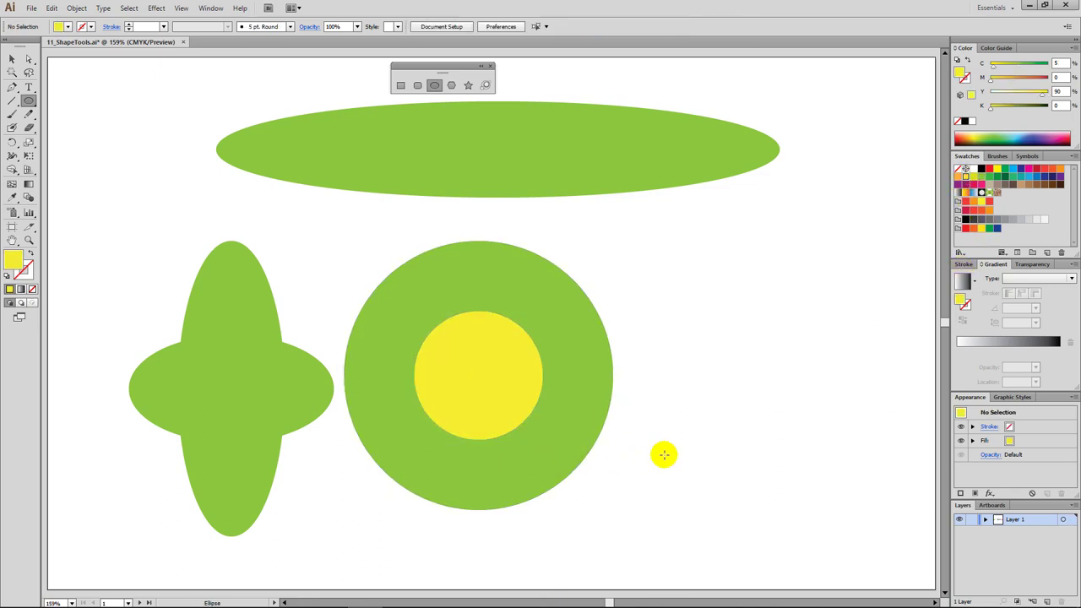
{"action": "left_click_drag", "start_coordinate": [660, 460], "coordinate": [242, 358]}
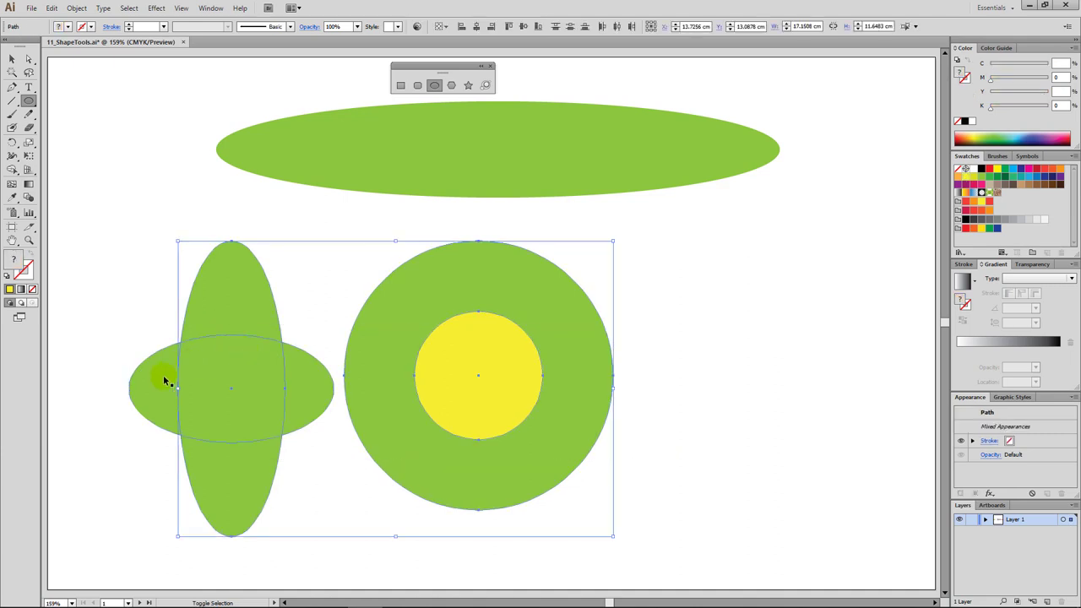
{"action": "left_click_drag", "start_coordinate": [161, 384], "coordinate": [113, 391]}
{"action": "left_click", "coordinate": [621, 369], "text": "ctrl"}
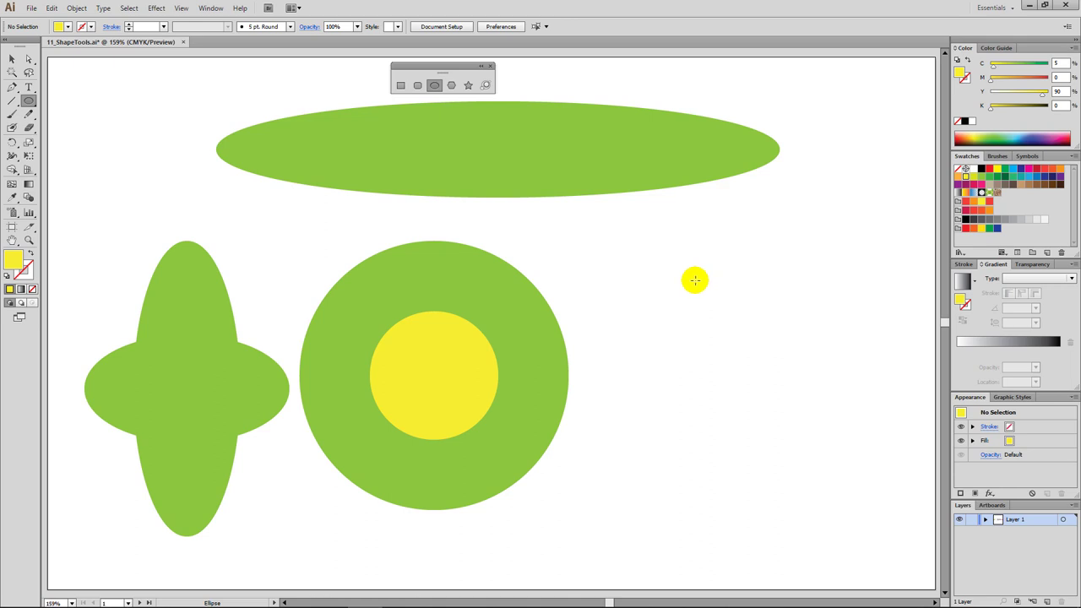
Create a 10 × 5 cm ellipse and move it to the upper right
{"action": "left_click", "coordinate": [658, 260]}
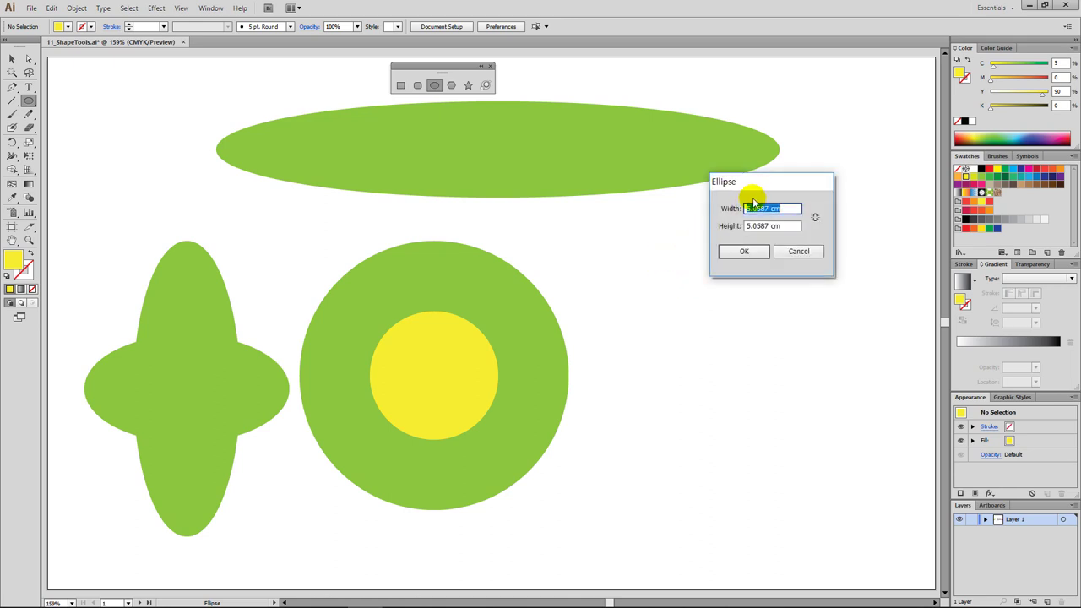
{"action": "left_click_drag", "start_coordinate": [781, 186], "coordinate": [750, 214]}
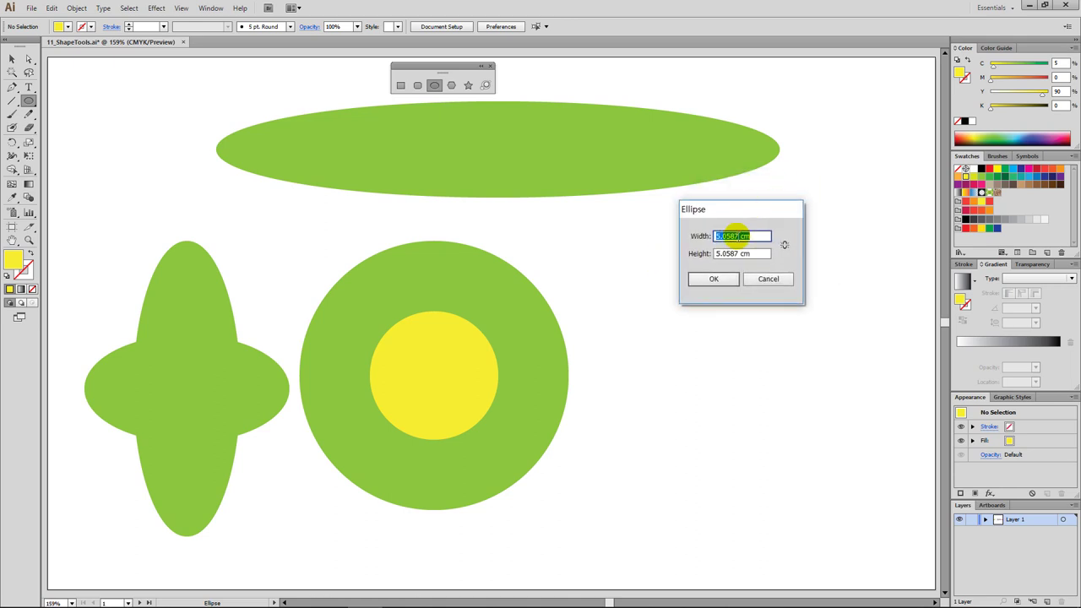
{"action": "type", "text": "10"}
{"action": "key", "text": "Tab"}
{"action": "type", "text": "5"}
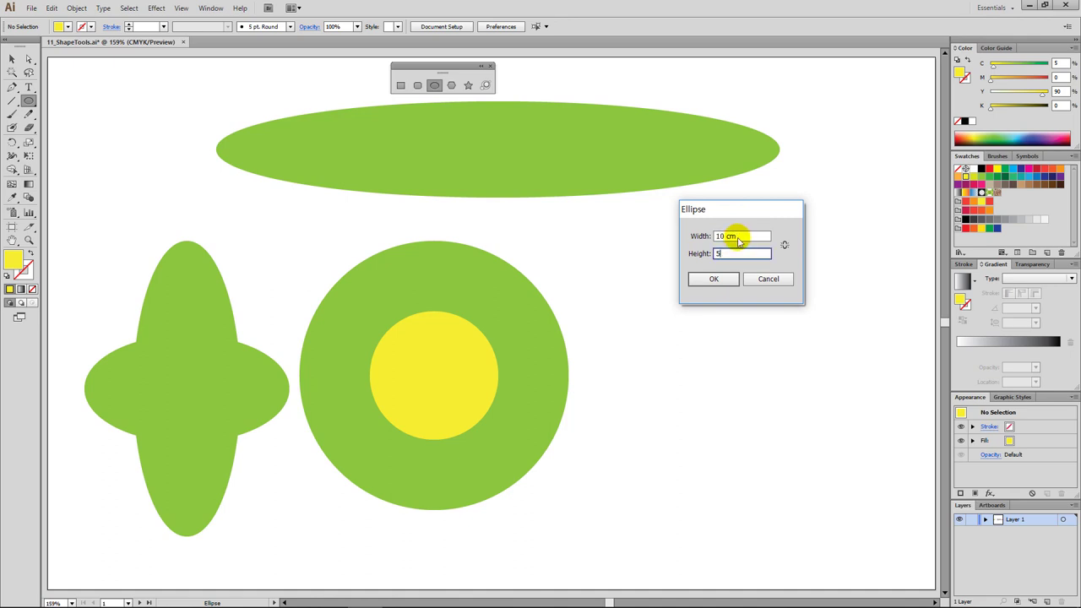
{"action": "left_click", "coordinate": [717, 278]}
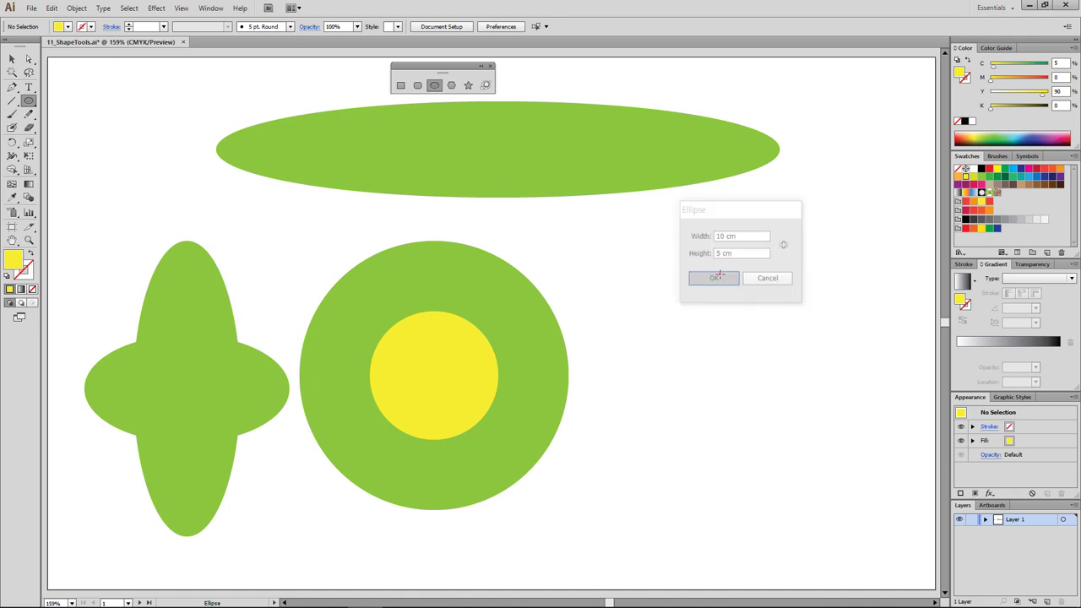
{"action": "left_click_drag", "start_coordinate": [775, 346], "coordinate": [747, 296]}
{"action": "left_click", "coordinate": [769, 364], "text": "ctrl"}
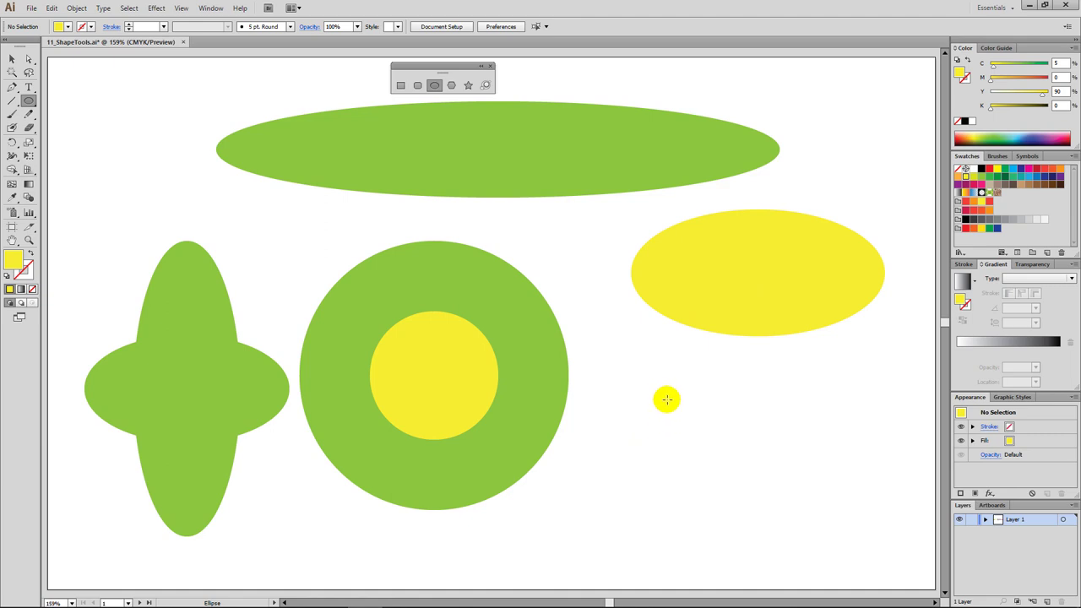
Add a 7 × 7 cm circle below the yellow ellipse and select all the shapes
{"action": "left_click", "coordinate": [660, 392]}
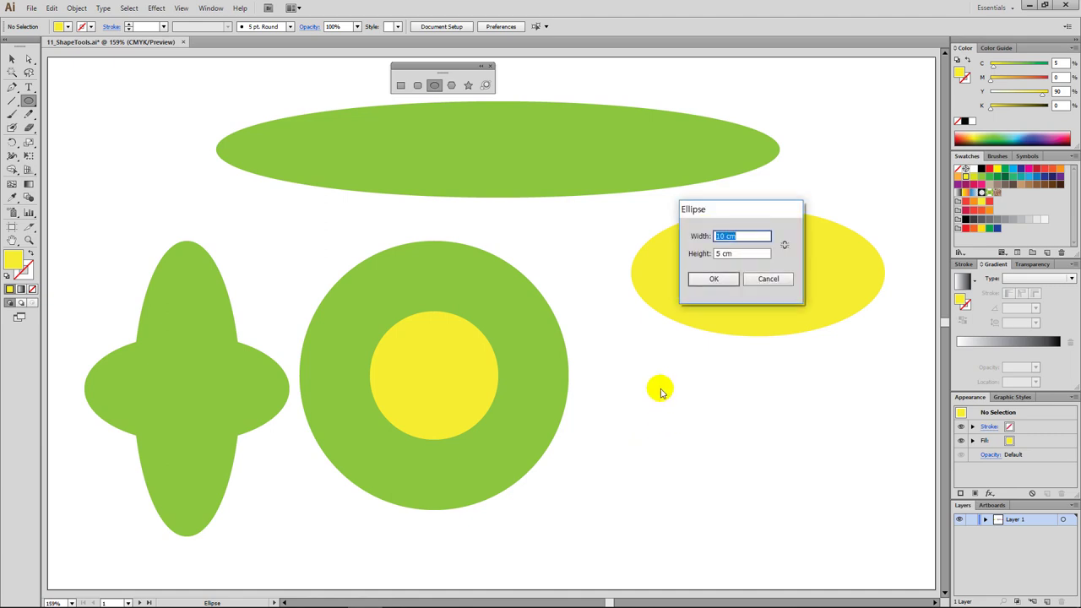
{"action": "type", "text": "7"}
{"action": "key", "text": "Tab"}
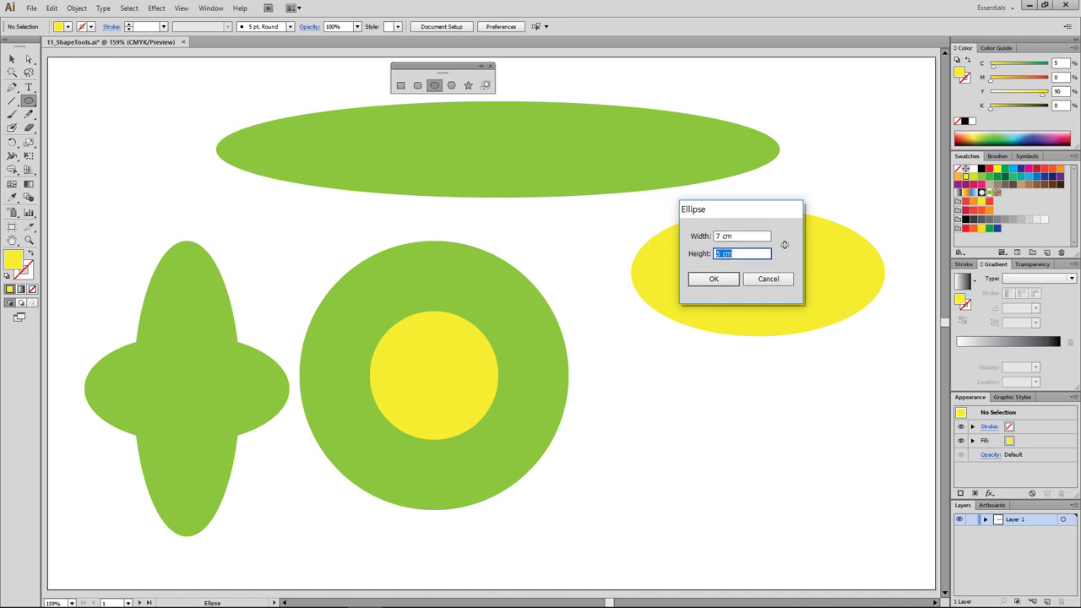
{"action": "type", "text": "7"}
{"action": "key", "text": "Tab"}
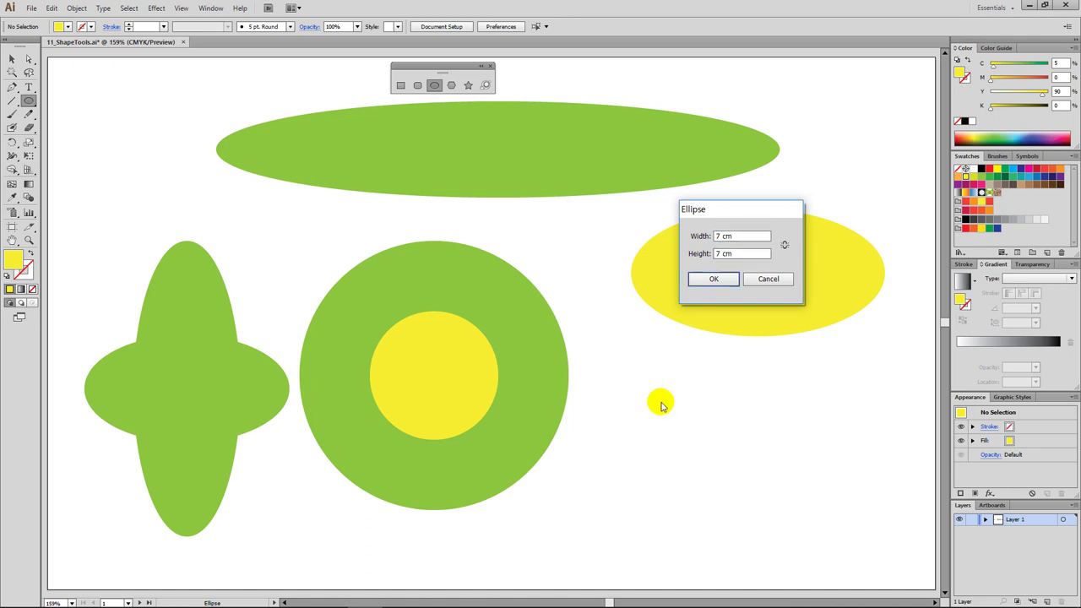
{"action": "left_click", "coordinate": [708, 279]}
{"action": "left_click_drag", "start_coordinate": [758, 487], "coordinate": [773, 462]}
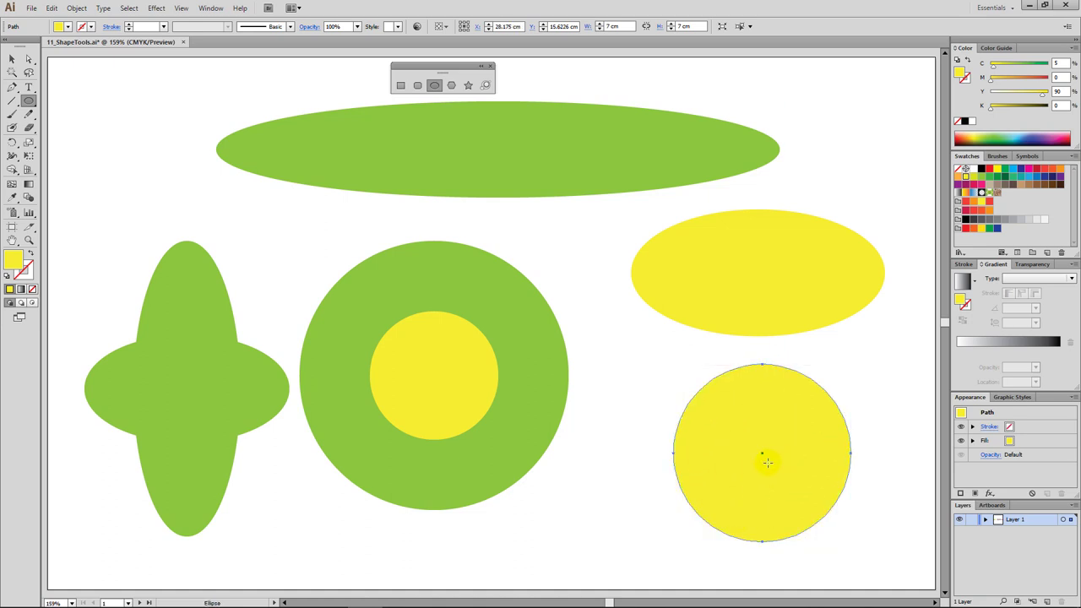
{"action": "left_click_drag", "start_coordinate": [873, 484], "coordinate": [196, 152]}
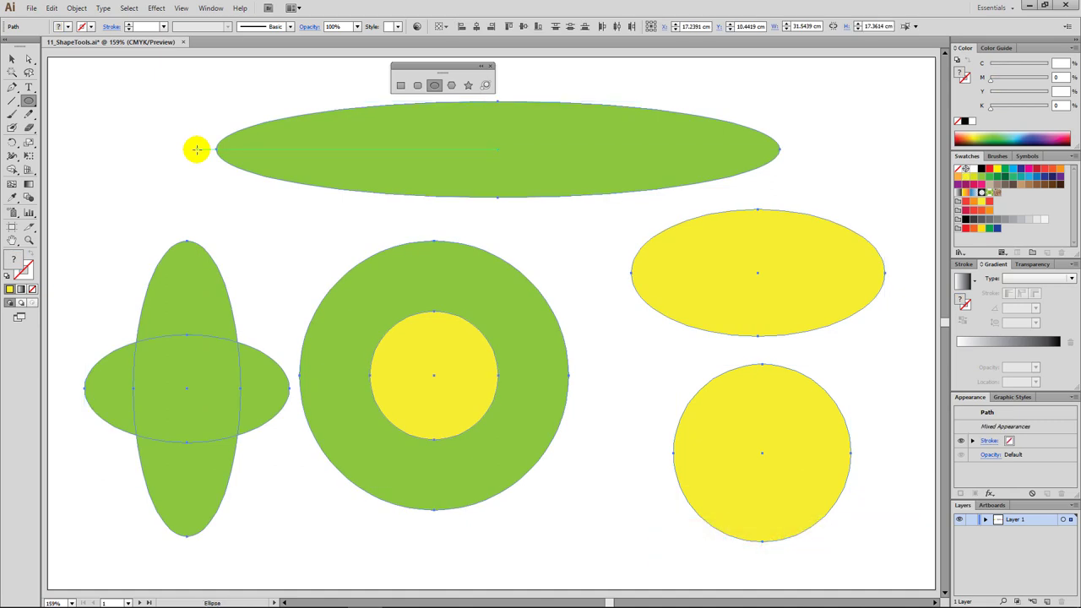
Delete all the ellipses and draw a yellow hexagon at the top left
{"action": "key", "text": "Delete"}
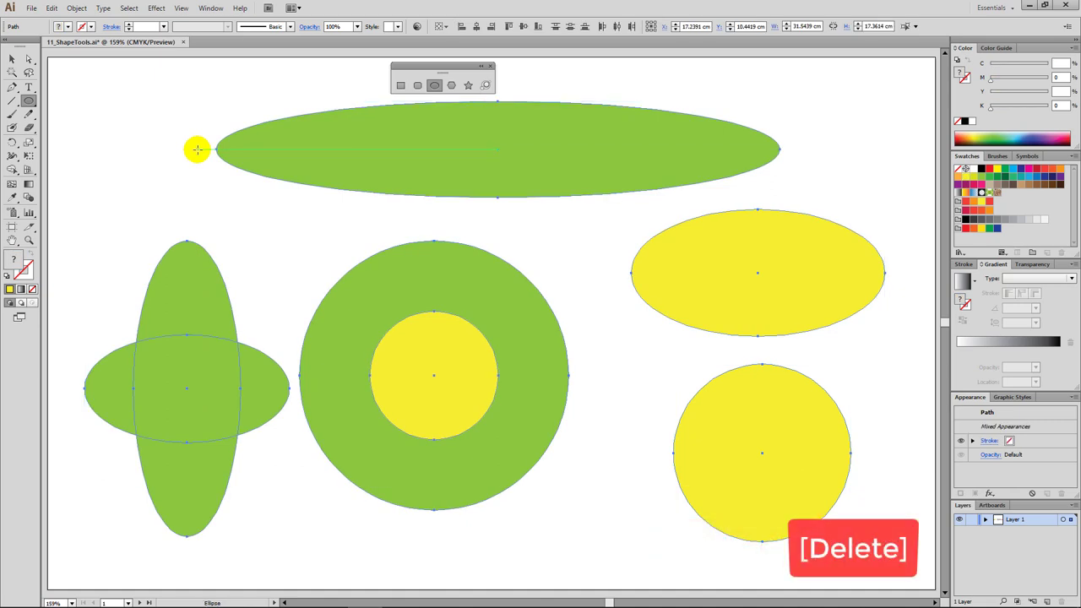
{"action": "key", "text": "ctrl+u"}
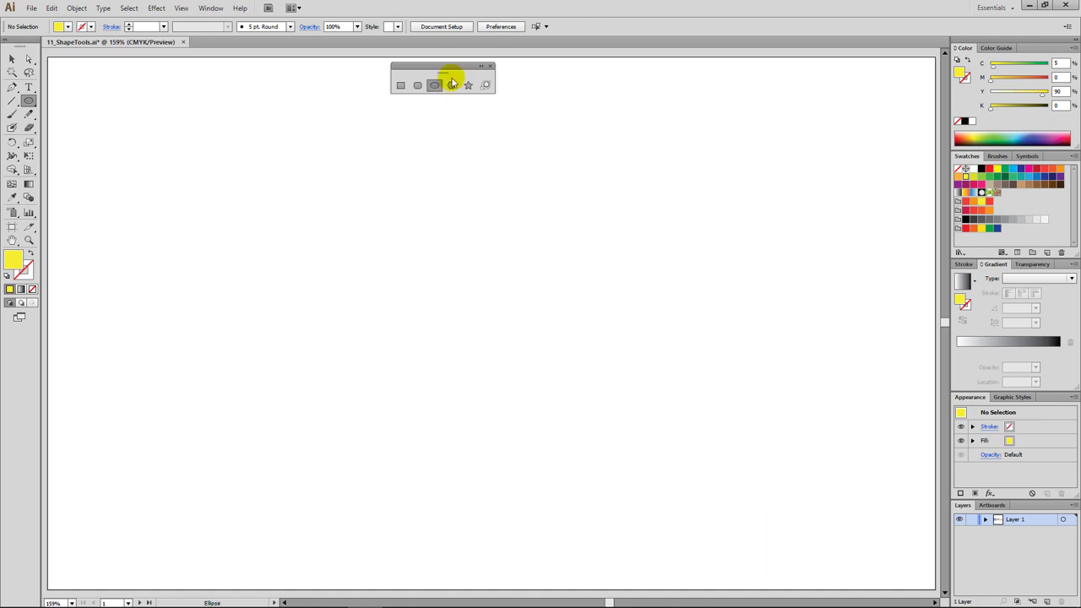
{"action": "left_click", "coordinate": [453, 85]}
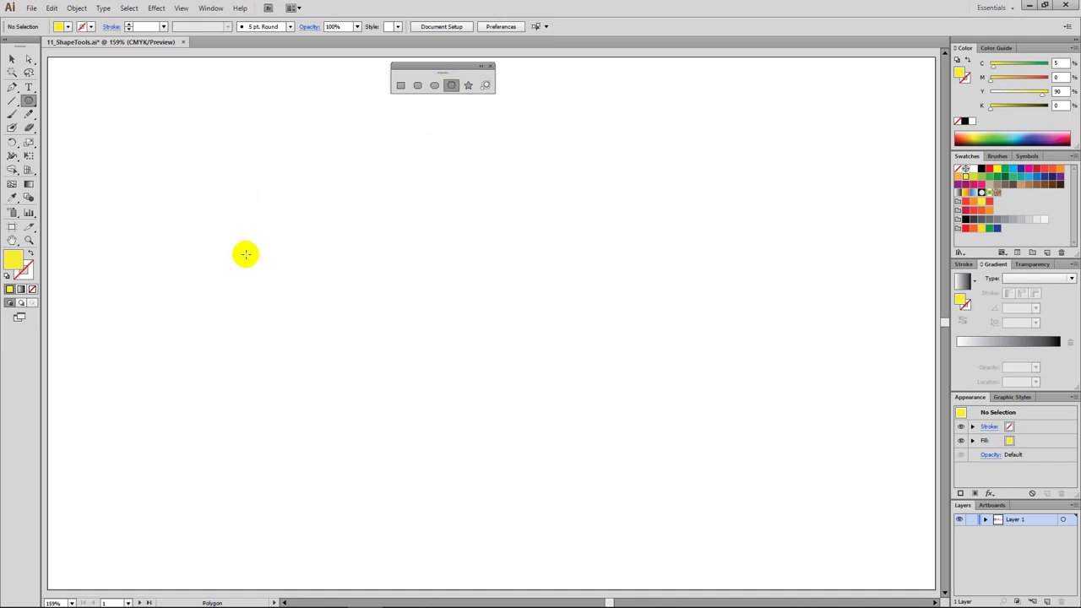
{"action": "left_click_drag", "start_coordinate": [183, 193], "coordinate": [245, 297]}
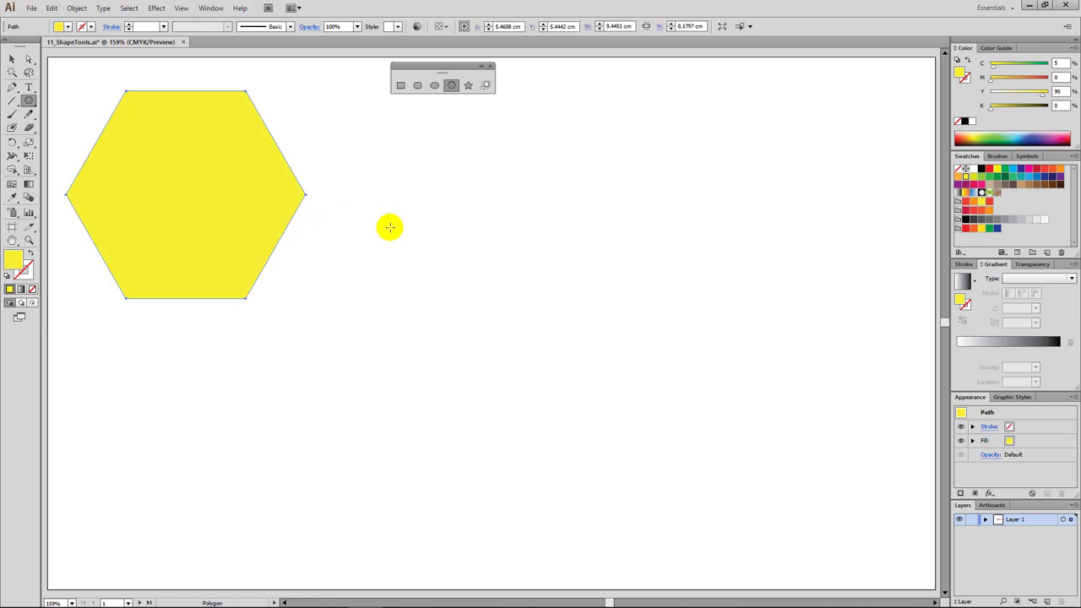
{"action": "left_click", "coordinate": [413, 242]}
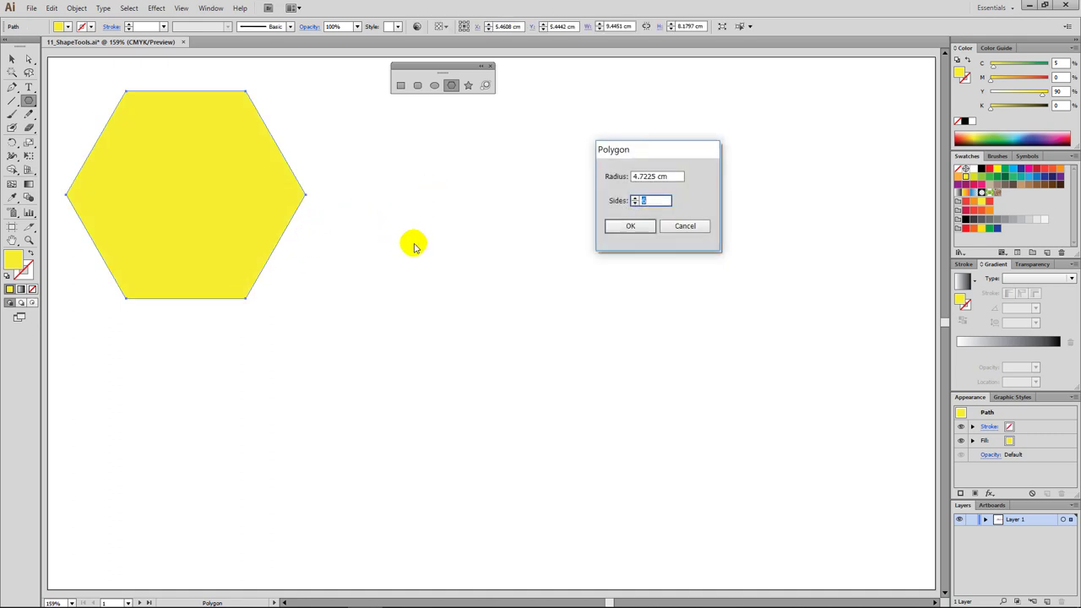
{"action": "left_click_drag", "start_coordinate": [660, 149], "coordinate": [489, 173]}
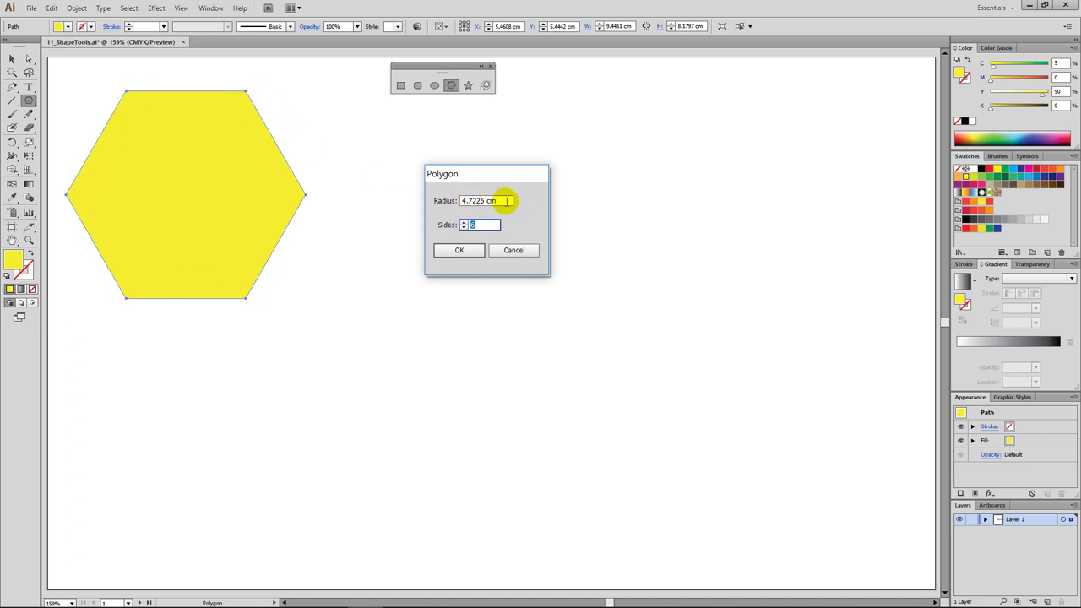
Create a 5 cm-radius triangle and place it beside the hexagon
{"action": "left_click_drag", "start_coordinate": [506, 203], "coordinate": [398, 205]}
{"action": "type", "text": "5"}
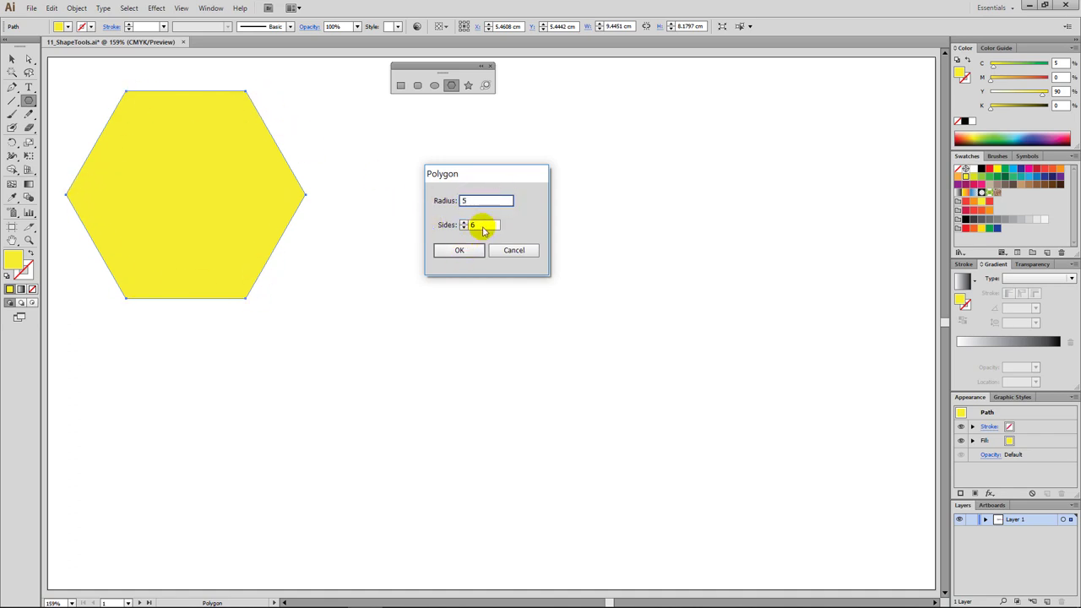
{"action": "double_click", "coordinate": [480, 224]}
{"action": "type", "text": "3"}
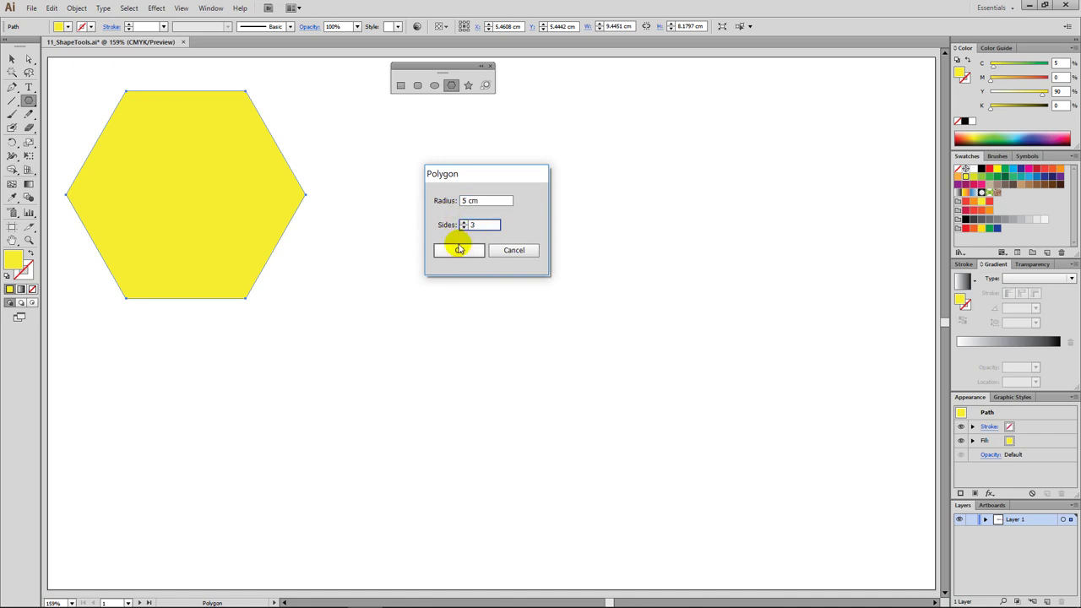
{"action": "left_click", "coordinate": [457, 252]}
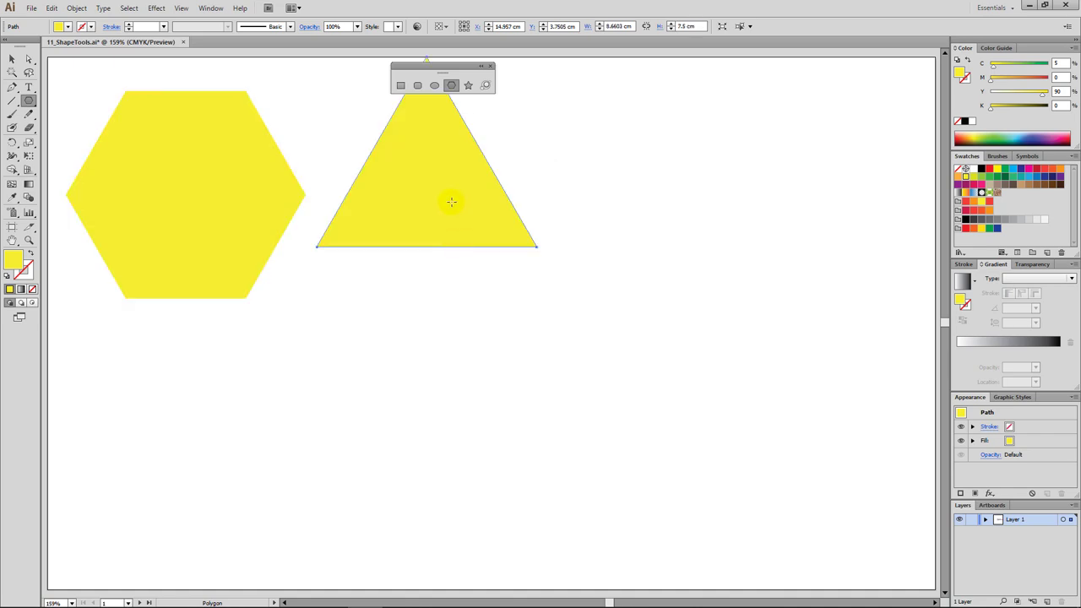
{"action": "left_click_drag", "start_coordinate": [448, 208], "coordinate": [446, 248]}
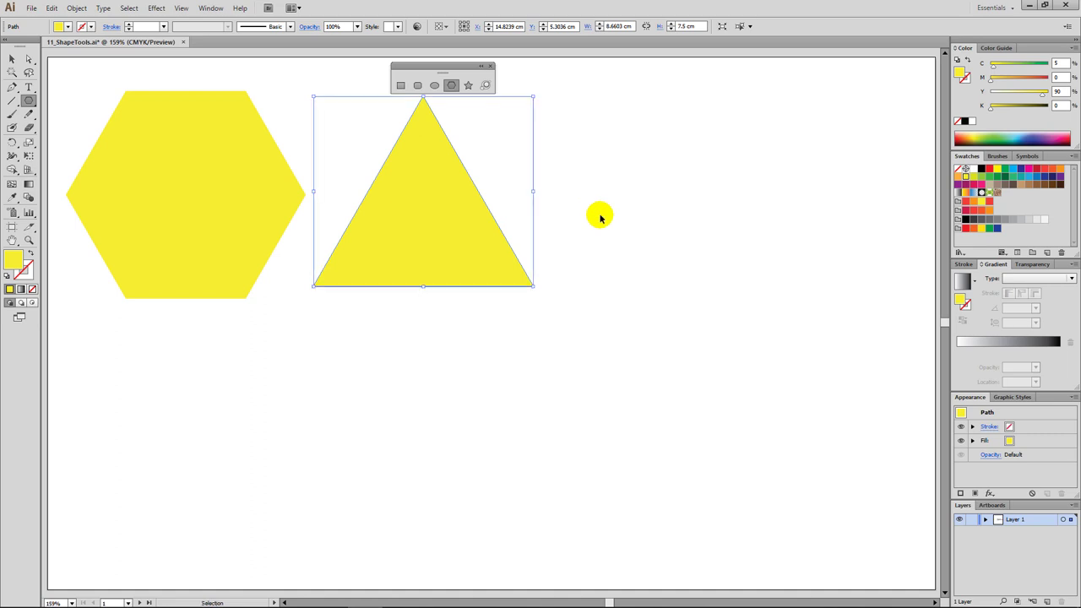
Create a 10-sided polygon and place it below the other shapes
{"action": "left_click", "coordinate": [601, 214]}
{"action": "left_click_drag", "start_coordinate": [519, 169], "coordinate": [680, 132]}
{"action": "type", "text": "10"}
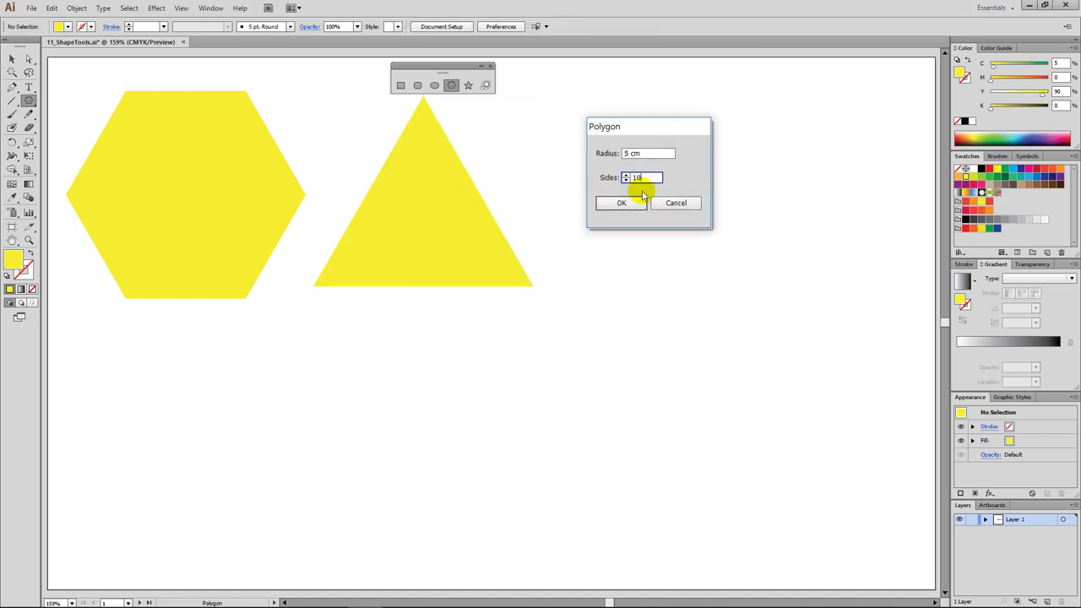
{"action": "left_click", "coordinate": [627, 203]}
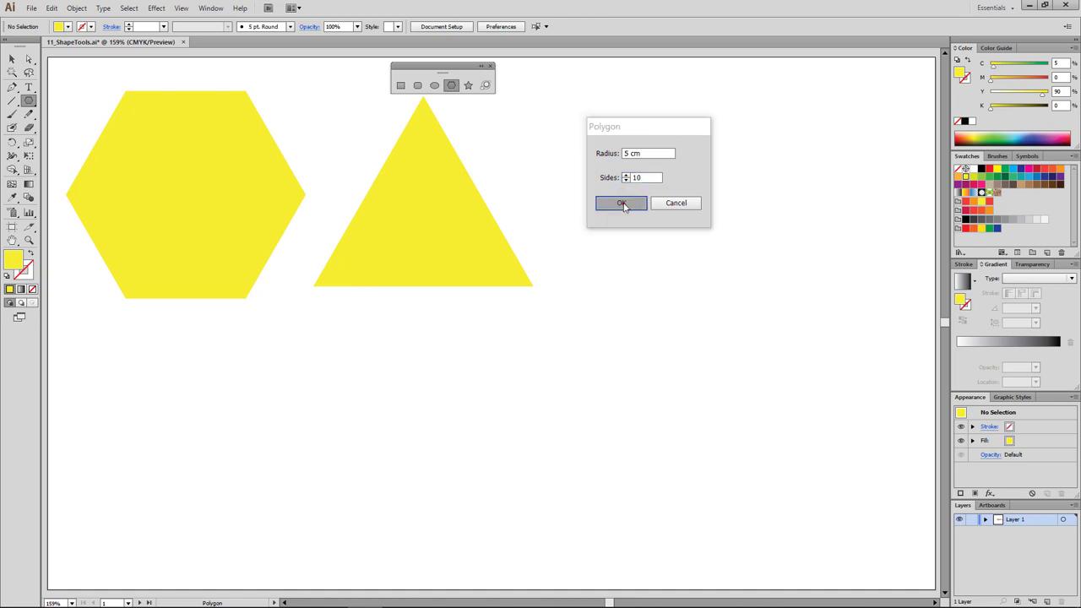
{"action": "left_click_drag", "start_coordinate": [627, 188], "coordinate": [328, 472]}
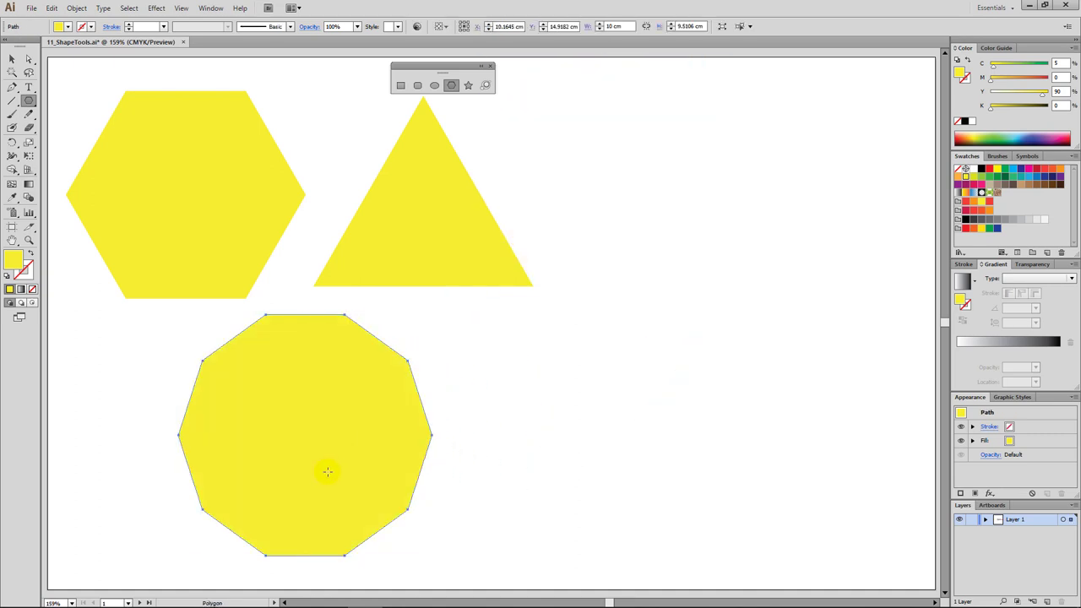
{"action": "left_click", "coordinate": [496, 376]}
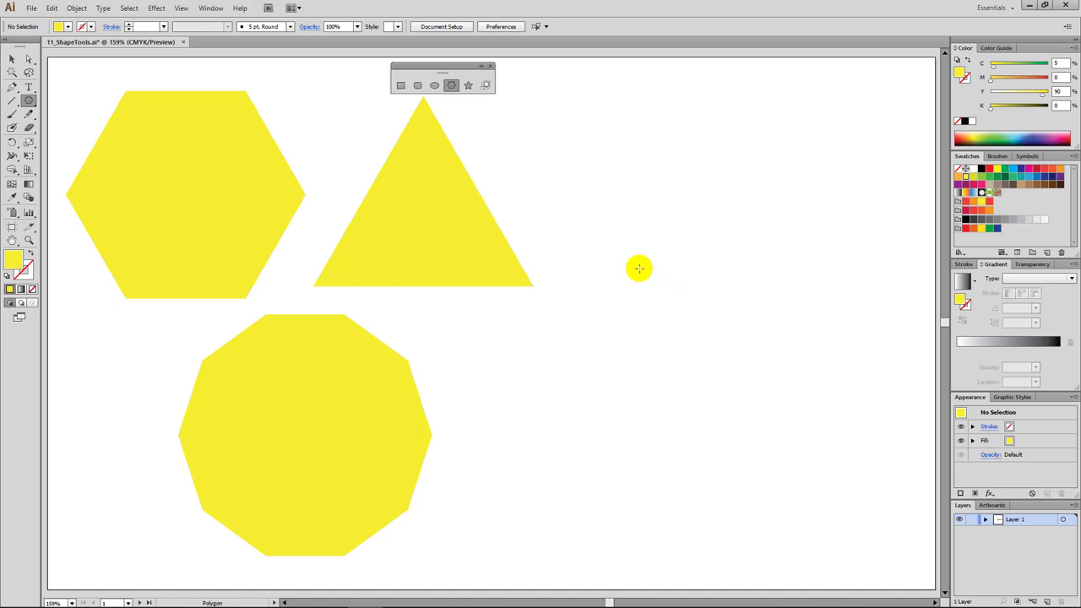
Draw a large octagon on the right, adjusting its sides while dragging, and move it lower right
{"action": "left_click_drag", "start_coordinate": [614, 257], "coordinate": [740, 387]}
{"action": "key", "text": "Down"}
{"action": "key", "text": "Down"}
{"action": "key", "text": "Down"}
{"action": "key", "text": "Down"}
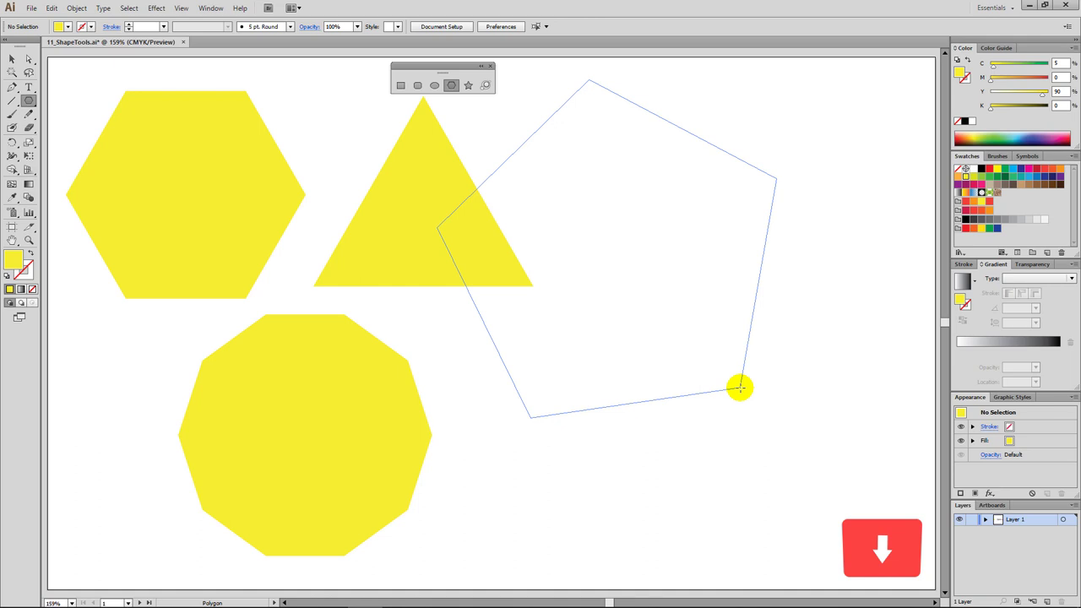
{"action": "key", "text": "Down"}
{"action": "left_click_drag", "start_coordinate": [740, 386], "coordinate": [726, 381]}
{"action": "key", "text": "Down"}
{"action": "key", "text": "Up"}
{"action": "key", "text": "Up"}
{"action": "key", "text": "Up"}
{"action": "key", "text": "Up"}
{"action": "key", "text": "Up"}
{"action": "key", "text": "Up"}
{"action": "key", "text": "Up"}
{"action": "key", "text": "Up"}
{"action": "key", "text": "Up"}
{"action": "key", "text": "Down"}
{"action": "key", "text": "Down"}
{"action": "key", "text": "Down"}
{"action": "key", "text": "Down"}
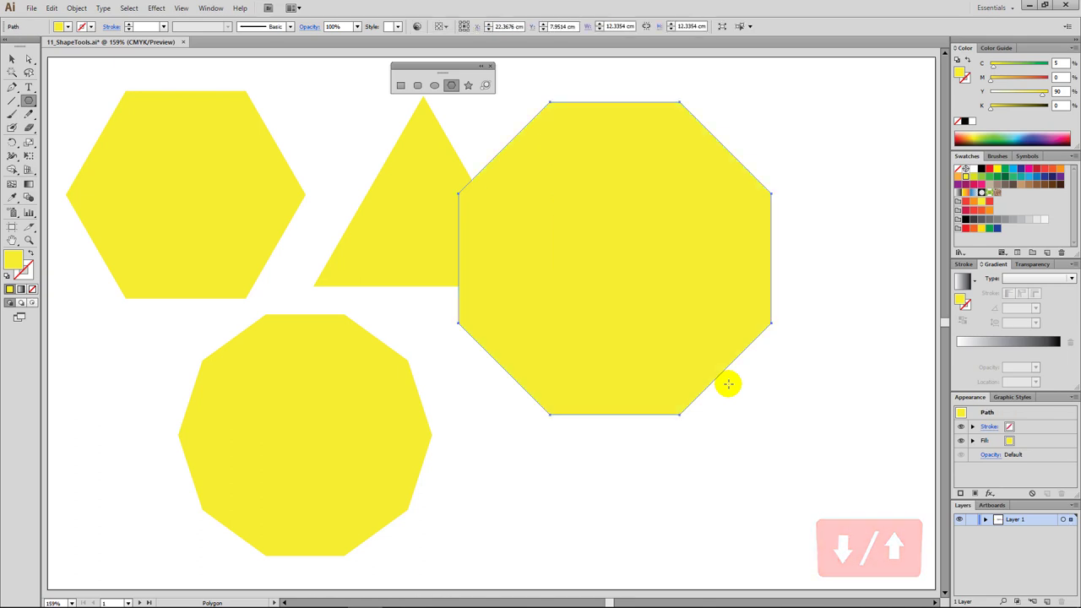
{"action": "left_click_drag", "start_coordinate": [687, 336], "coordinate": [803, 440]}
Select every polygon on the artboard and delete them
{"action": "left_click", "coordinate": [545, 414], "text": "ctrl"}
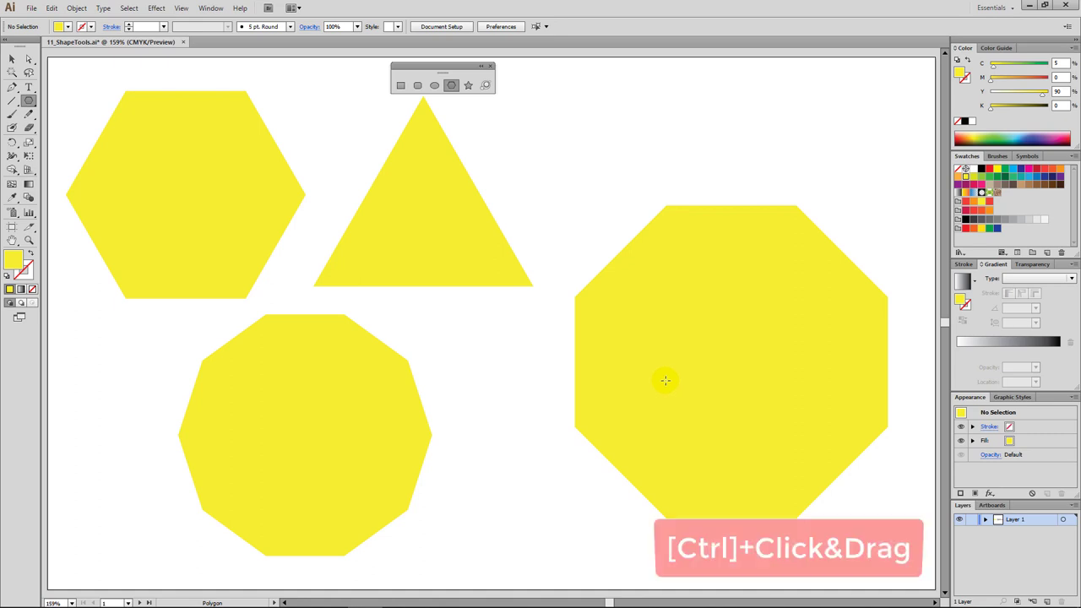
{"action": "left_click_drag", "start_coordinate": [821, 114], "coordinate": [264, 370]}
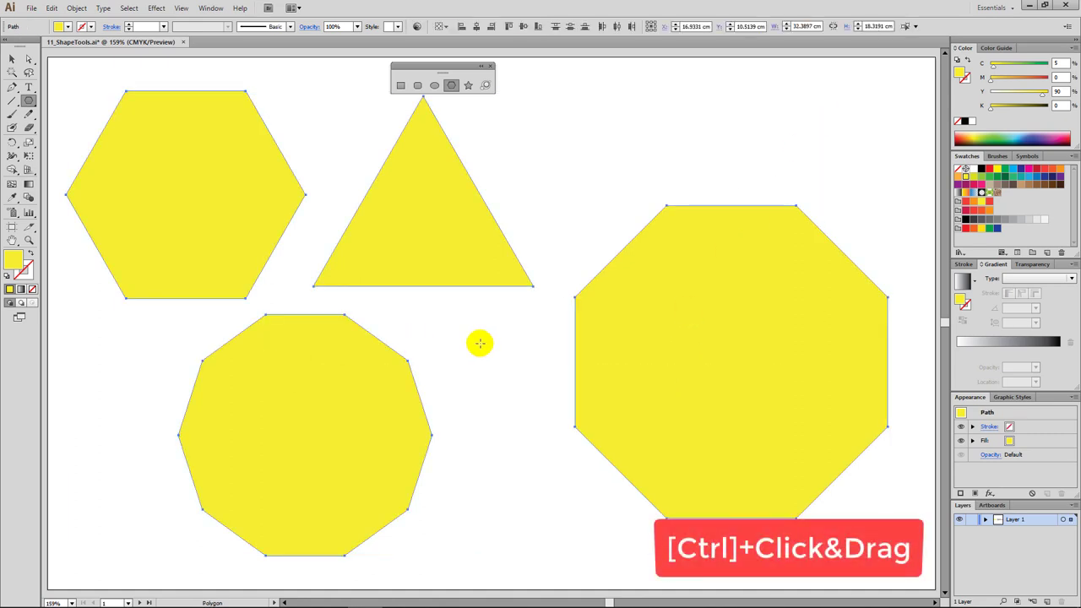
{"action": "key", "text": "Delete"}
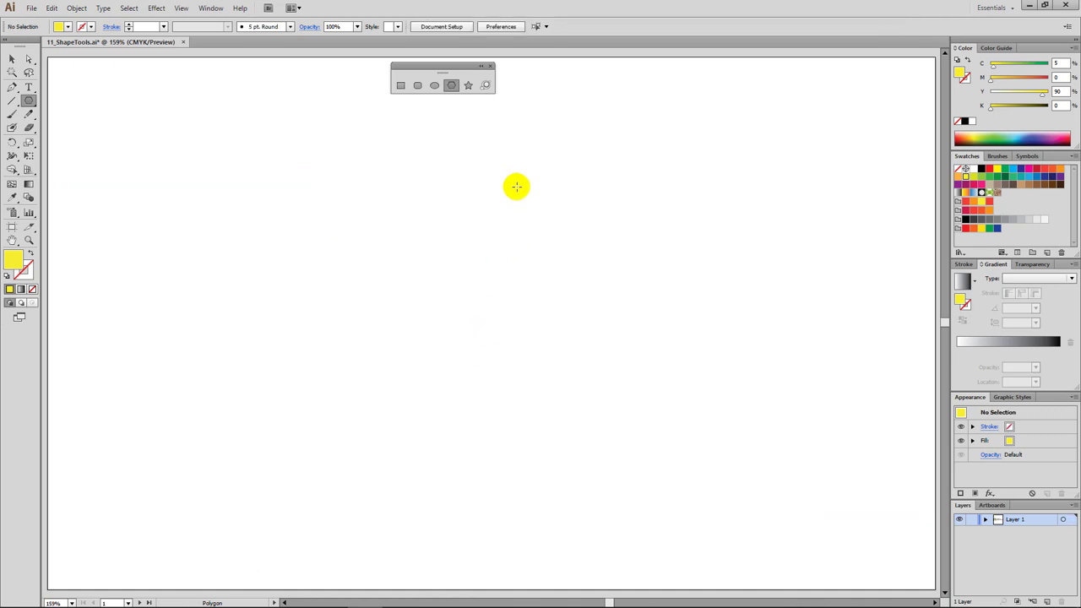
Draw two yellow five-pointed stars stacked on the left of the artboard
{"action": "left_click", "coordinate": [468, 86]}
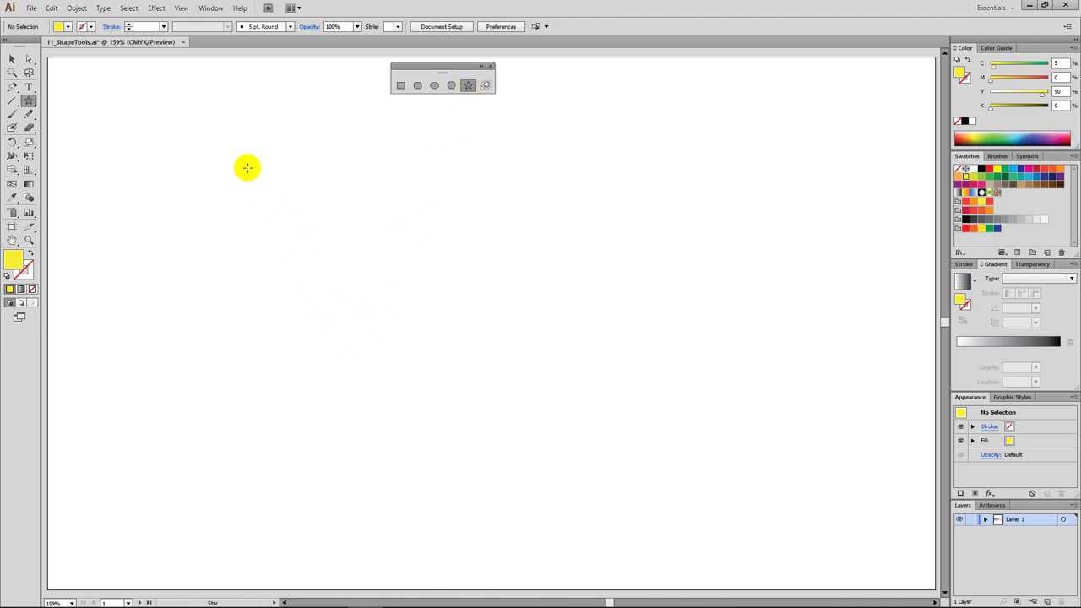
{"action": "left_click_drag", "start_coordinate": [192, 170], "coordinate": [249, 246]}
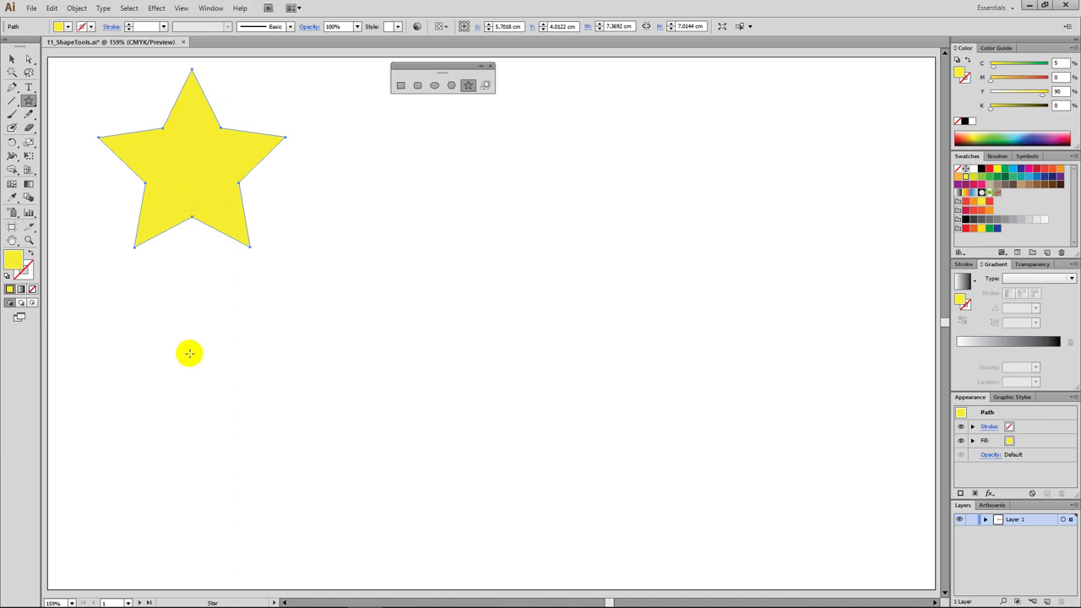
{"action": "left_click_drag", "start_coordinate": [189, 353], "coordinate": [255, 437]}
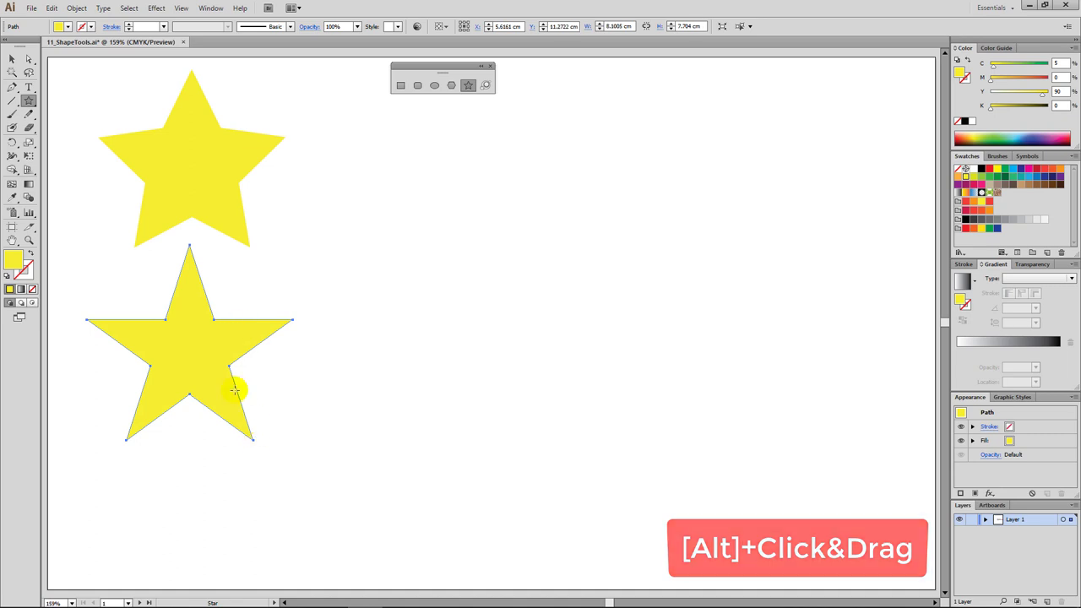
{"action": "left_click", "coordinate": [329, 350], "text": "ctrl"}
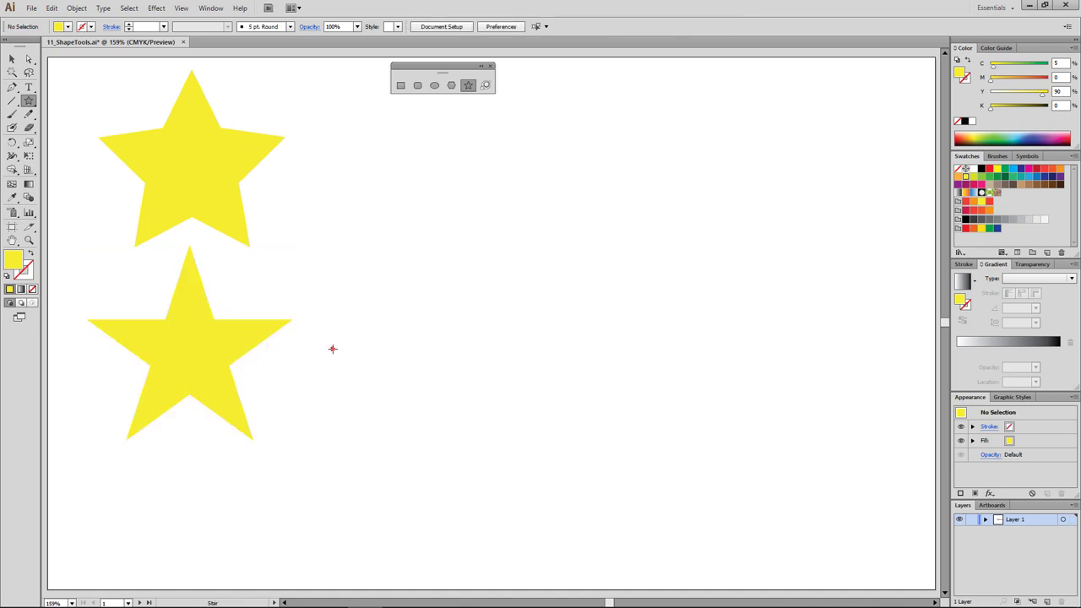
{"action": "left_click", "coordinate": [325, 174]}
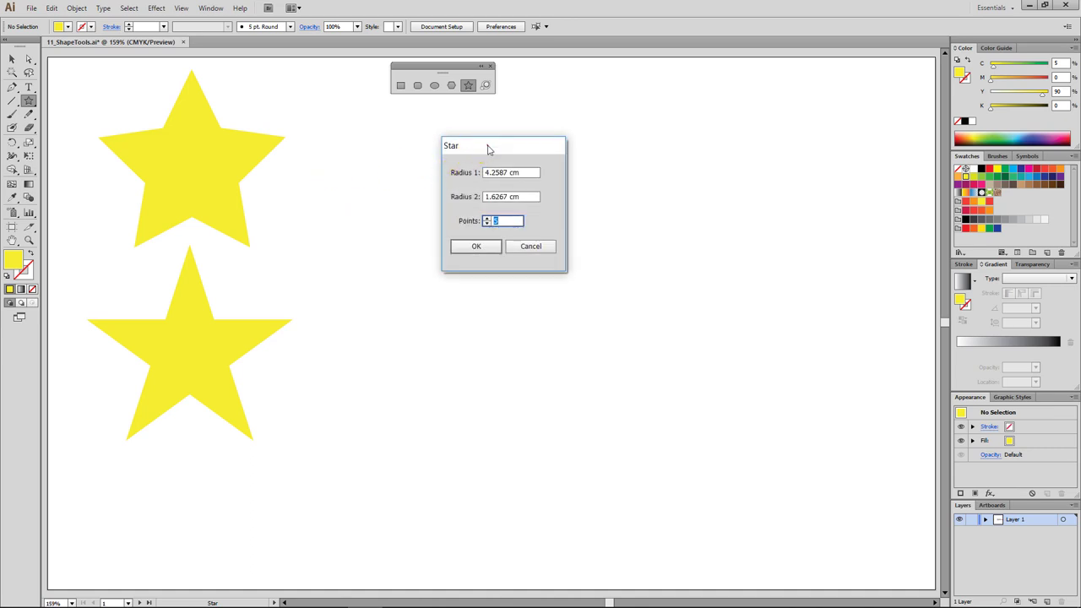
Create a 30-point star with radii 4 cm and 3 cm and move it beside the stars
{"action": "left_click_drag", "start_coordinate": [490, 150], "coordinate": [429, 151]}
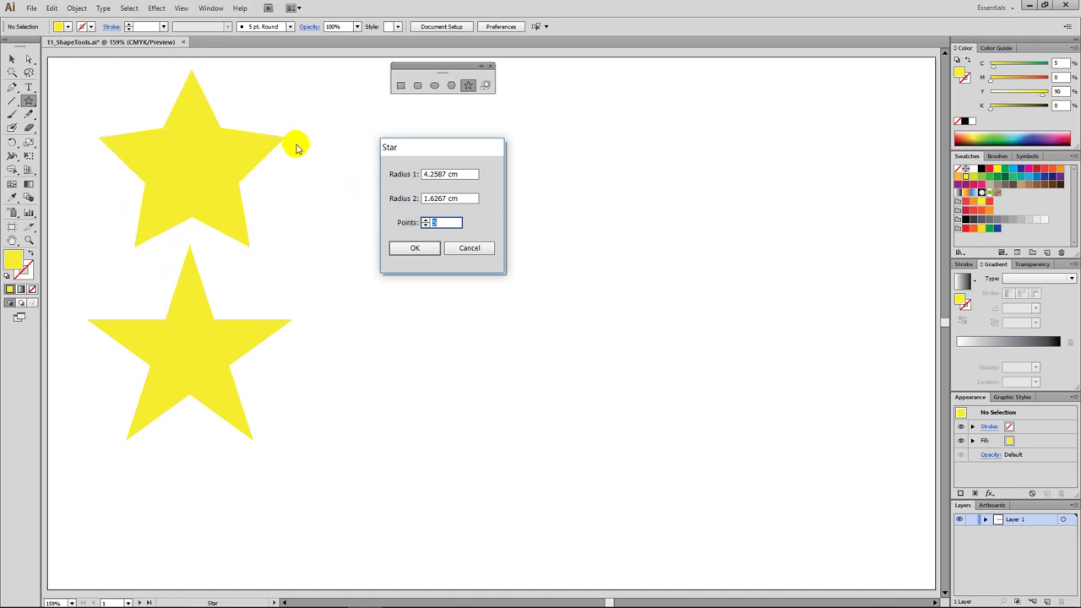
{"action": "left_click_drag", "start_coordinate": [470, 174], "coordinate": [391, 179]}
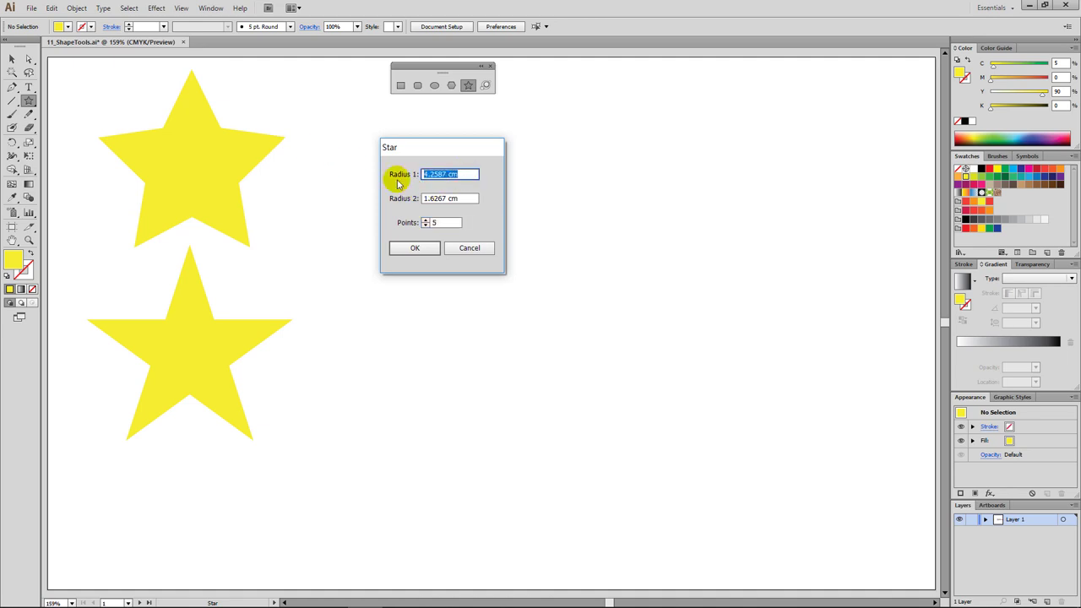
{"action": "type", "text": "4"}
{"action": "key", "text": "Tab"}
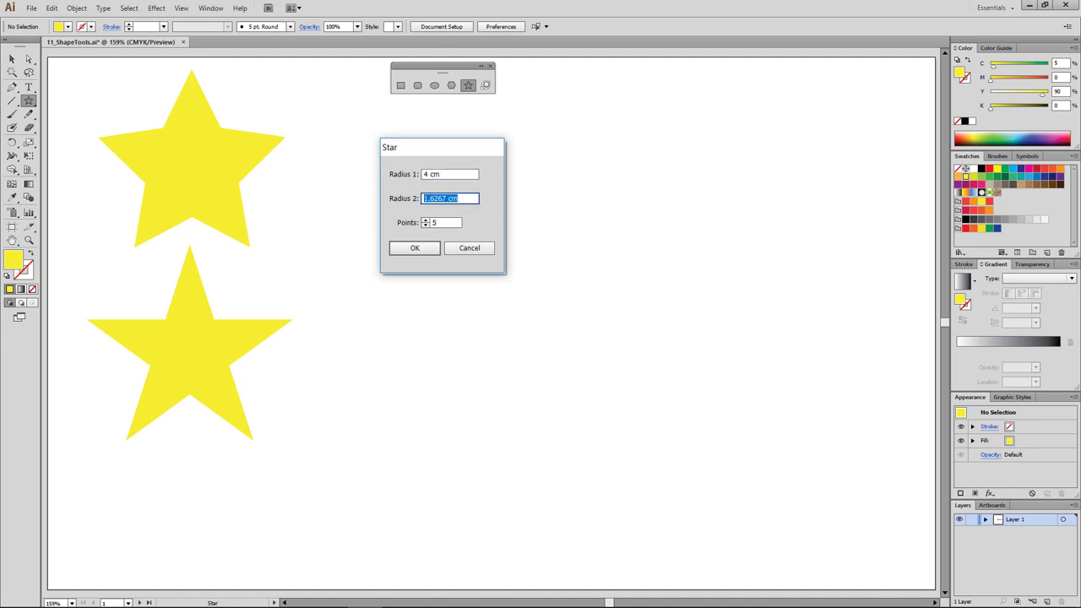
{"action": "type", "text": "3"}
{"action": "key", "text": "Tab"}
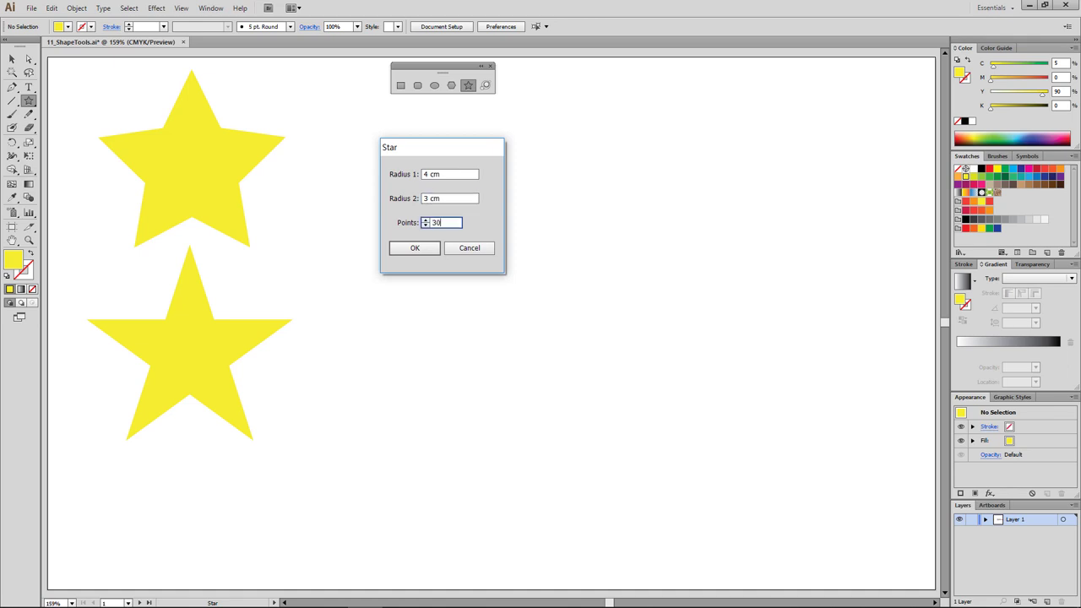
{"action": "left_click", "coordinate": [415, 247]}
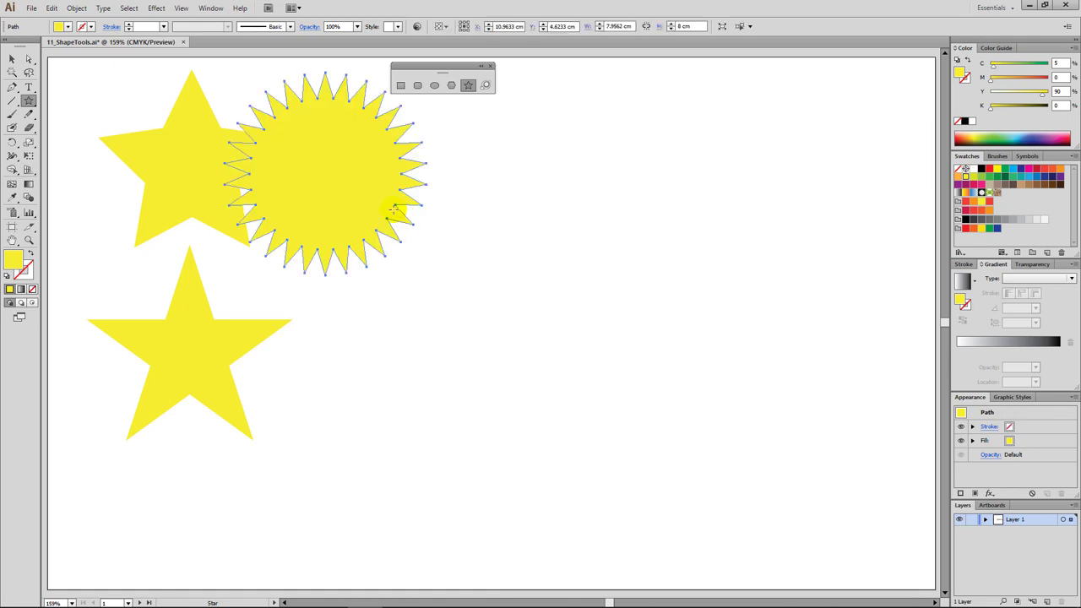
{"action": "left_click_drag", "start_coordinate": [363, 200], "coordinate": [422, 281]}
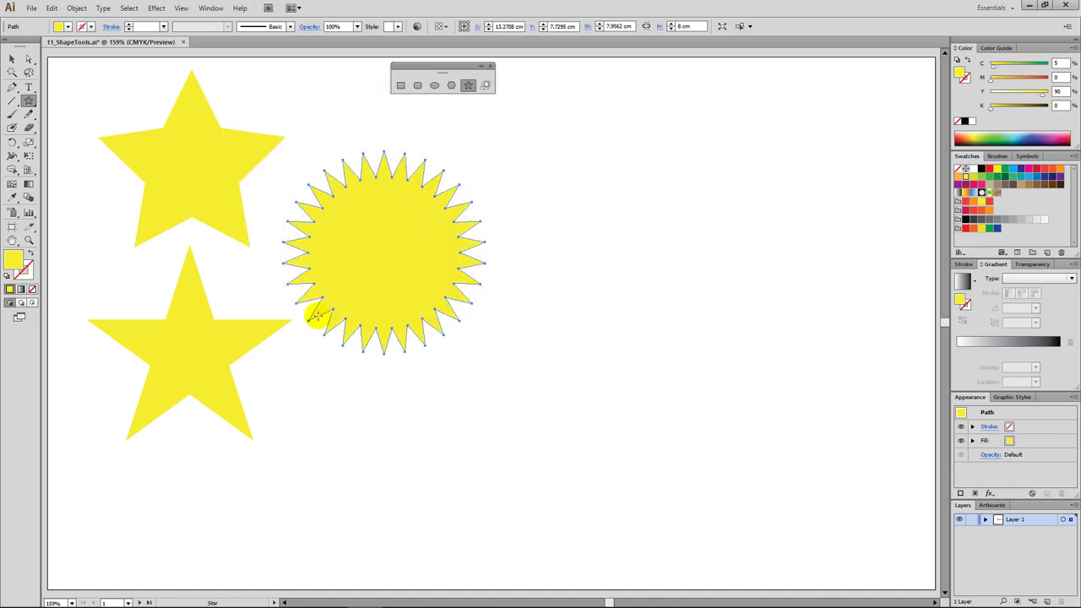
Draw a blunt-pointed star of about 13 points right of the starburst and a large spiky star below
{"action": "left_click", "coordinate": [541, 295], "text": "ctrl"}
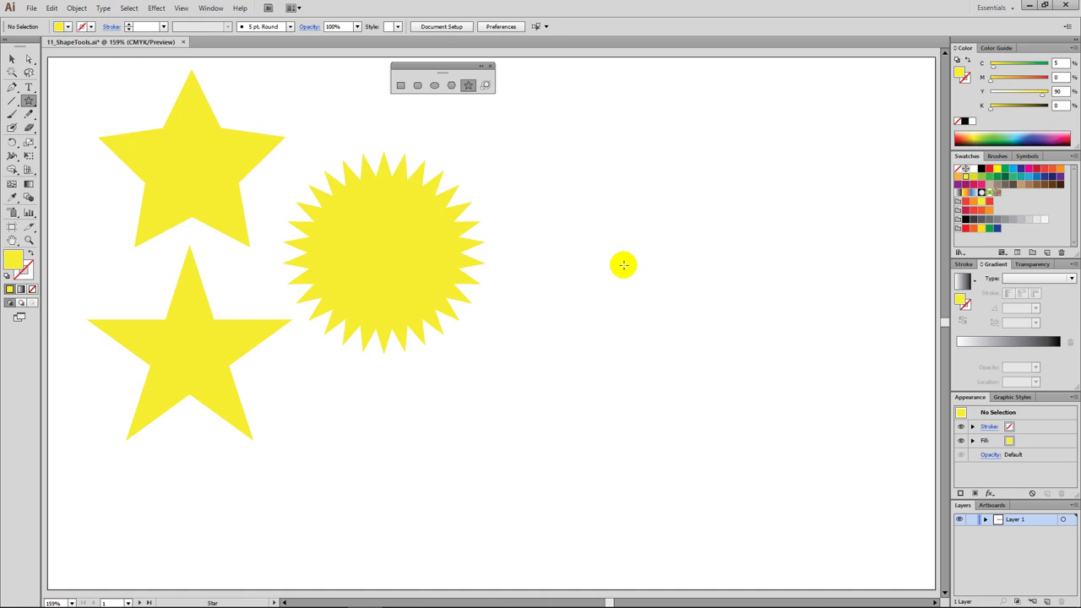
{"action": "left_click_drag", "start_coordinate": [624, 264], "coordinate": [796, 371]}
{"action": "key", "text": "Down"}
{"action": "key", "text": "Down"}
{"action": "key", "text": "Down"}
{"action": "key", "text": "Down"}
{"action": "key", "text": "Down"}
{"action": "key", "text": "Down"}
{"action": "key", "text": "Down"}
{"action": "key", "text": "Down"}
{"action": "key", "text": "Down"}
{"action": "key", "text": "Down"}
{"action": "key", "text": "Down"}
{"action": "key", "text": "Down"}
{"action": "key", "text": "Down"}
{"action": "key", "text": "Down"}
{"action": "key", "text": "Down"}
{"action": "key", "text": "Down"}
{"action": "key", "text": "Down"}
{"action": "key", "text": "Down"}
{"action": "key", "text": "Down"}
{"action": "key", "text": "Down"}
{"action": "key", "text": "Down"}
{"action": "key", "text": "Down"}
{"action": "key", "text": "Down"}
{"action": "key", "text": "Down"}
{"action": "key", "text": "Down"}
{"action": "key", "text": "Down"}
{"action": "key", "text": "Down"}
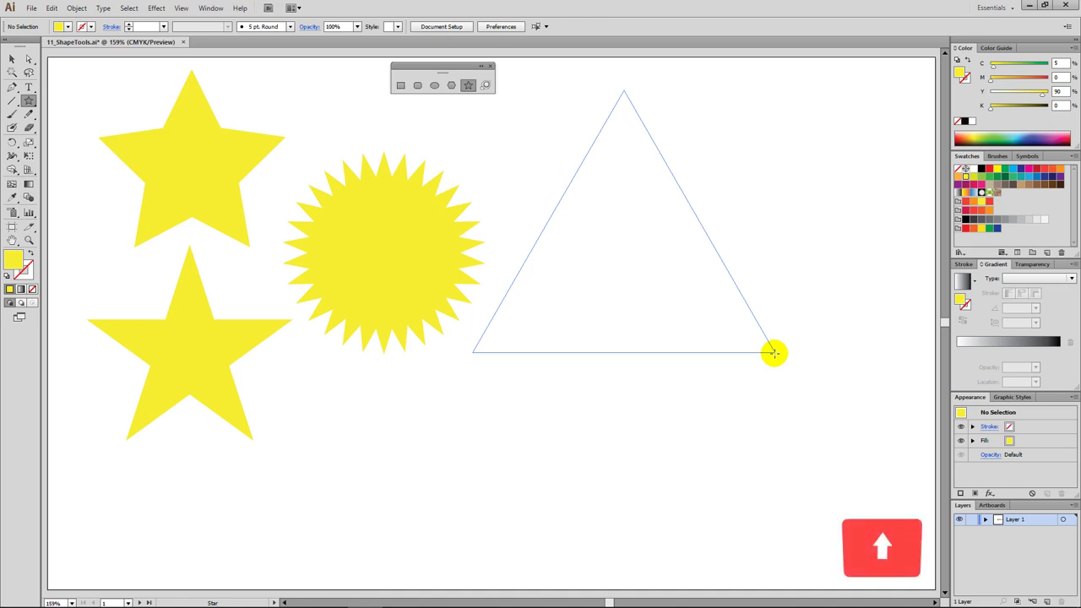
{"action": "key", "text": "Up"}
{"action": "key", "text": "Up"}
{"action": "key", "text": "Up"}
{"action": "key", "text": "Up"}
{"action": "key", "text": "Up"}
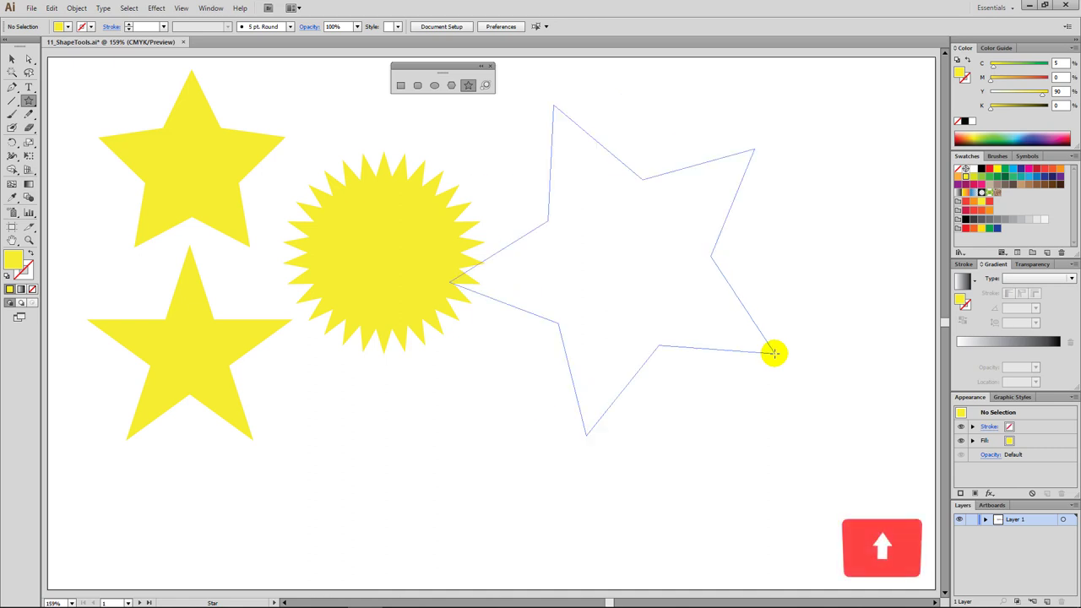
{"action": "key", "text": "Up"}
{"action": "key", "text": "Up"}
{"action": "key", "text": "Up"}
{"action": "key", "text": "Up"}
{"action": "key", "text": "Up"}
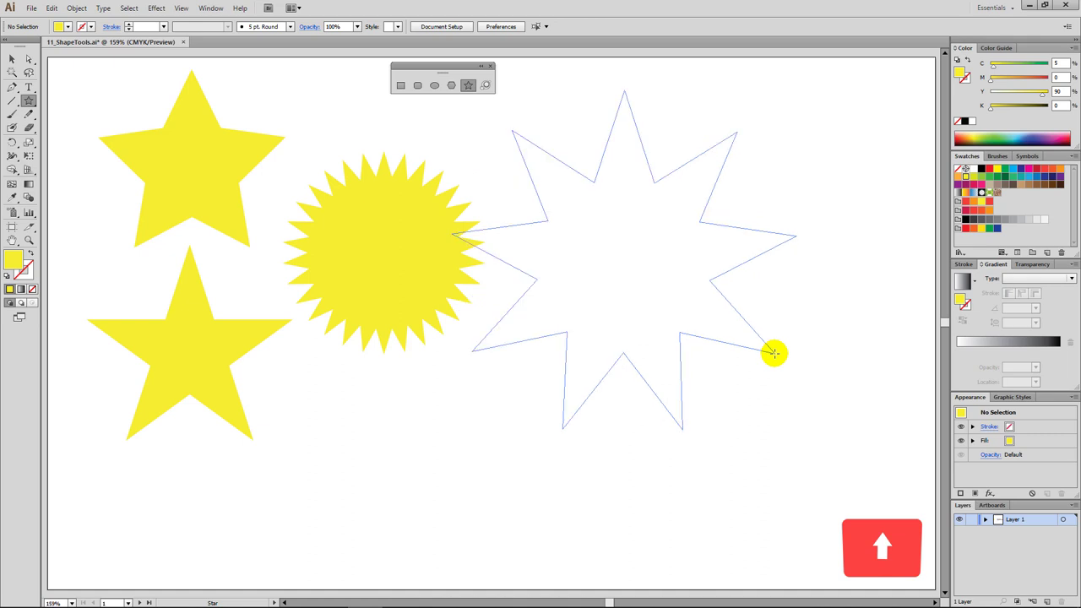
{"action": "key", "text": "Up"}
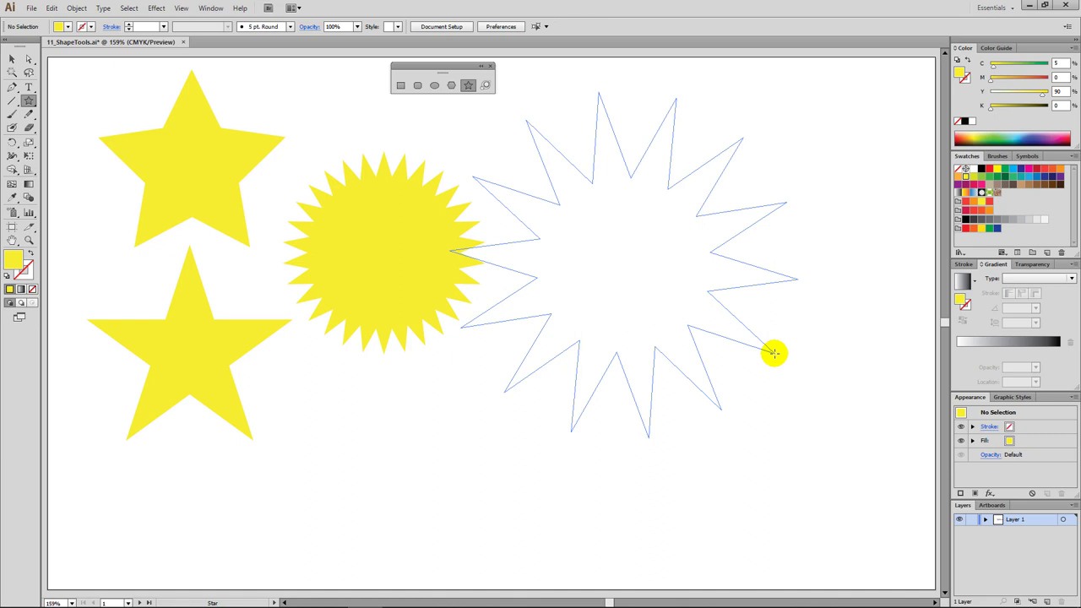
{"action": "left_click_drag", "start_coordinate": [774, 353], "coordinate": [715, 309]}
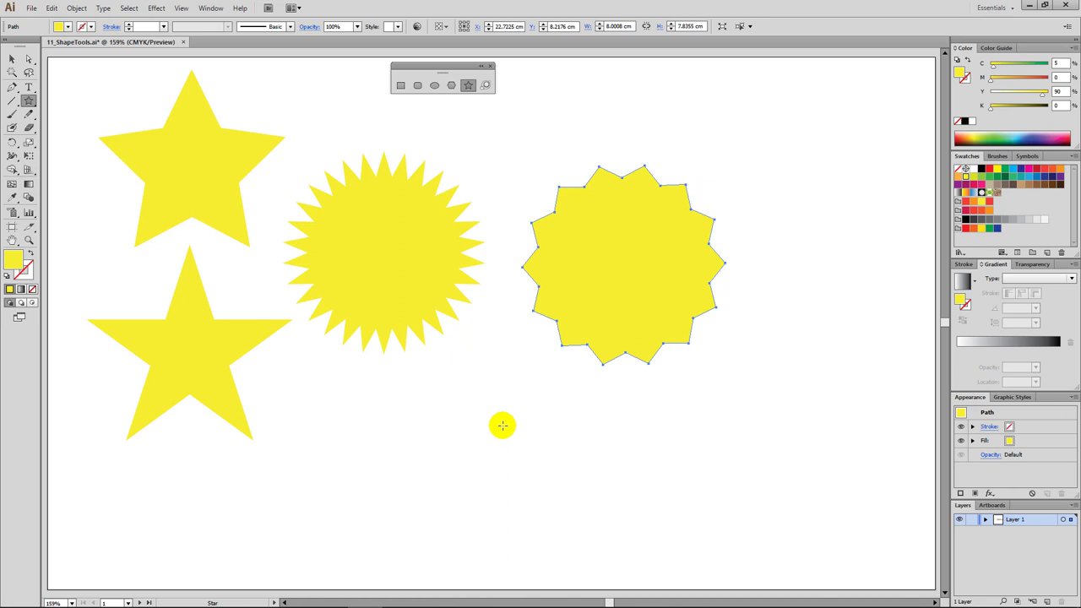
{"action": "left_click_drag", "start_coordinate": [503, 425], "coordinate": [637, 501]}
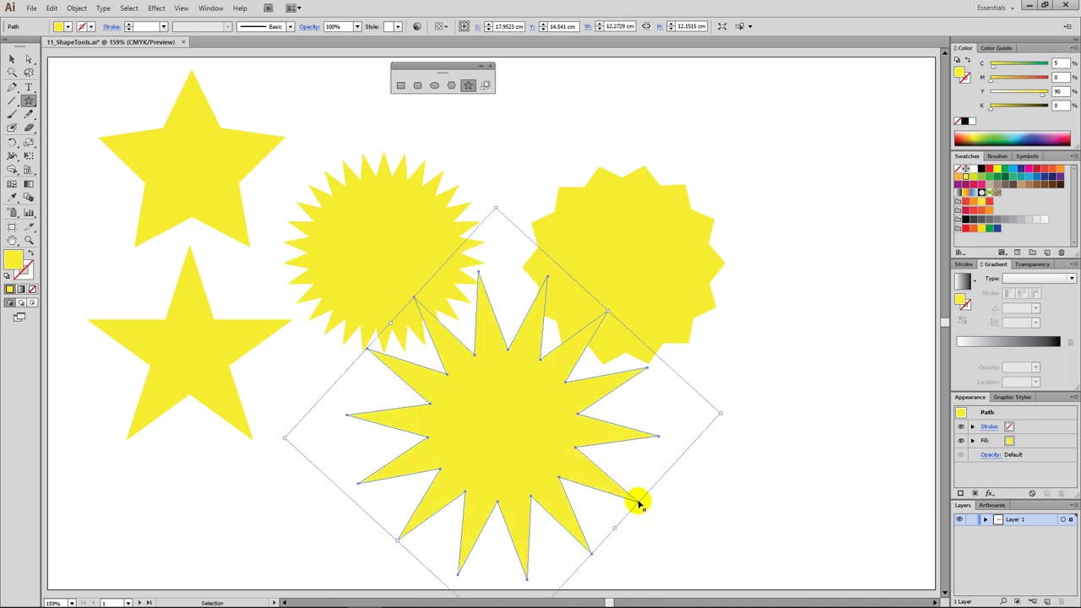
Draw a large five-pointed star and move it to the top right of the artboard
{"action": "mouse_move", "coordinate": [765, 397]}
{"action": "left_mouse_down"}
{"action": "mouse_move", "coordinate": [850, 476]}
{"action": "mouse_move", "coordinate": [827, 489]}
{"action": "left_mouse_up"}
{"action": "key", "text": "Down"}
{"action": "key", "text": "Down"}
{"action": "key", "text": "Down"}
{"action": "key", "text": "Down"}
{"action": "key", "text": "Down"}
{"action": "key", "text": "Down"}
{"action": "key", "text": "Down"}
{"action": "key", "text": "Down"}
{"action": "key", "text": "Down"}
{"action": "key", "text": "ctrl"}
{"action": "mouse_move", "coordinate": [775, 389]}
{"action": "left_mouse_down"}
{"action": "mouse_move", "coordinate": [825, 222]}
{"action": "mouse_move", "coordinate": [825, 156]}
{"action": "left_mouse_up"}
{"action": "left_click", "coordinate": [755, 396], "text": "ctrl"}
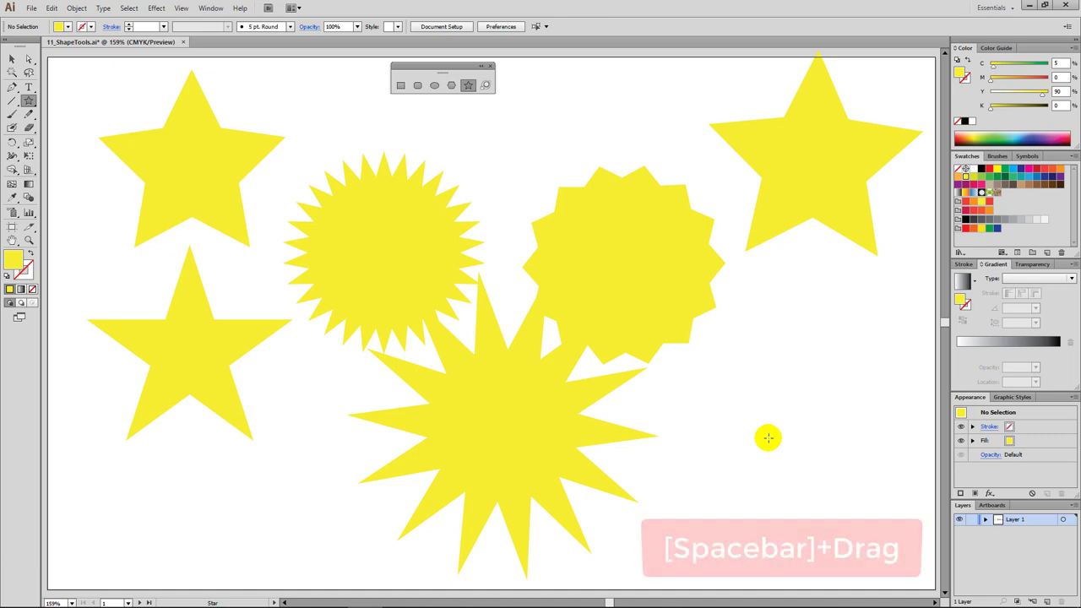
Pan to the sky artboard and add a lens flare with rings trailing diagonally on the white area
{"action": "left_click_drag", "start_coordinate": [814, 434], "coordinate": [519, 428]}
{"action": "left_click_drag", "start_coordinate": [656, 423], "coordinate": [472, 413]}
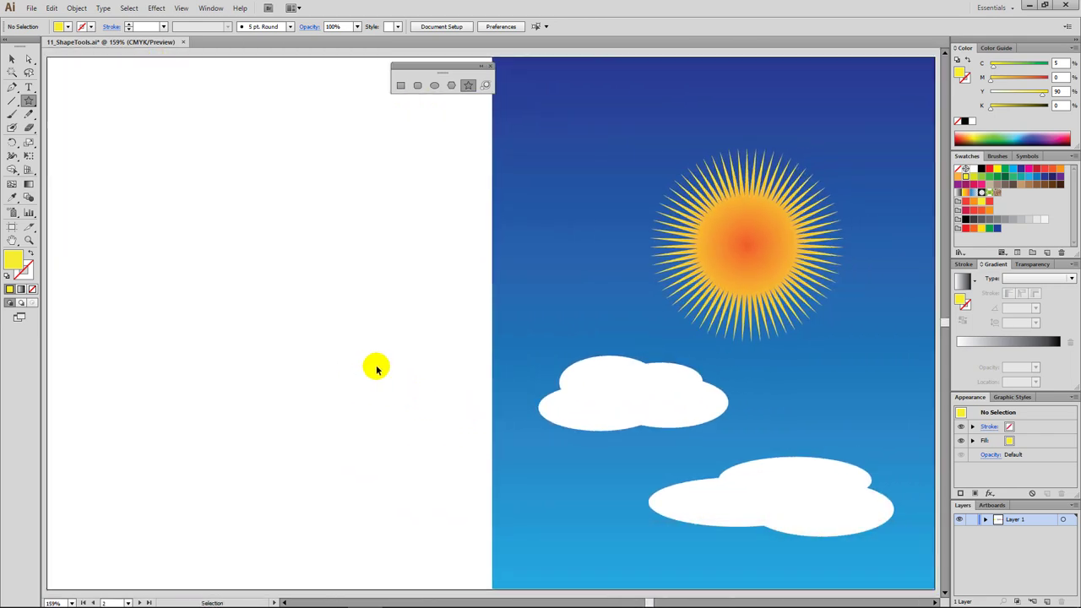
{"action": "left_click", "coordinate": [489, 86]}
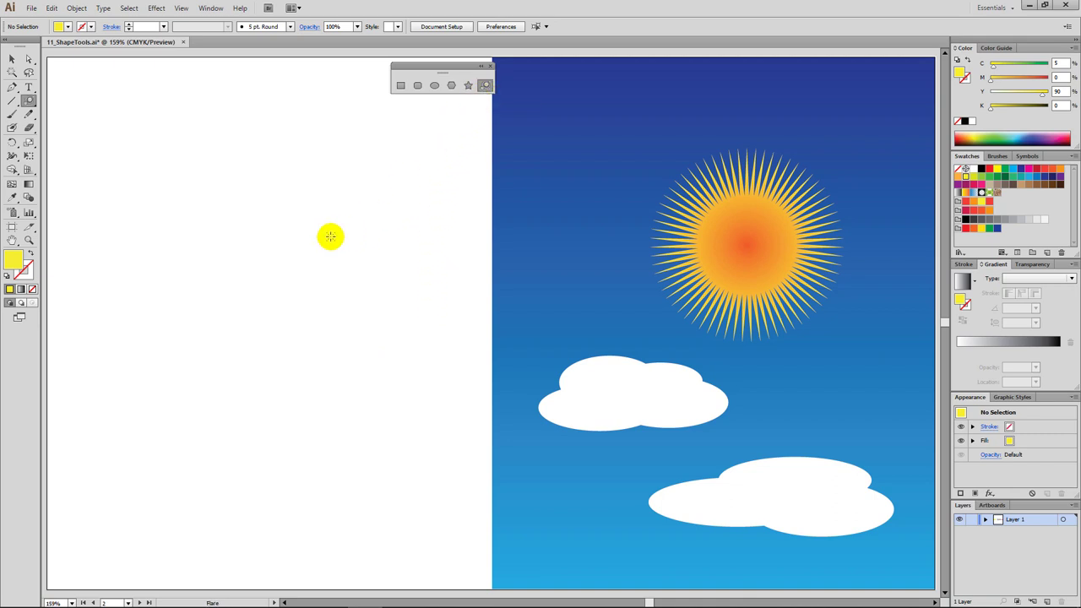
{"action": "left_click_drag", "start_coordinate": [193, 192], "coordinate": [235, 264]}
{"action": "left_click_drag", "start_coordinate": [364, 455], "coordinate": [406, 496]}
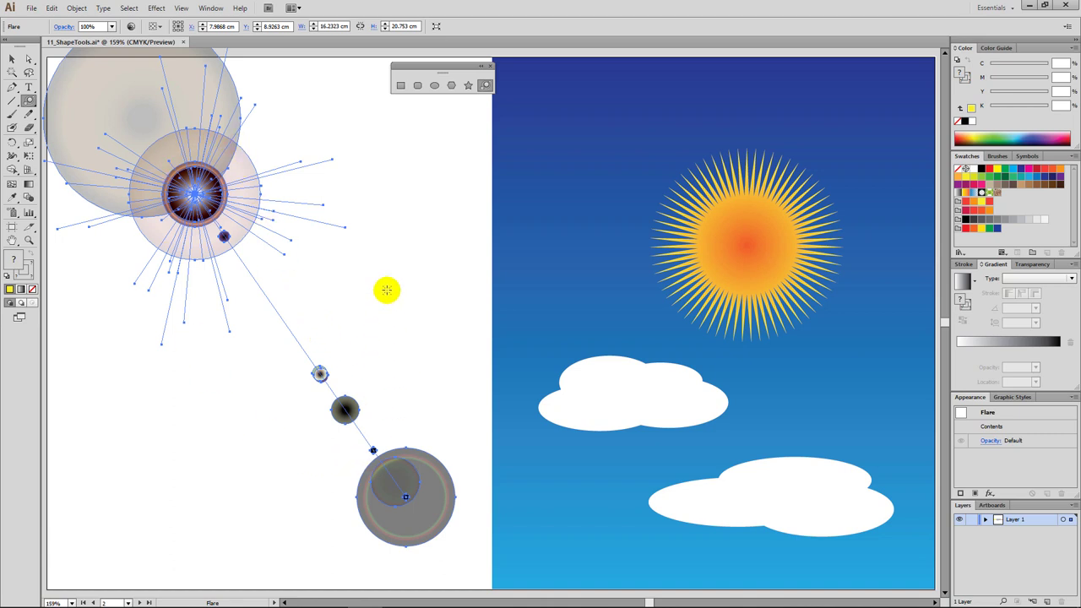
Draw a second lens flare from the sun's centre, its rings trailing down-left past the cloud
{"action": "left_click", "coordinate": [398, 251], "text": "ctrl"}
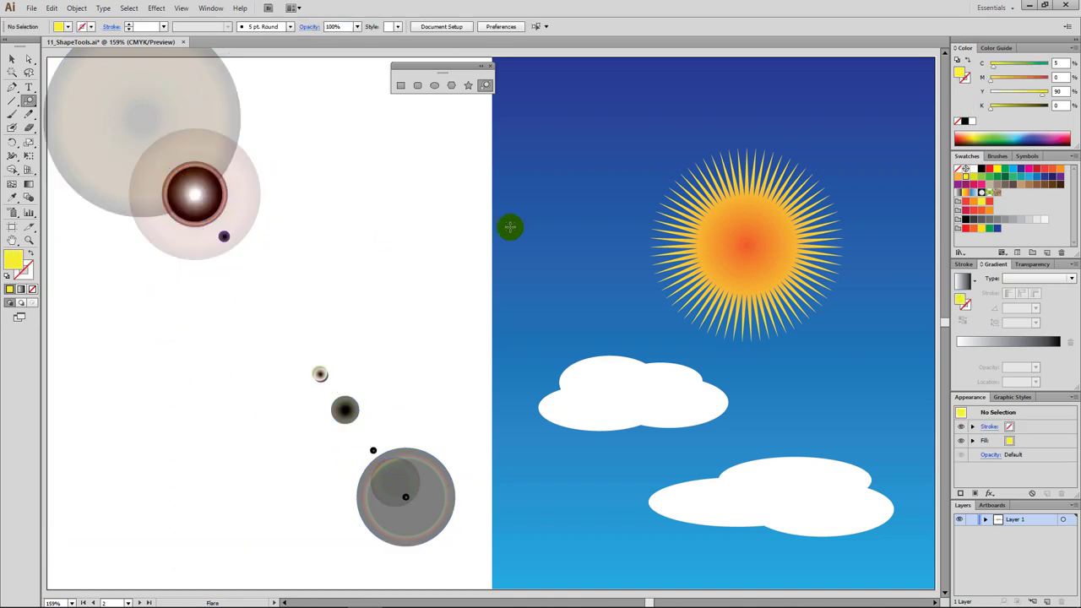
{"action": "left_click_drag", "start_coordinate": [769, 238], "coordinate": [789, 272]}
{"action": "left_click", "coordinate": [616, 483]}
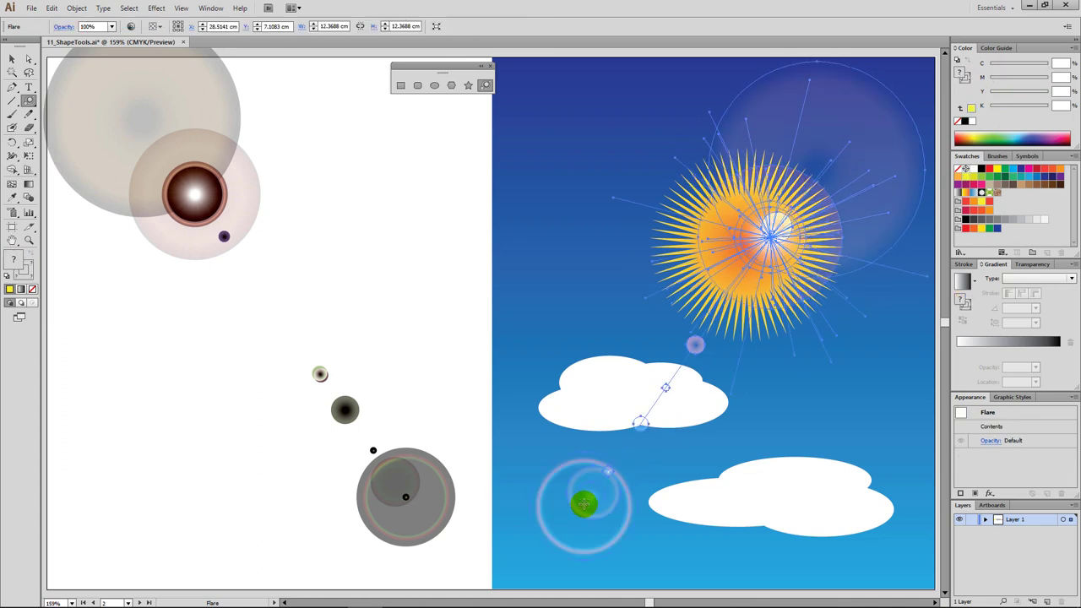
Deselect the sun's flare and select the earlier flare on the white area
{"action": "key", "text": "ctrl"}
{"action": "left_click", "coordinate": [459, 305], "text": "ctrl"}
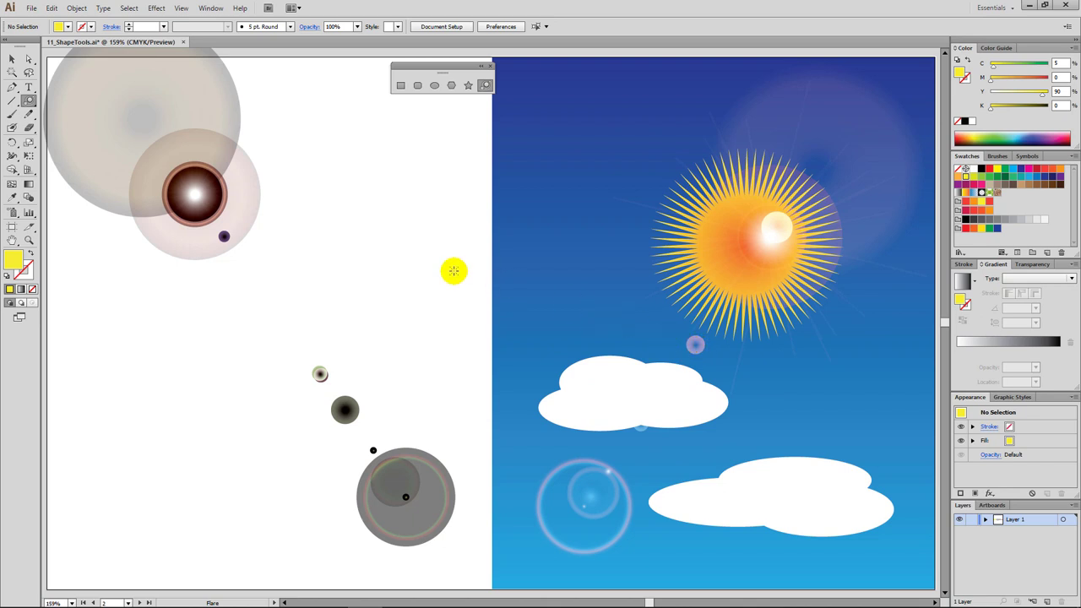
{"action": "left_click_drag", "start_coordinate": [353, 146], "coordinate": [217, 189]}
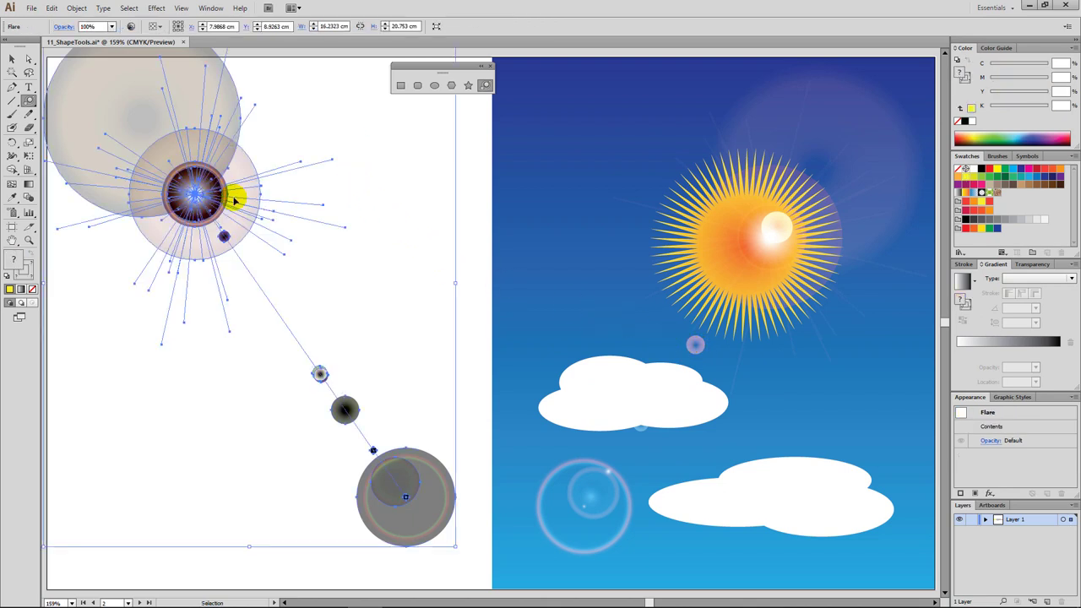
In Lens Flare Options, try center 30 pt, 30% opacity, 50% brightness, halo growth and fuzziness 30%
{"action": "double_click", "coordinate": [485, 85]}
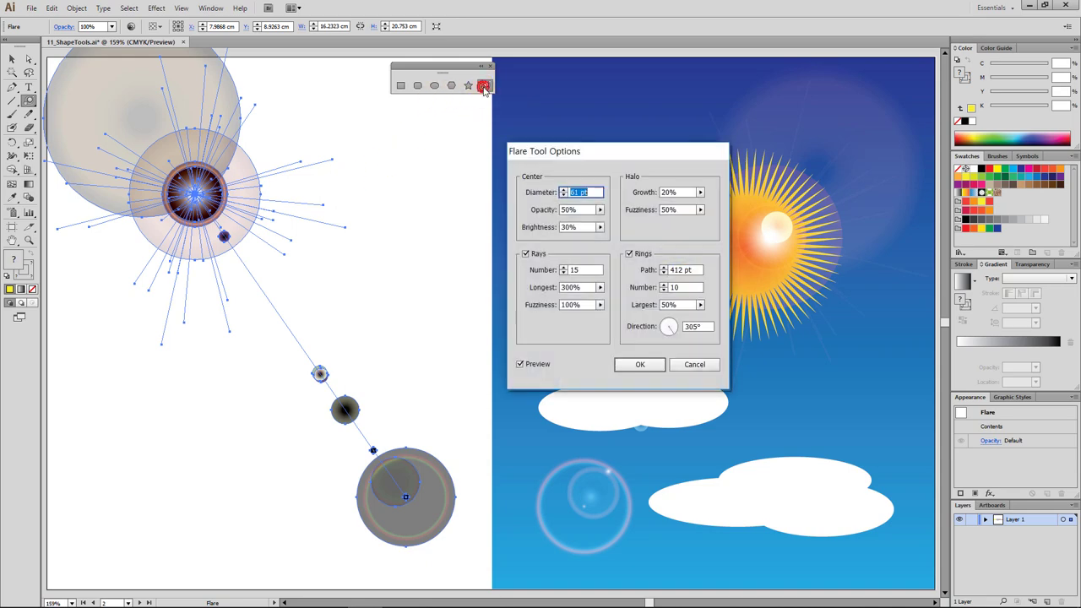
{"action": "left_click_drag", "start_coordinate": [597, 149], "coordinate": [475, 158]}
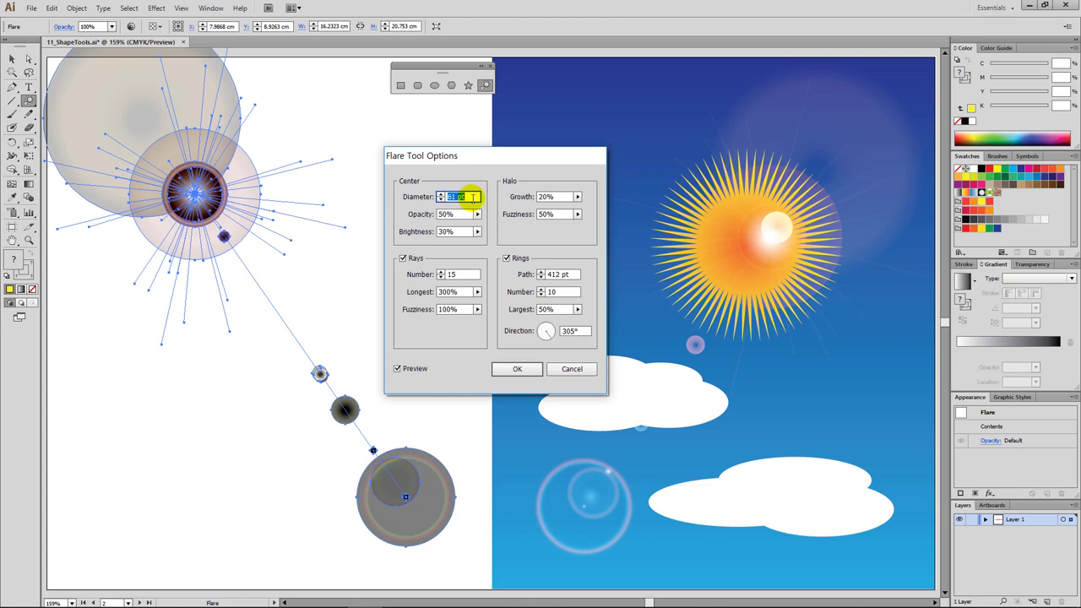
{"action": "type", "text": "30"}
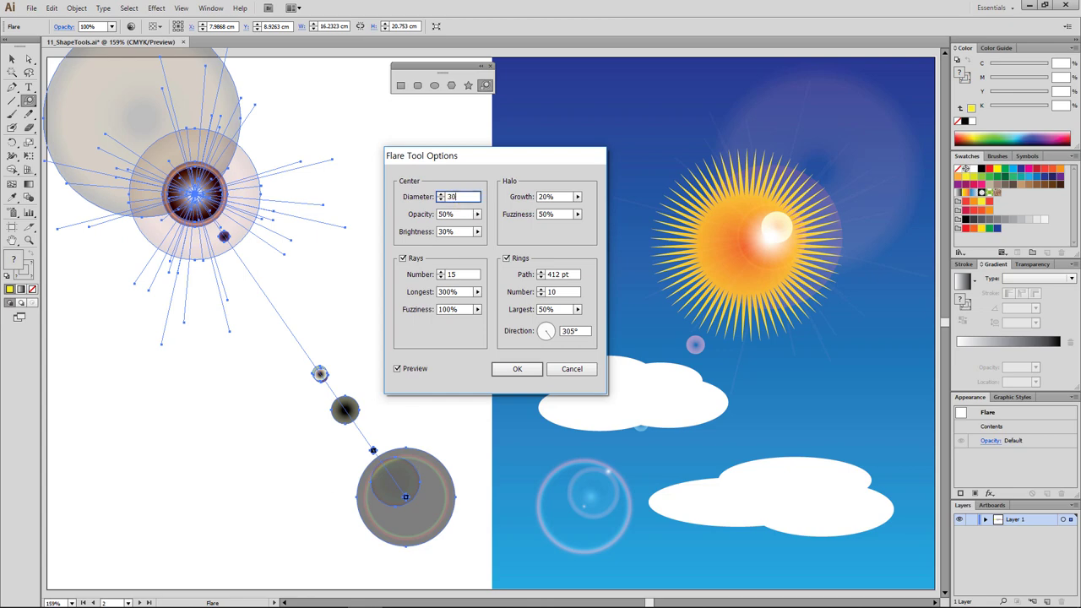
{"action": "key", "text": "Tab"}
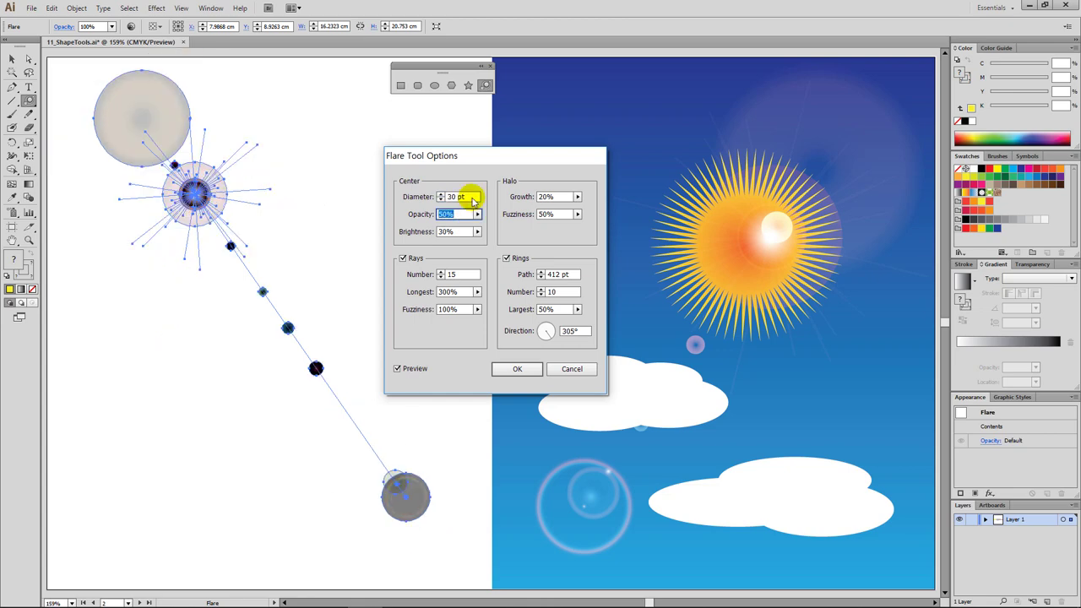
{"action": "type", "text": "30"}
{"action": "key", "text": "Tab"}
{"action": "type", "text": "50"}
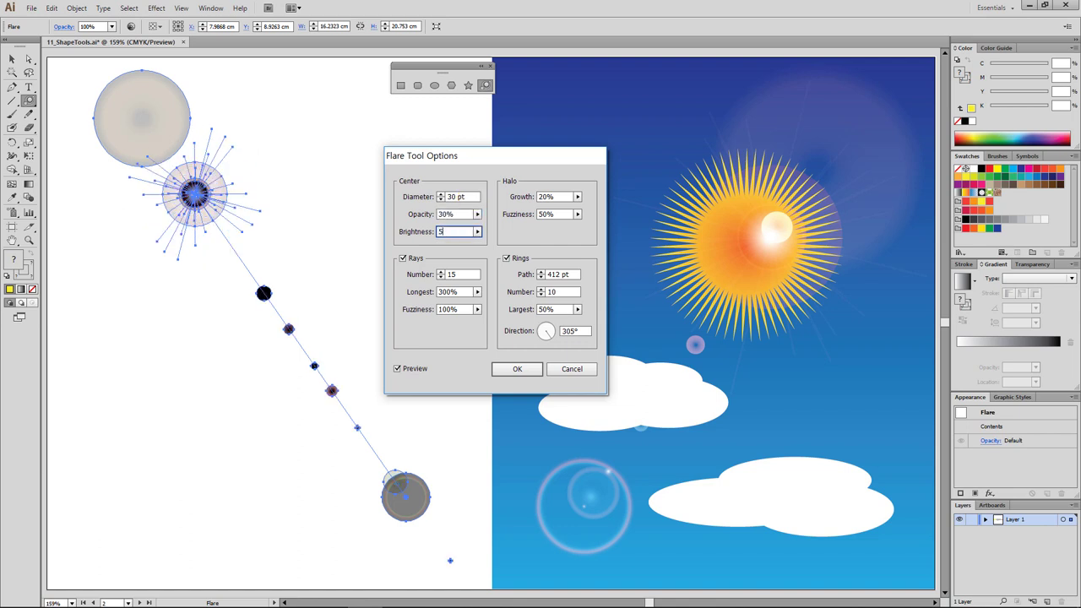
{"action": "key", "text": "Tab"}
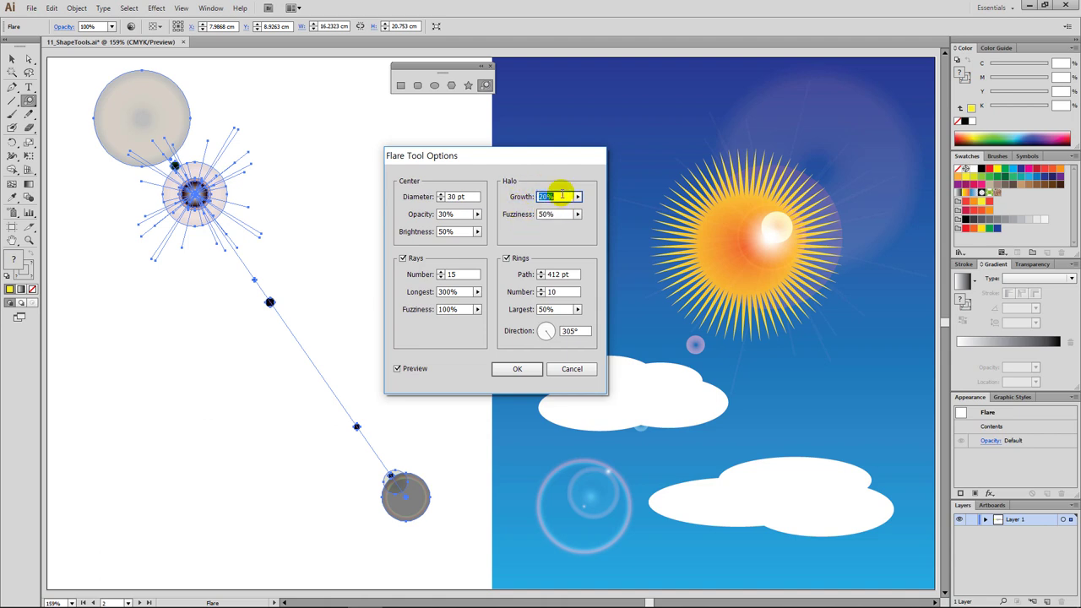
{"action": "type", "text": "0"}
{"action": "key", "text": "Tab"}
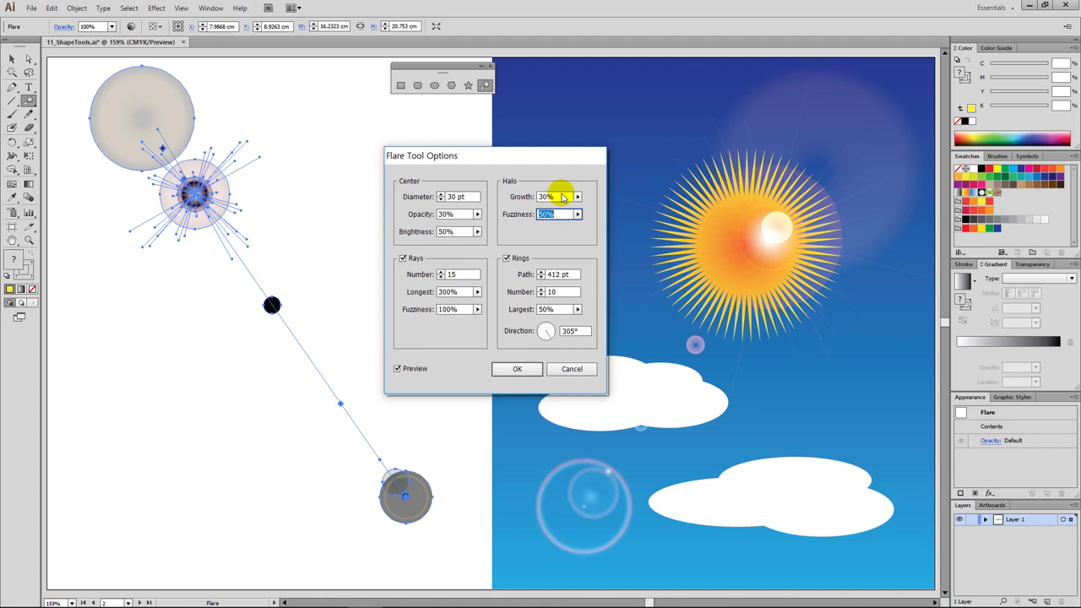
{"action": "type", "text": "30"}
{"action": "key", "text": "Tab"}
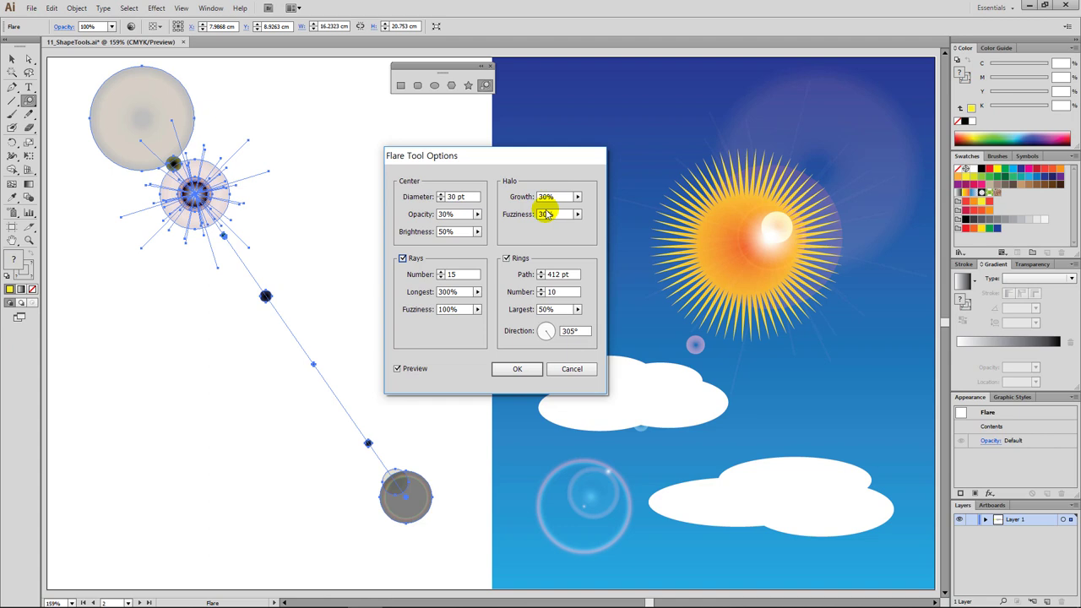
Toggle rays to compare, then try 30 rays, 200% longest ray and 50% fuzziness
{"action": "left_click", "coordinate": [404, 259]}
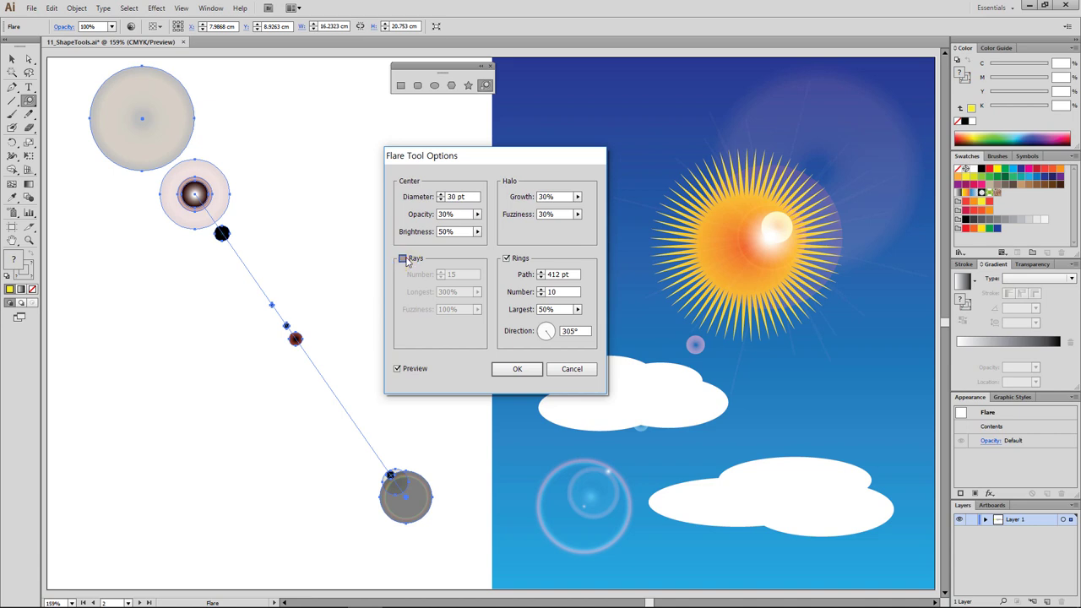
{"action": "left_click", "coordinate": [404, 259]}
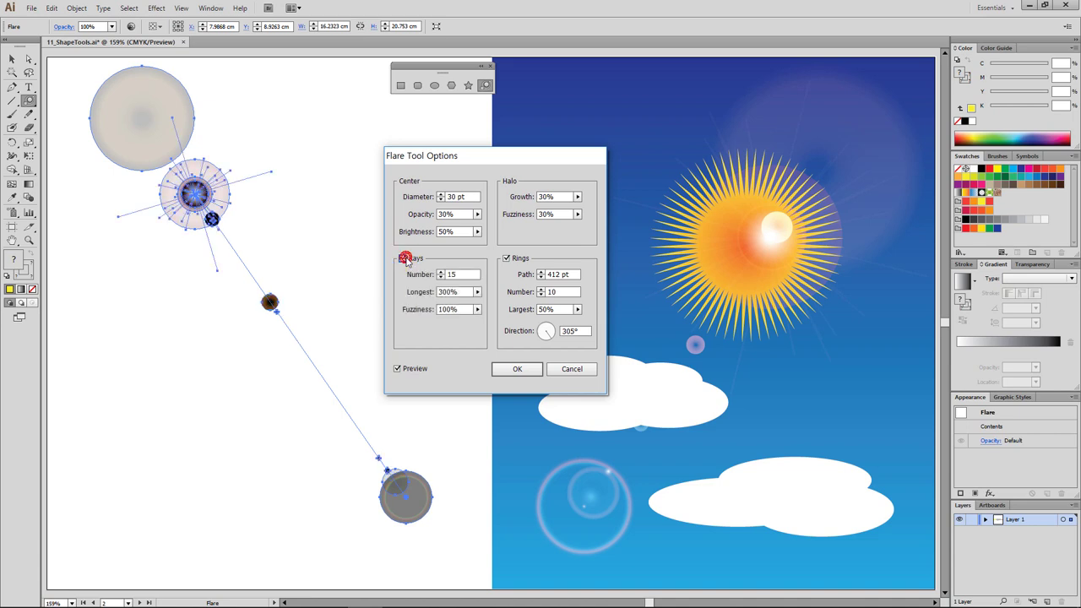
{"action": "double_click", "coordinate": [454, 273]}
{"action": "type", "text": "30"}
{"action": "key", "text": "Tab"}
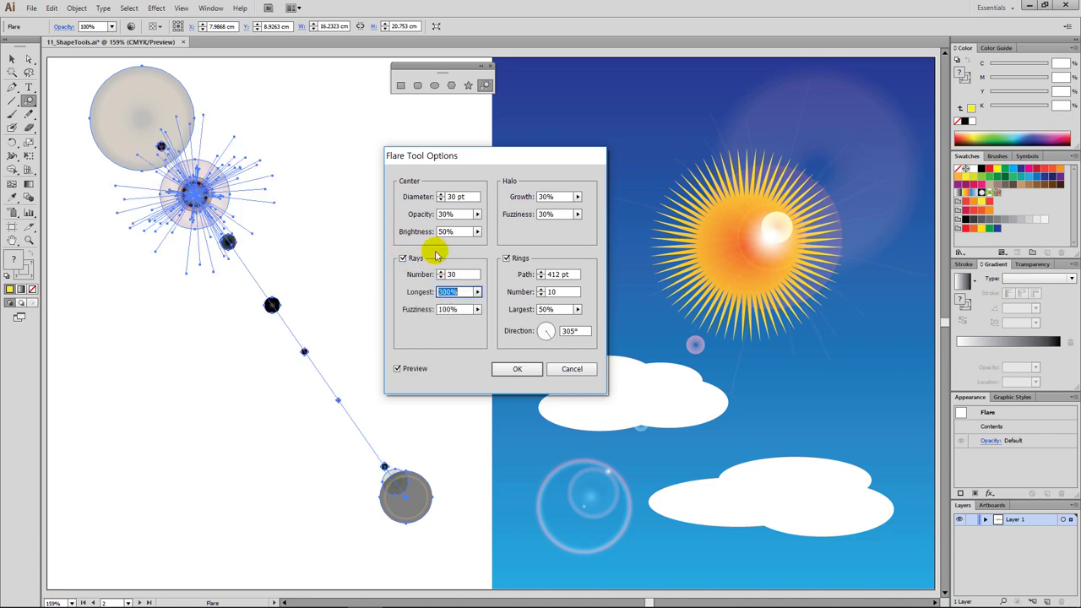
{"action": "type", "text": "200"}
{"action": "key", "text": "Tab"}
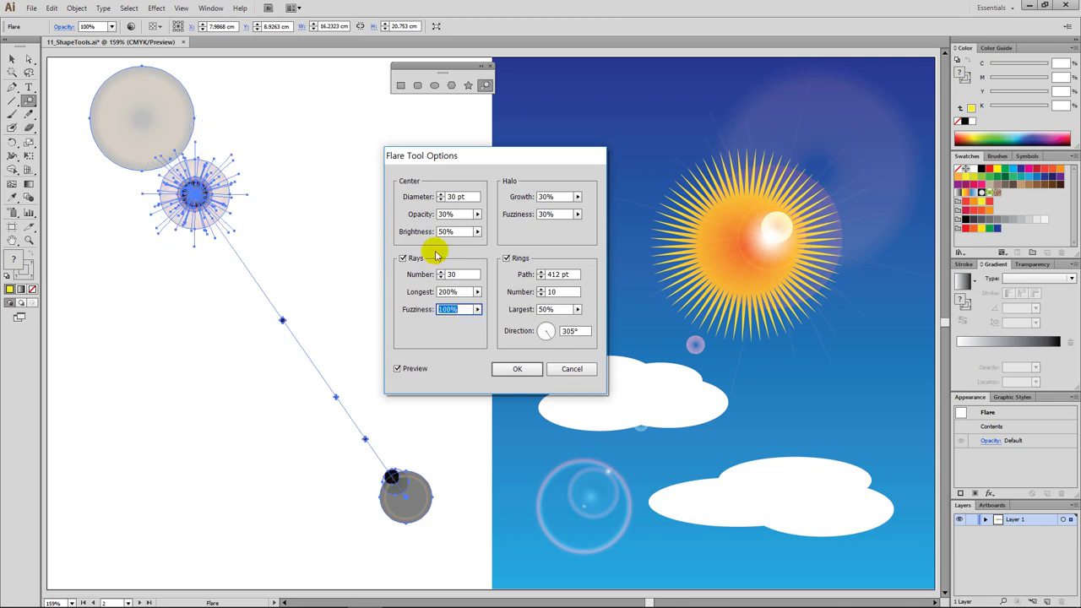
{"action": "type", "text": "50"}
{"action": "key", "text": "Tab"}
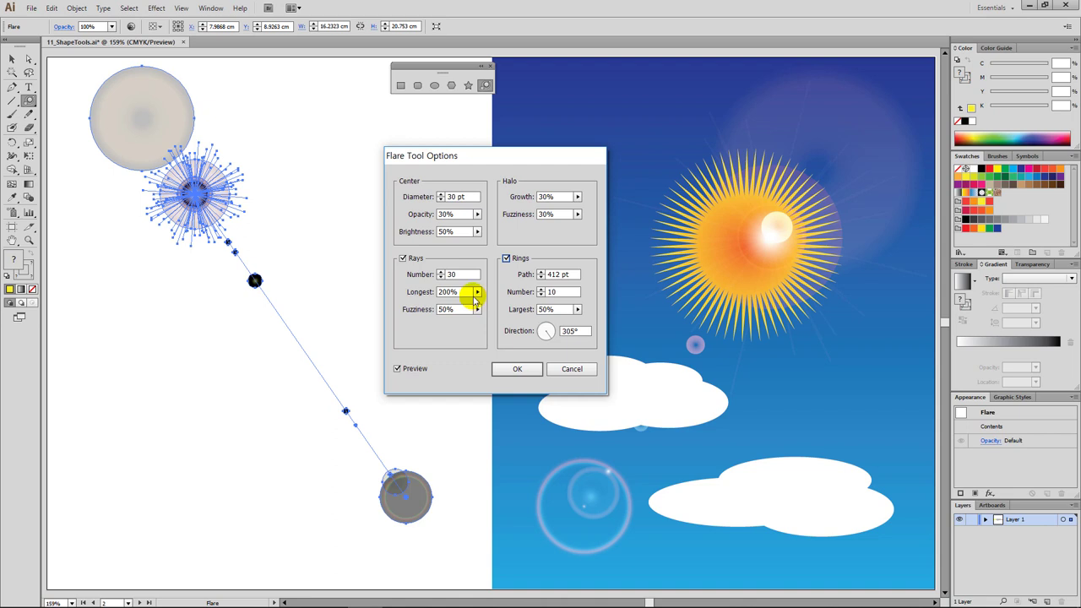
Try rings at 300 pt path, 5 rings, 70% largest, 90° direction, then cancel the dialog
{"action": "left_click", "coordinate": [506, 260]}
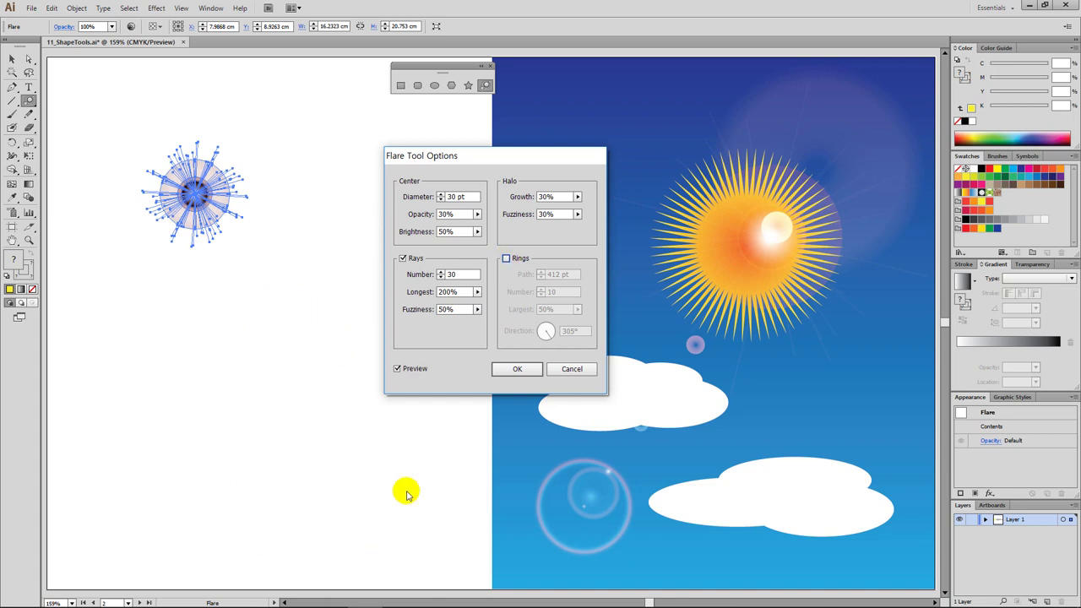
{"action": "left_click", "coordinate": [506, 259]}
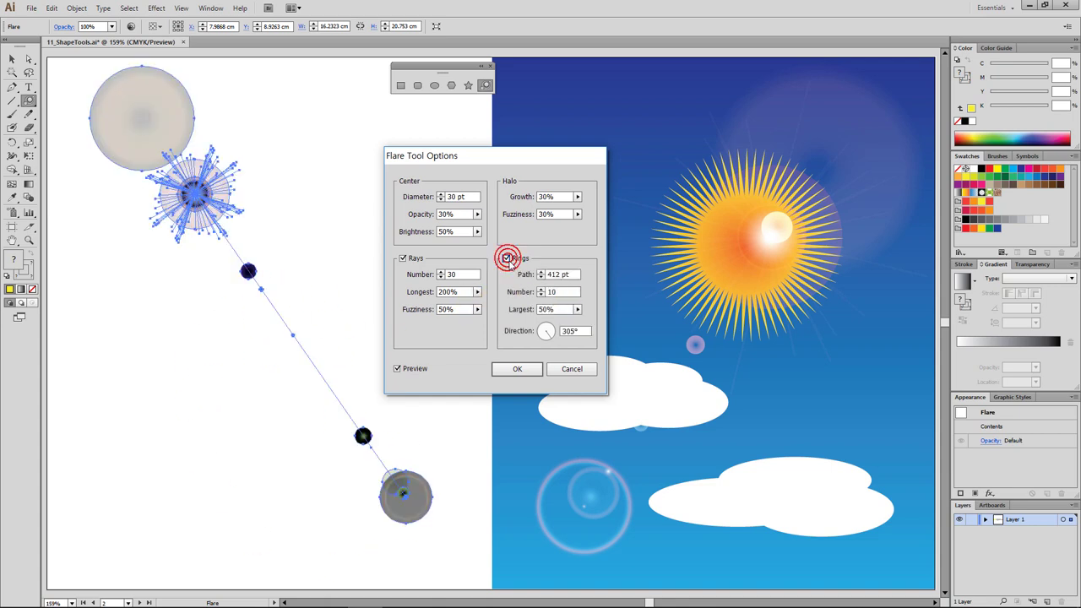
{"action": "left_click_drag", "start_coordinate": [570, 273], "coordinate": [530, 275]}
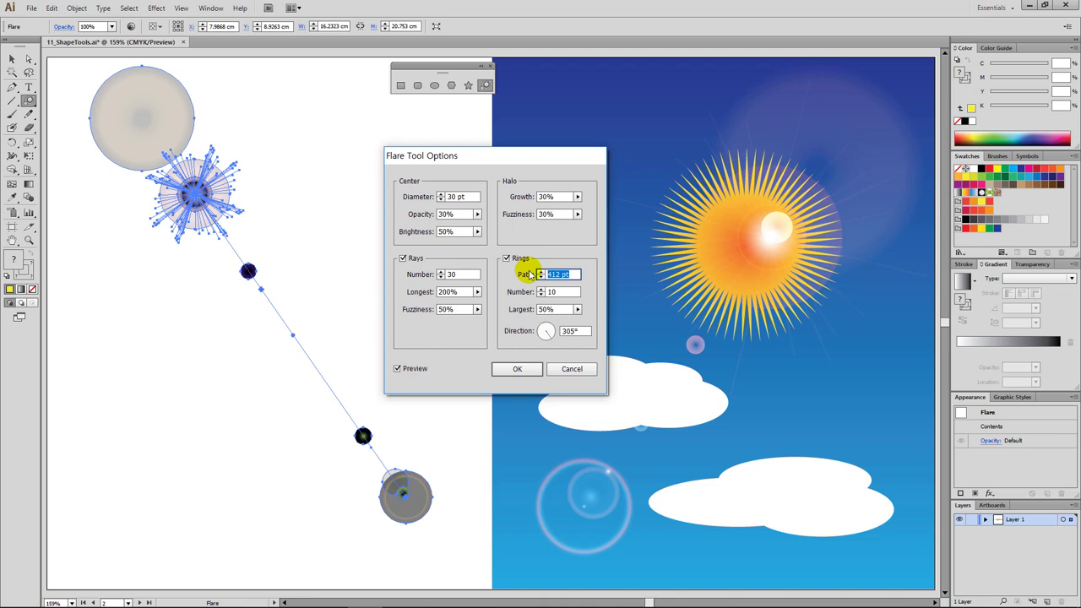
{"action": "type", "text": "300"}
{"action": "key", "text": "Tab"}
{"action": "type", "text": "5"}
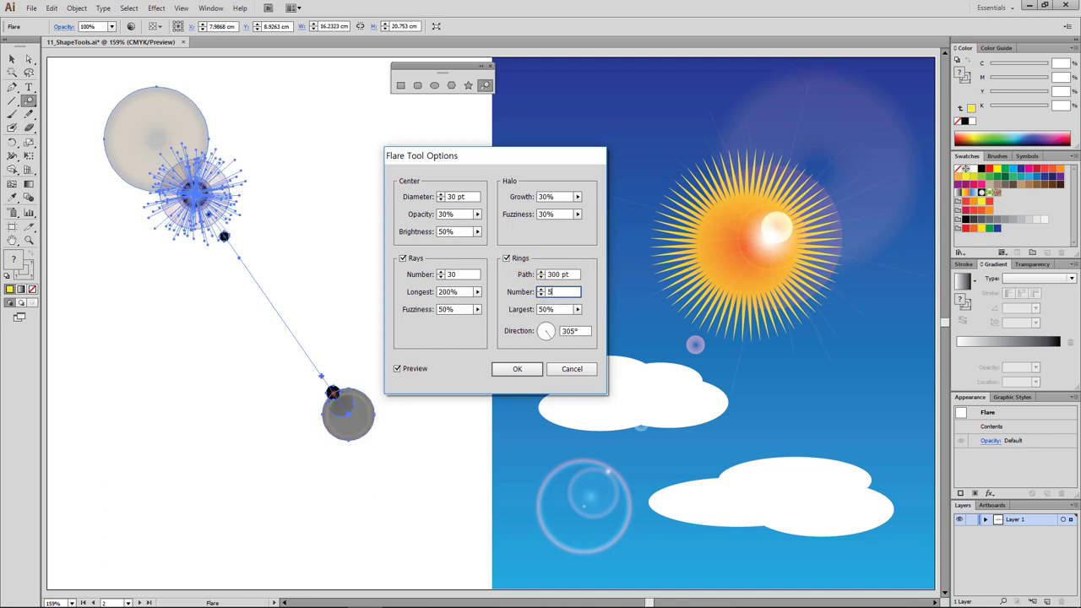
{"action": "key", "text": "Tab"}
{"action": "type", "text": "70"}
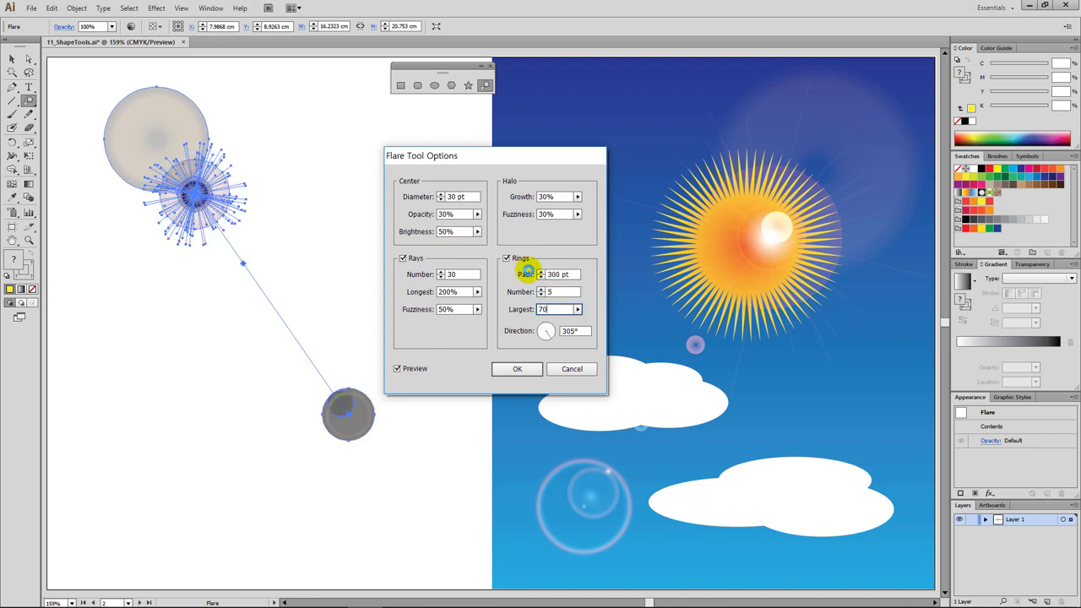
{"action": "key", "text": "Tab"}
{"action": "type", "text": "90"}
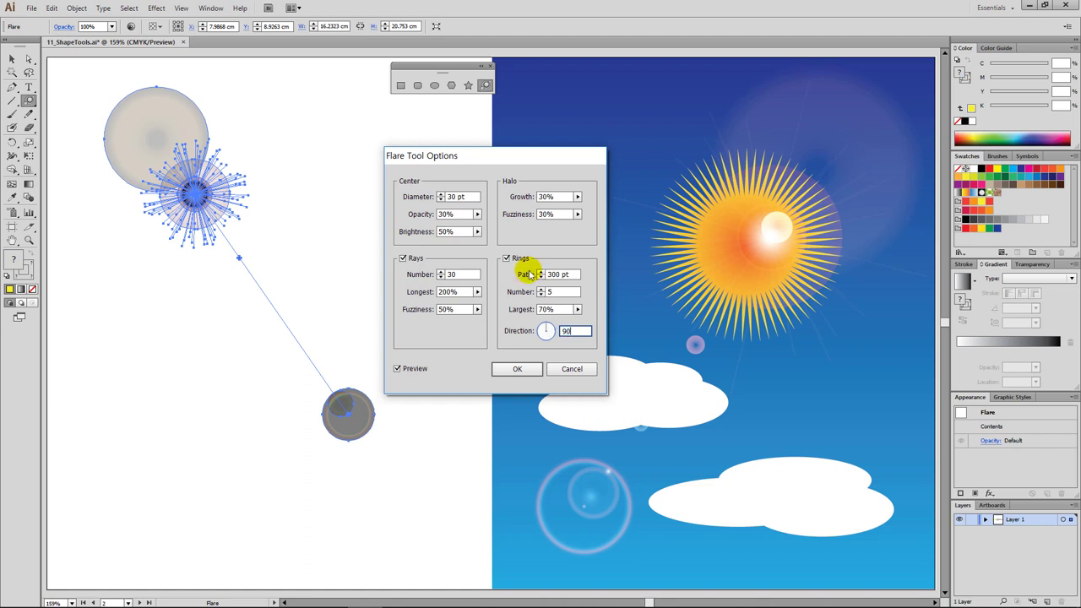
{"action": "key", "text": "Tab"}
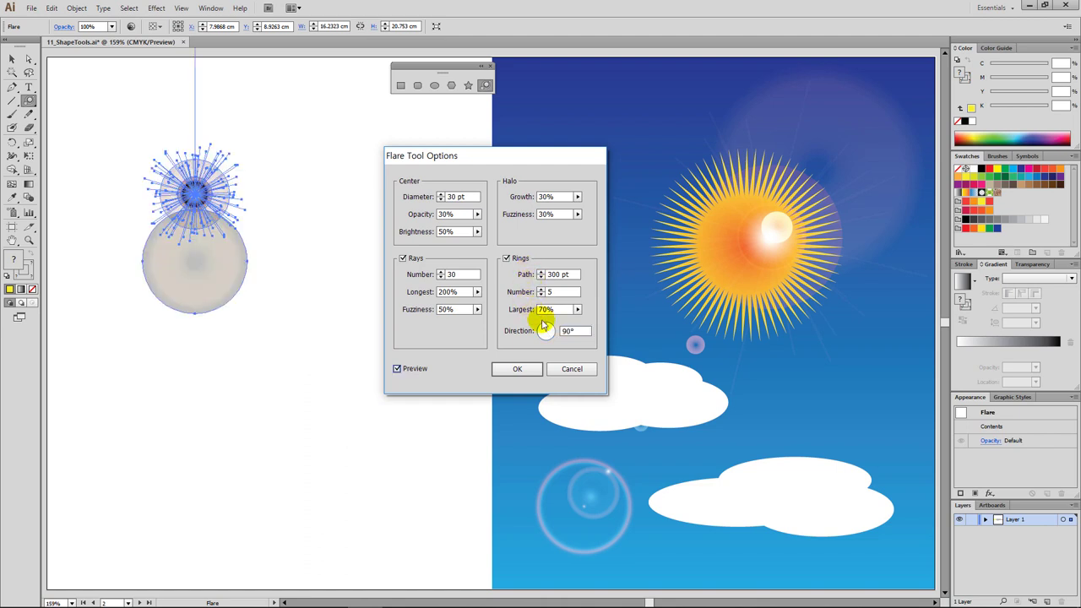
{"action": "left_click", "coordinate": [571, 370]}
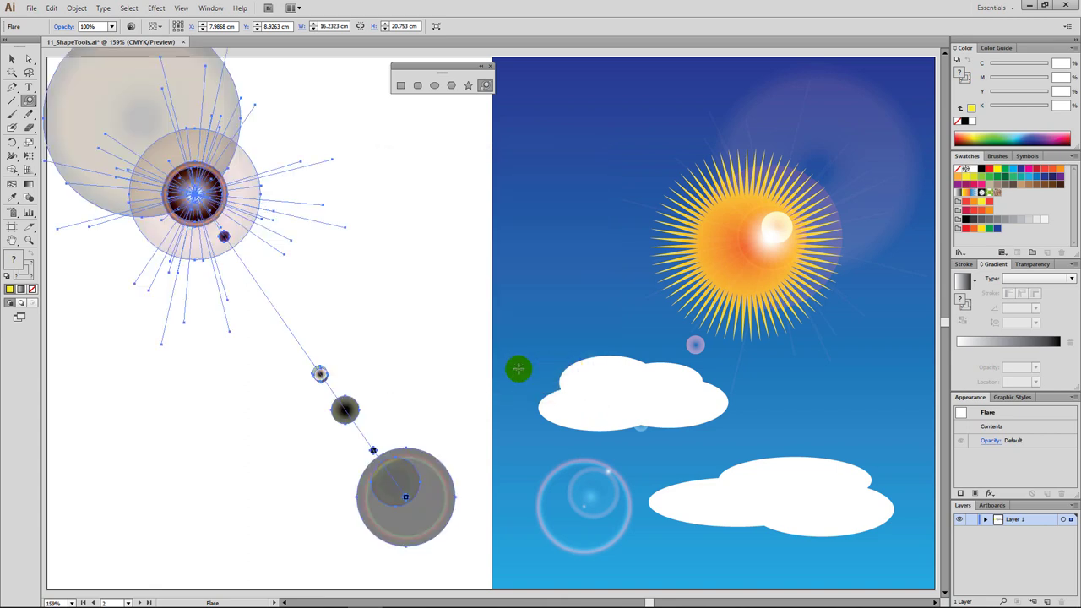
Deselect the flare and pan right to the artboard of circles, triangles, stars and hexagon
{"action": "left_click", "coordinate": [426, 312], "text": "ctrl"}
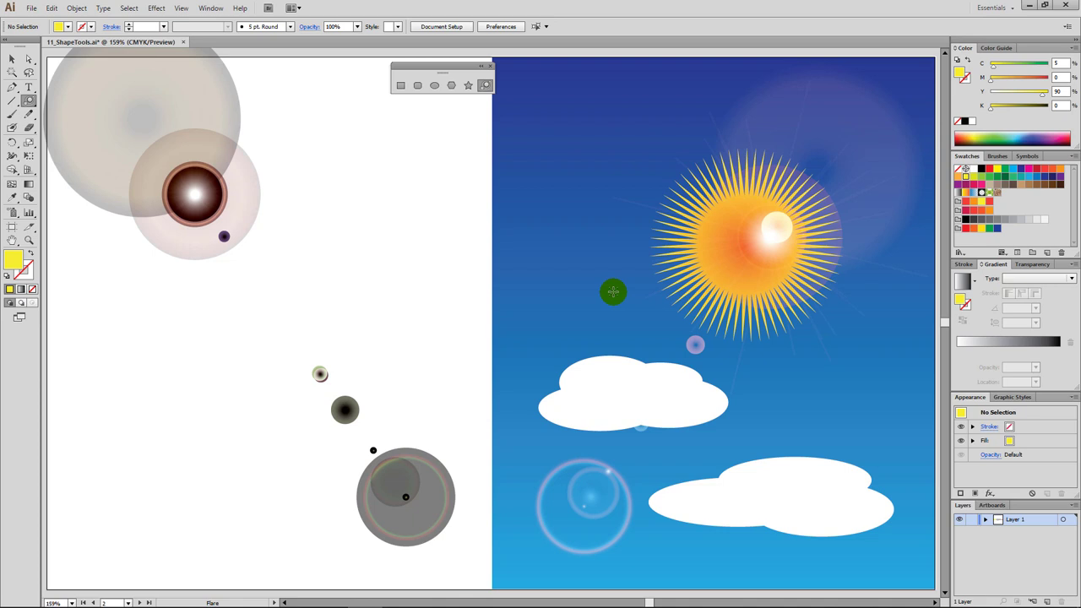
{"action": "key", "text": "space"}
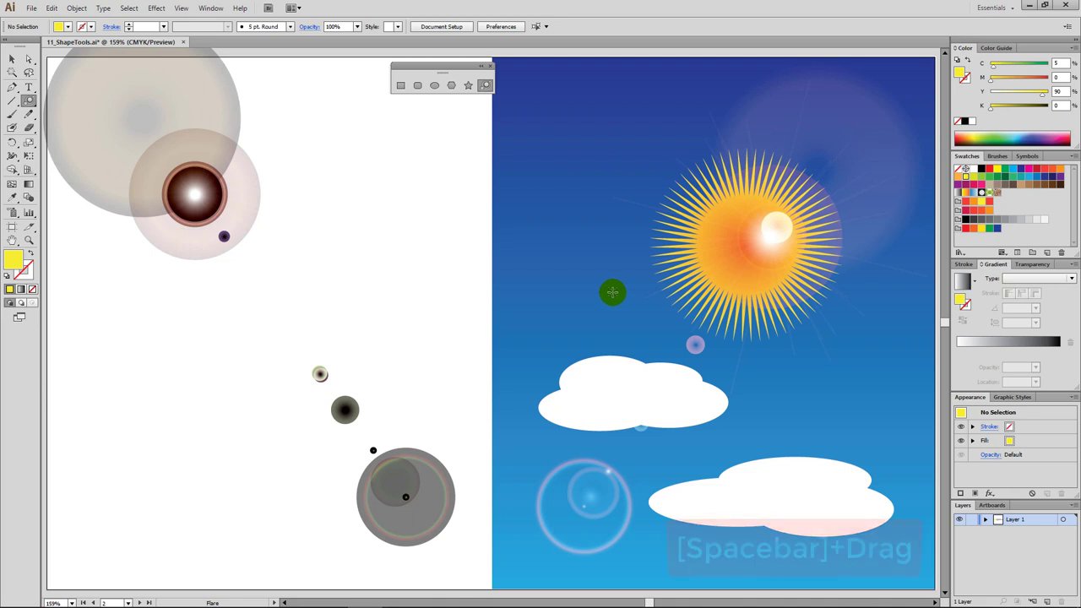
{"action": "left_click_drag", "start_coordinate": [819, 310], "coordinate": [379, 315]}
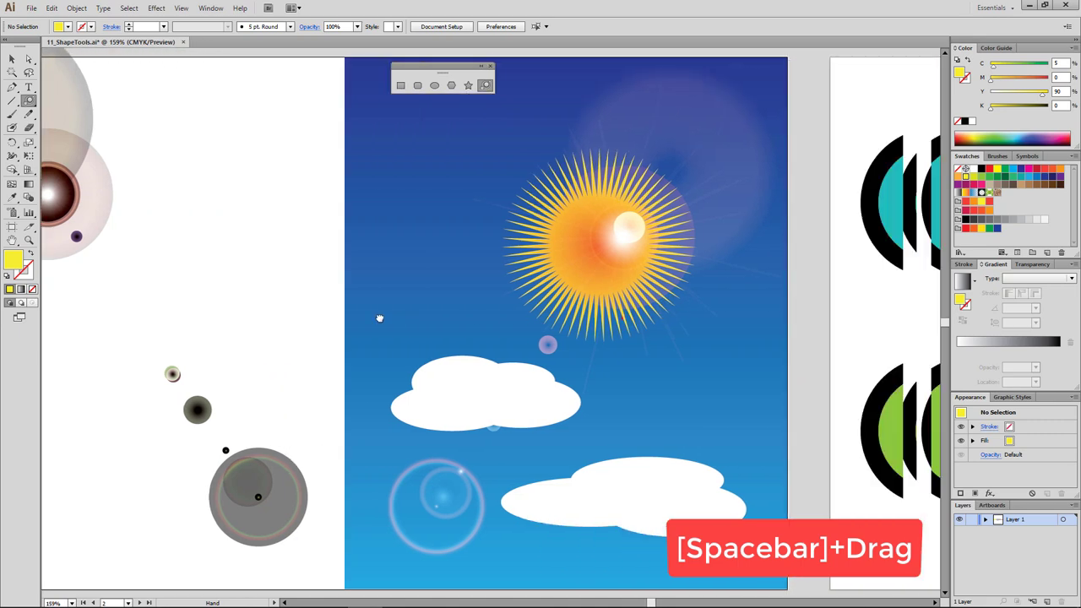
{"action": "left_click_drag", "start_coordinate": [659, 313], "coordinate": [420, 327]}
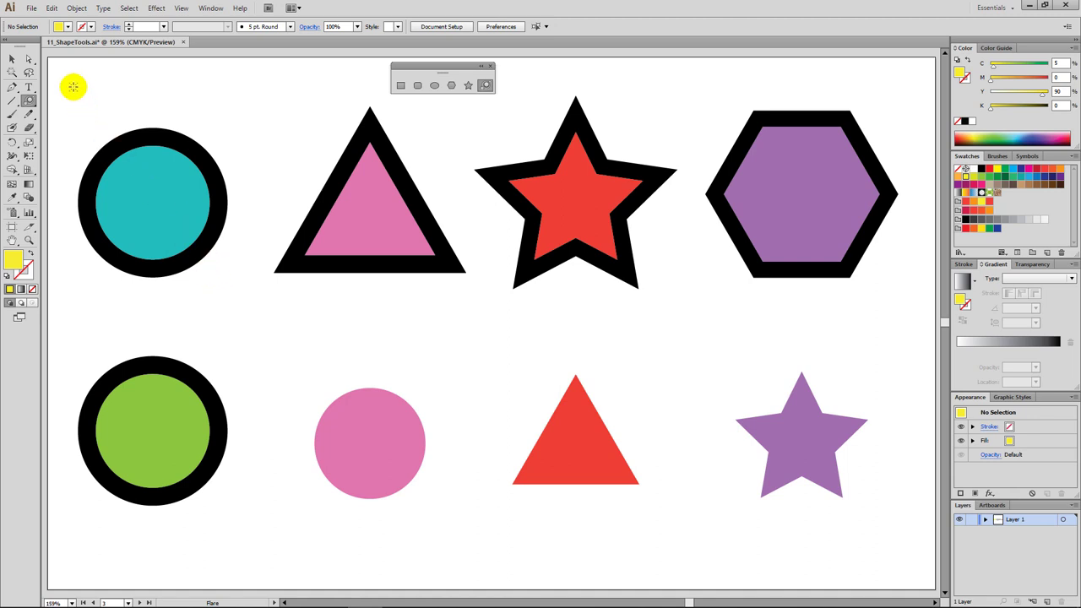
Delete the cyan circle's right anchor point, leaving its left half
{"action": "left_click", "coordinate": [33, 59]}
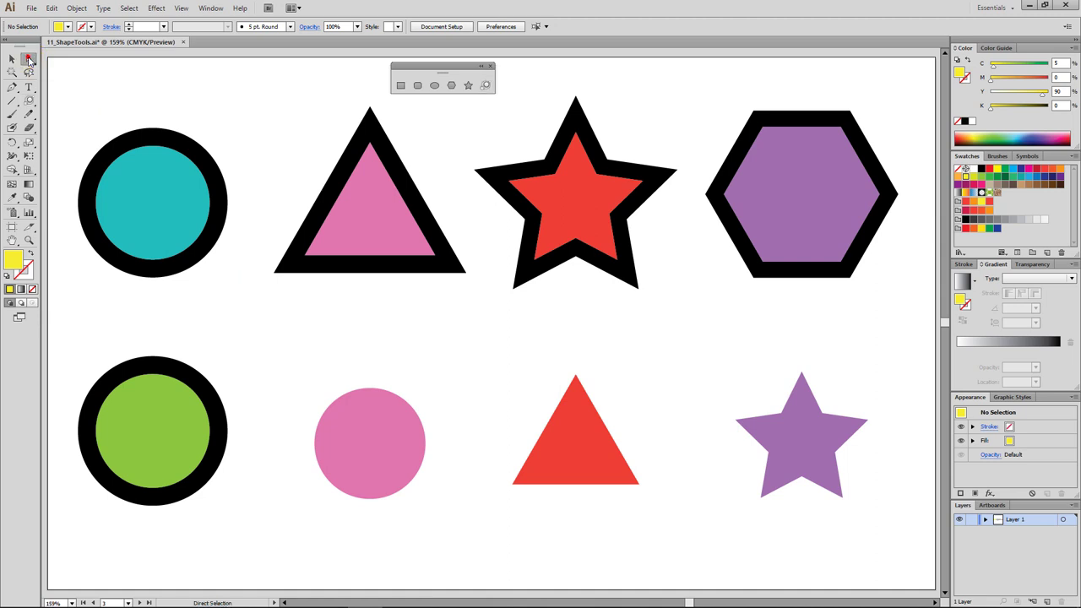
{"action": "left_click_drag", "start_coordinate": [235, 141], "coordinate": [196, 272]}
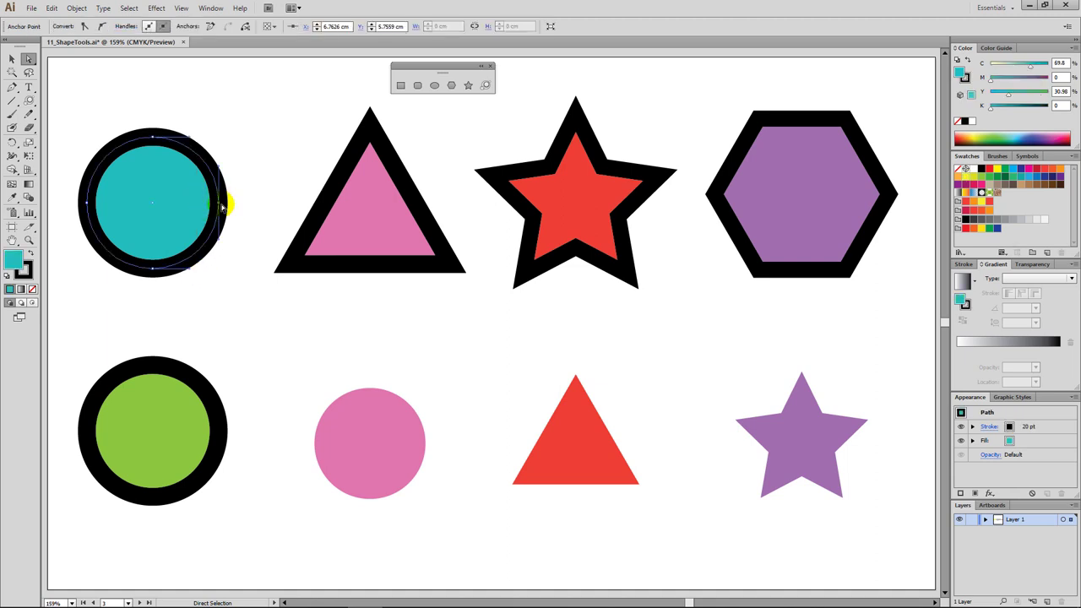
{"action": "key", "text": "Delete"}
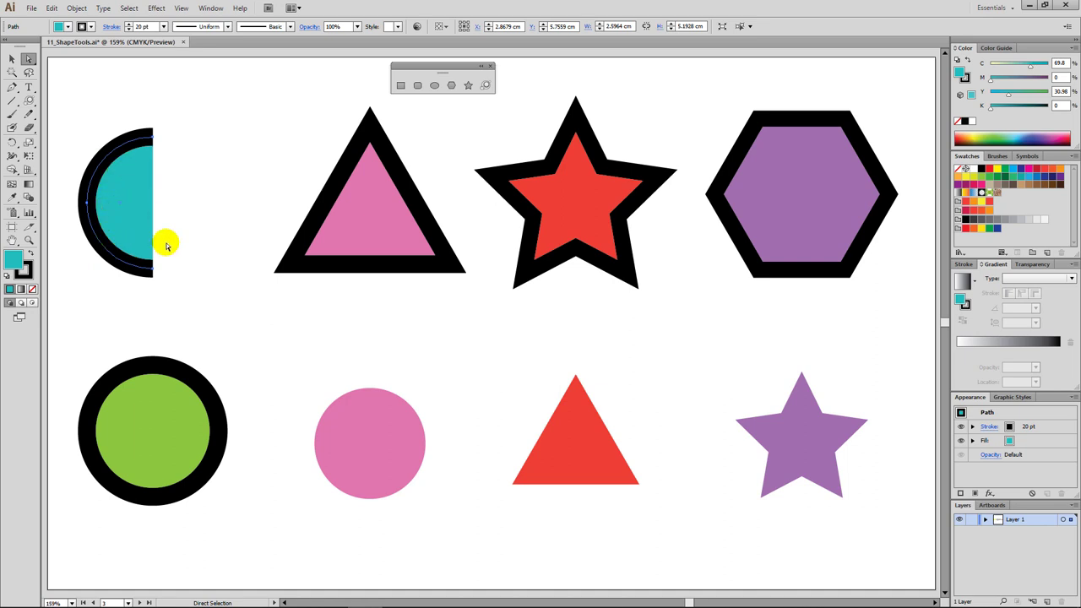
{"action": "left_click", "coordinate": [235, 385]}
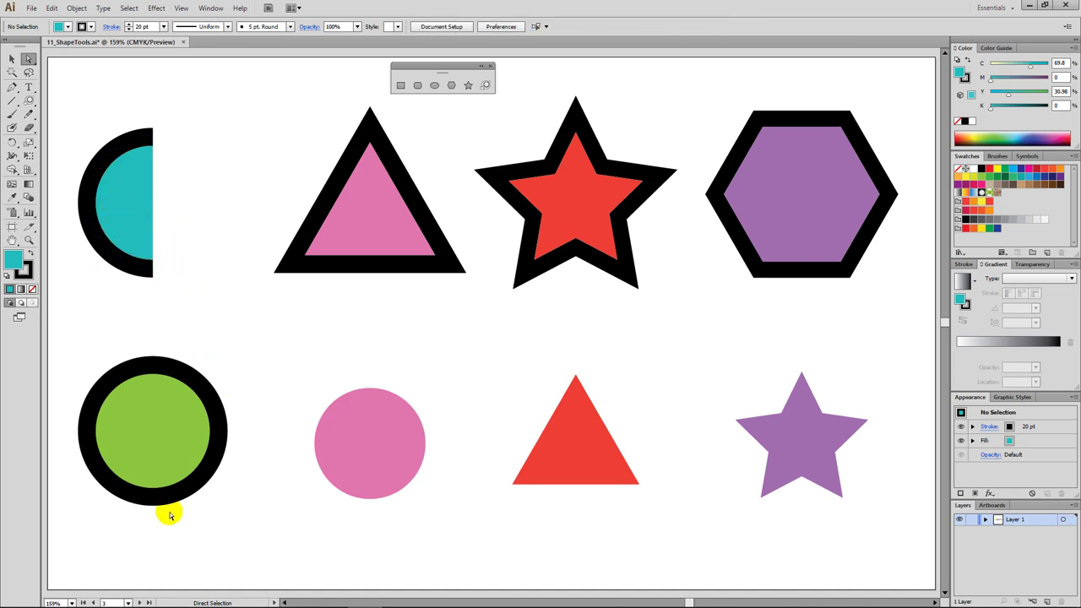
Delete the green circle's bottom anchor point, leaving its upper half
{"action": "left_click_drag", "start_coordinate": [70, 475], "coordinate": [252, 523]}
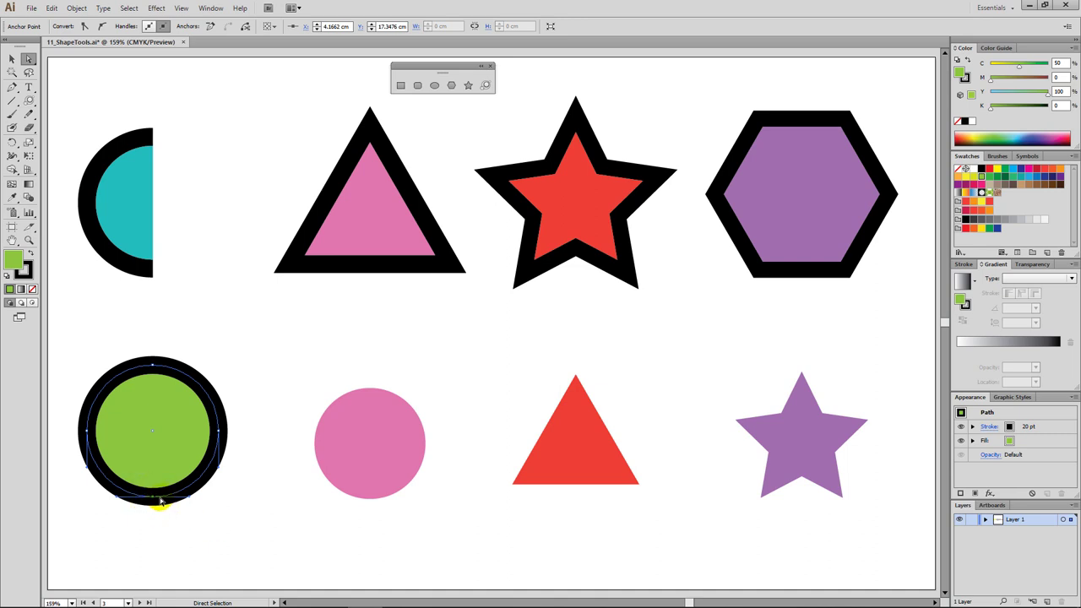
{"action": "key", "text": "Delete"}
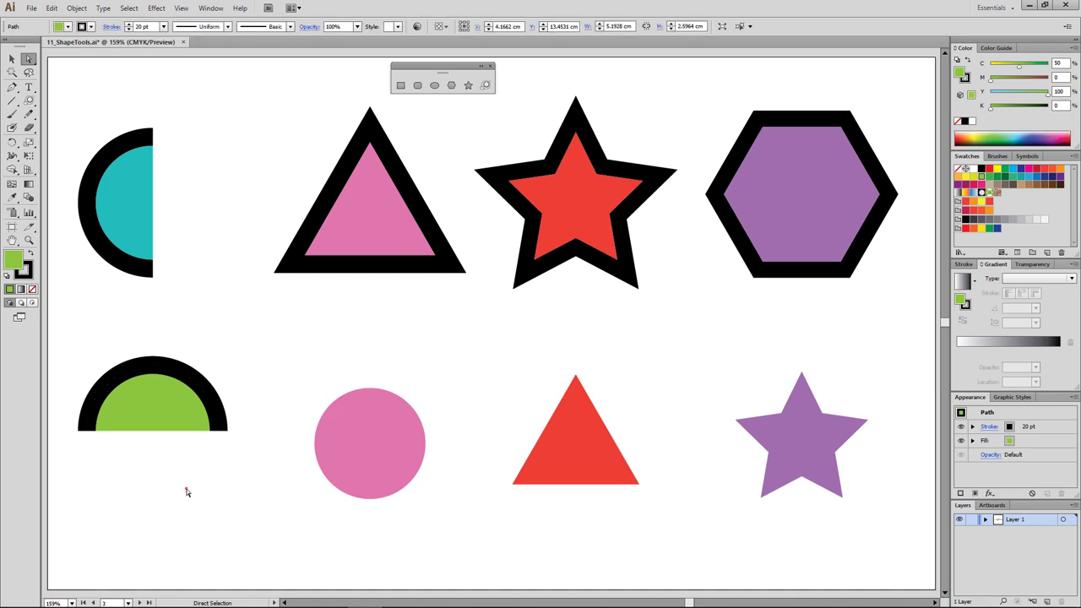
{"action": "left_click", "coordinate": [186, 490]}
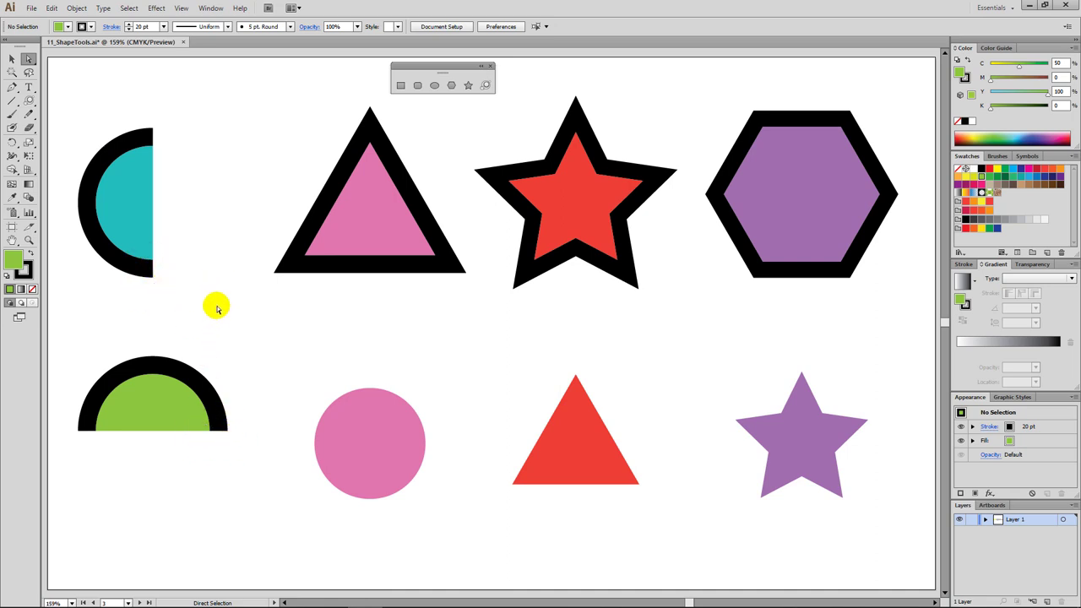
Toggle into Outline view with Ctrl+Y and back to full-colour Preview
{"action": "key", "text": "ctrl+y"}
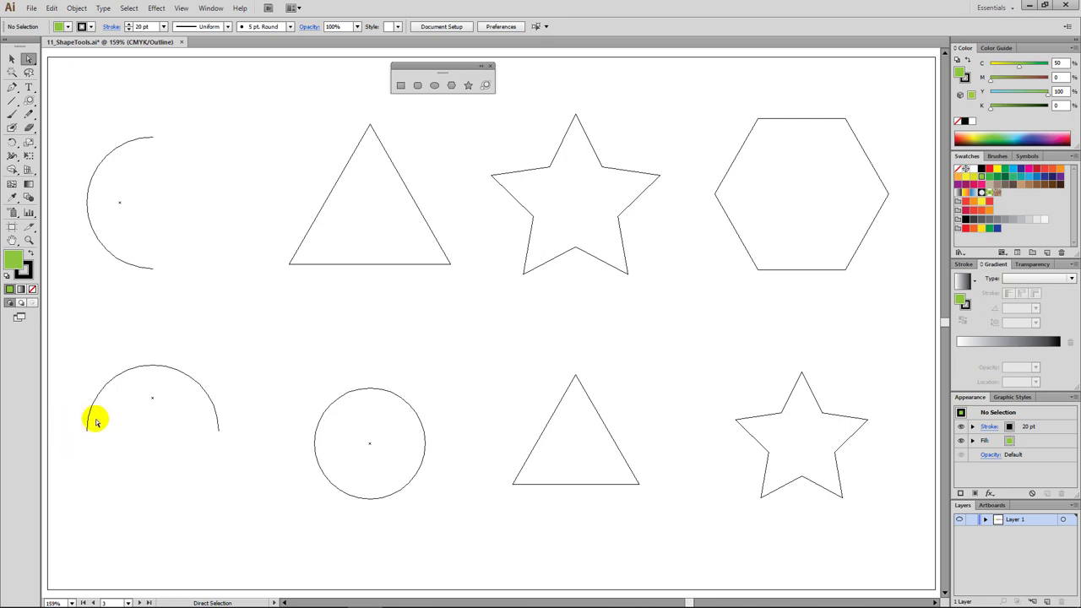
{"action": "key", "text": "ctrl+y"}
{"action": "key", "text": "ctrl+y"}
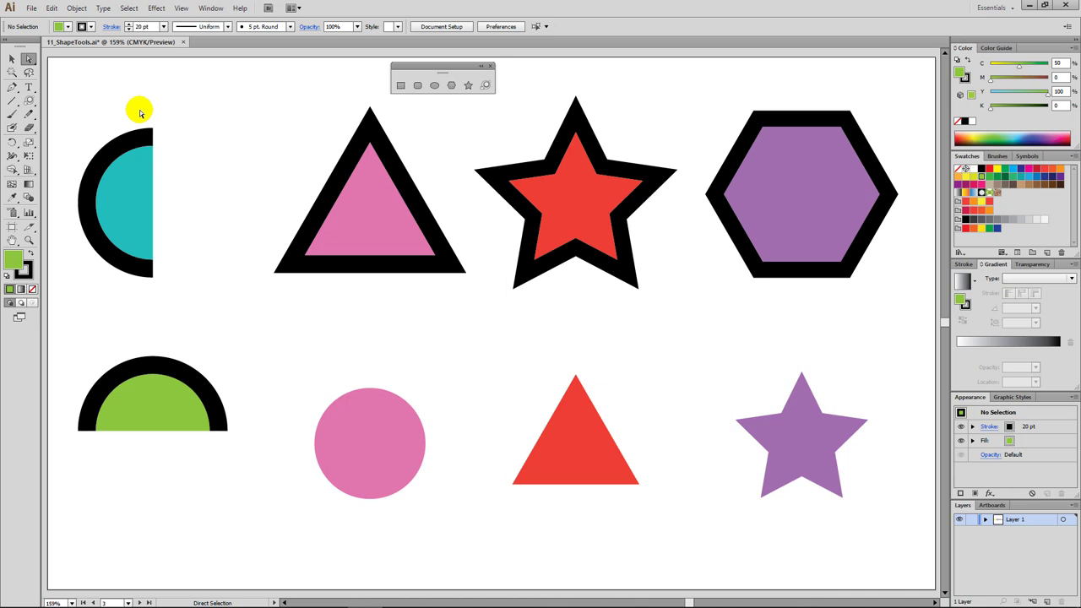
Join the cyan half-circle's open end points with Object > Path > Join
{"action": "left_click_drag", "start_coordinate": [139, 110], "coordinate": [177, 300]}
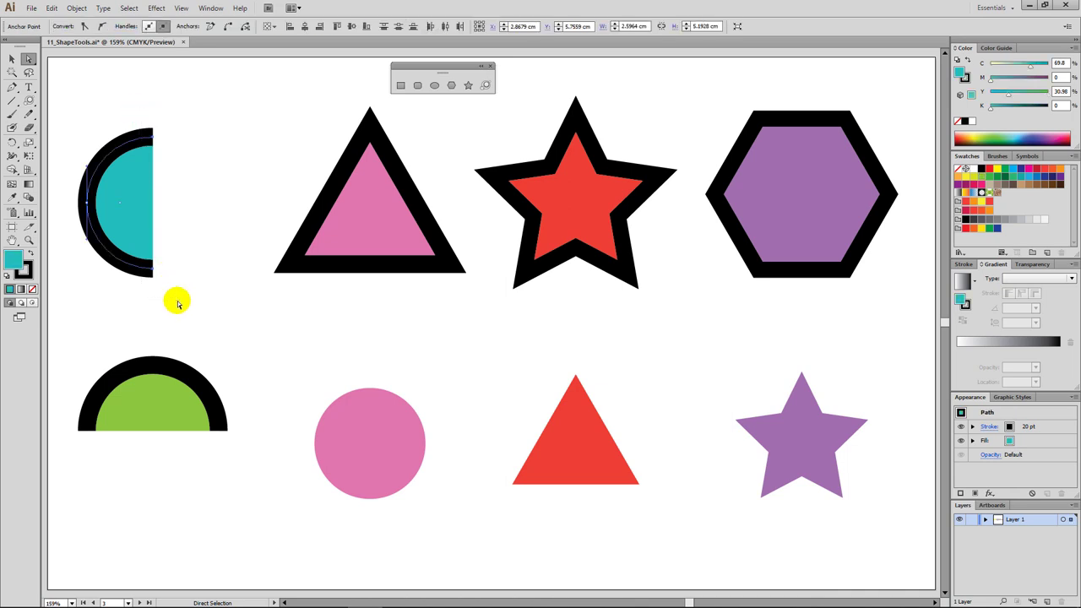
{"action": "left_click", "coordinate": [144, 265]}
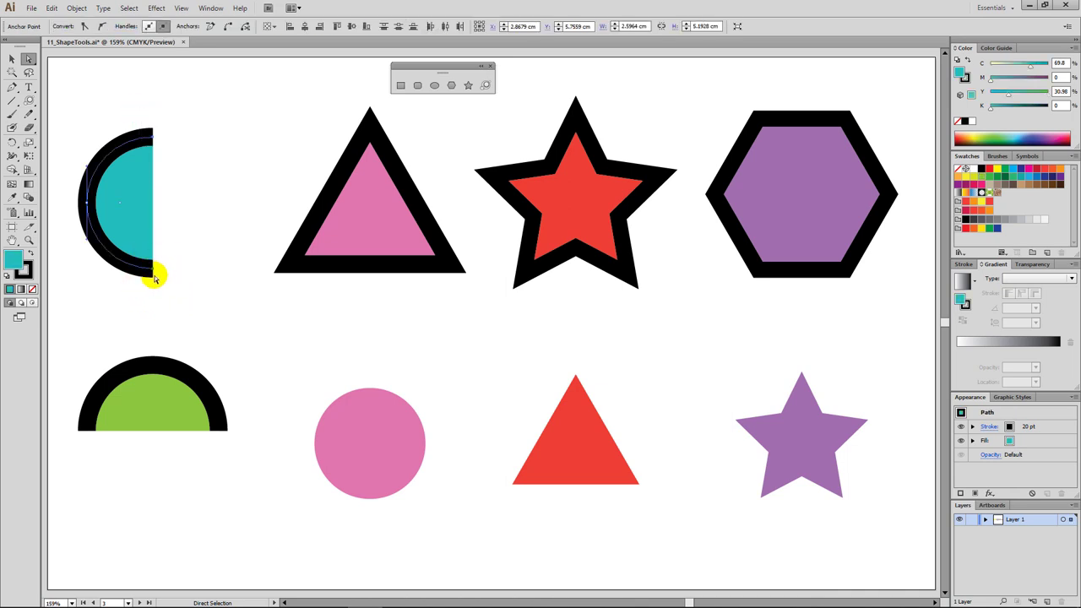
{"action": "left_click", "coordinate": [153, 135], "text": "shift"}
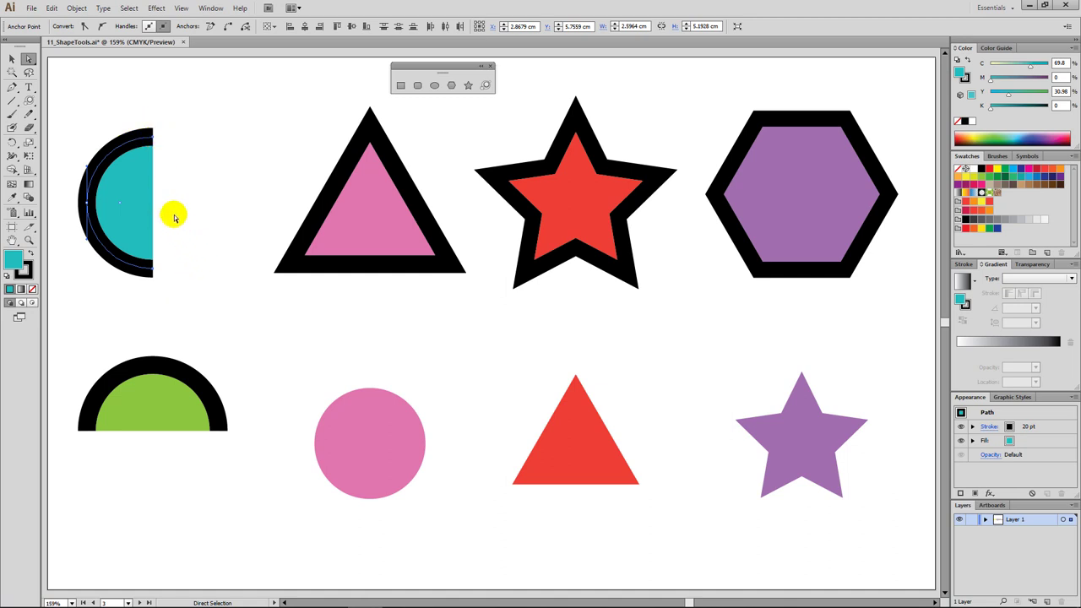
{"action": "left_click", "coordinate": [76, 8]}
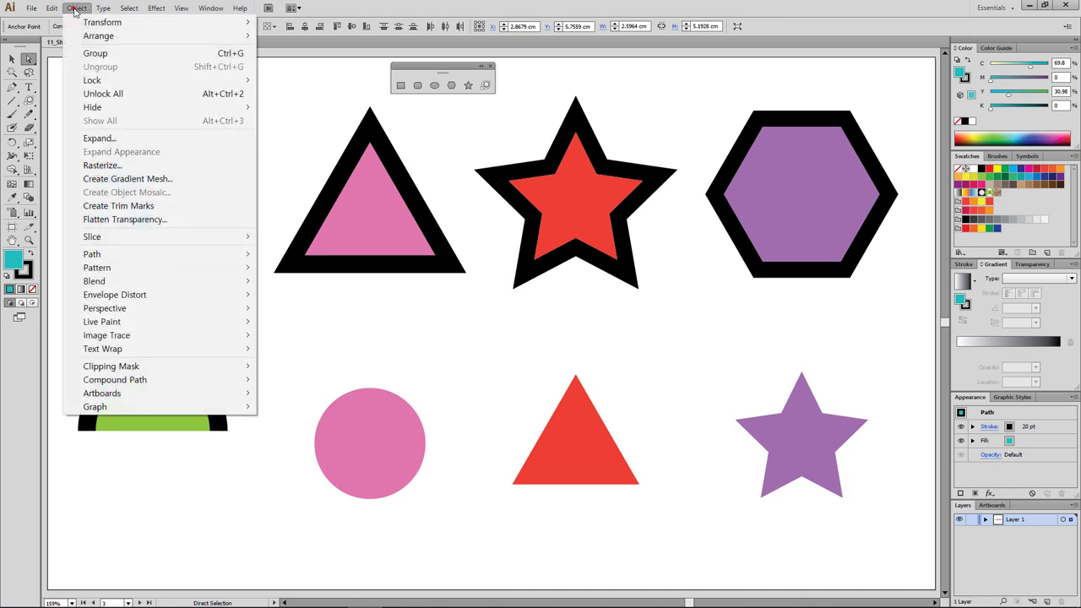
{"action": "mouse_move", "coordinate": [116, 252]}
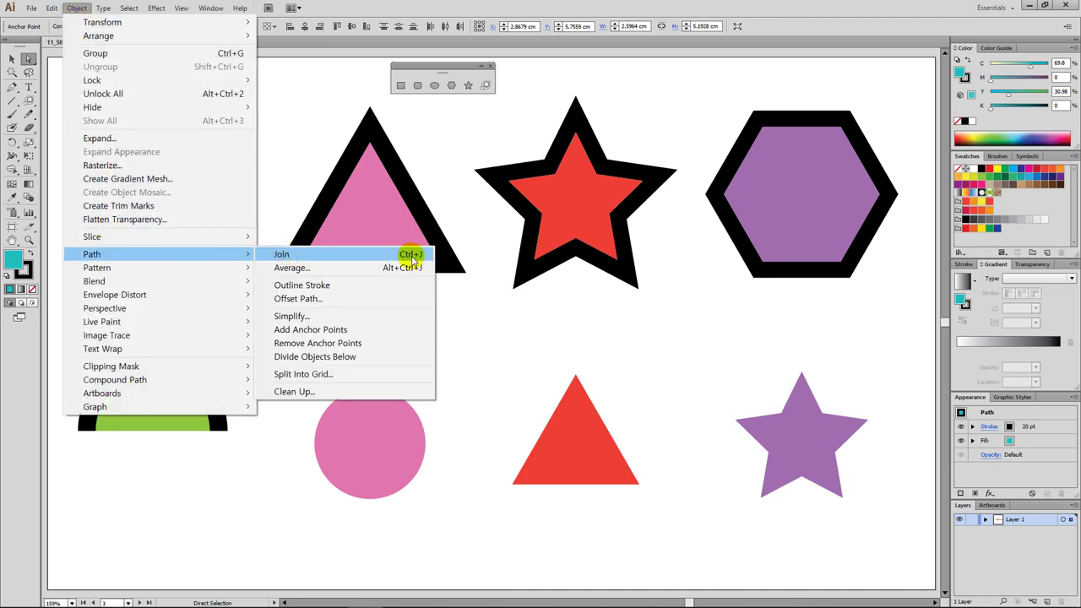
{"action": "left_click", "coordinate": [411, 257]}
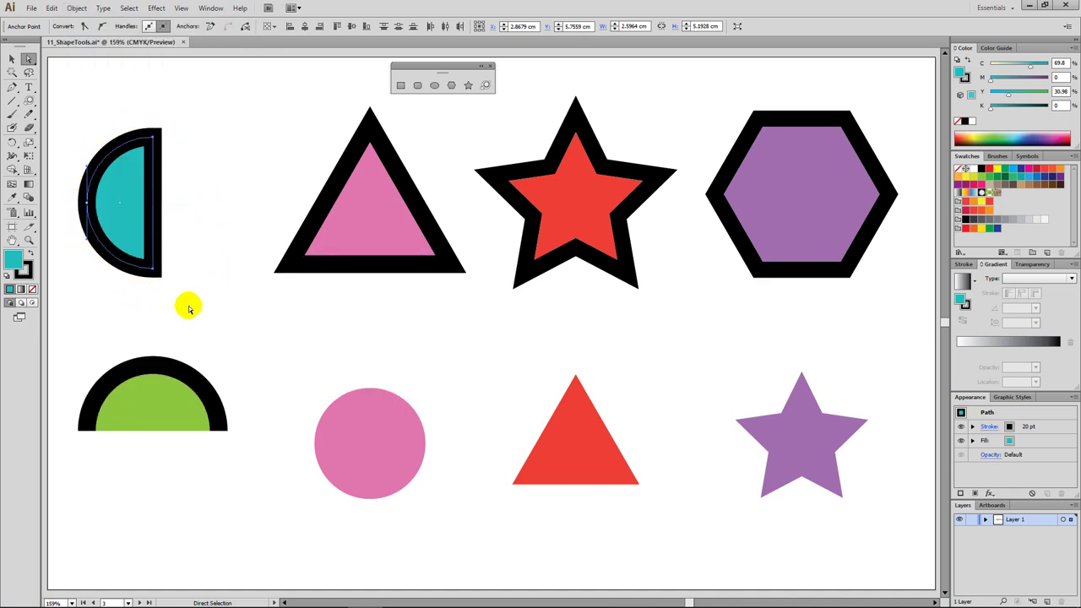
{"action": "left_click", "coordinate": [188, 188]}
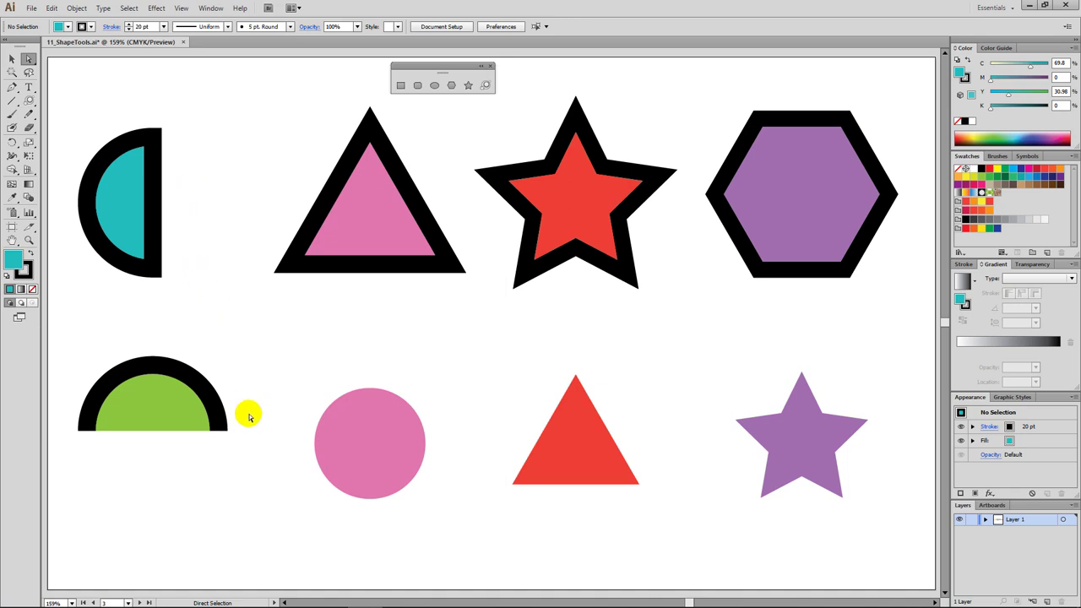
Close the green half-circle by joining its end points with Ctrl+J, then return to the Selection tool
{"action": "left_click_drag", "start_coordinate": [62, 414], "coordinate": [239, 462]}
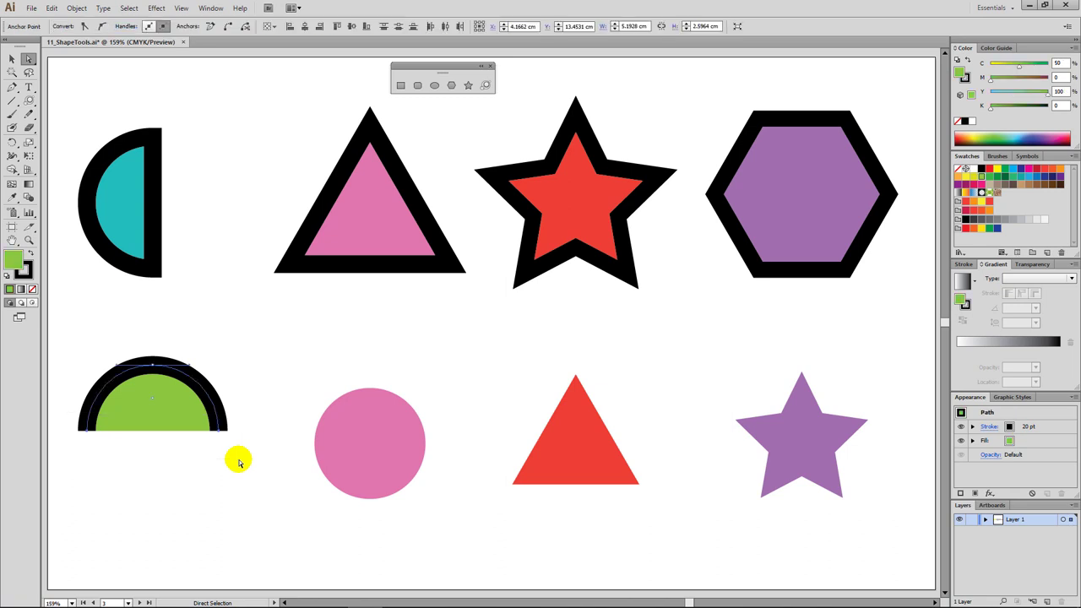
{"action": "key", "text": "ctrl+j"}
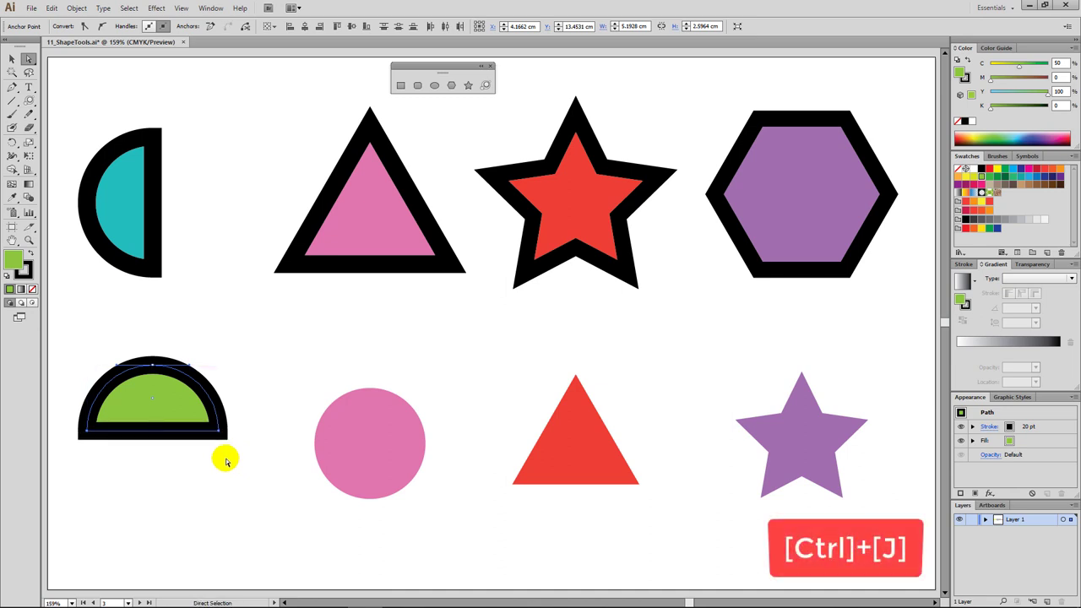
{"action": "left_click", "coordinate": [279, 370]}
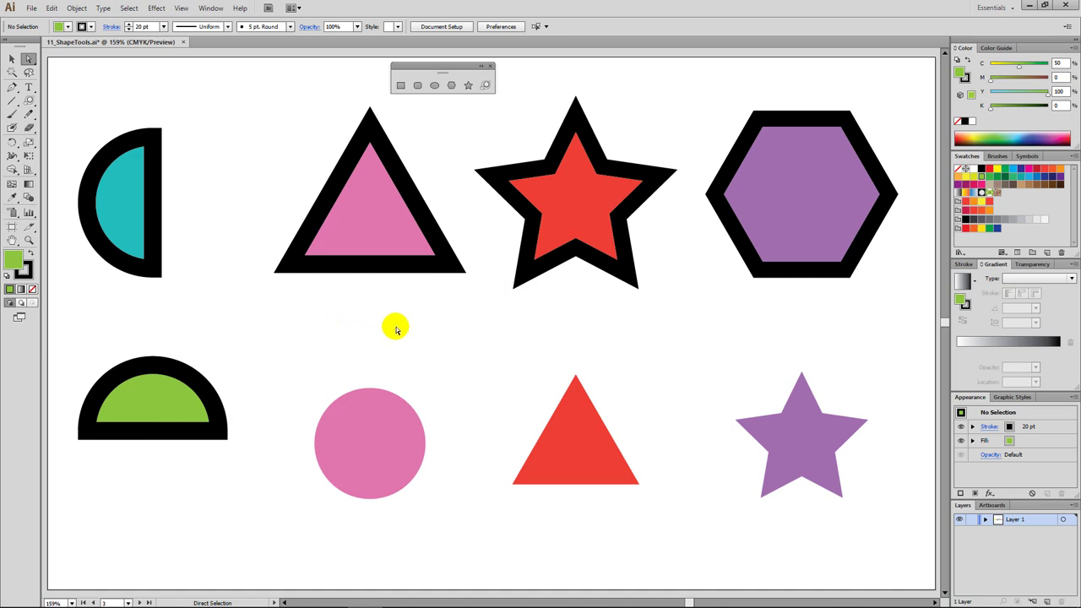
{"action": "left_click", "coordinate": [368, 218]}
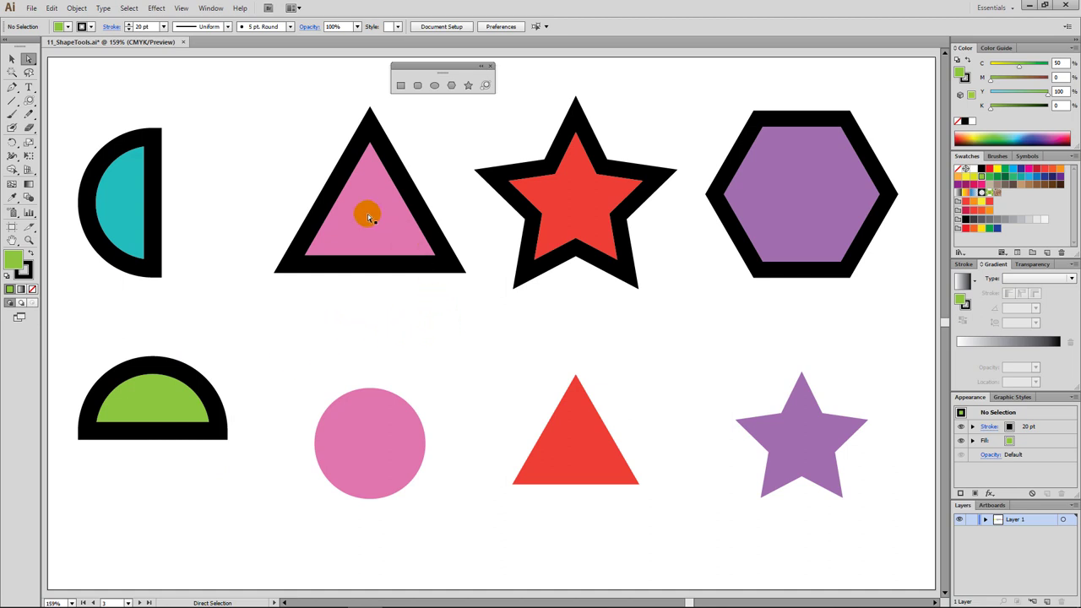
{"action": "left_click", "coordinate": [588, 221]}
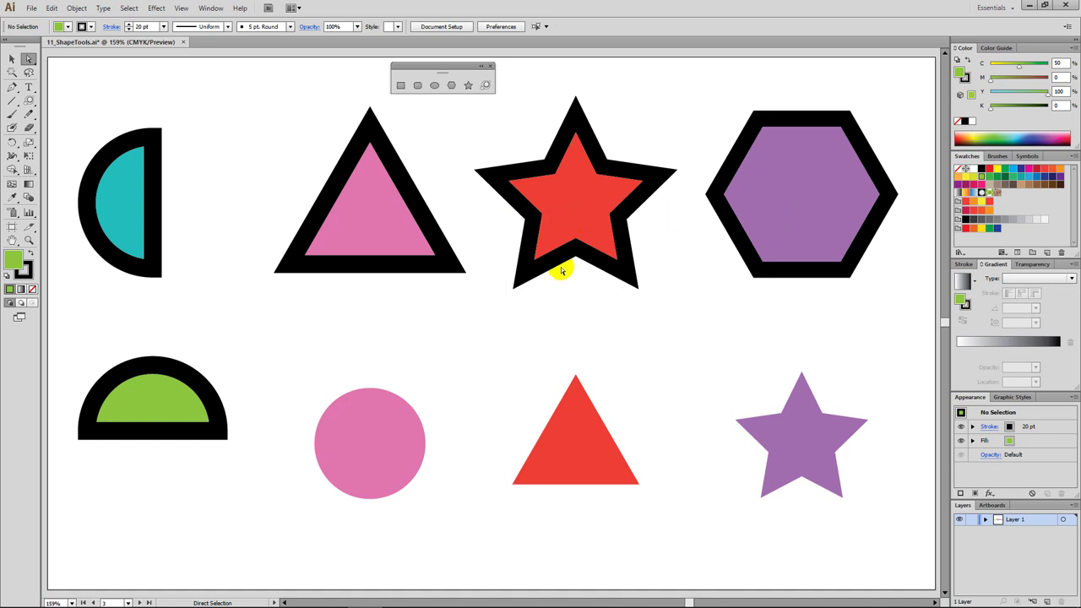
{"action": "key", "text": "v"}
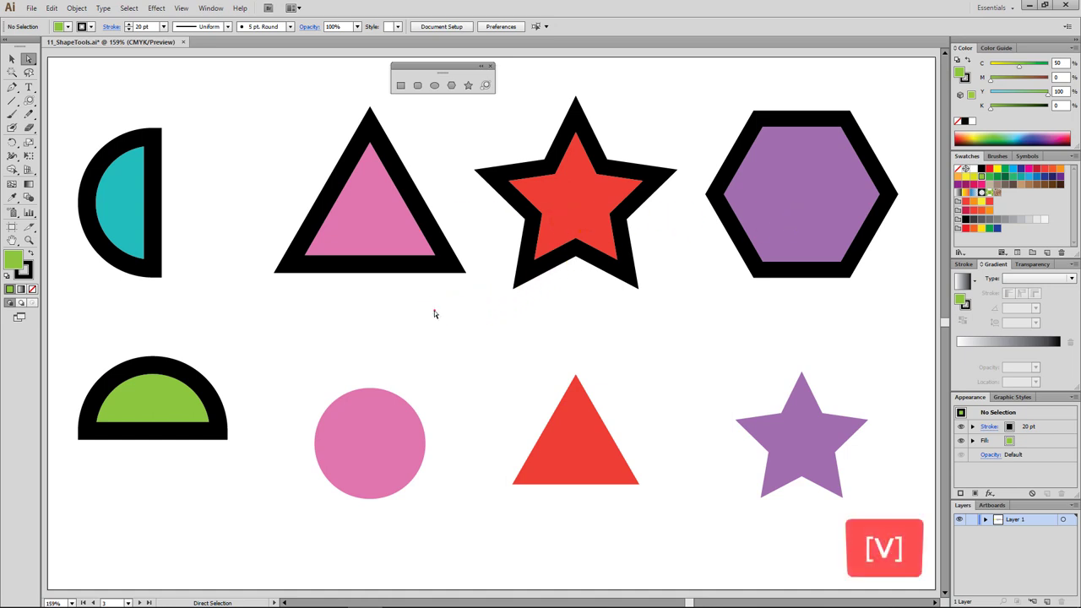
{"action": "left_click", "coordinate": [400, 240]}
{"action": "key", "text": "v"}
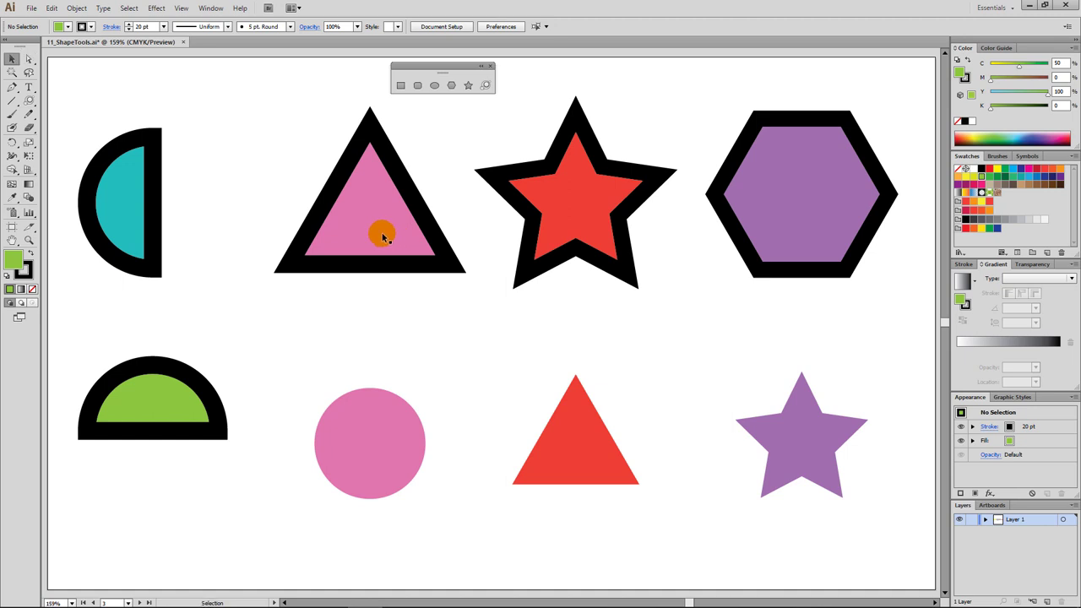
Apply Effect > Stylize > Round Corners with radius 1 to the pink triangle
{"action": "left_click", "coordinate": [377, 233]}
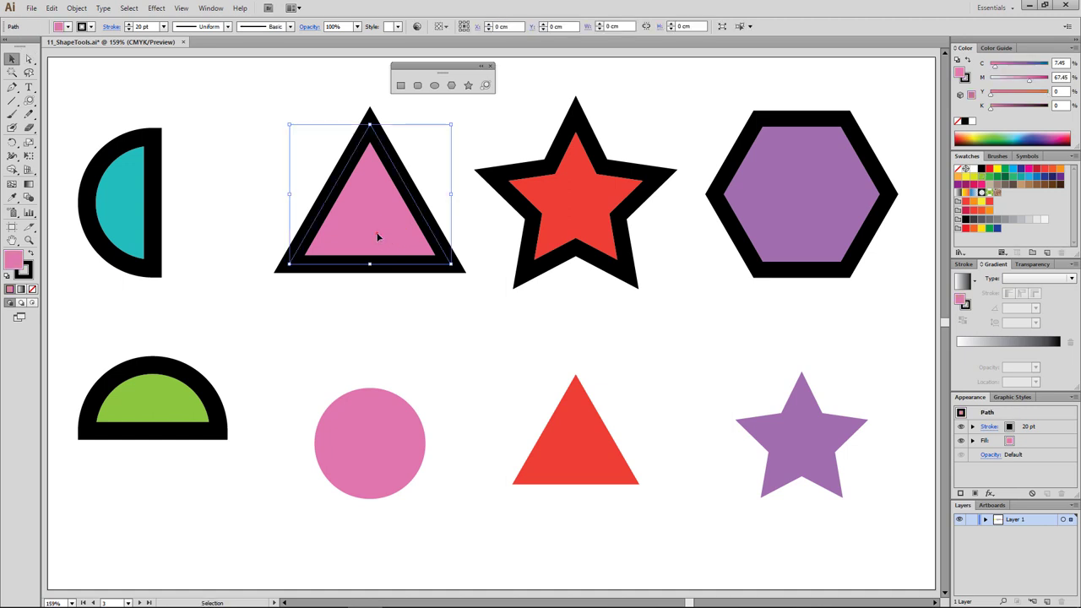
{"action": "left_click", "coordinate": [156, 8]}
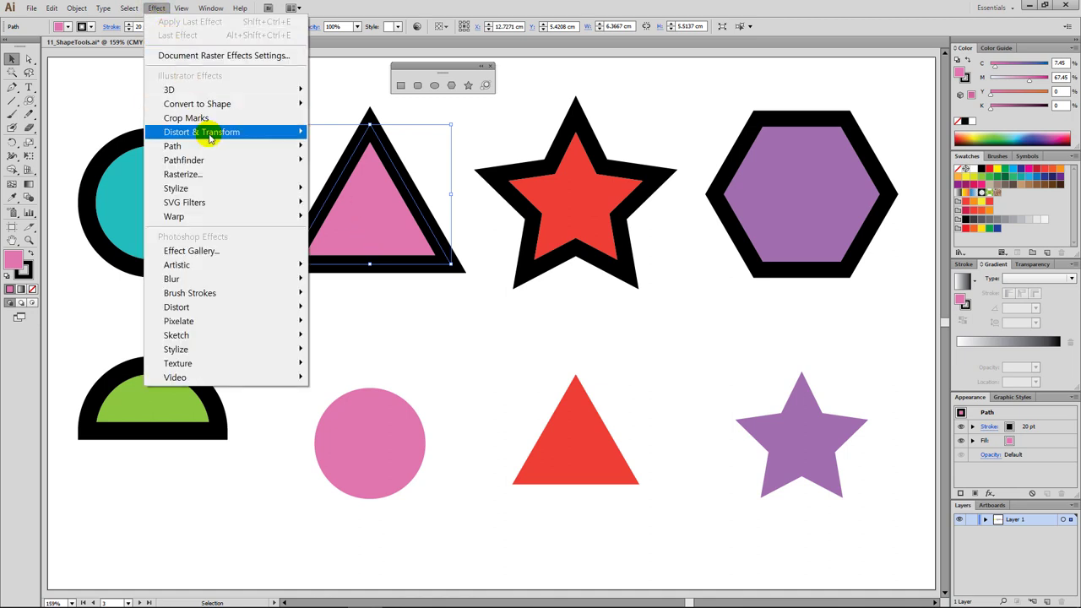
{"action": "mouse_move", "coordinate": [225, 186]}
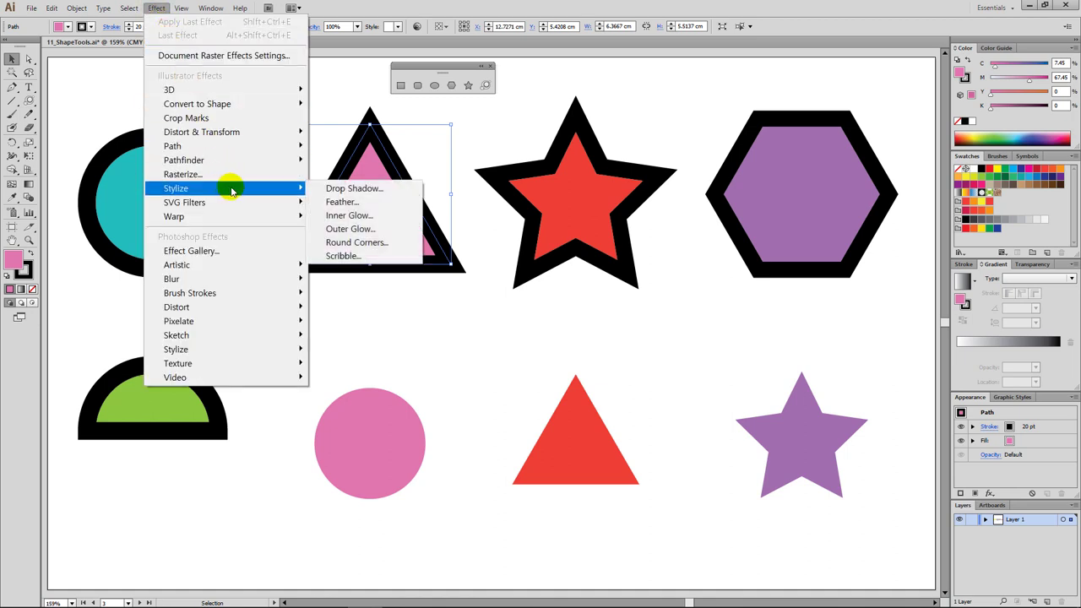
{"action": "left_click", "coordinate": [384, 243]}
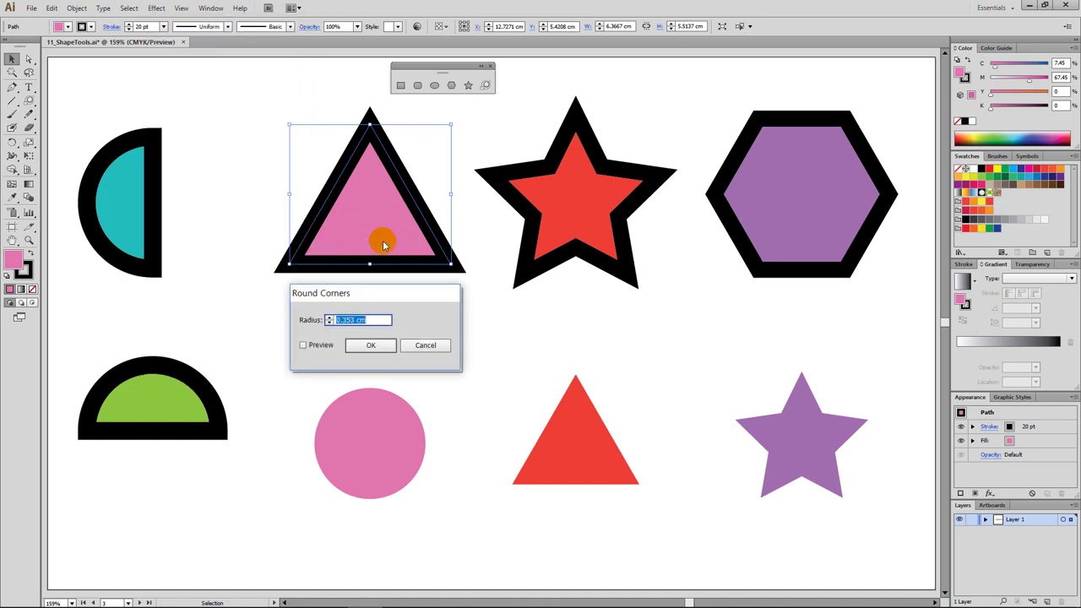
{"action": "left_click", "coordinate": [325, 347]}
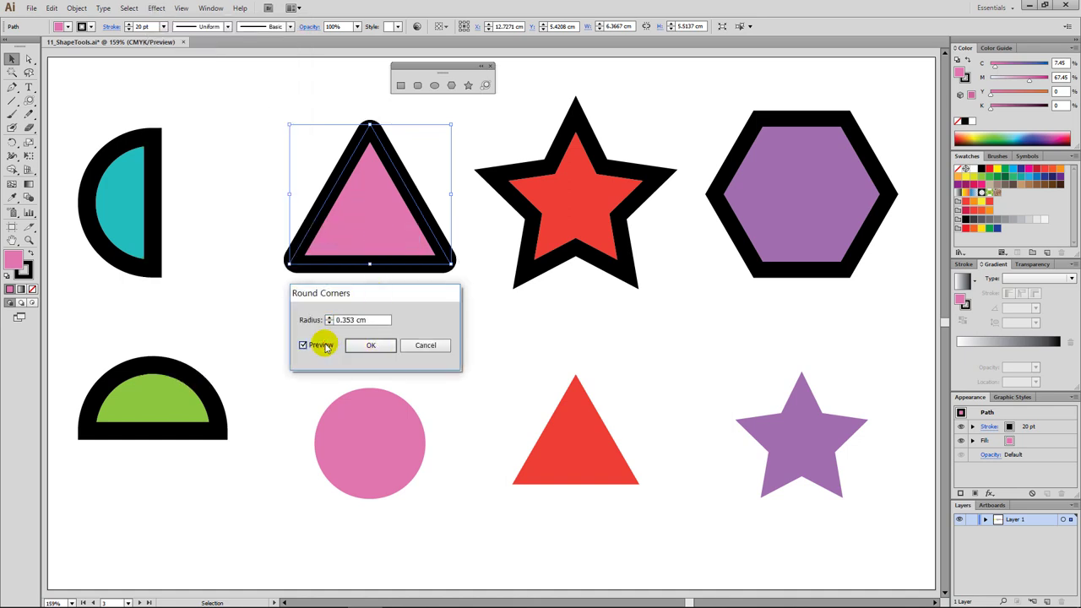
{"action": "left_click", "coordinate": [357, 321]}
{"action": "double_click", "coordinate": [366, 320]}
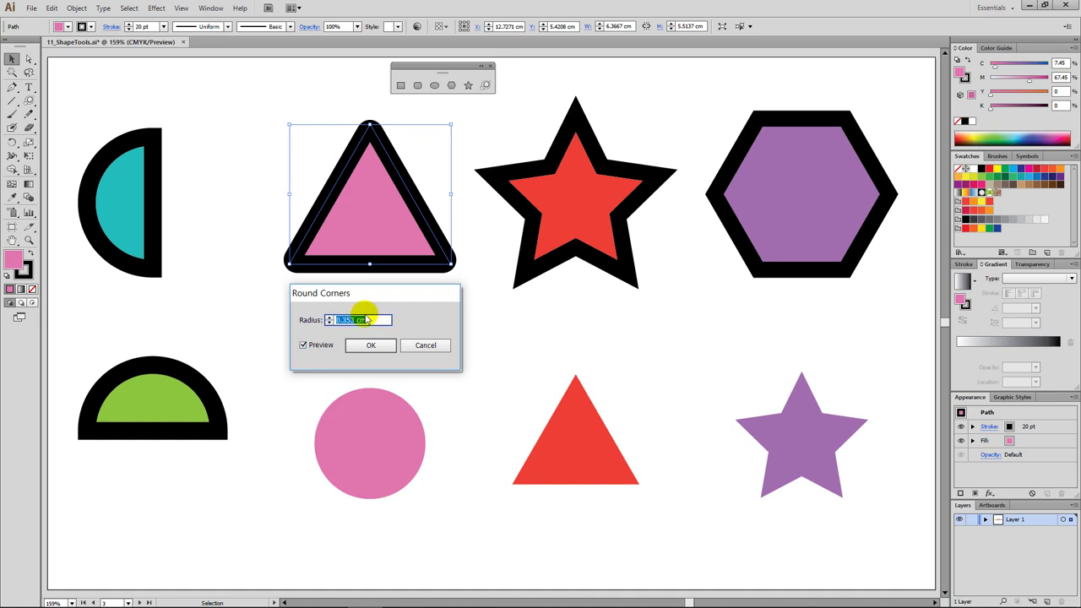
{"action": "type", "text": "1"}
{"action": "left_click", "coordinate": [371, 344]}
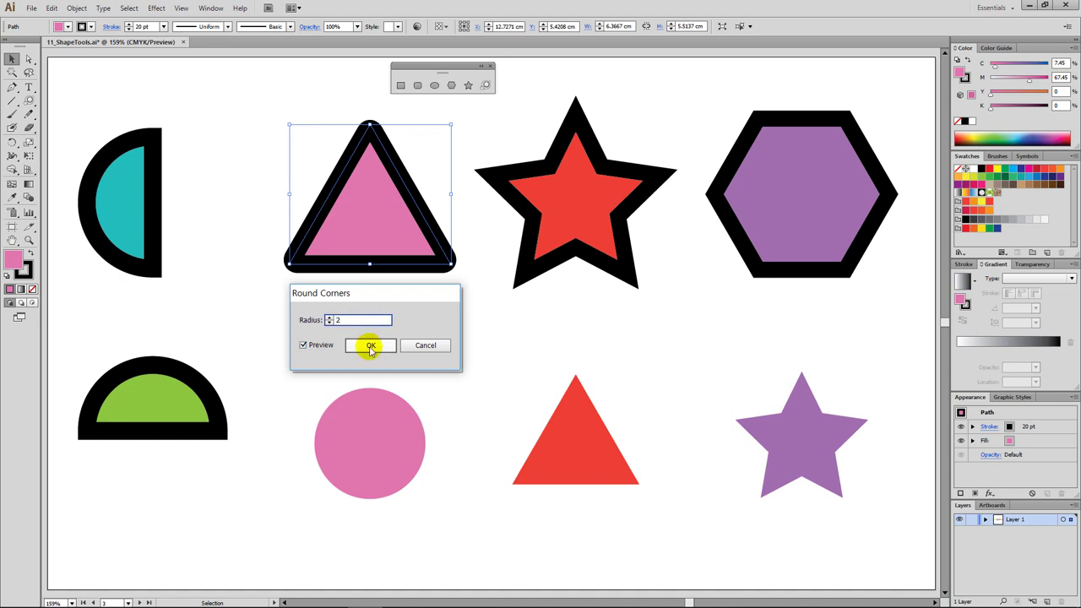
{"action": "left_click", "coordinate": [468, 337]}
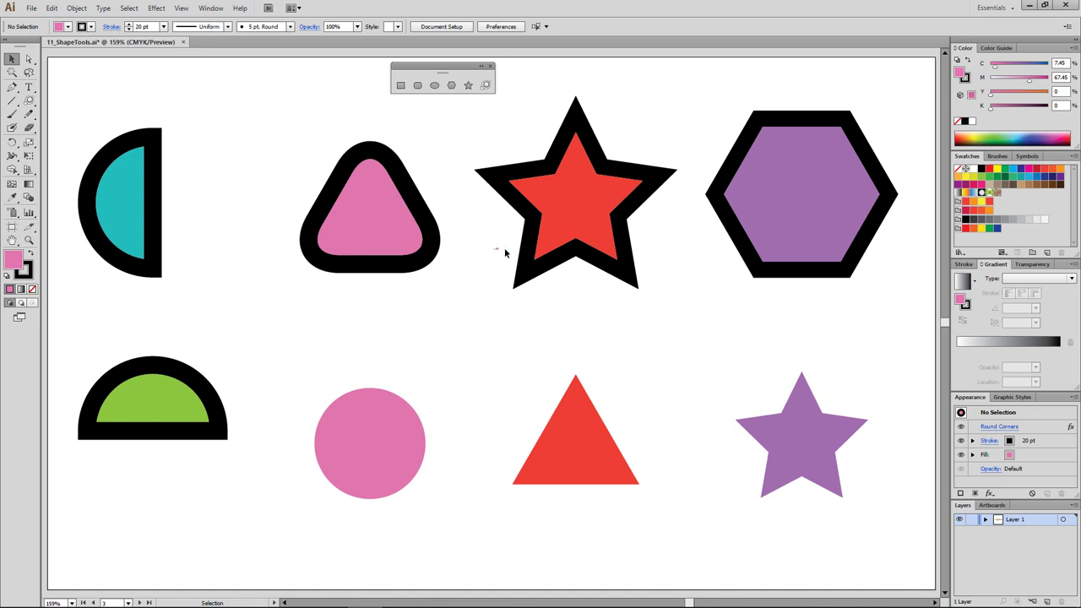
{"action": "left_click", "coordinate": [528, 262]}
{"action": "left_click", "coordinate": [157, 10]}
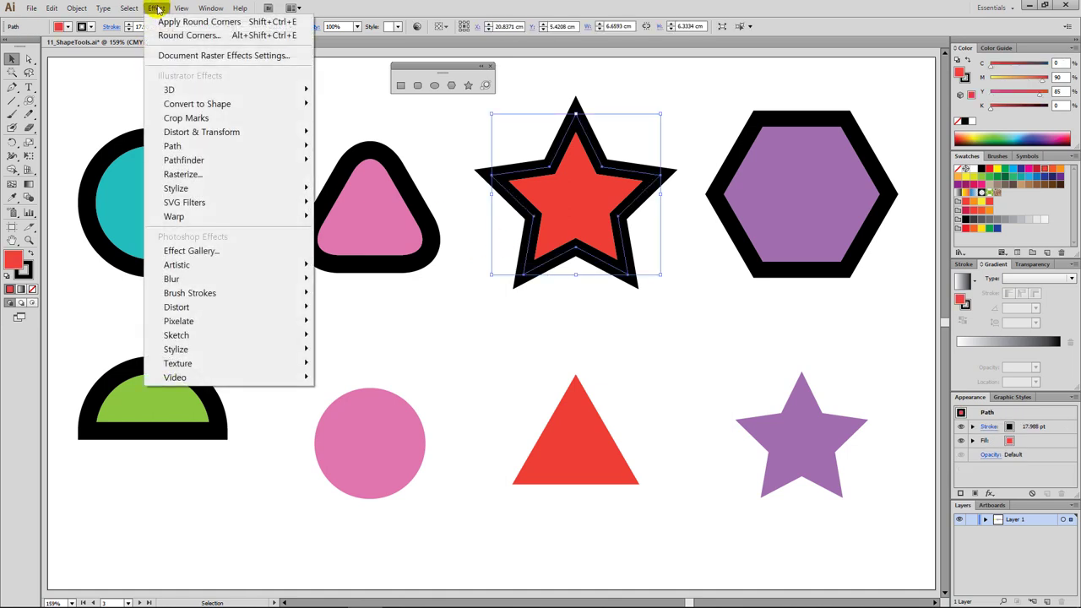
Give the red star a Round Corners effect with radius 1
{"action": "left_click", "coordinate": [256, 37]}
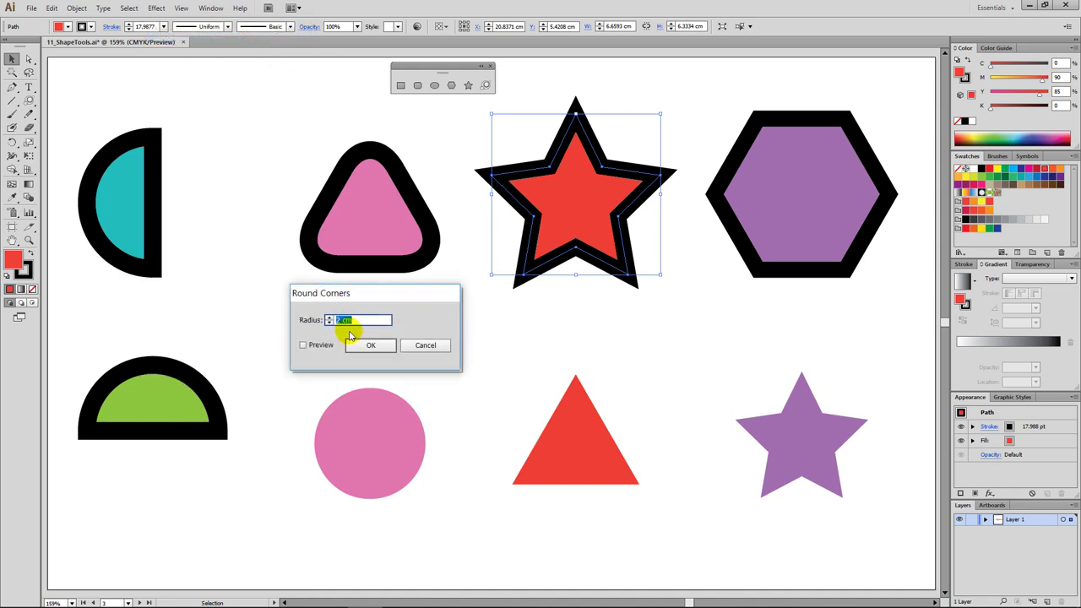
{"action": "left_click", "coordinate": [321, 347]}
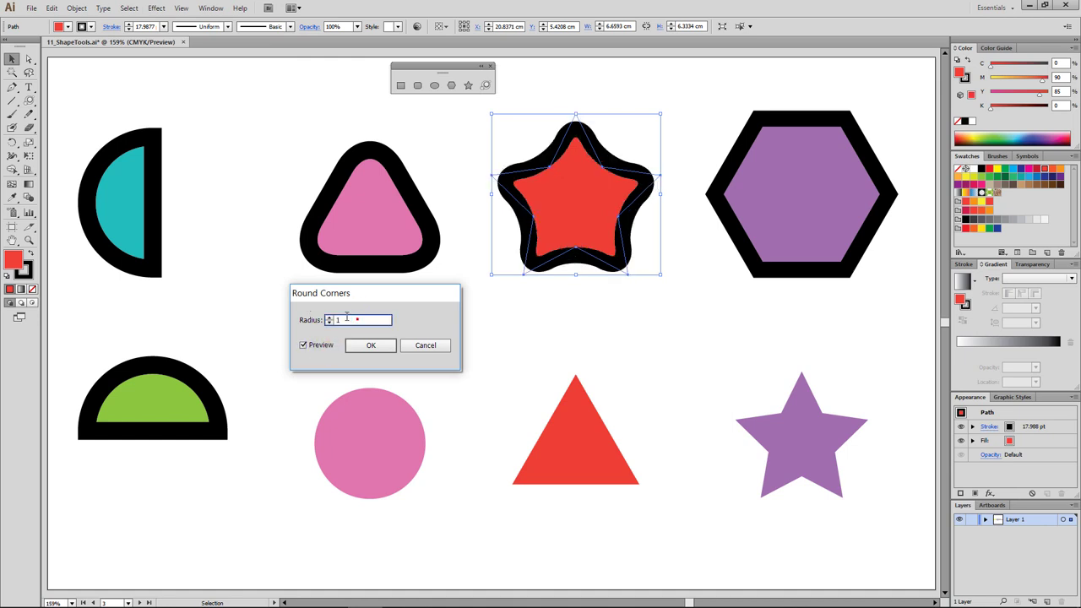
{"action": "left_click", "coordinate": [346, 319]}
{"action": "type", "text": "1"}
{"action": "left_click", "coordinate": [371, 345]}
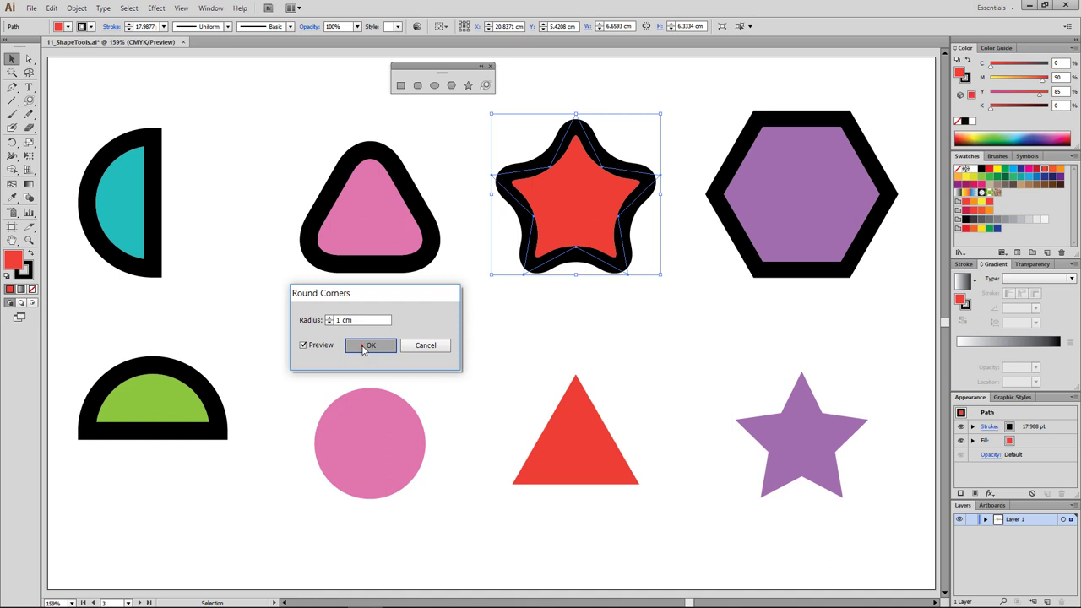
{"action": "left_click", "coordinate": [588, 319]}
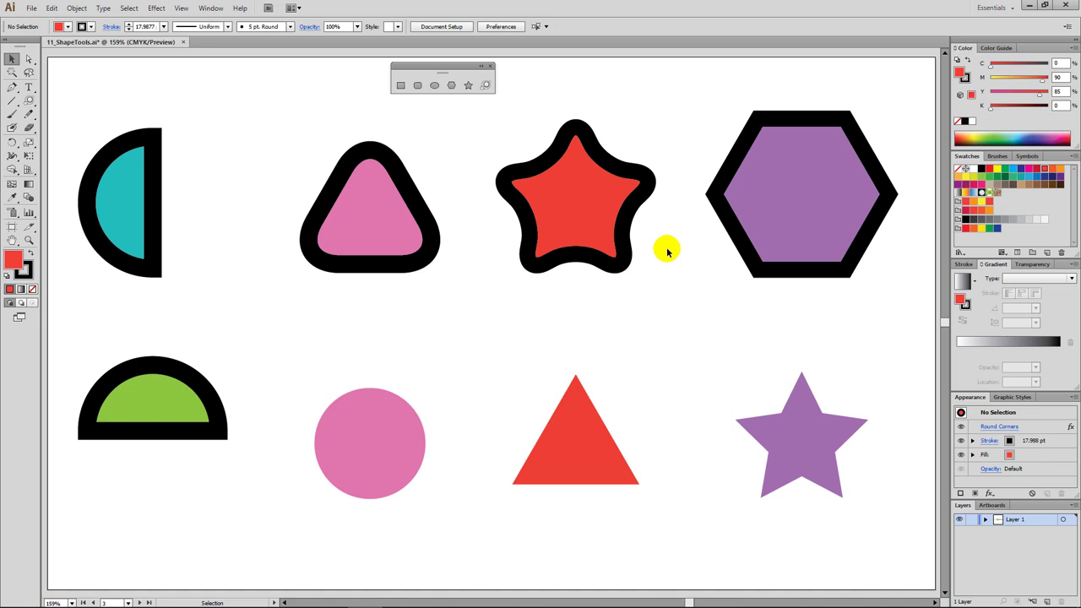
Round the purple hexagon's corners with Effect > Apply Round Corners
{"action": "left_click_drag", "start_coordinate": [666, 250], "coordinate": [763, 229]}
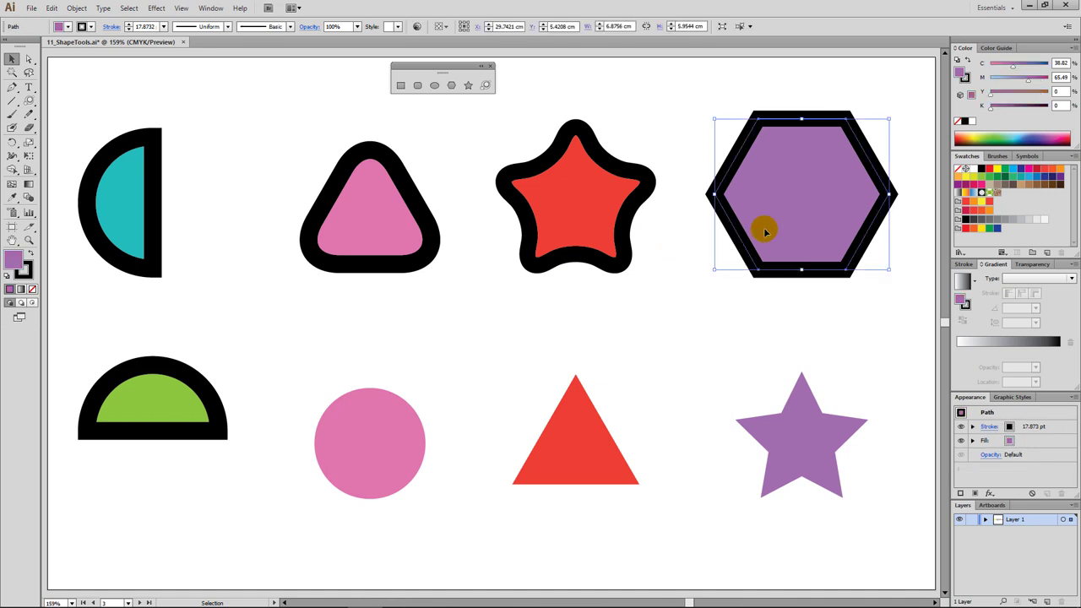
{"action": "left_click", "coordinate": [157, 8]}
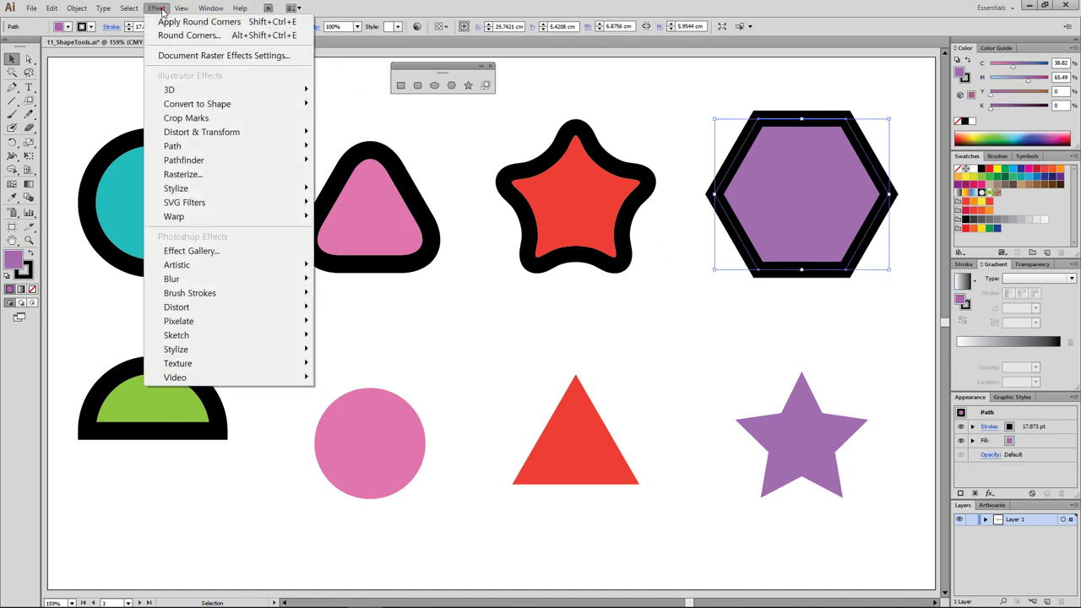
{"action": "left_click", "coordinate": [267, 23]}
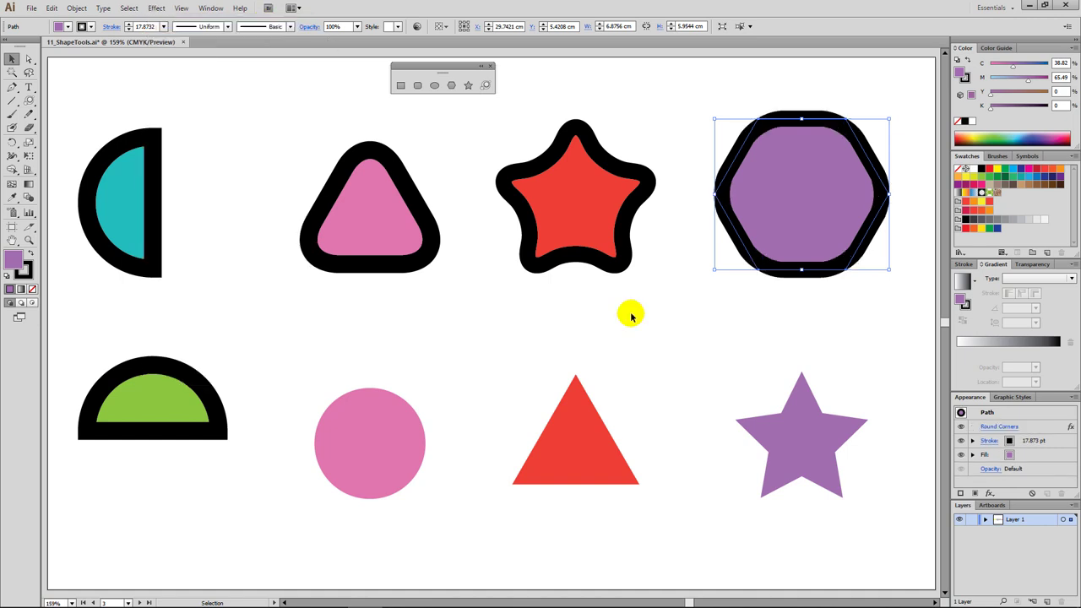
{"action": "left_click", "coordinate": [630, 316]}
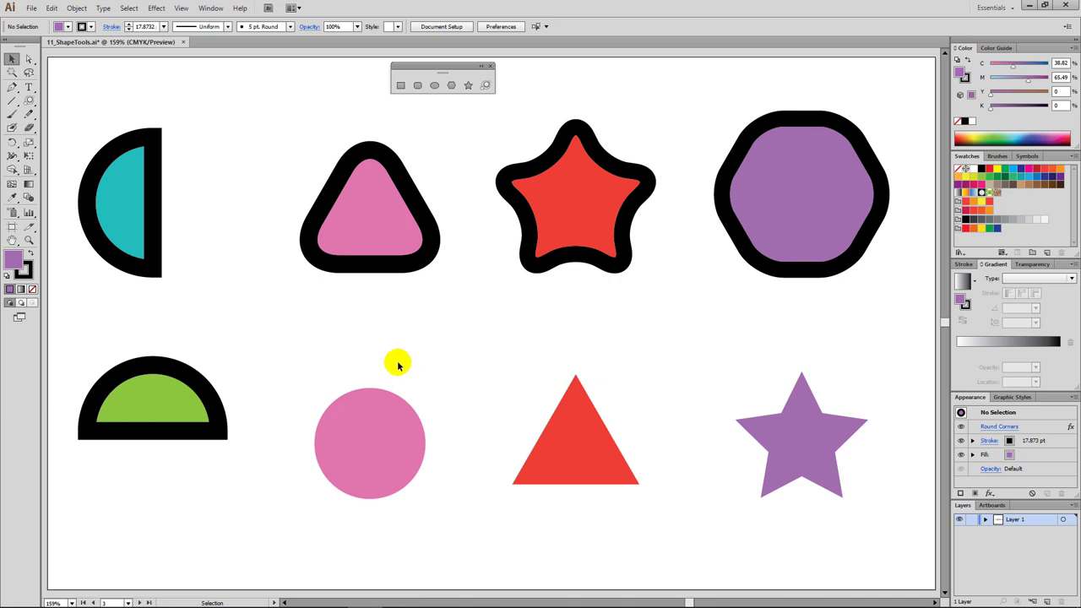
Convert the pink circle to a Rectangle shape effect, relative size with 0 extra width and height
{"action": "left_click", "coordinate": [375, 436]}
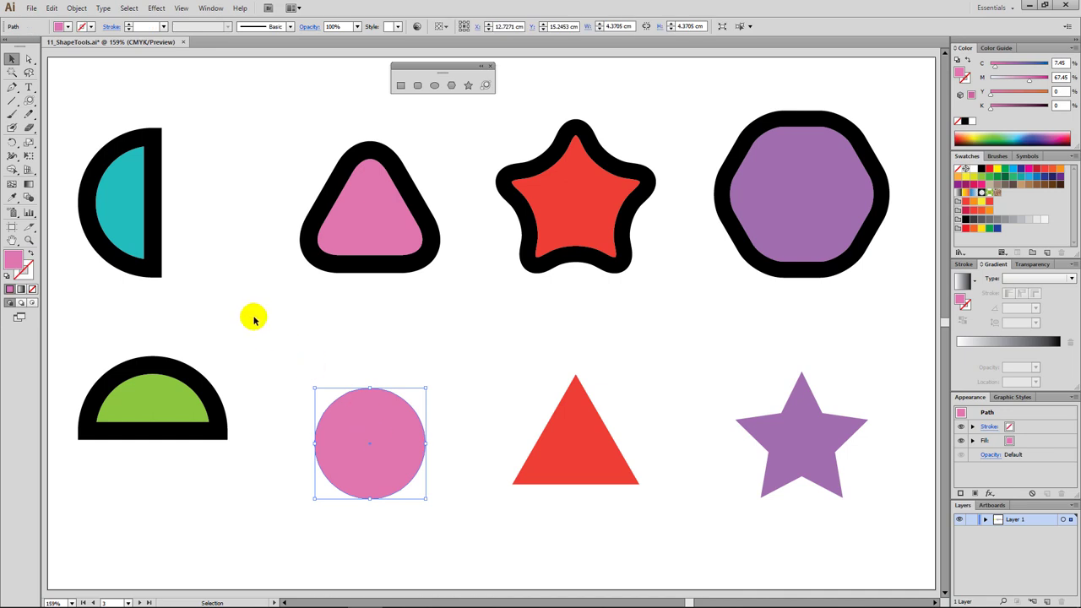
{"action": "left_click", "coordinate": [157, 9]}
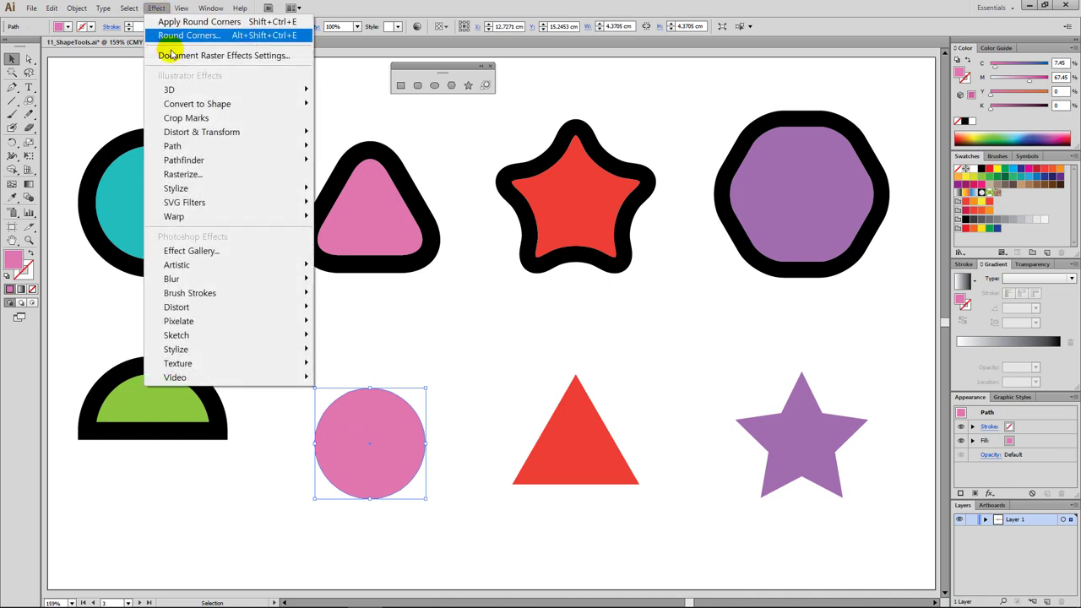
{"action": "mouse_move", "coordinate": [203, 101]}
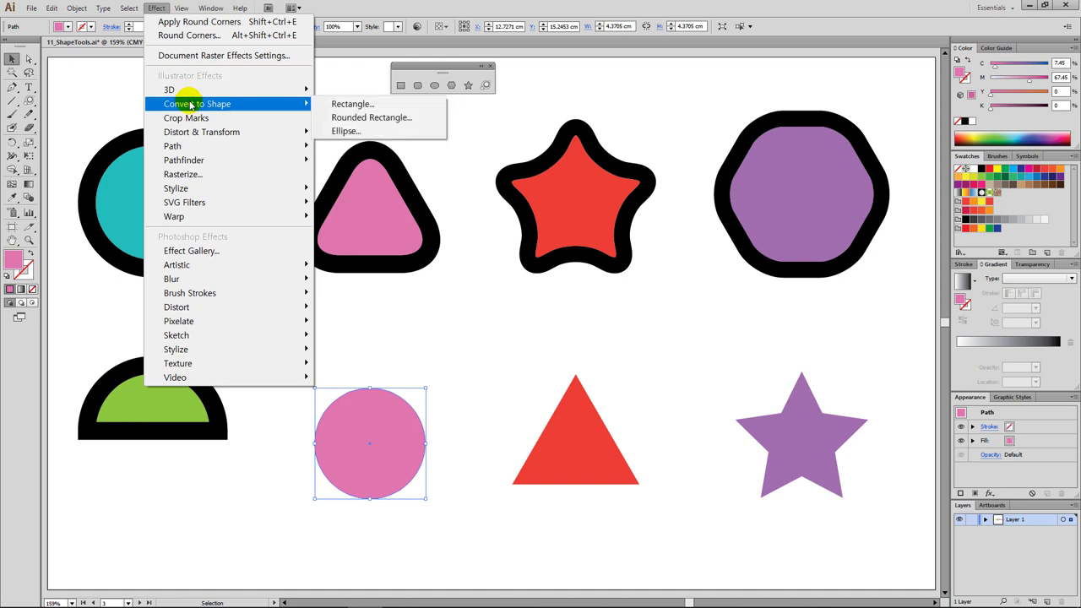
{"action": "left_click", "coordinate": [348, 104]}
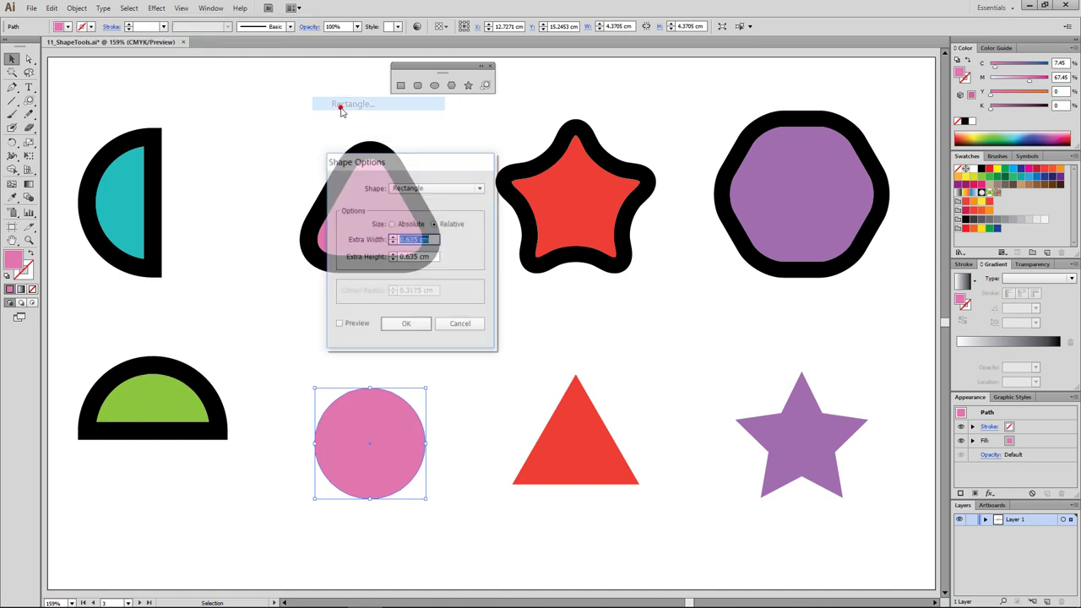
{"action": "left_click", "coordinate": [351, 327]}
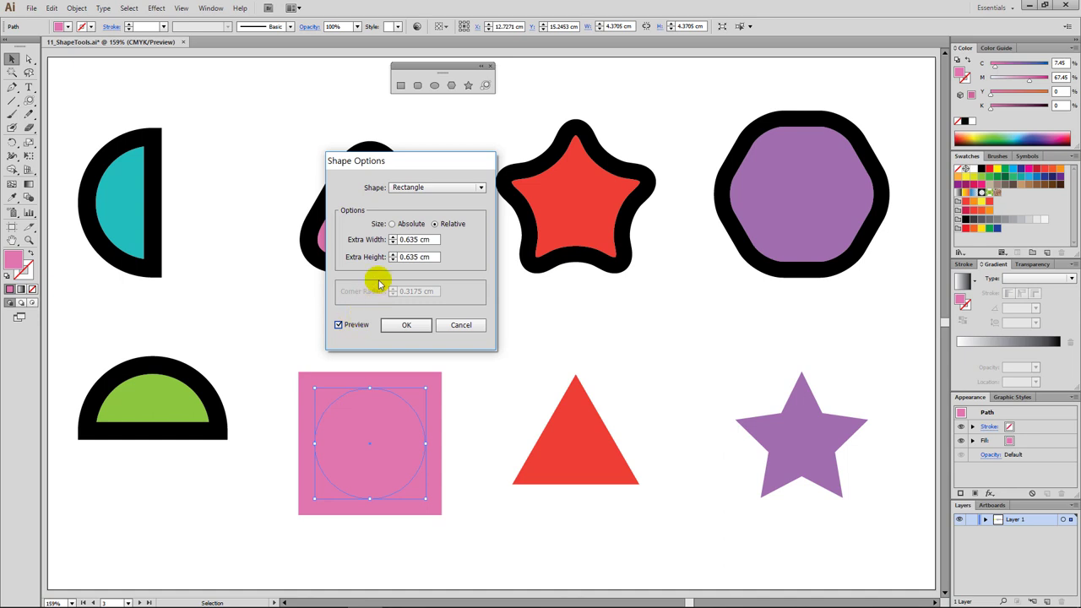
{"action": "left_click", "coordinate": [416, 225]}
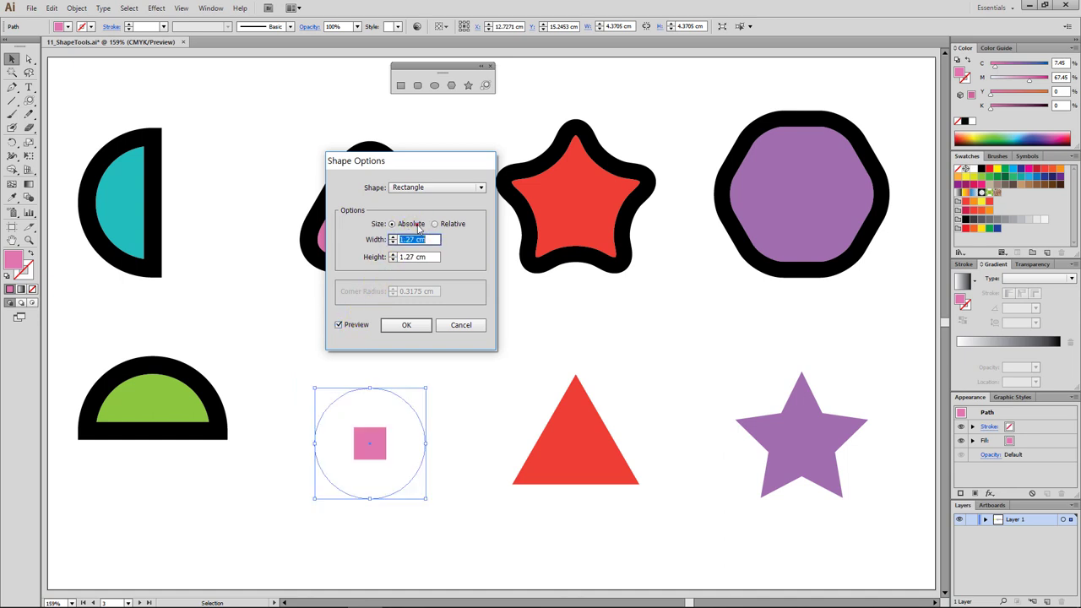
{"action": "left_click", "coordinate": [436, 225]}
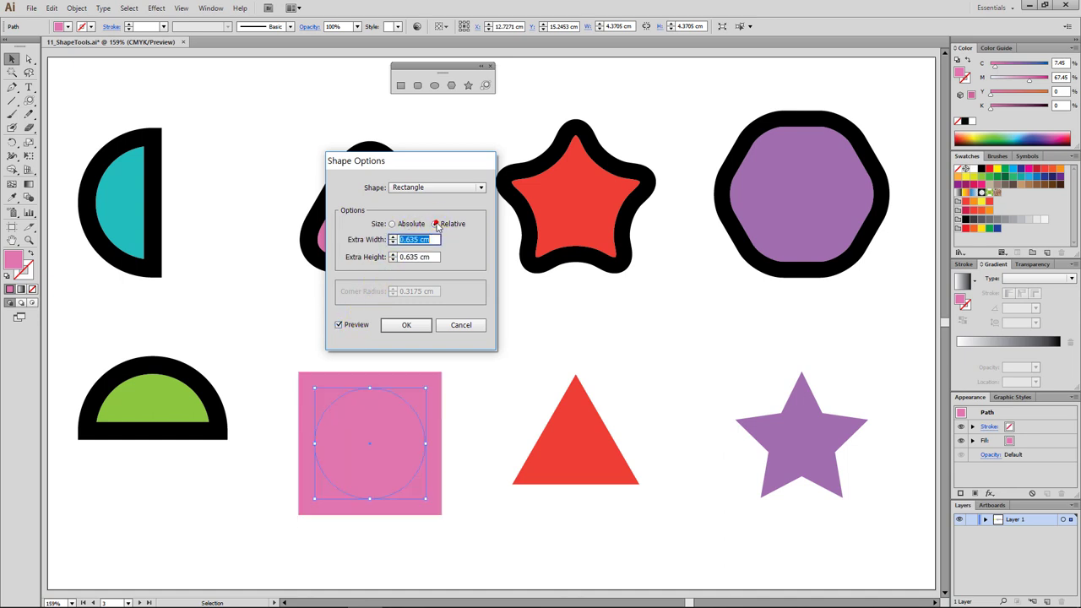
{"action": "left_click", "coordinate": [411, 224]}
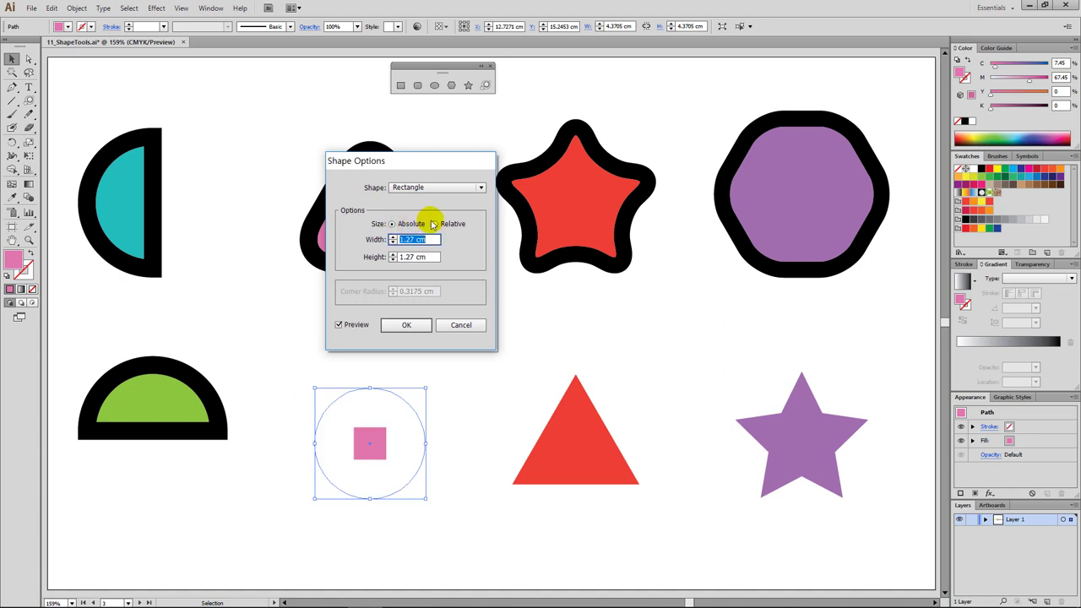
{"action": "left_click", "coordinate": [434, 224]}
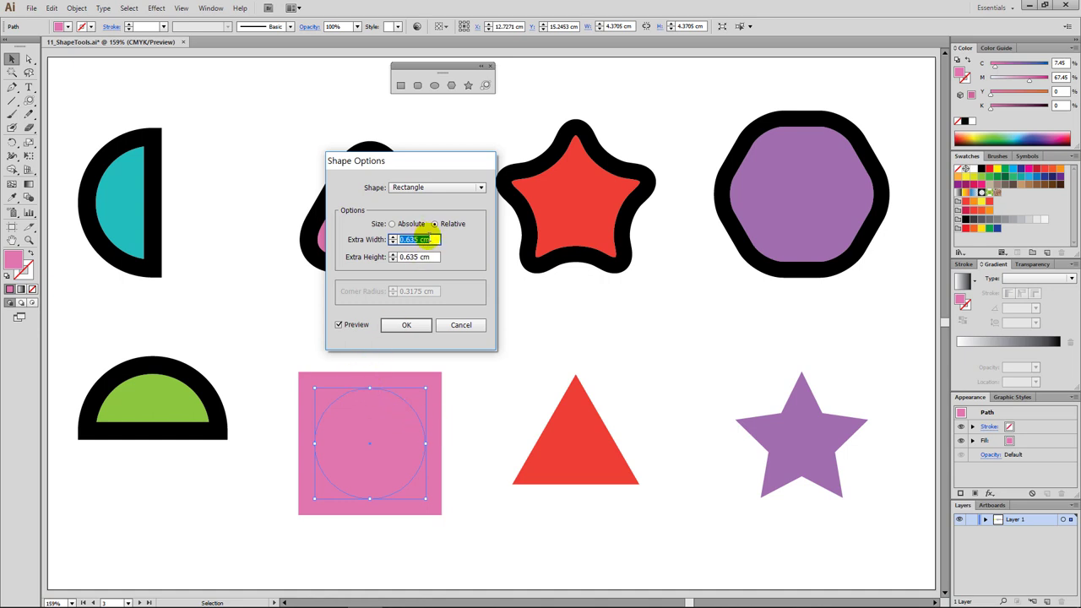
{"action": "type", "text": "0"}
{"action": "key", "text": "Tab"}
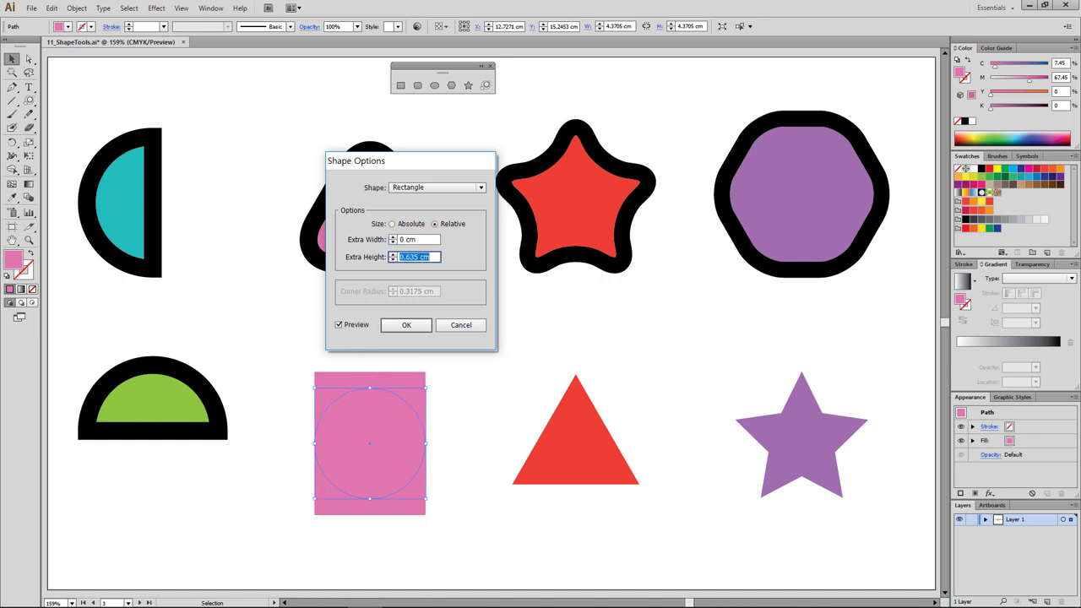
{"action": "type", "text": "0"}
{"action": "left_click", "coordinate": [406, 326]}
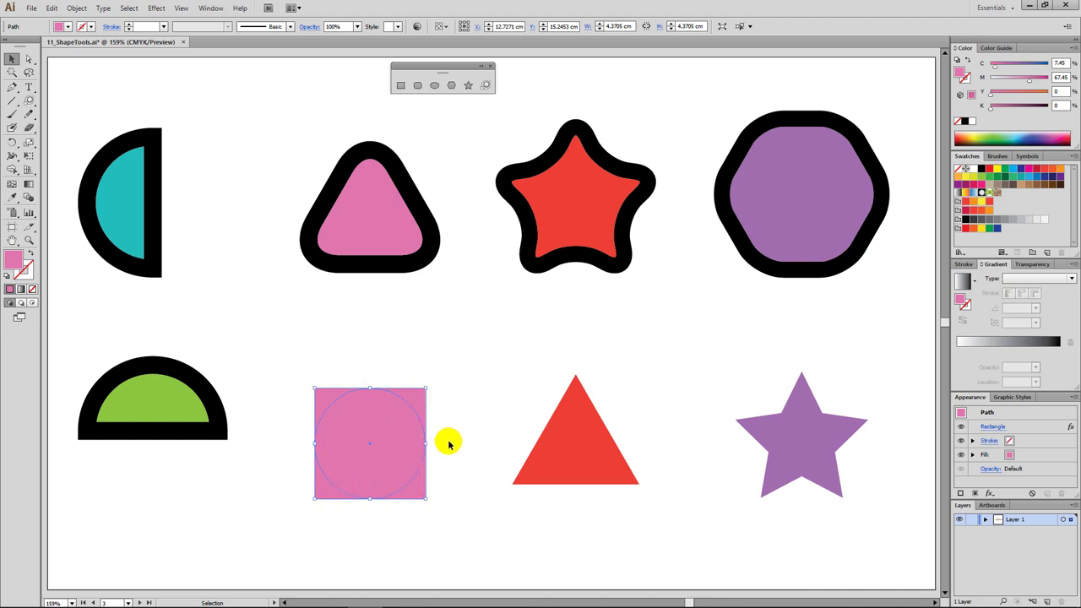
{"action": "left_click", "coordinate": [530, 411]}
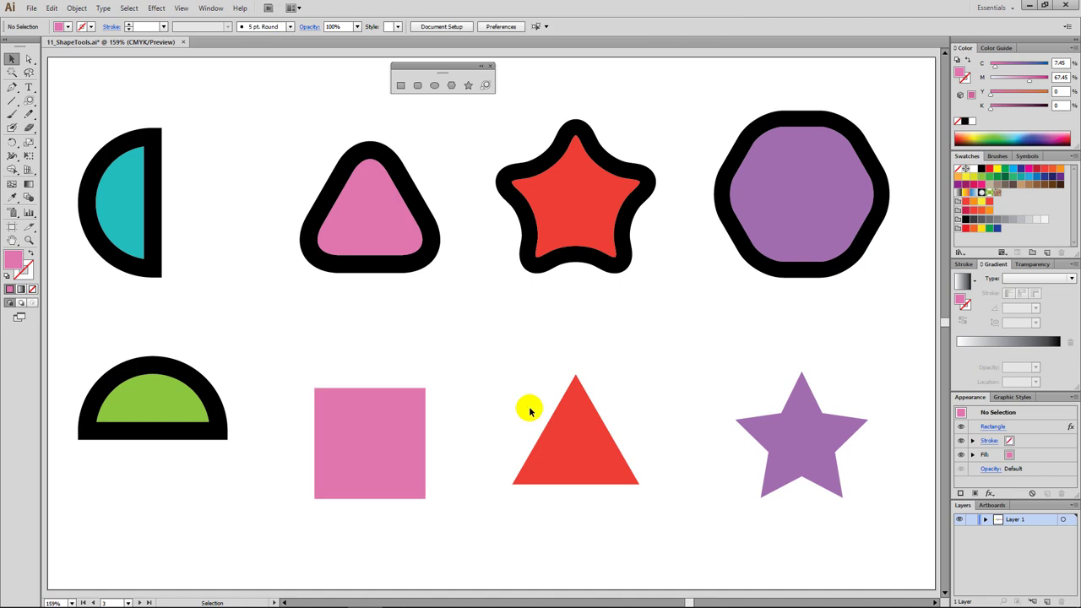
{"action": "left_click", "coordinate": [575, 462]}
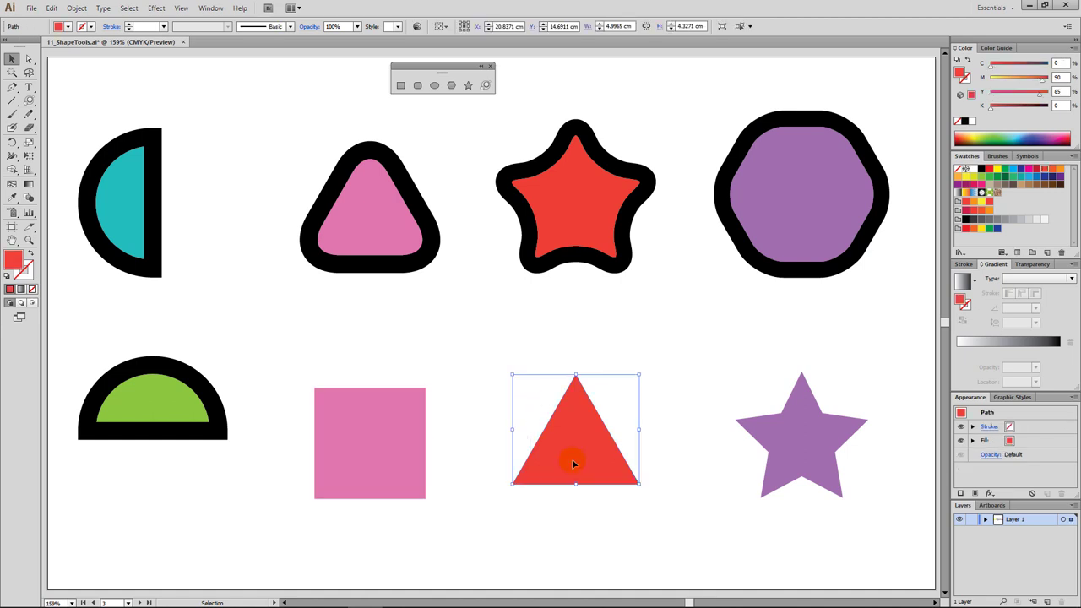
Apply a relative Convert to Shape Rounded Rectangle effect with 1 cm corner radius to the red triangle
{"action": "left_click", "coordinate": [156, 8]}
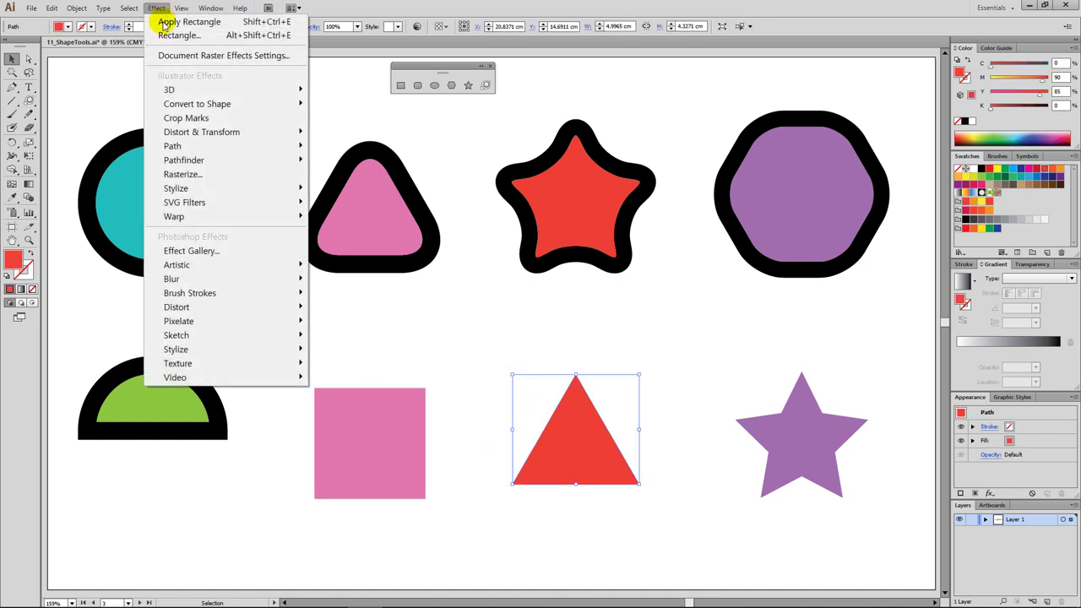
{"action": "mouse_move", "coordinate": [187, 103]}
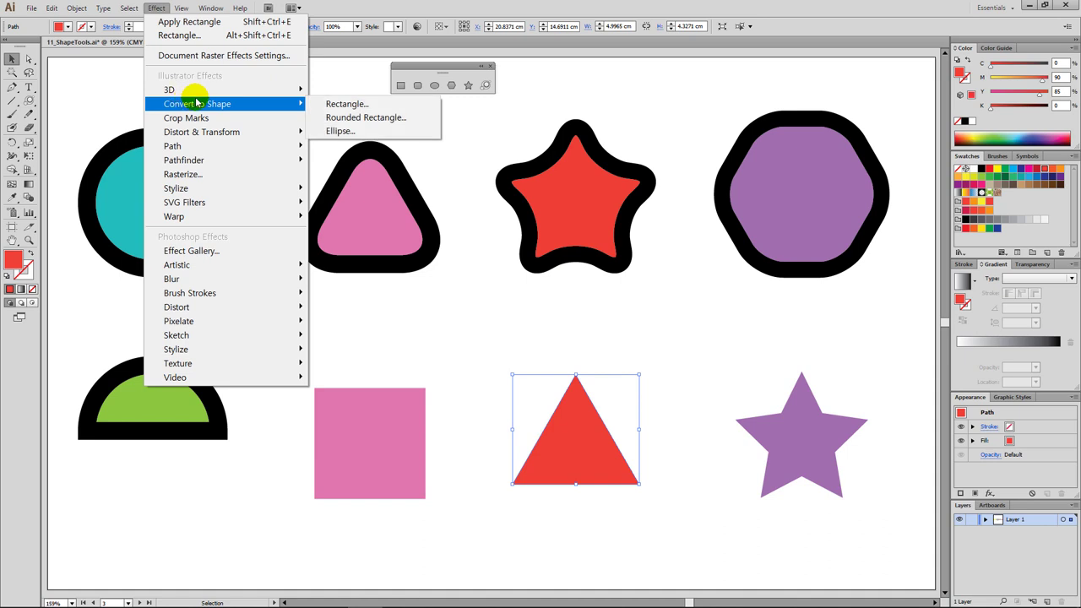
{"action": "left_click", "coordinate": [341, 117]}
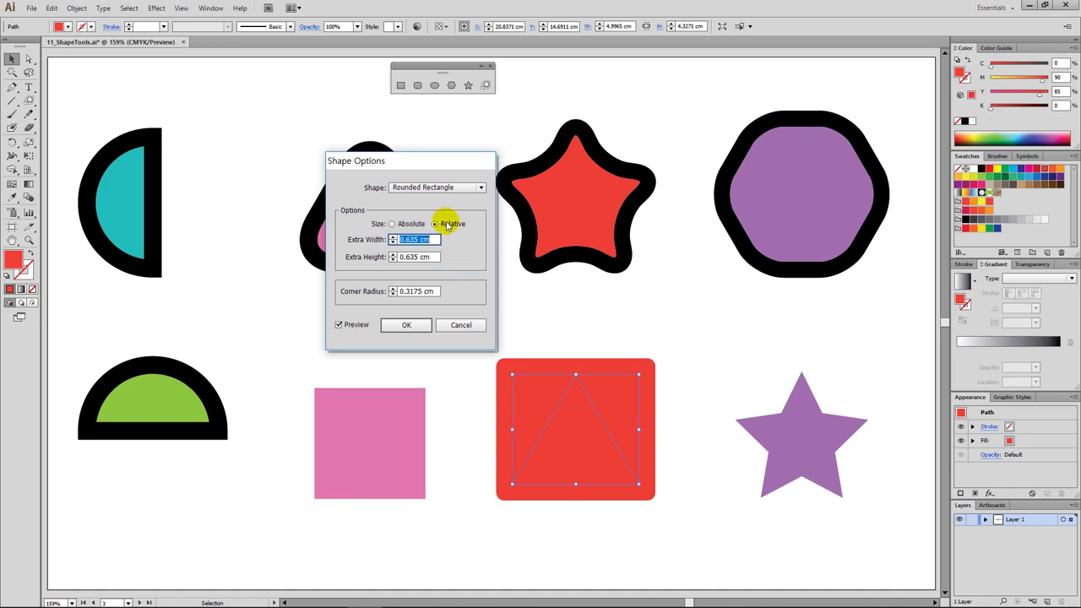
{"action": "left_click", "coordinate": [414, 223]}
{"action": "left_click", "coordinate": [435, 224]}
{"action": "left_click", "coordinate": [401, 224]}
{"action": "left_click", "coordinate": [435, 224]}
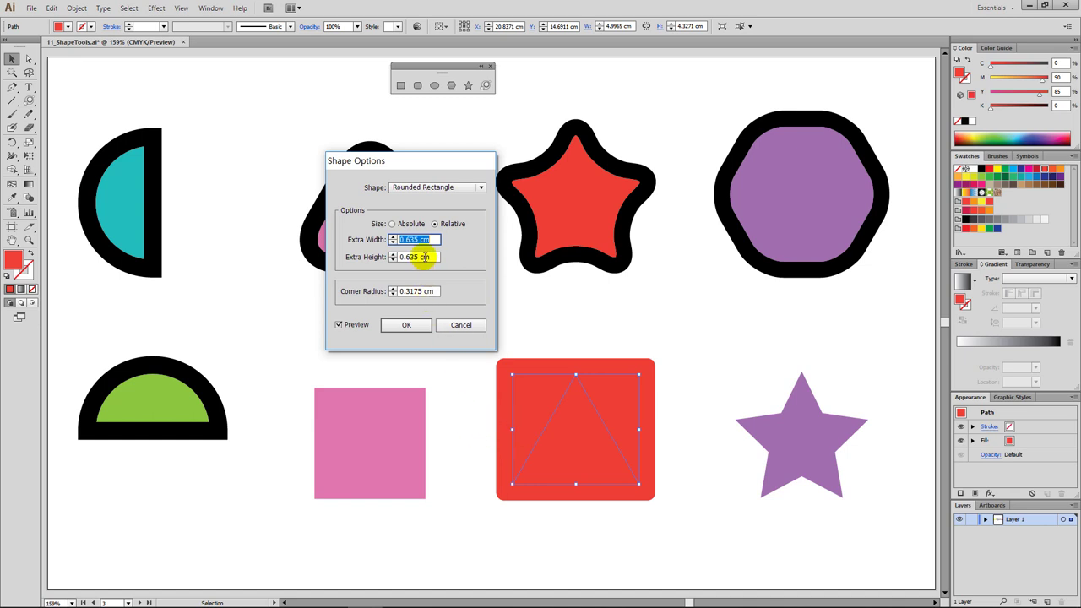
{"action": "left_click", "coordinate": [429, 293]}
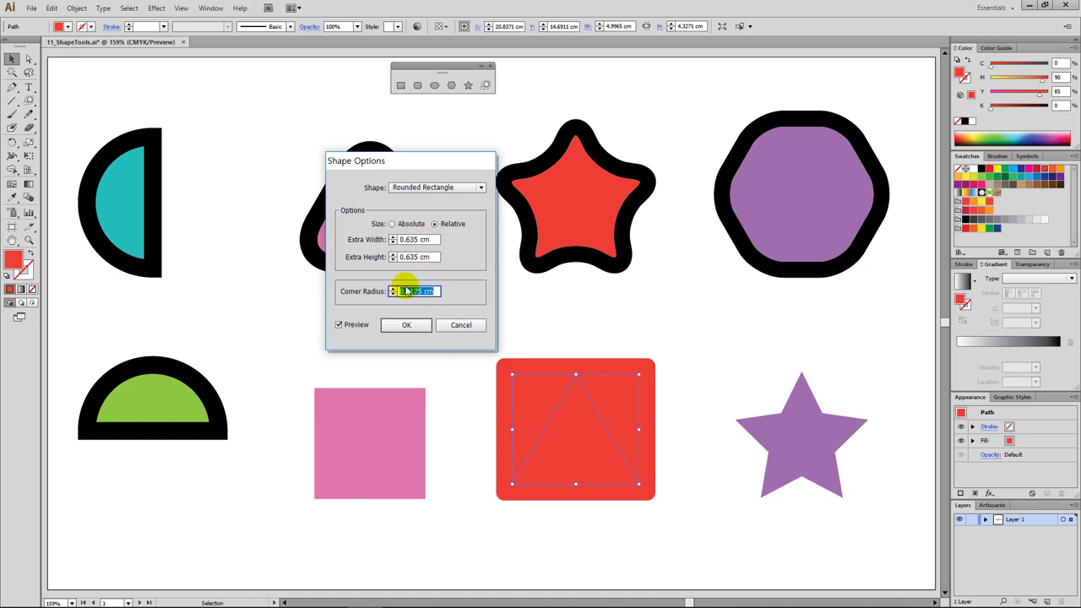
{"action": "type", "text": "1"}
{"action": "left_click", "coordinate": [409, 325]}
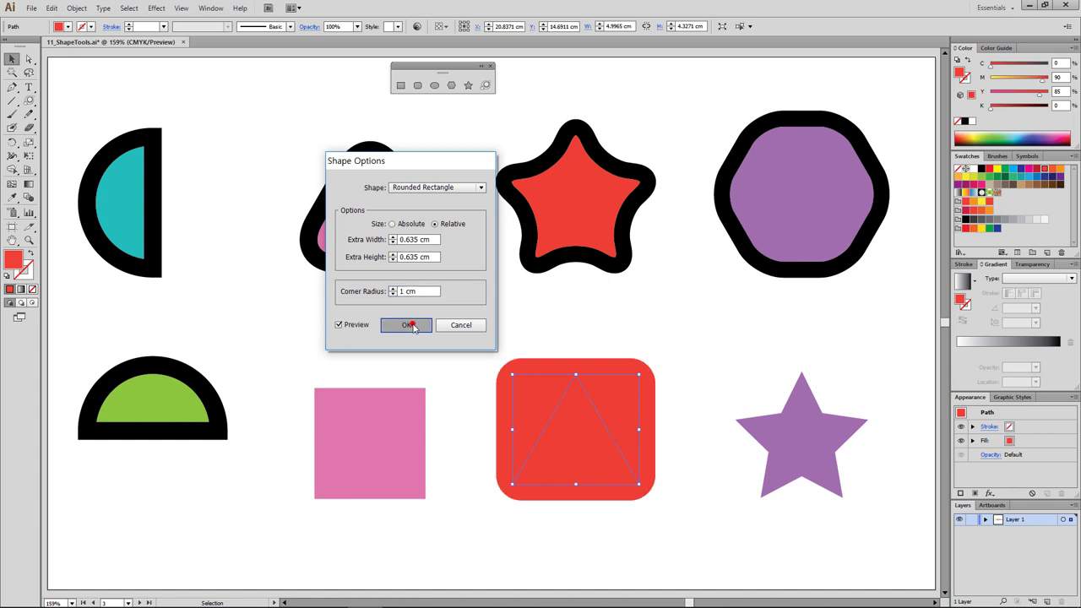
Select the red shape to reveal its original triangle path, then deselect it
{"action": "left_click", "coordinate": [592, 325]}
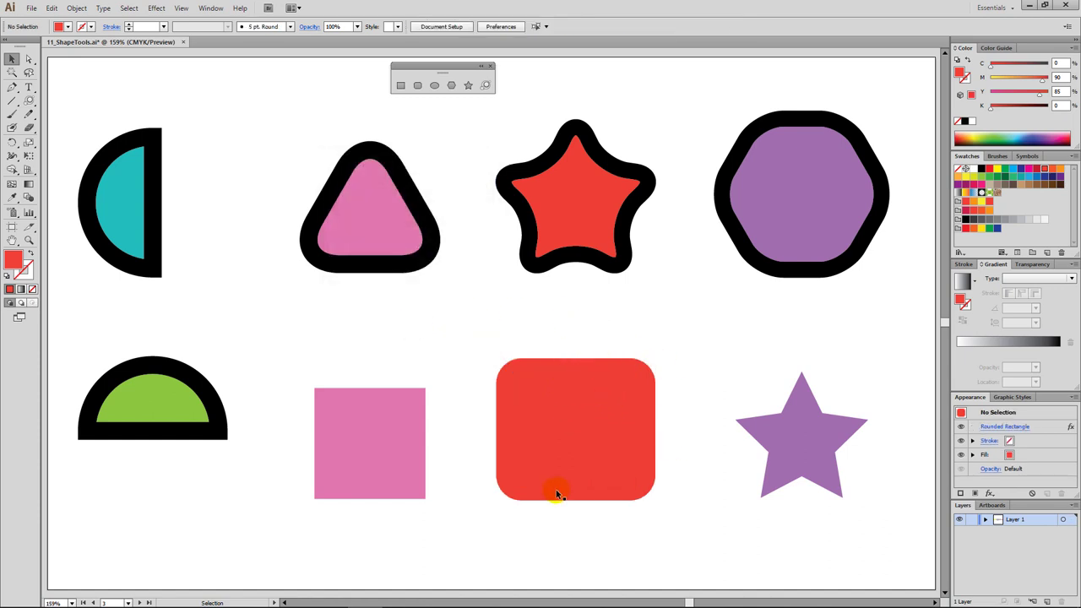
{"action": "left_click", "coordinate": [585, 376]}
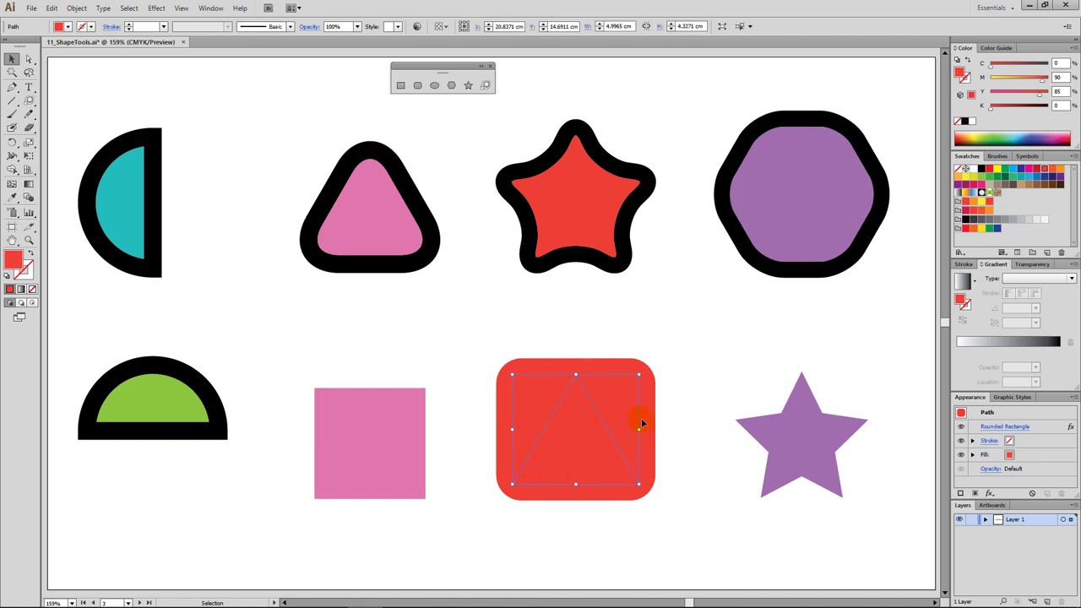
{"action": "left_click", "coordinate": [686, 415]}
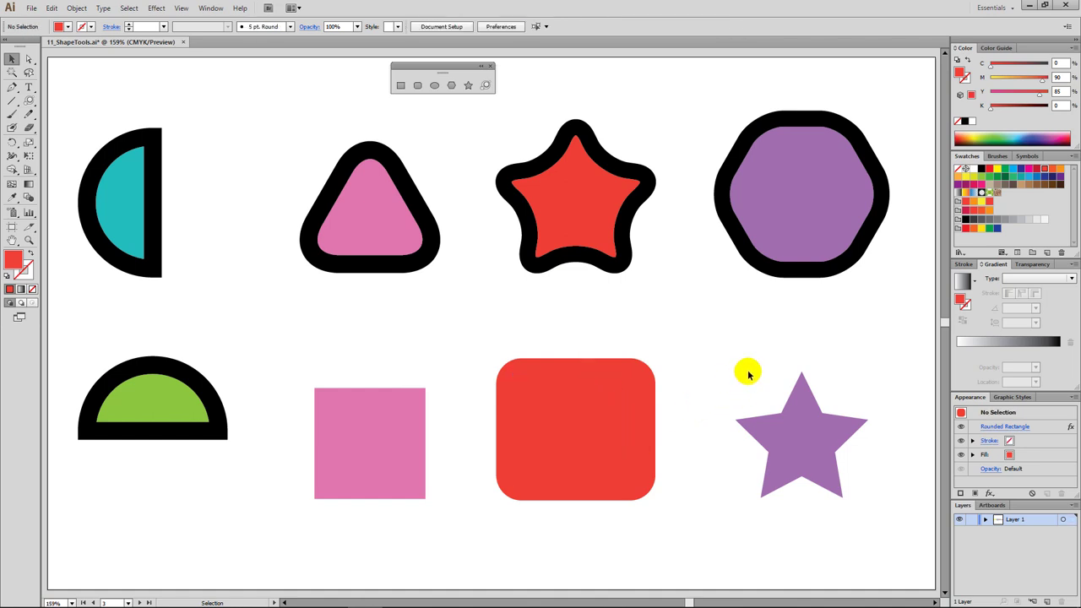
Apply an Ellipse shape effect to the purple star, Relative size with 0.635 cm extra
{"action": "left_click", "coordinate": [815, 473]}
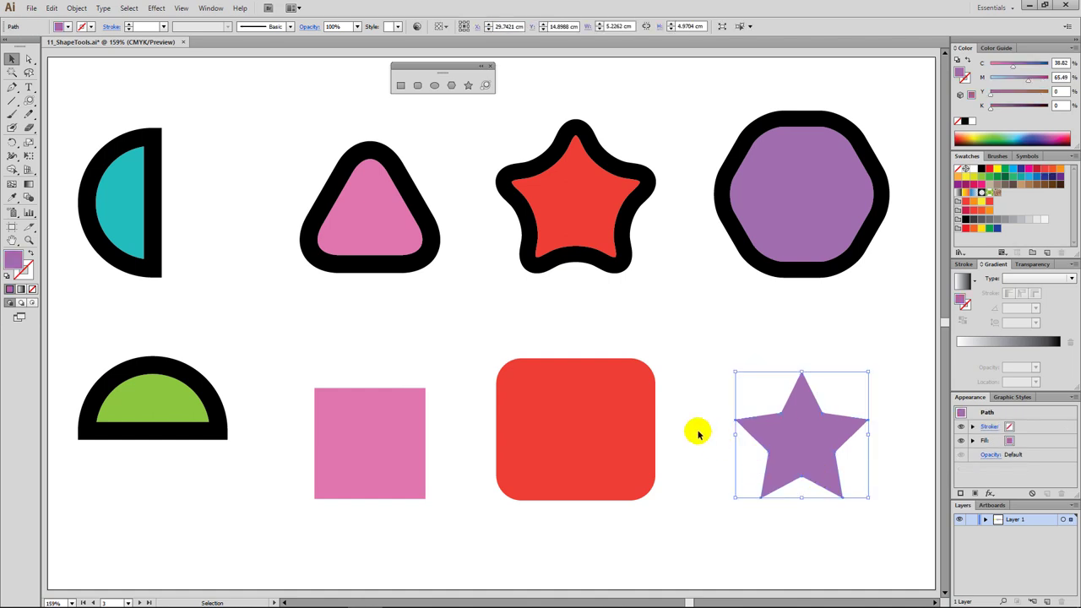
{"action": "left_click", "coordinate": [157, 10]}
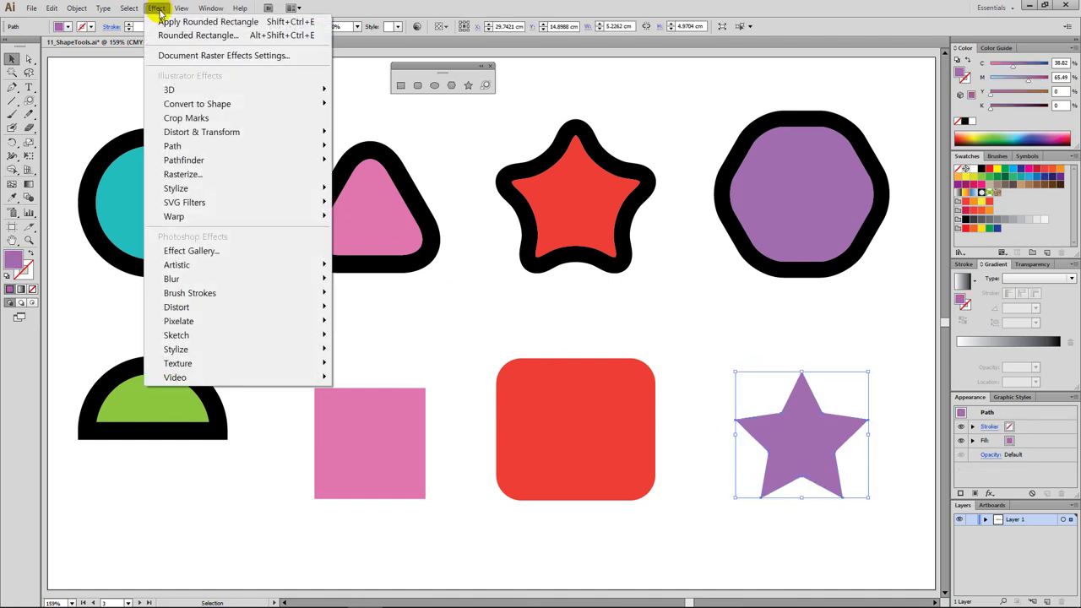
{"action": "mouse_move", "coordinate": [188, 103]}
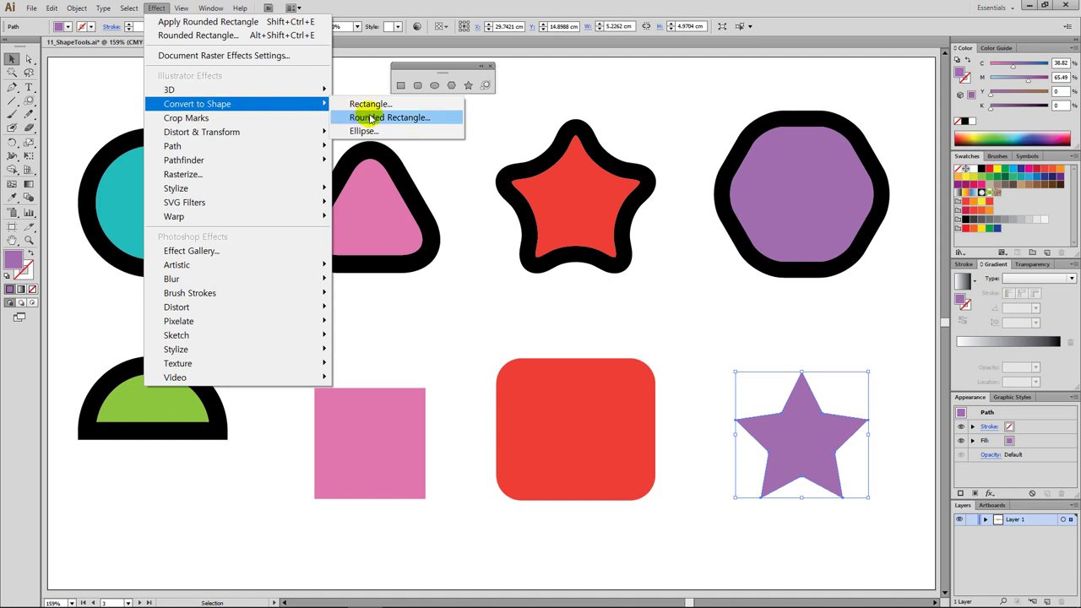
{"action": "left_click", "coordinate": [403, 133]}
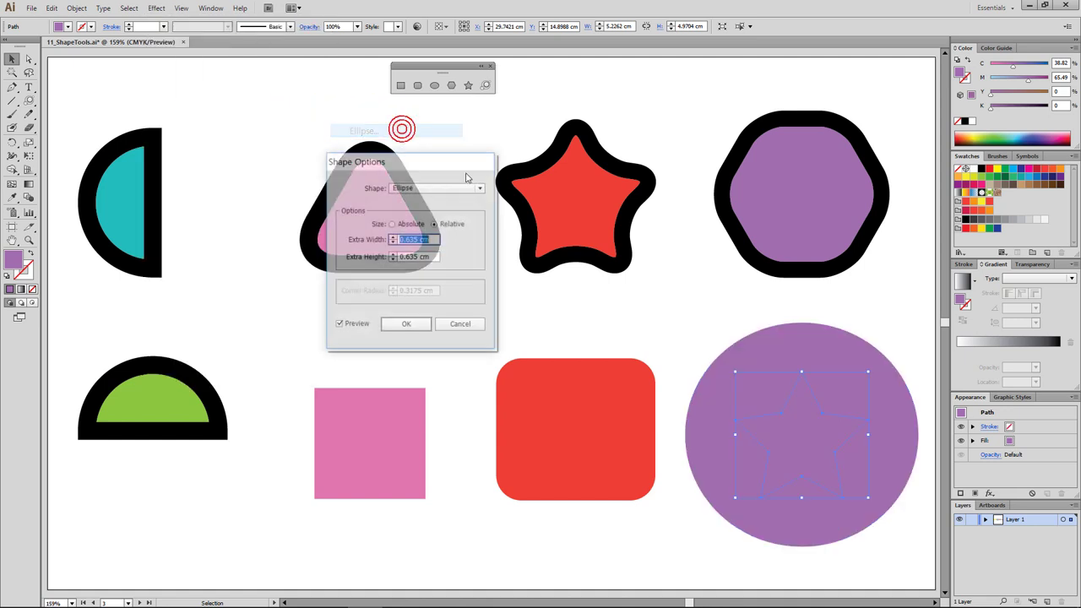
{"action": "left_click", "coordinate": [392, 225]}
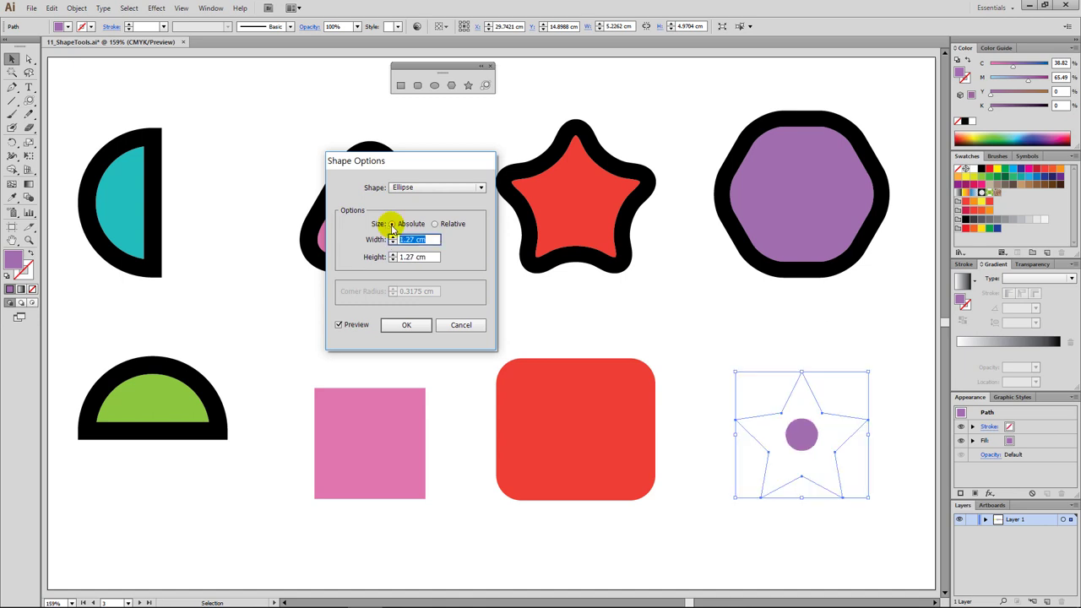
{"action": "left_click", "coordinate": [440, 225]}
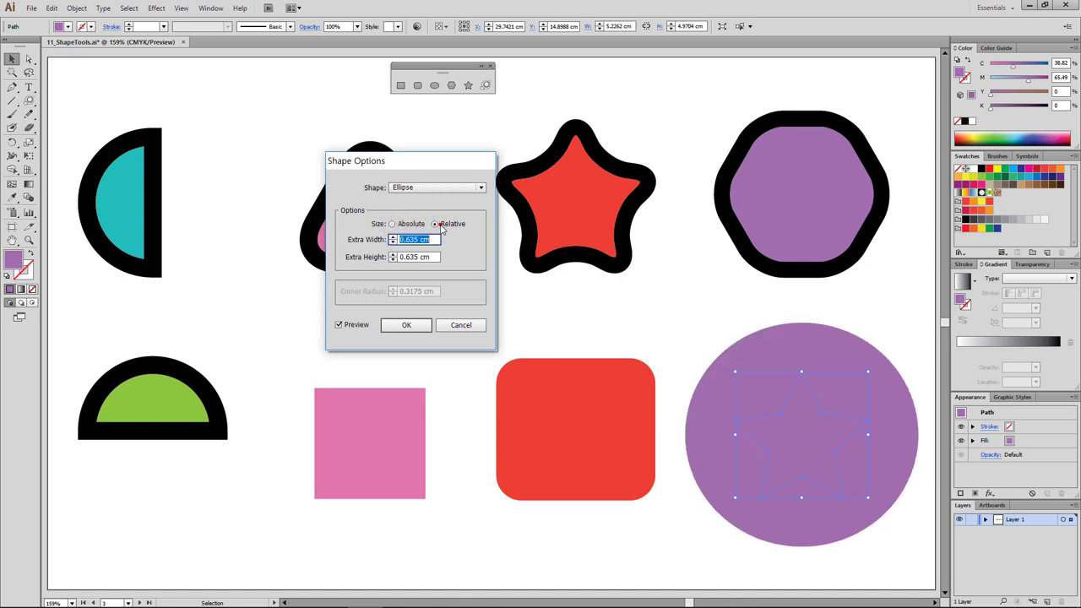
{"action": "left_click", "coordinate": [409, 224]}
{"action": "left_click", "coordinate": [436, 225]}
{"action": "left_click", "coordinate": [408, 223]}
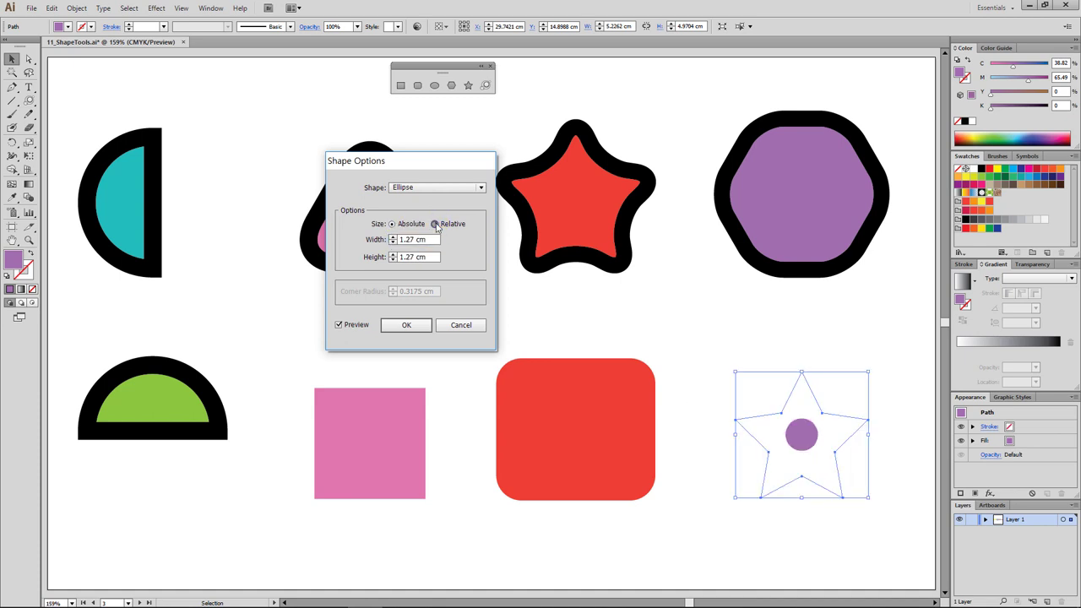
{"action": "left_click", "coordinate": [436, 225]}
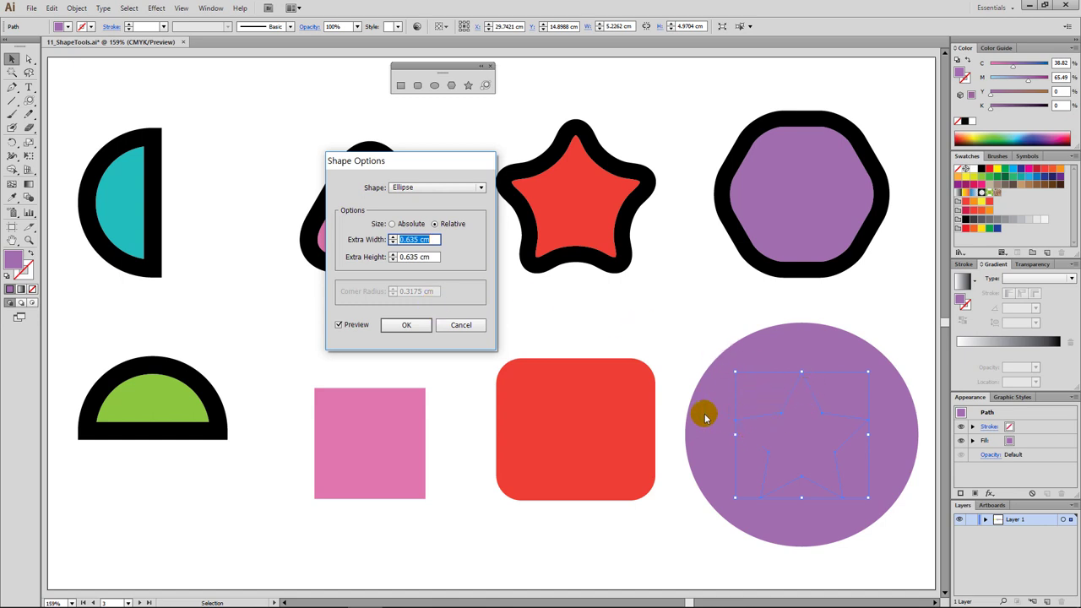
{"action": "left_click", "coordinate": [406, 325]}
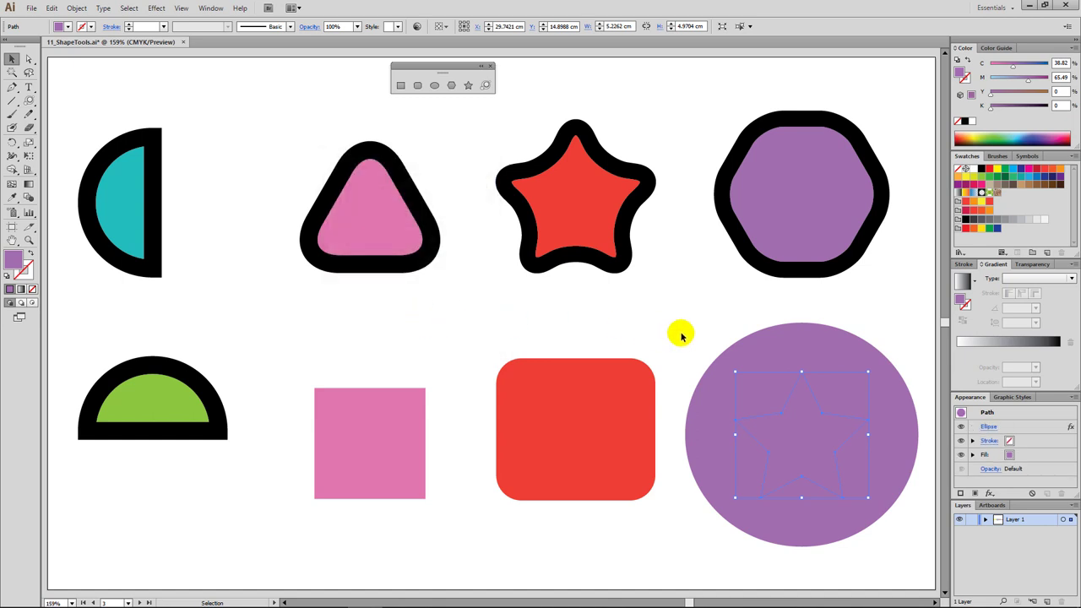
Deselect the purple circle and pan toward the second artboard
{"action": "left_click", "coordinate": [811, 390]}
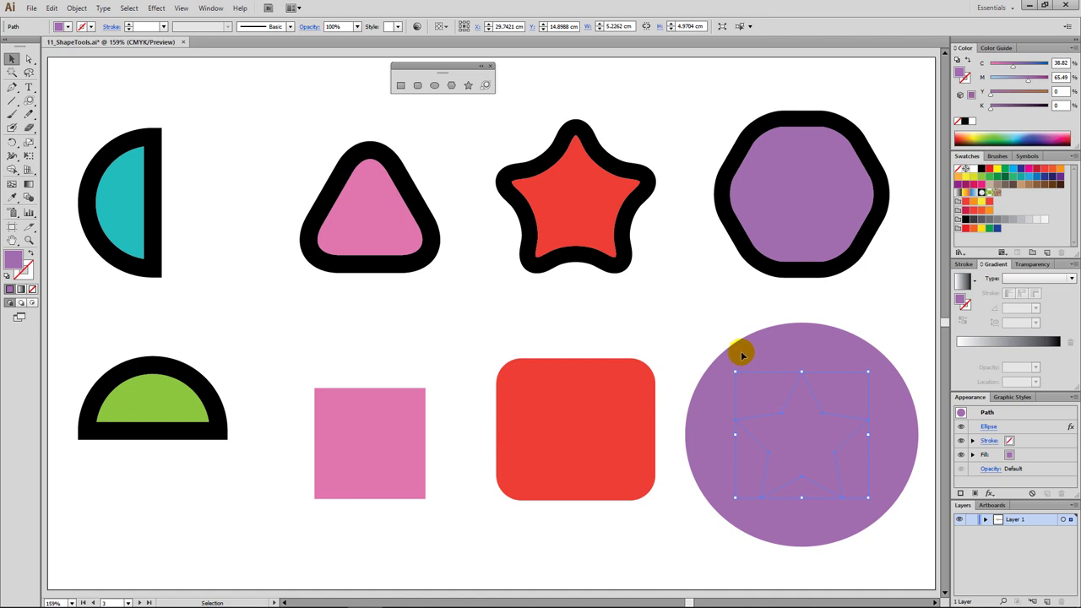
{"action": "left_click", "coordinate": [708, 311]}
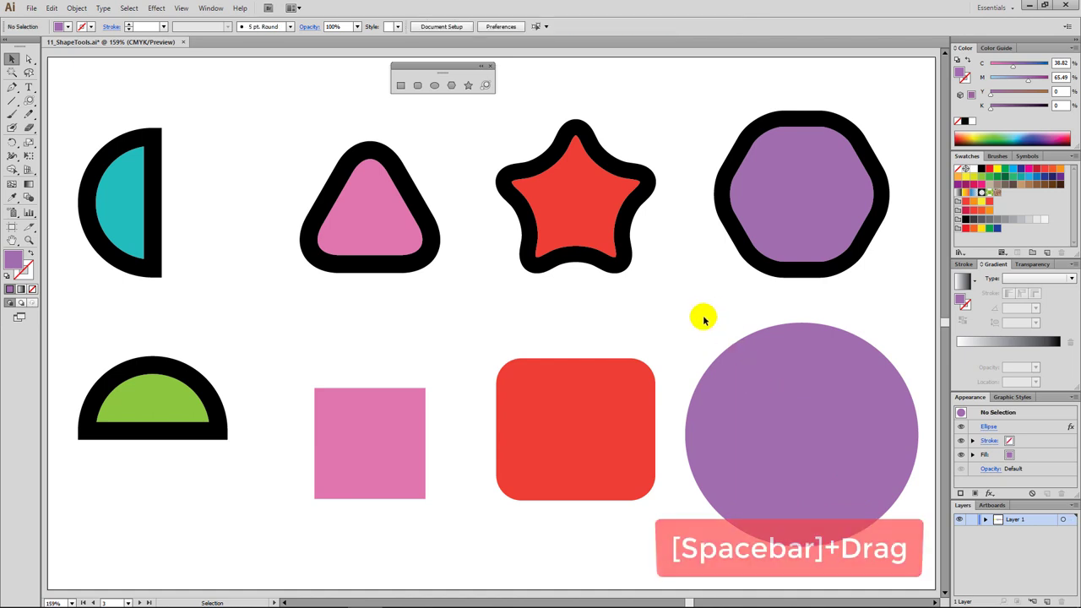
{"action": "key", "text": "space"}
{"action": "left_click_drag", "start_coordinate": [786, 332], "coordinate": [532, 310]}
Pan the view over to the second artboard and select the teal square
{"action": "left_click_drag", "start_coordinate": [816, 279], "coordinate": [705, 265]}
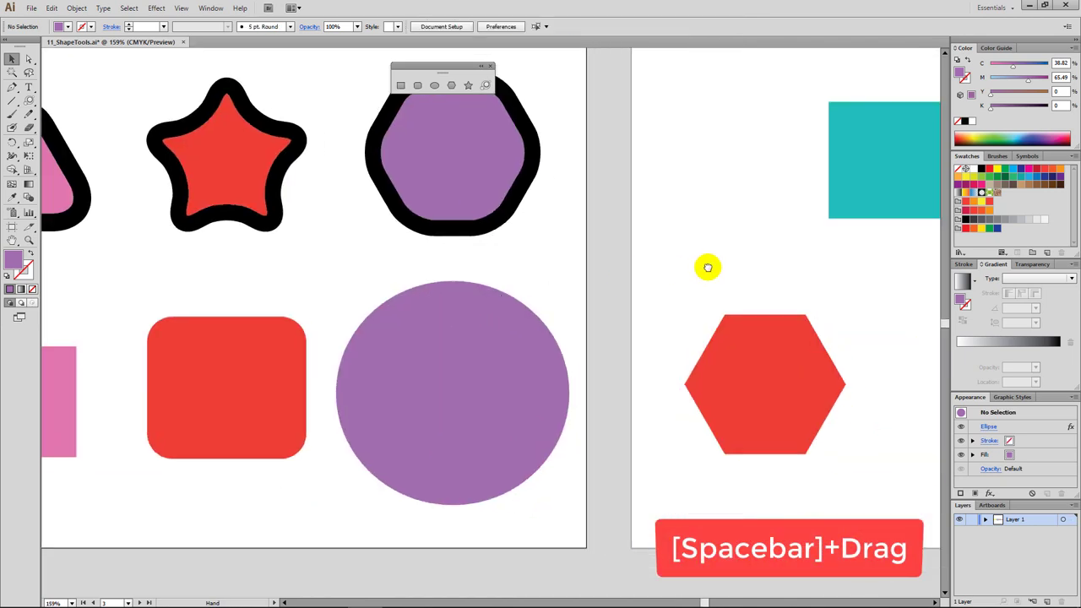
{"action": "left_click_drag", "start_coordinate": [921, 279], "coordinate": [625, 273]}
{"action": "left_click_drag", "start_coordinate": [707, 273], "coordinate": [465, 268]}
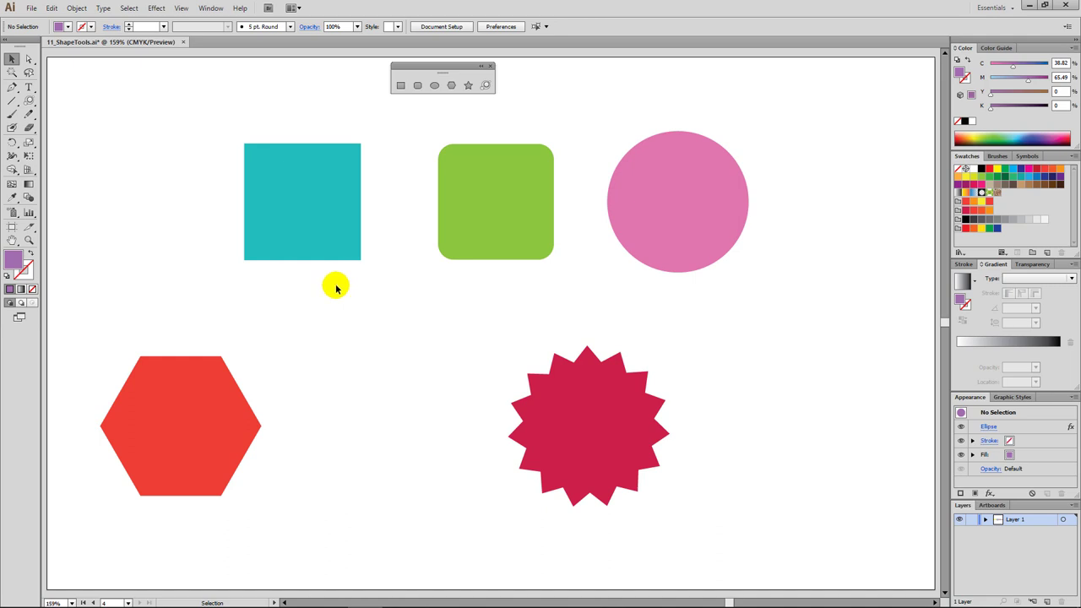
{"action": "left_click", "coordinate": [322, 244]}
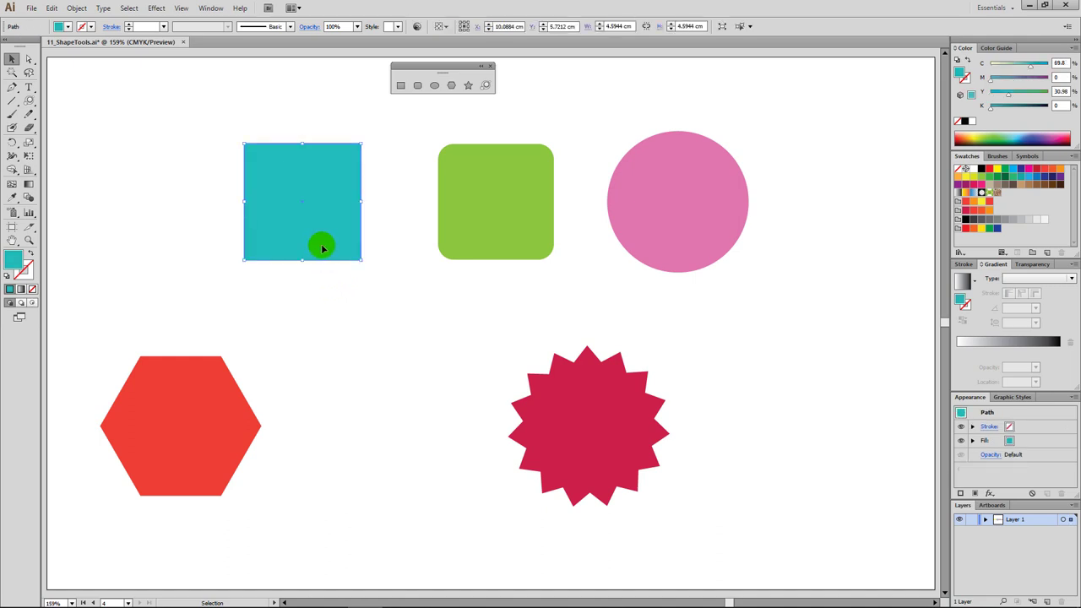
Apply a 100% Pucker & Bloat to the teal square, bloating it into a four-lobed clover
{"action": "left_click", "coordinate": [158, 9]}
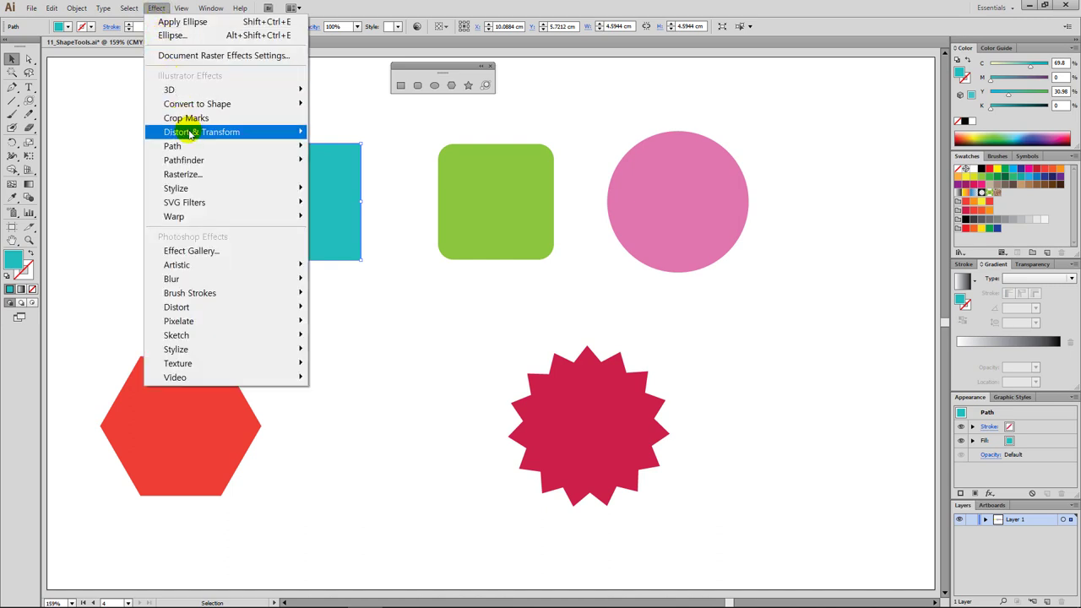
{"action": "mouse_move", "coordinate": [193, 132]}
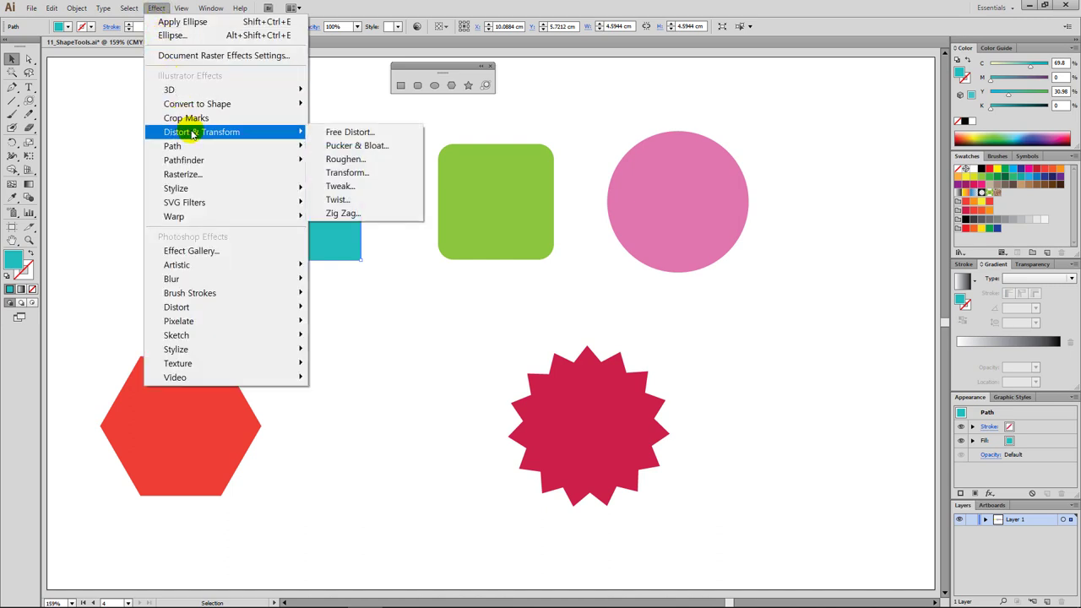
{"action": "left_click", "coordinate": [352, 146]}
{"action": "left_click_drag", "start_coordinate": [342, 230], "coordinate": [367, 326]}
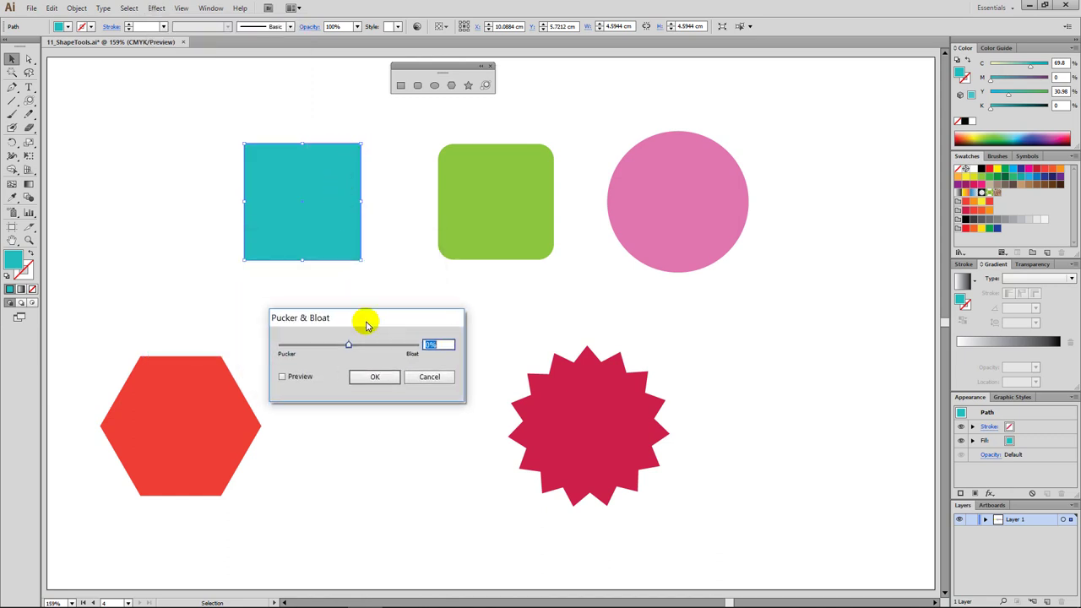
{"action": "left_click", "coordinate": [297, 377]}
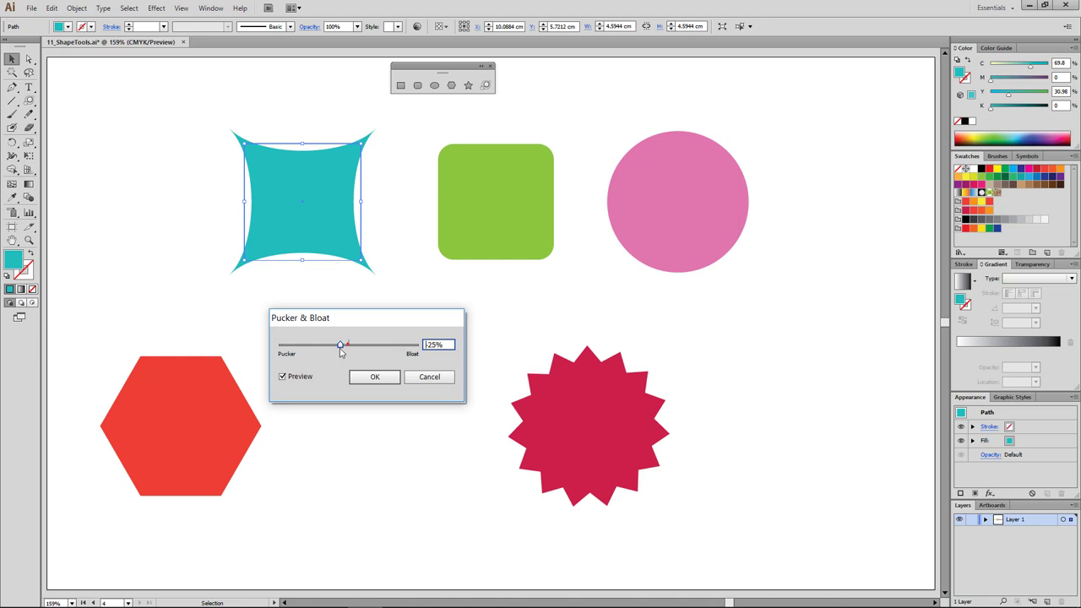
{"action": "left_click_drag", "start_coordinate": [335, 351], "coordinate": [424, 348]}
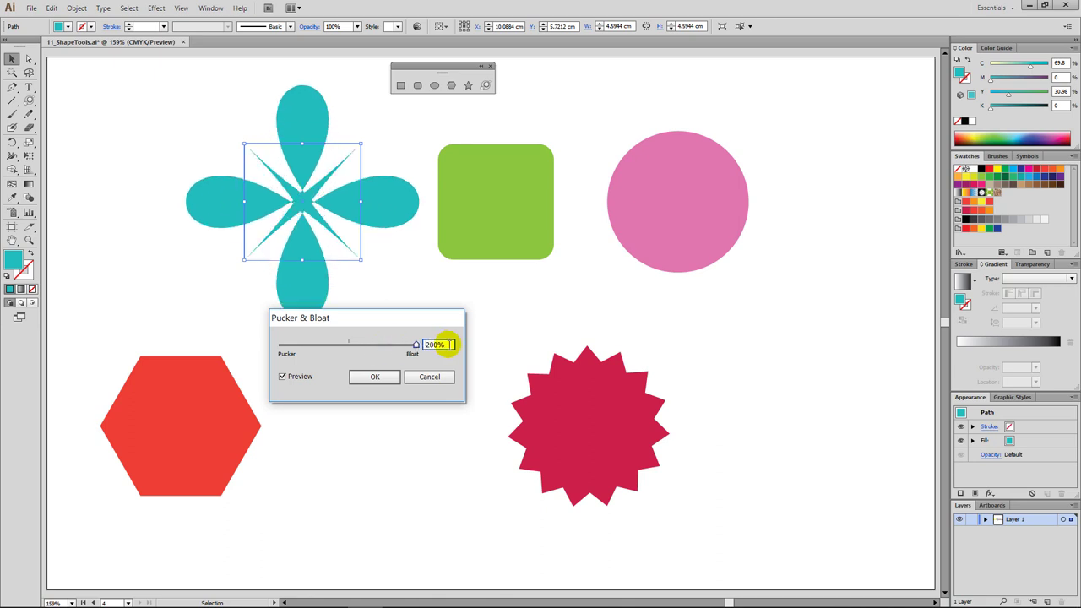
{"action": "double_click", "coordinate": [446, 345]}
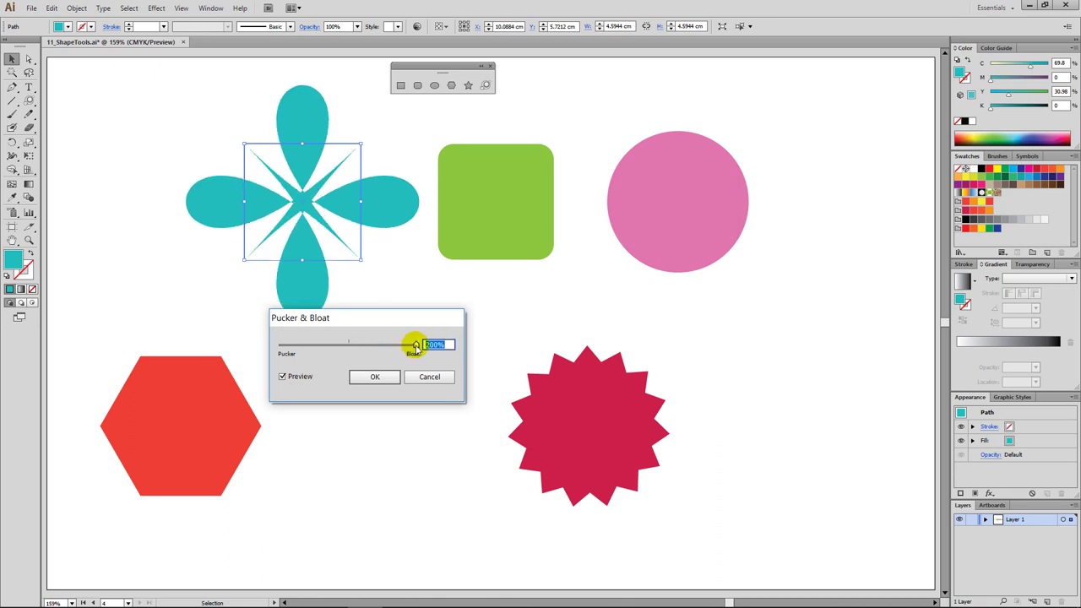
{"action": "type", "text": "1"}
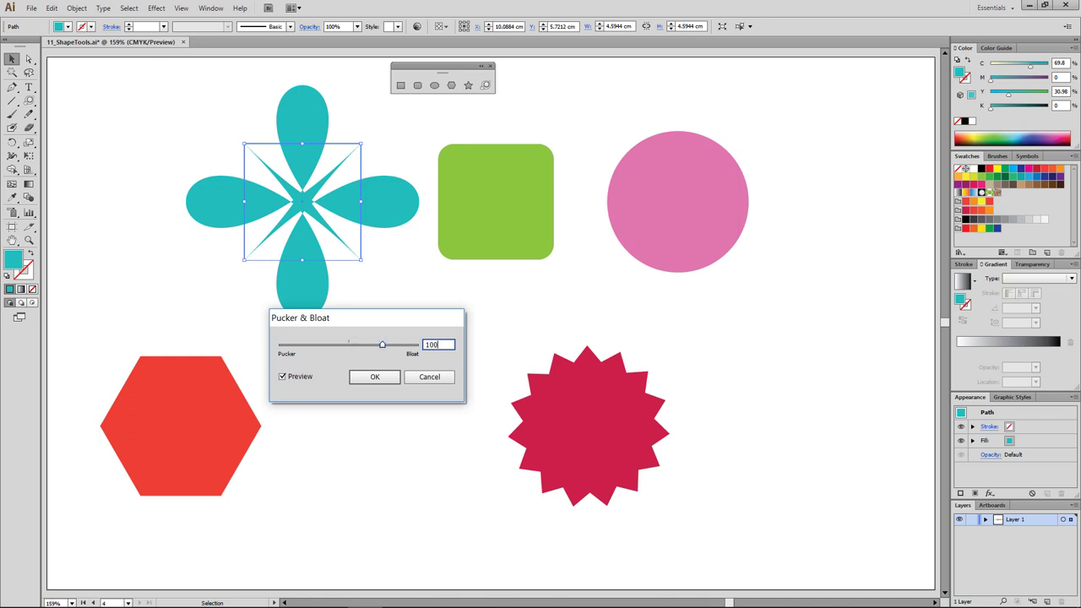
{"action": "type", "text": "00"}
{"action": "left_click", "coordinate": [391, 377]}
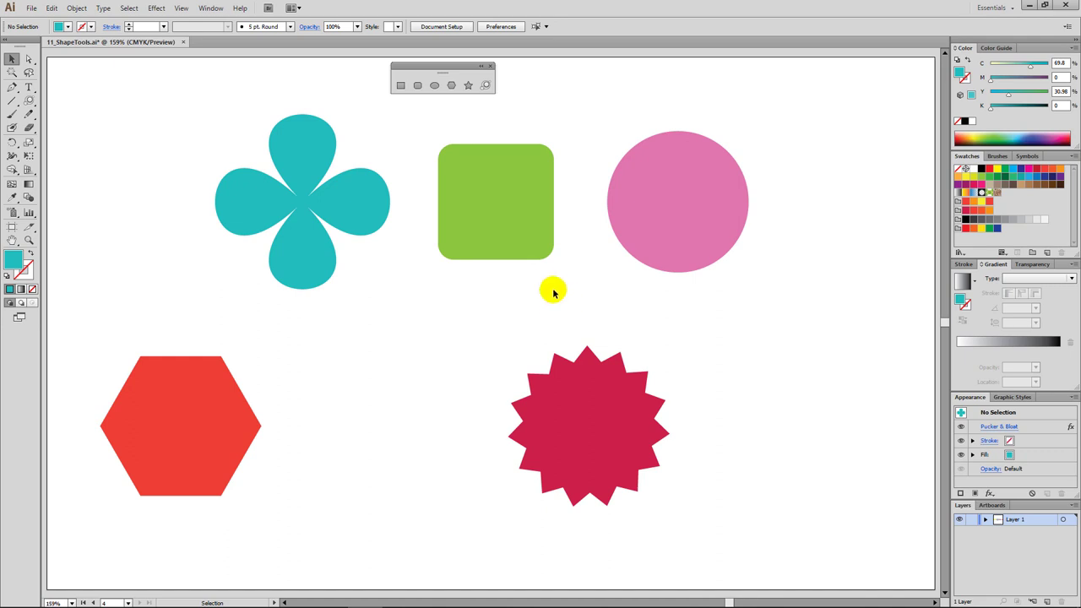
Give the green rounded square a 110% Pucker & Bloat, then deselect it
{"action": "left_click", "coordinate": [506, 203]}
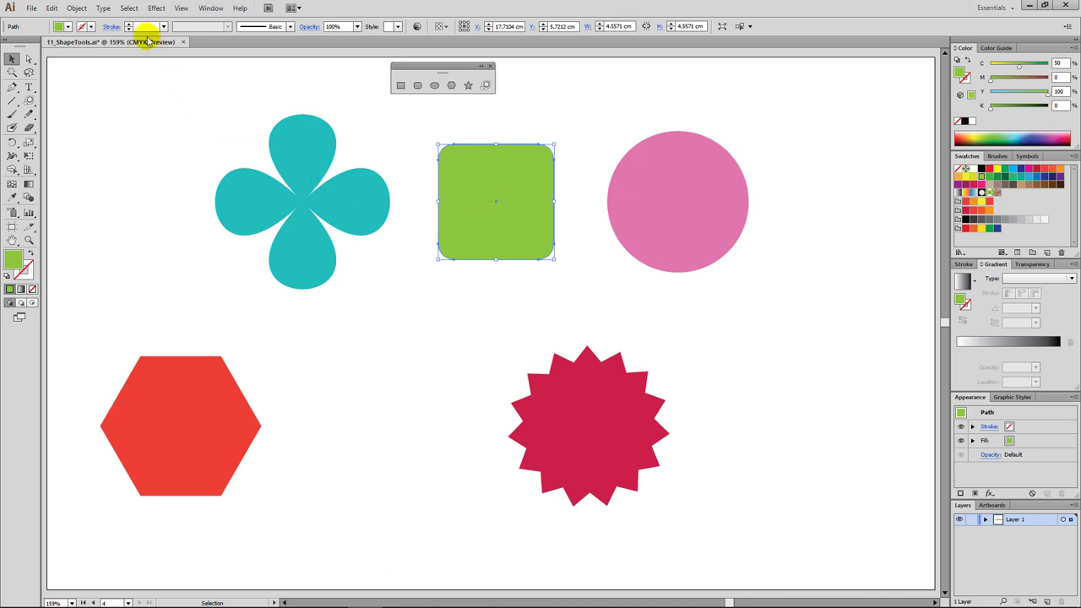
{"action": "left_click", "coordinate": [155, 7]}
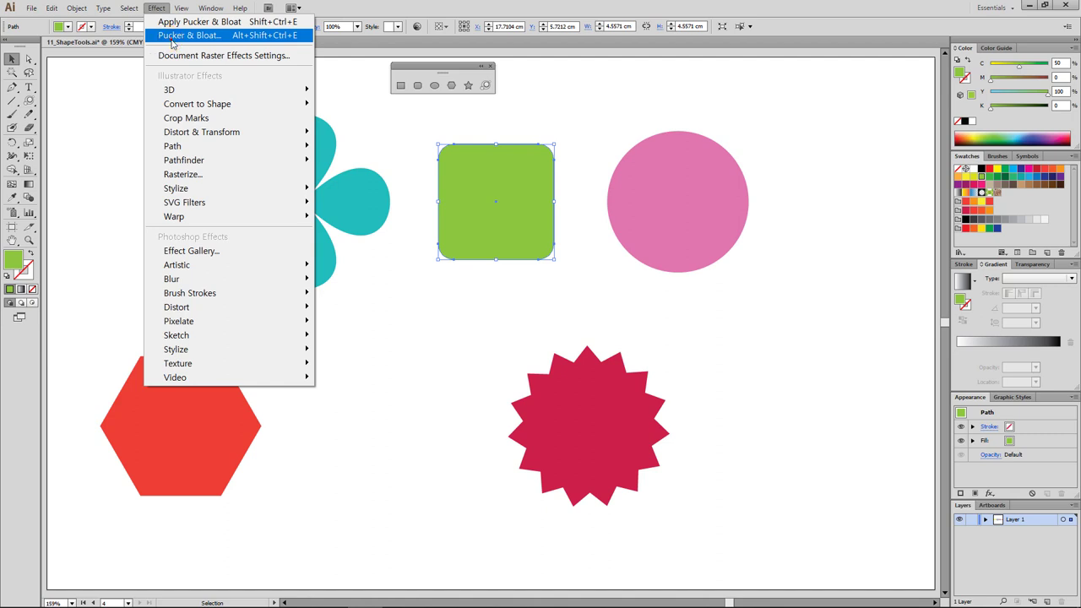
{"action": "left_click", "coordinate": [172, 37]}
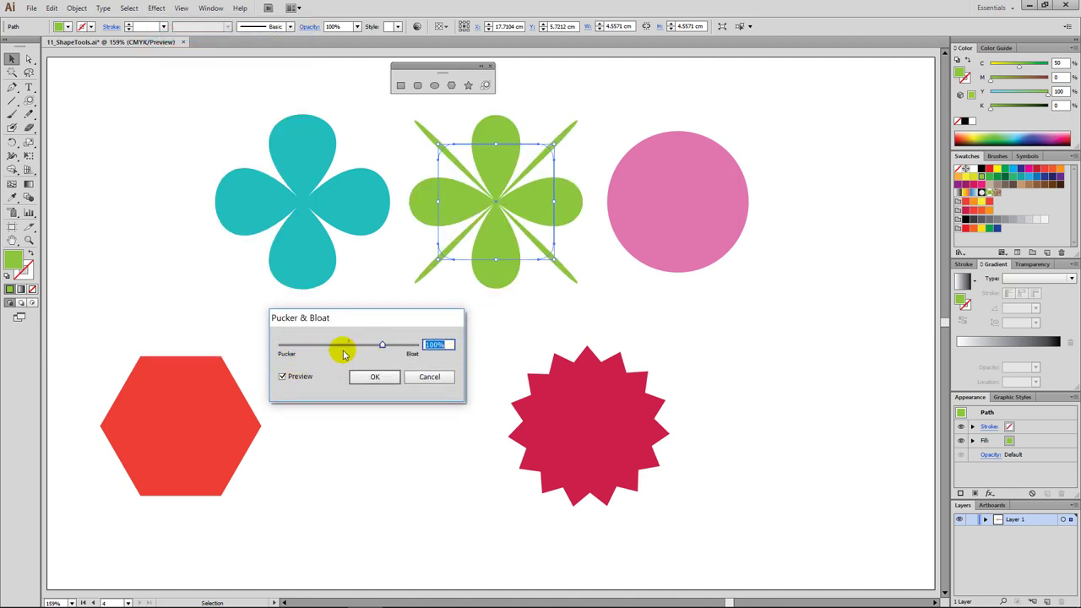
{"action": "left_click_drag", "start_coordinate": [381, 345], "coordinate": [415, 365]}
{"action": "double_click", "coordinate": [446, 346]}
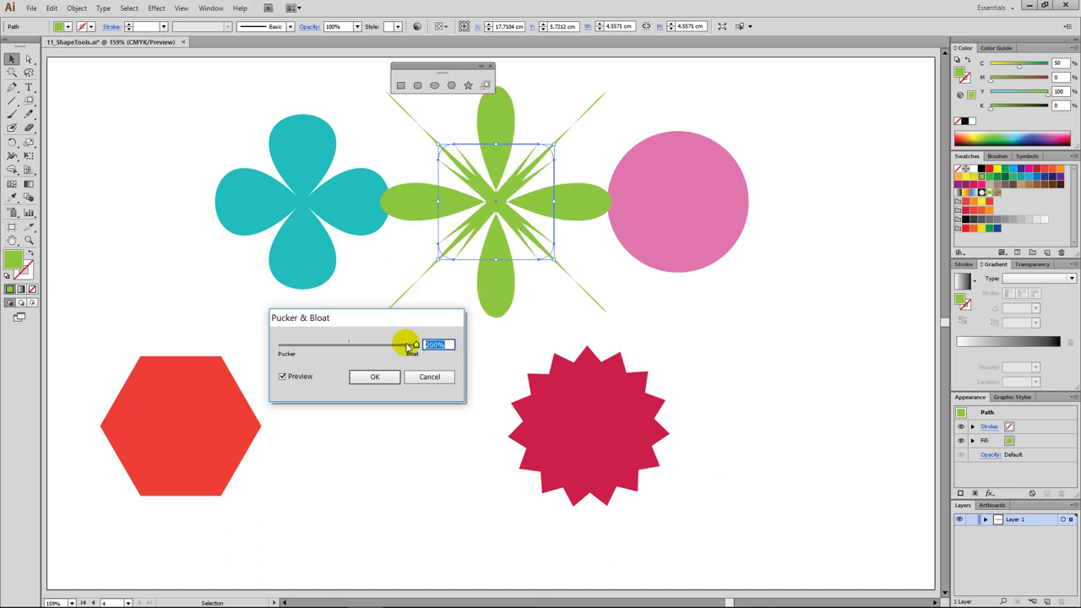
{"action": "type", "text": "110"}
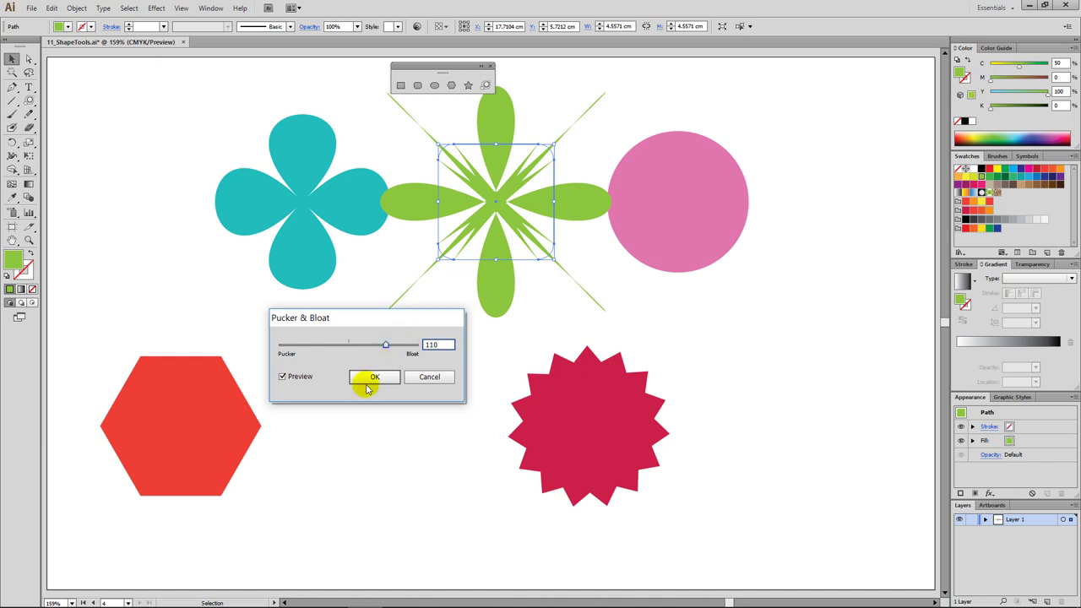
{"action": "left_click", "coordinate": [372, 378]}
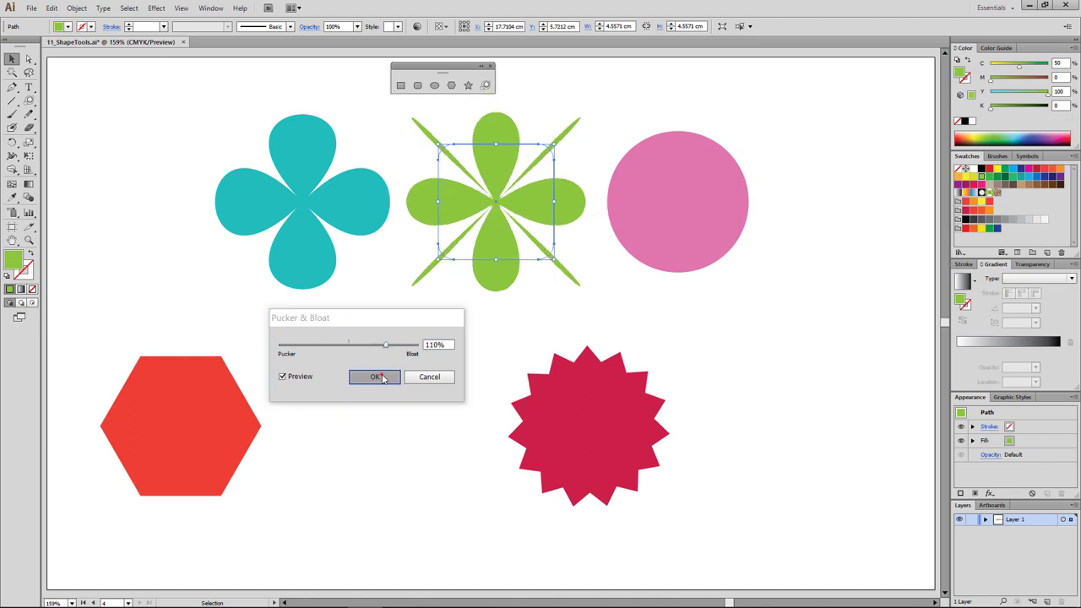
{"action": "left_click", "coordinate": [654, 326]}
{"action": "left_click", "coordinate": [708, 207]}
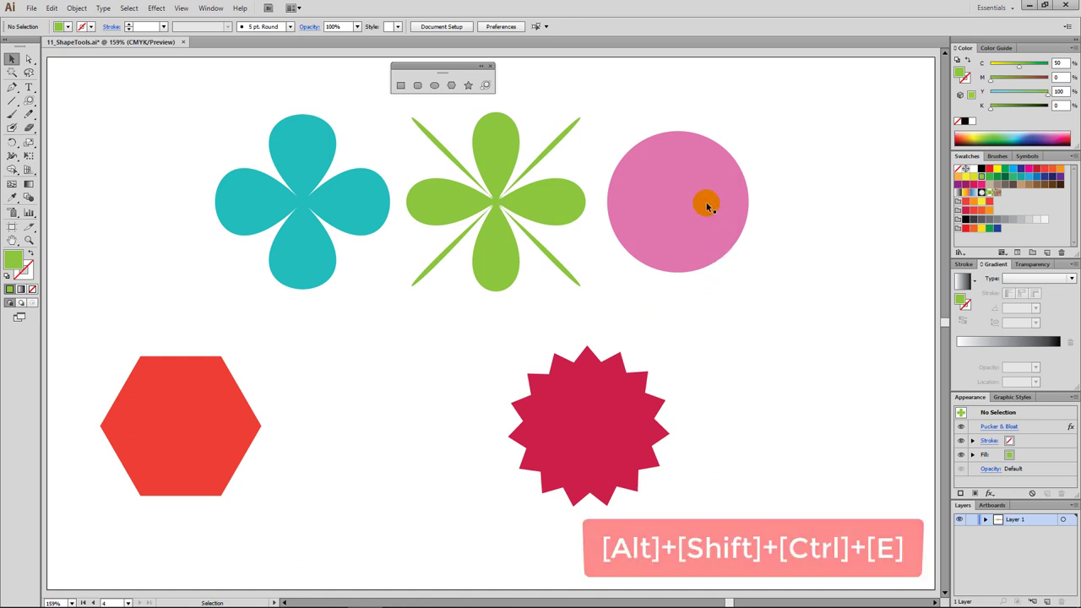
Give the pink circle a 25% Pucker & Bloat via Ctrl+Alt+Shift+E, then deselect it
{"action": "left_click", "coordinate": [708, 207]}
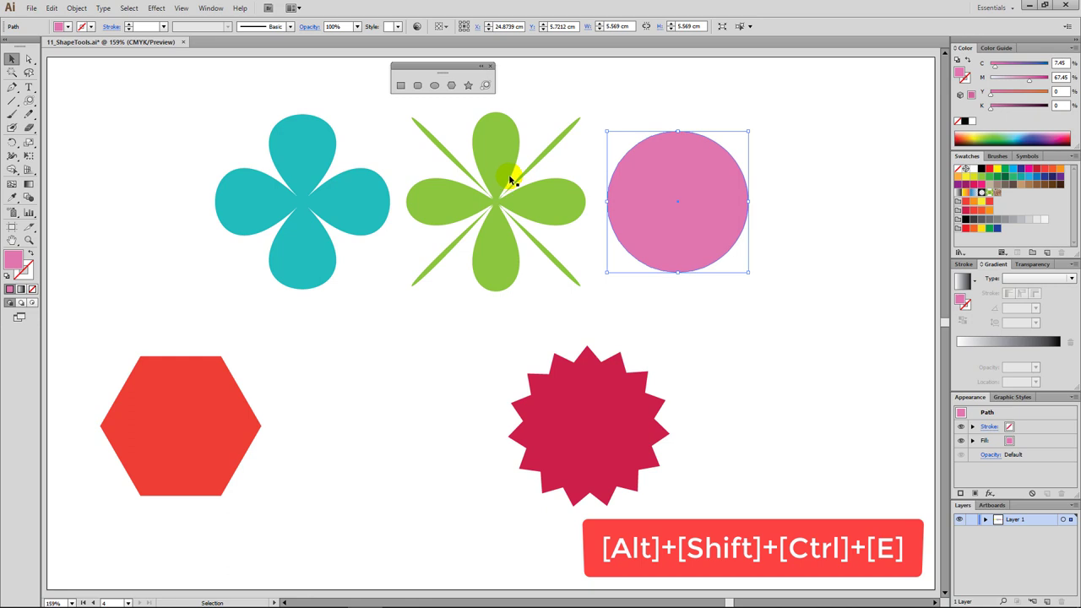
{"action": "key", "text": "ctrl+alt+shift+e"}
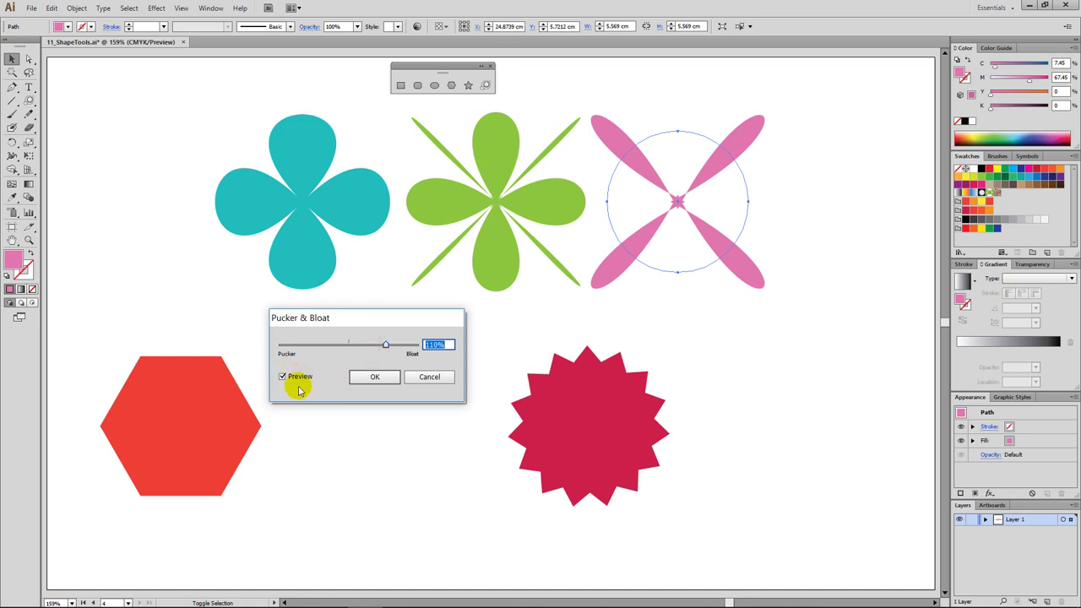
{"action": "left_click_drag", "start_coordinate": [386, 348], "coordinate": [275, 347]}
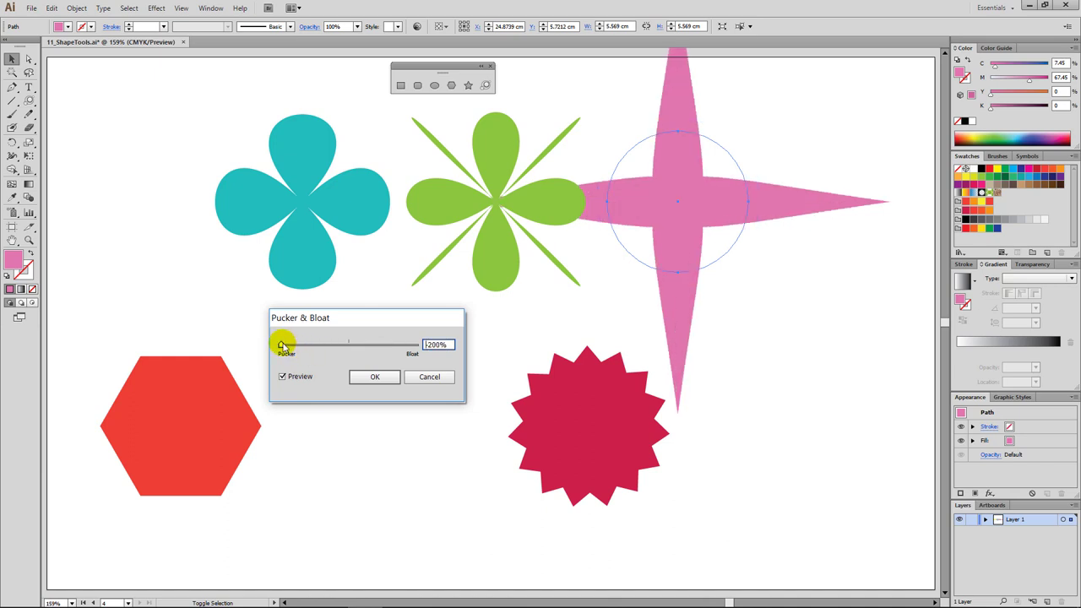
{"action": "left_click_drag", "start_coordinate": [283, 346], "coordinate": [451, 345]}
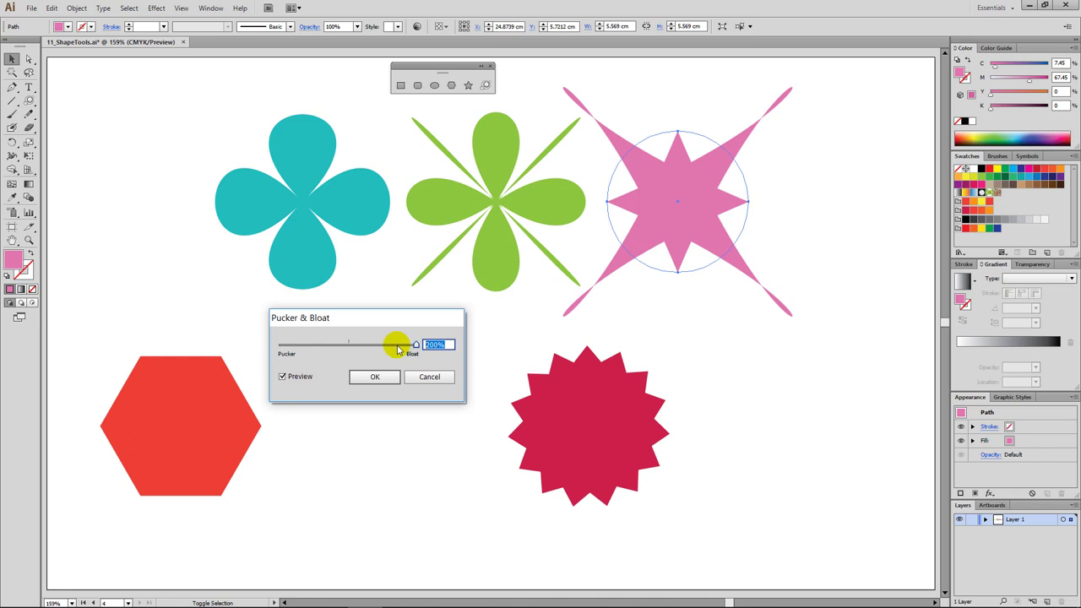
{"action": "type", "text": "25"}
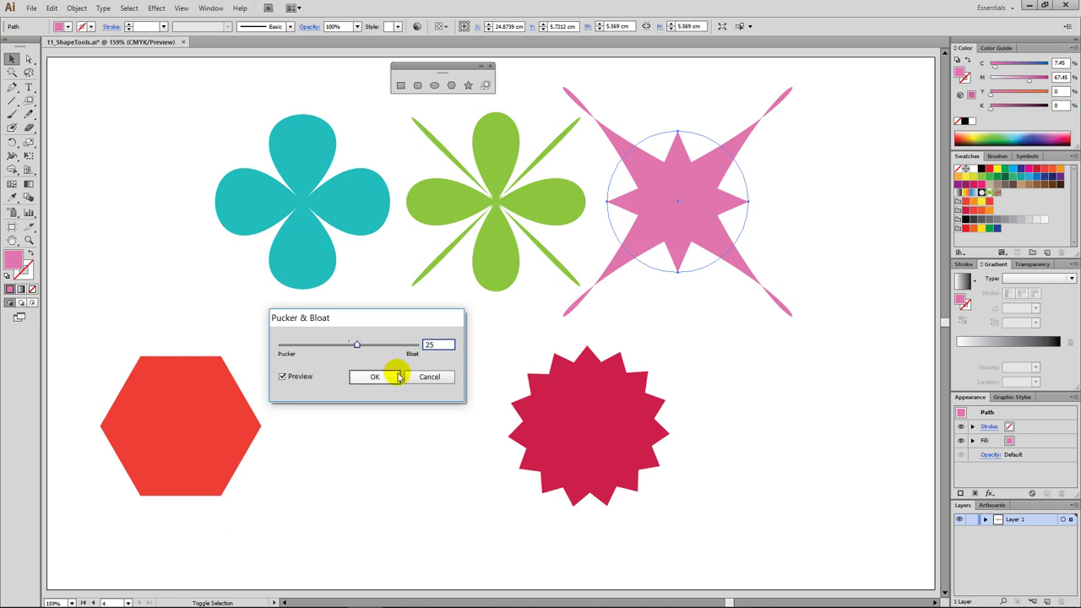
{"action": "left_click", "coordinate": [375, 377]}
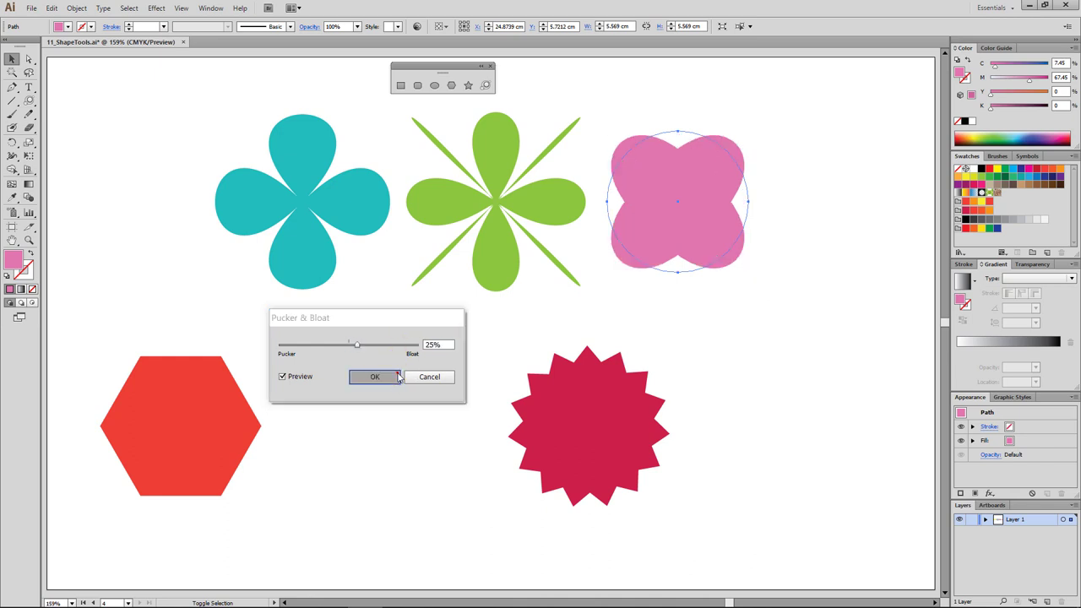
{"action": "left_click", "coordinate": [722, 285]}
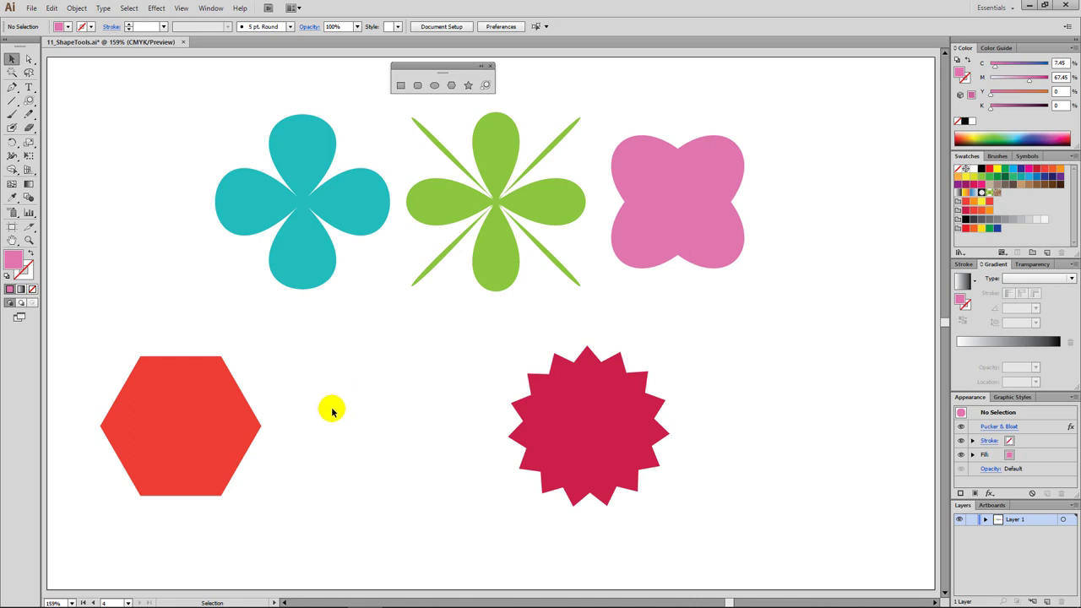
Apply a 40% Pucker & Bloat to the red hexagon, making a six-petal flower
{"action": "left_click", "coordinate": [216, 414]}
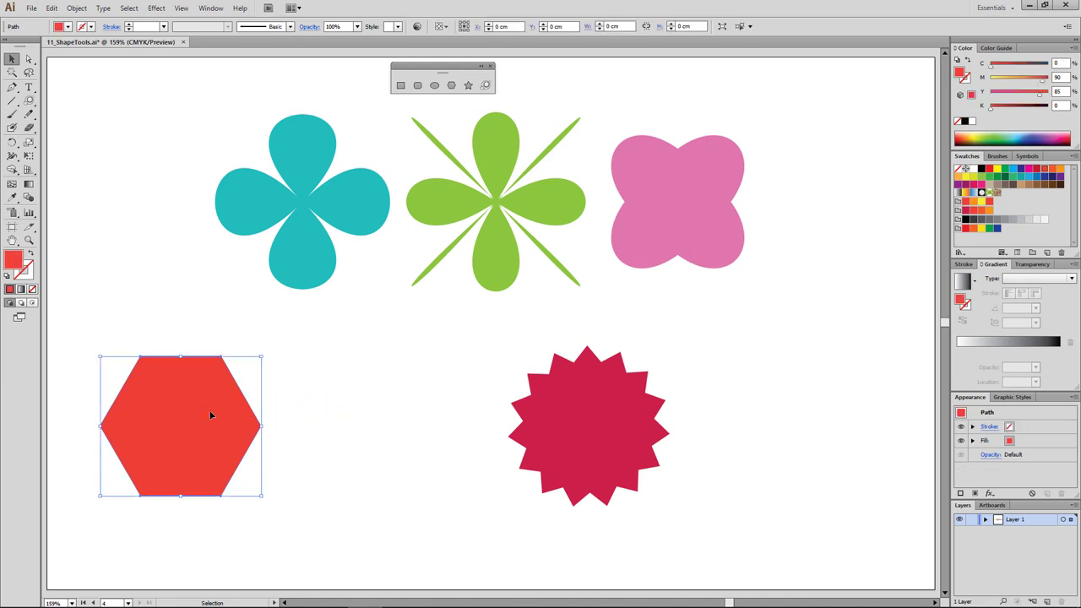
{"action": "key", "text": "ctrl+alt+shift+e"}
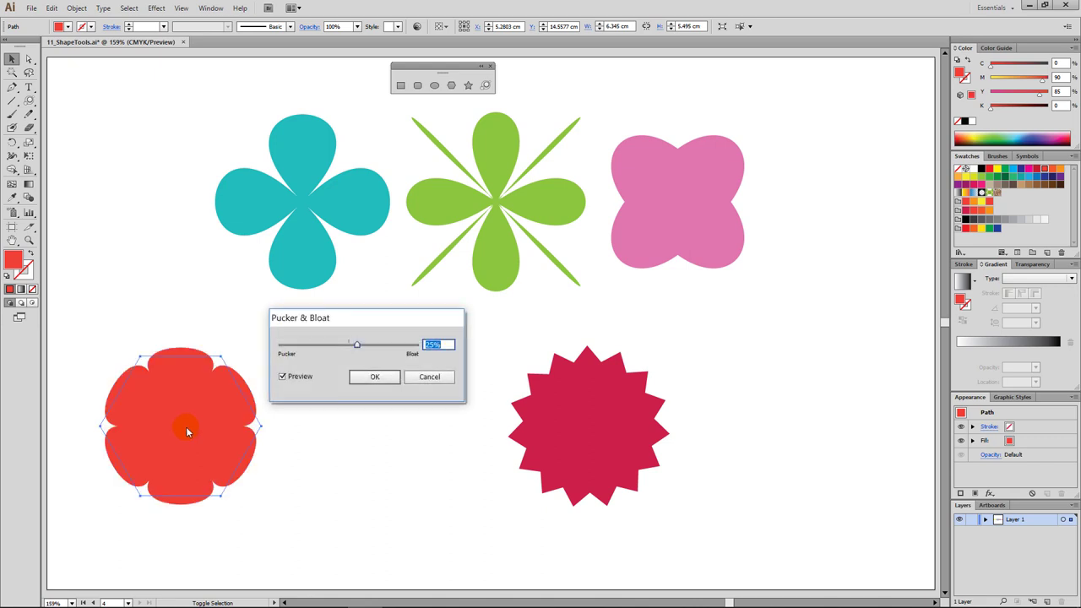
{"action": "left_click_drag", "start_coordinate": [355, 318], "coordinate": [376, 246]}
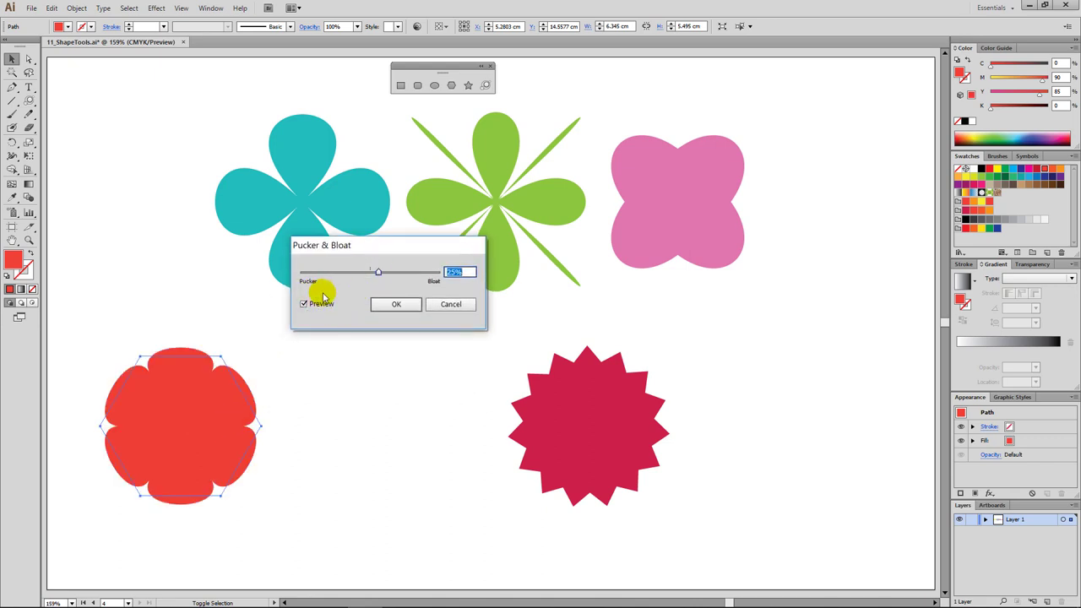
{"action": "left_click_drag", "start_coordinate": [379, 272], "coordinate": [302, 274]}
{"action": "left_click", "coordinate": [303, 276]}
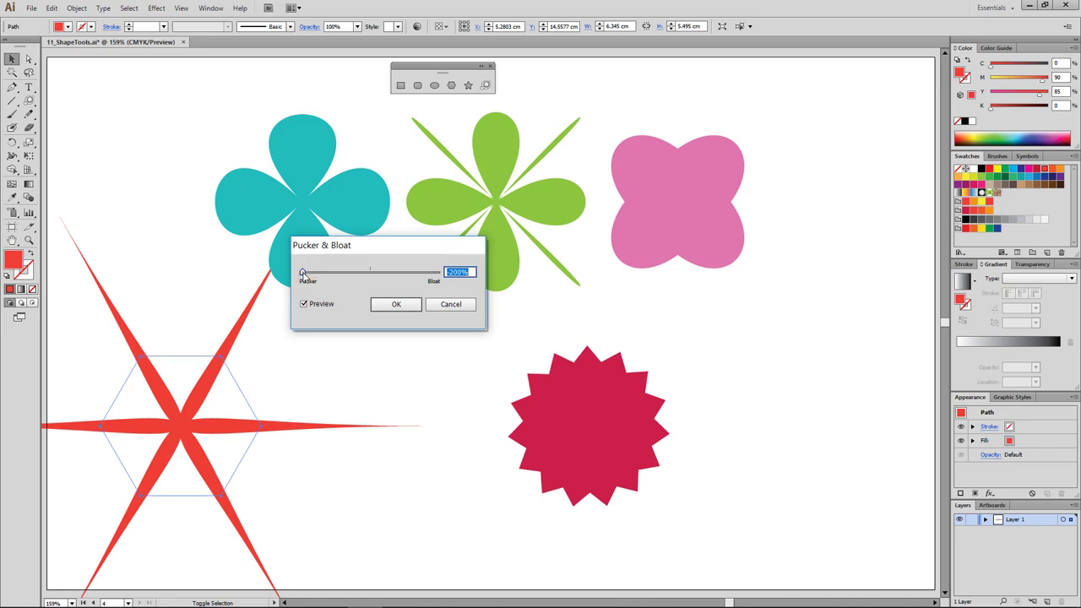
{"action": "left_click_drag", "start_coordinate": [303, 274], "coordinate": [439, 273]}
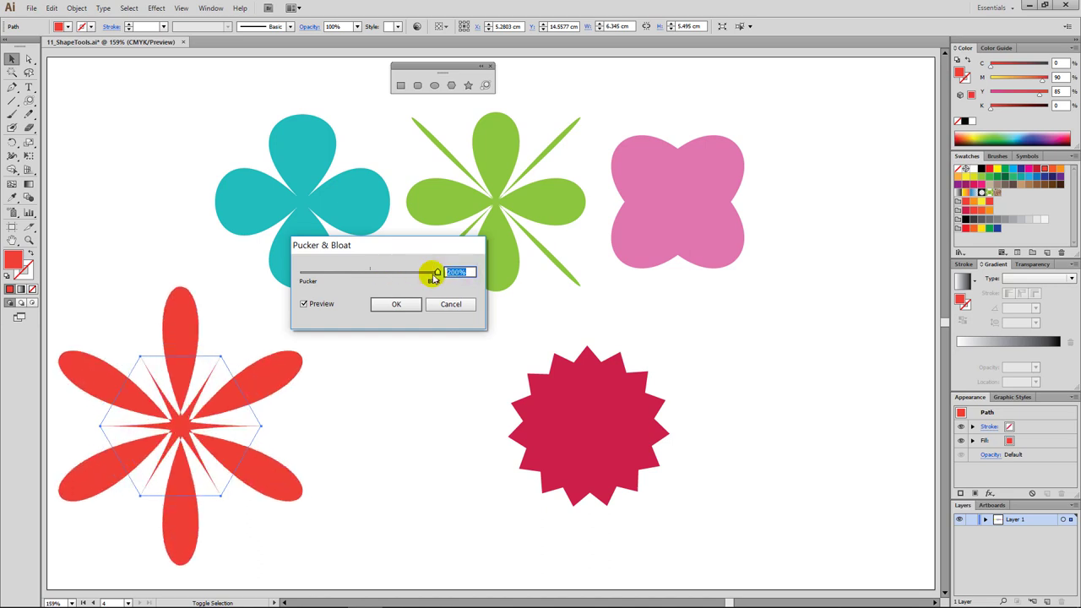
{"action": "type", "text": "40"}
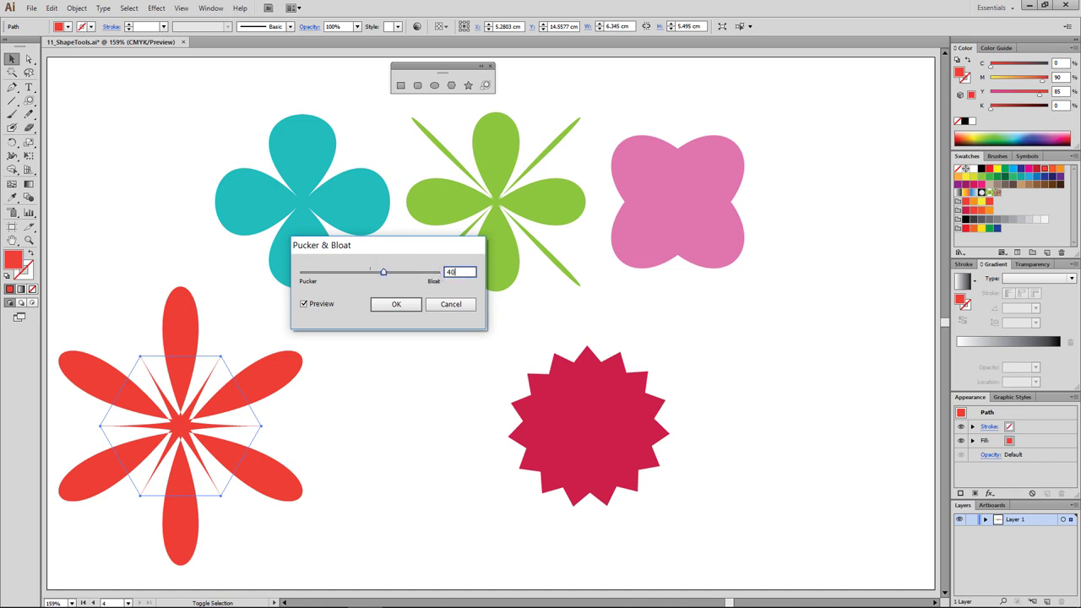
{"action": "left_click", "coordinate": [393, 304]}
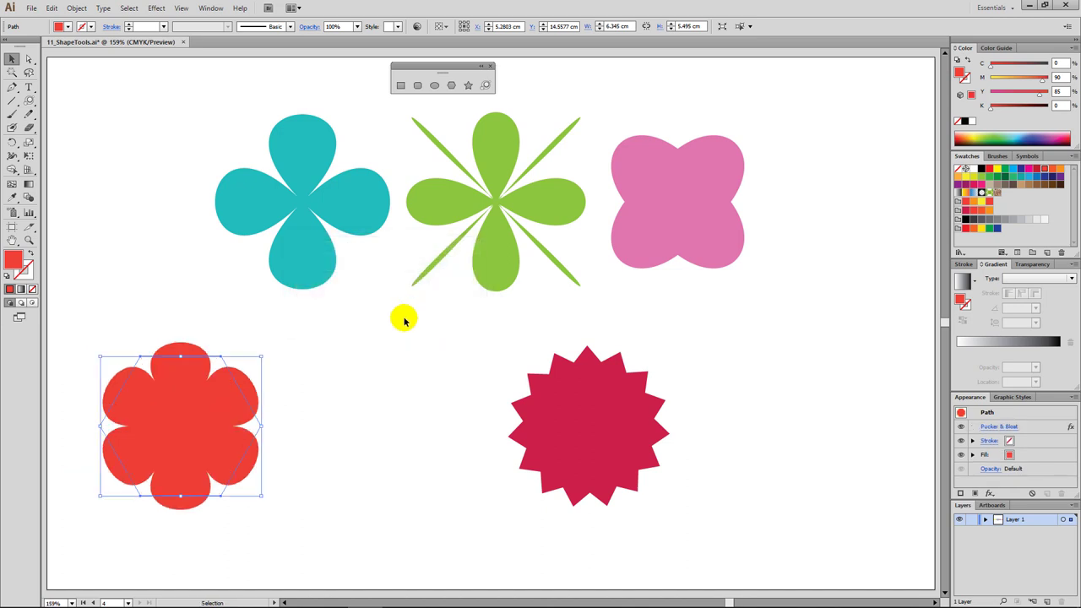
Drag a copy of the red flower straight to the right
{"action": "left_click", "coordinate": [333, 419]}
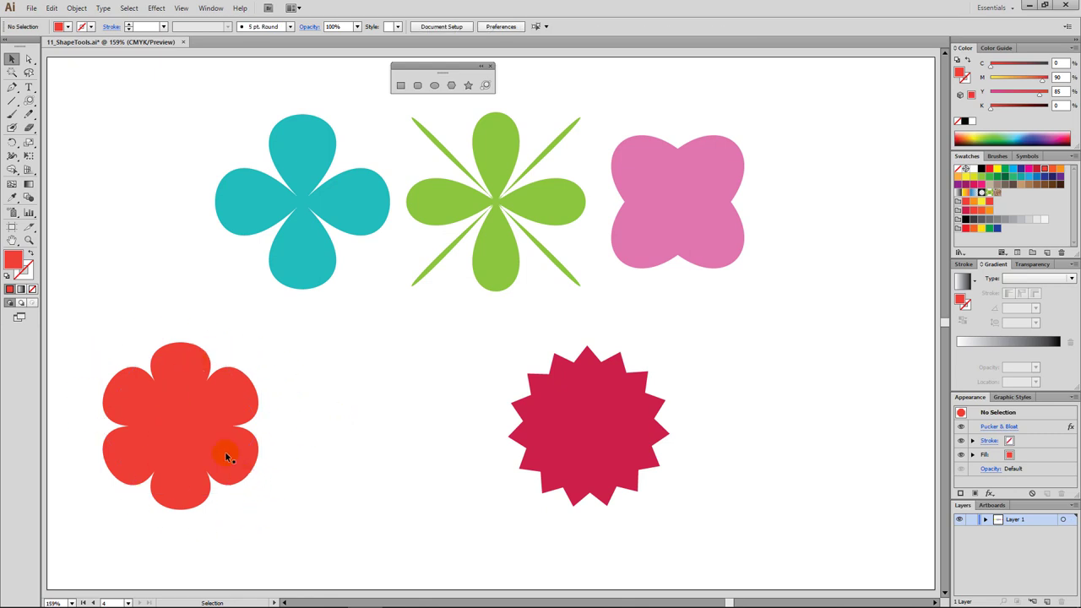
{"action": "left_click", "coordinate": [201, 443]}
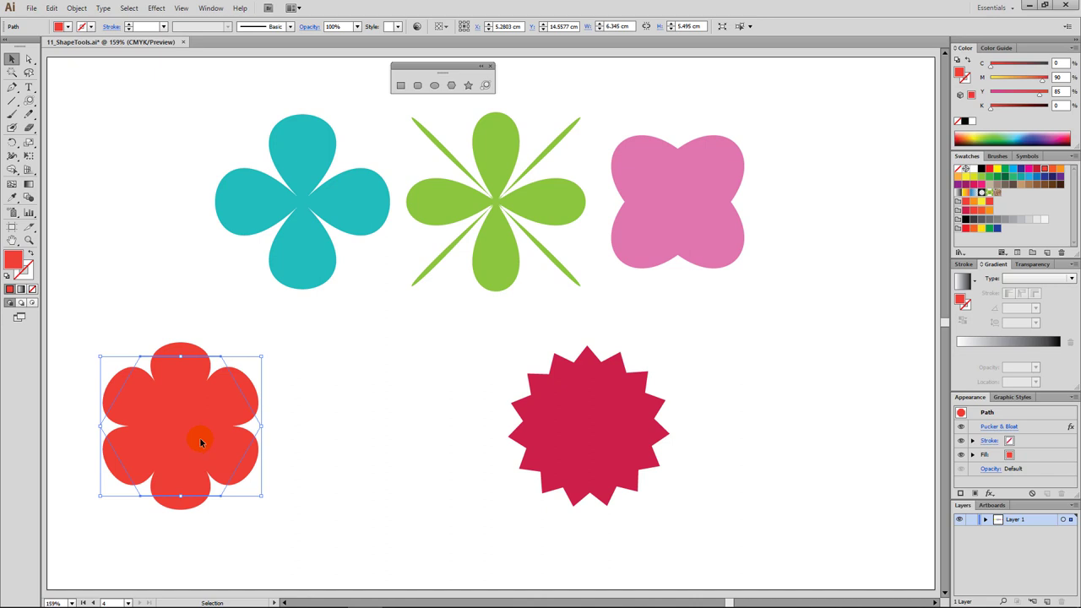
{"action": "left_click_drag", "start_coordinate": [200, 442], "coordinate": [383, 454]}
Paste a smaller orange copy in front of the left red flower
{"action": "left_click", "coordinate": [482, 507]}
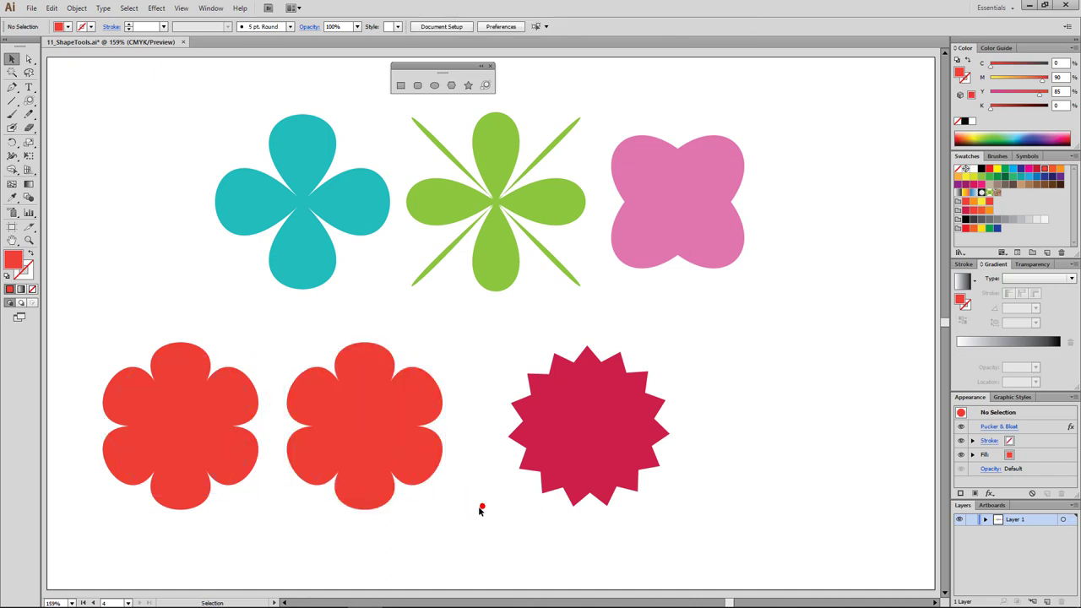
{"action": "left_click", "coordinate": [194, 439]}
{"action": "key", "text": "ctrl+c"}
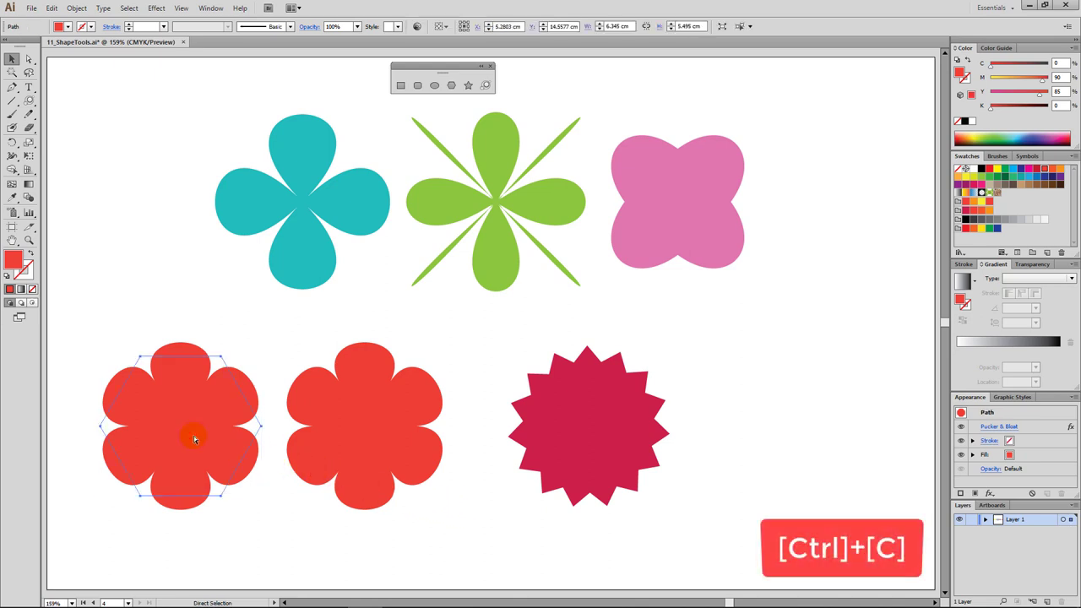
{"action": "key", "text": "ctrl+f"}
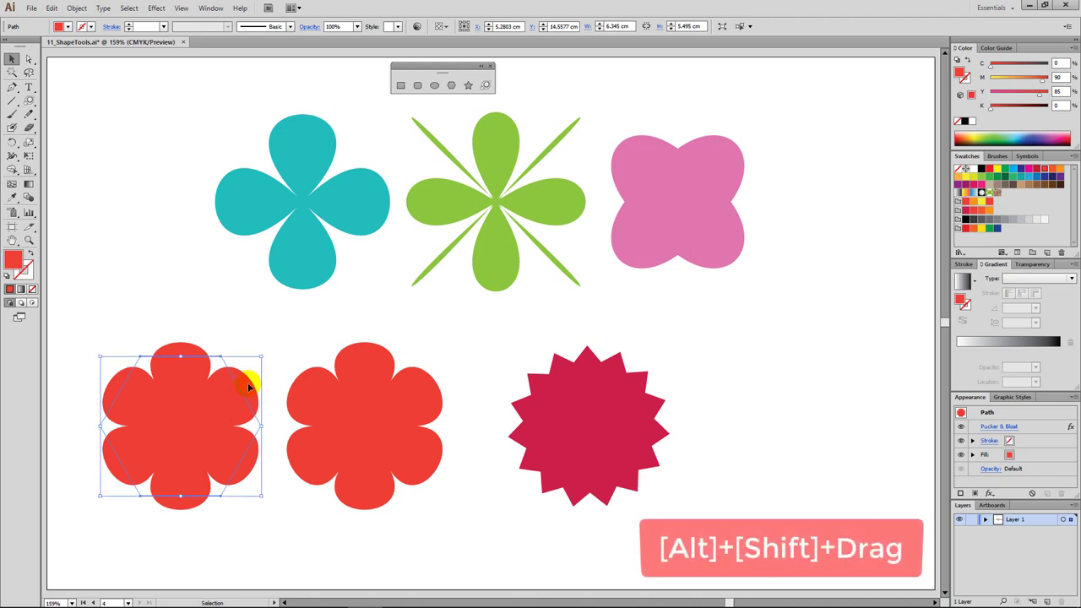
{"action": "left_click_drag", "start_coordinate": [263, 358], "coordinate": [238, 379]}
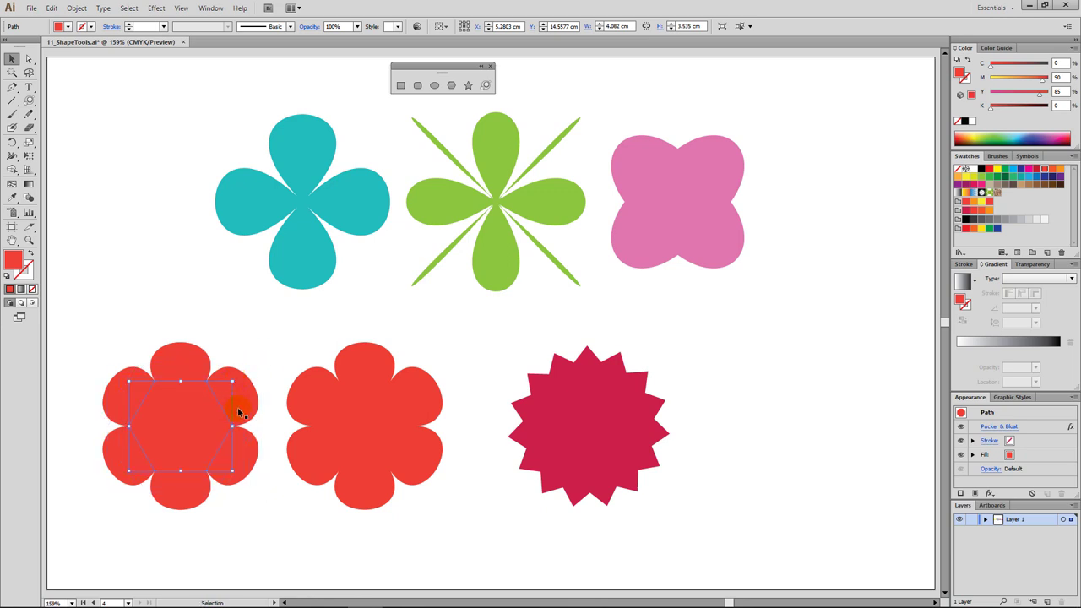
{"action": "left_click", "coordinate": [974, 203]}
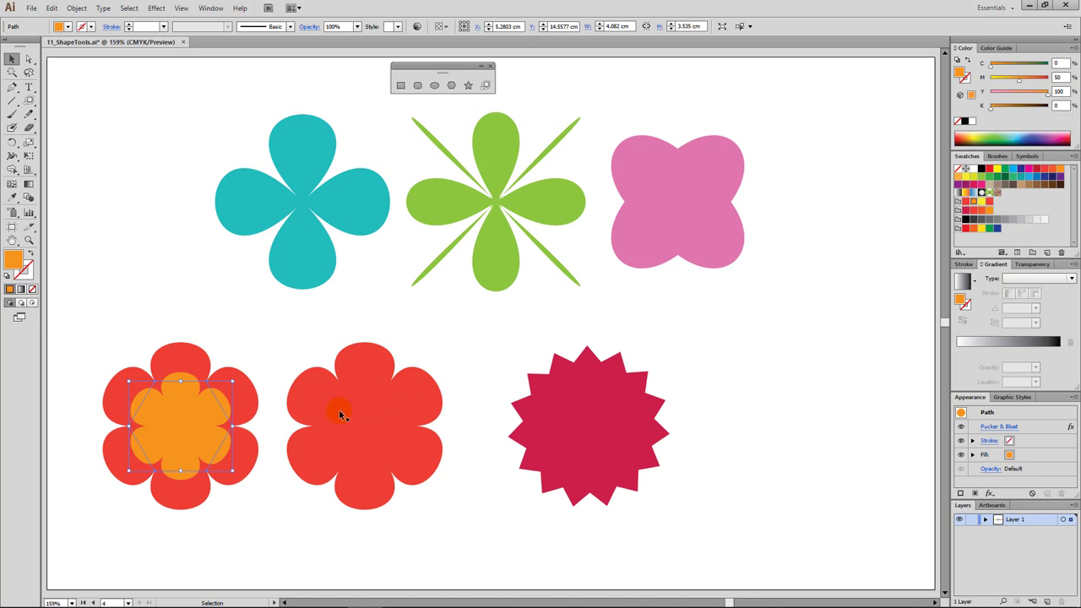
Paste an even smaller copy on top and fill it yellow
{"action": "key", "text": "ctrl+f"}
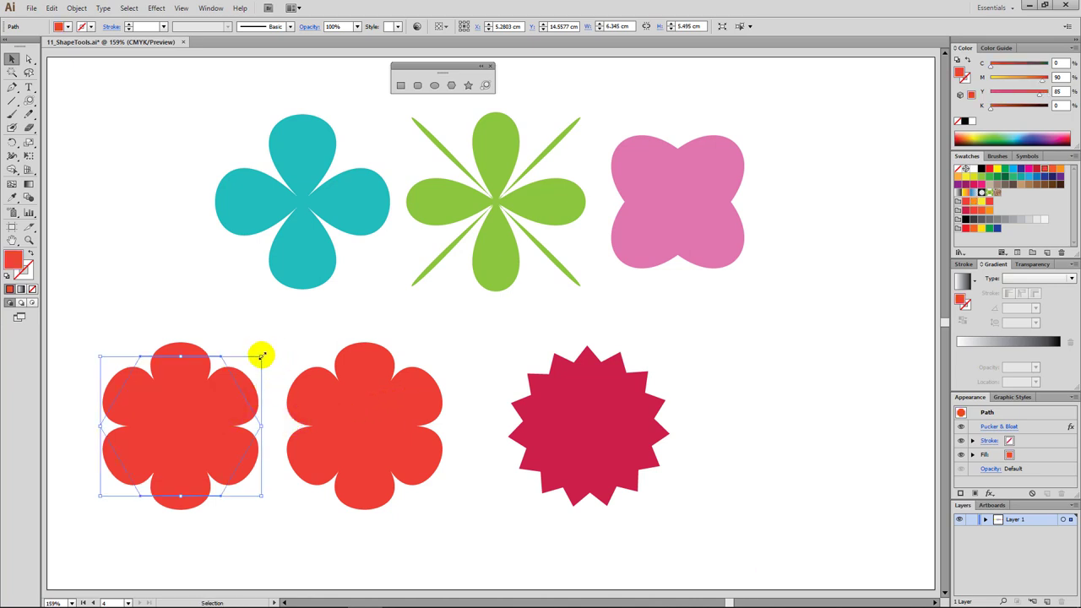
{"action": "left_click_drag", "start_coordinate": [261, 355], "coordinate": [216, 391]}
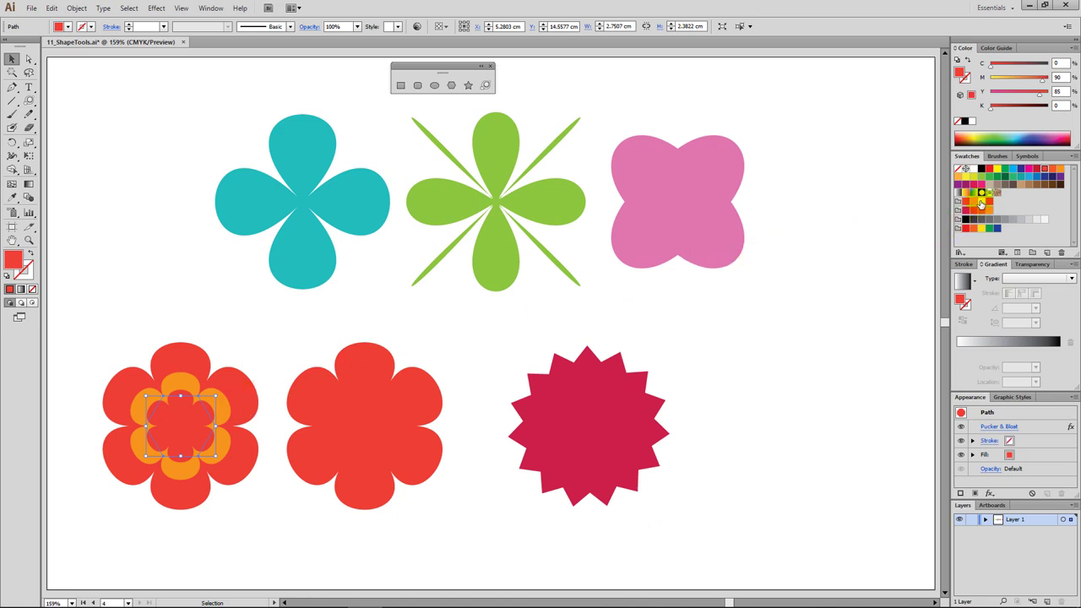
{"action": "left_click", "coordinate": [981, 202]}
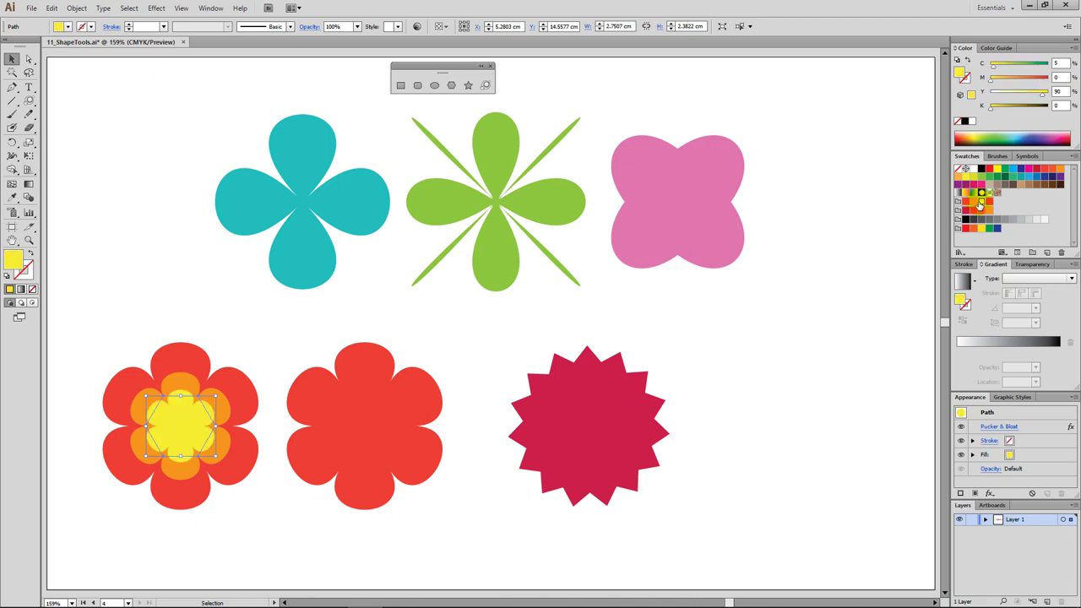
{"action": "key", "text": "ctrl+u"}
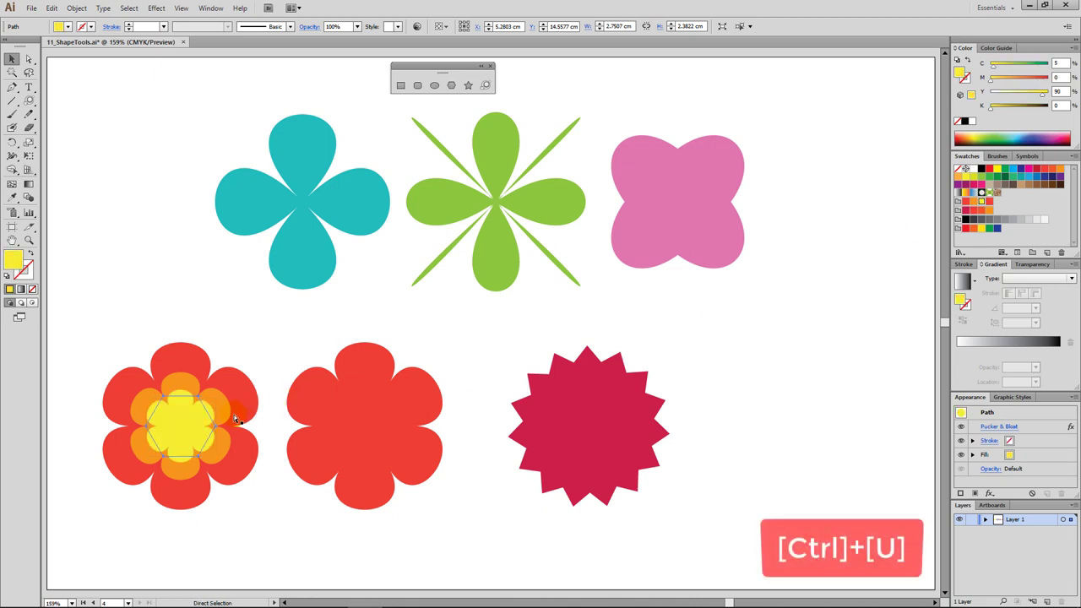
Draw a small red circle centred on the left flower's yellow core
{"action": "left_click", "coordinate": [288, 370]}
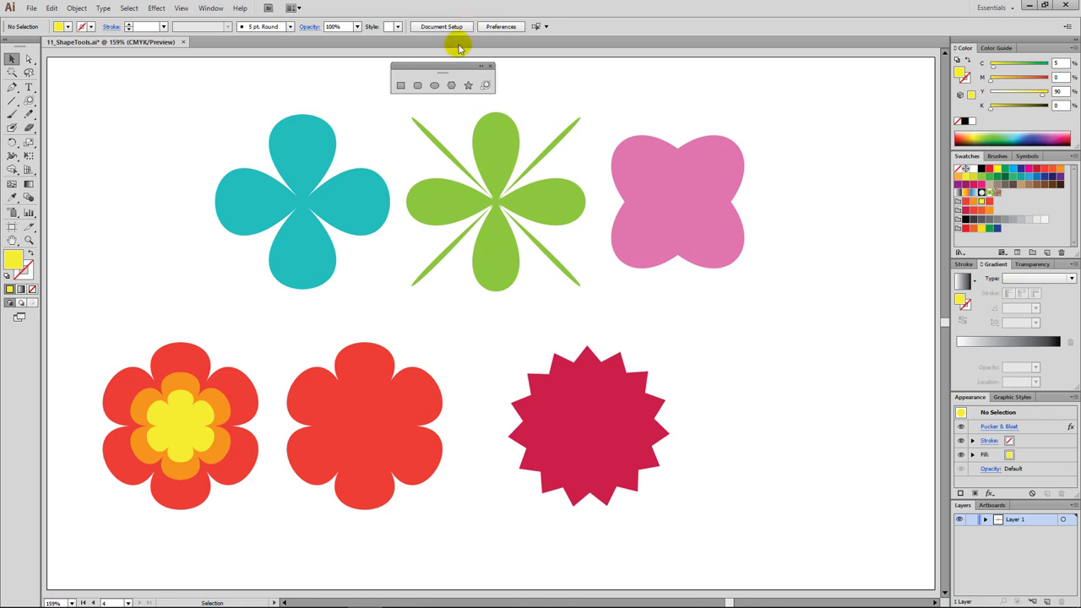
{"action": "left_click", "coordinate": [435, 85]}
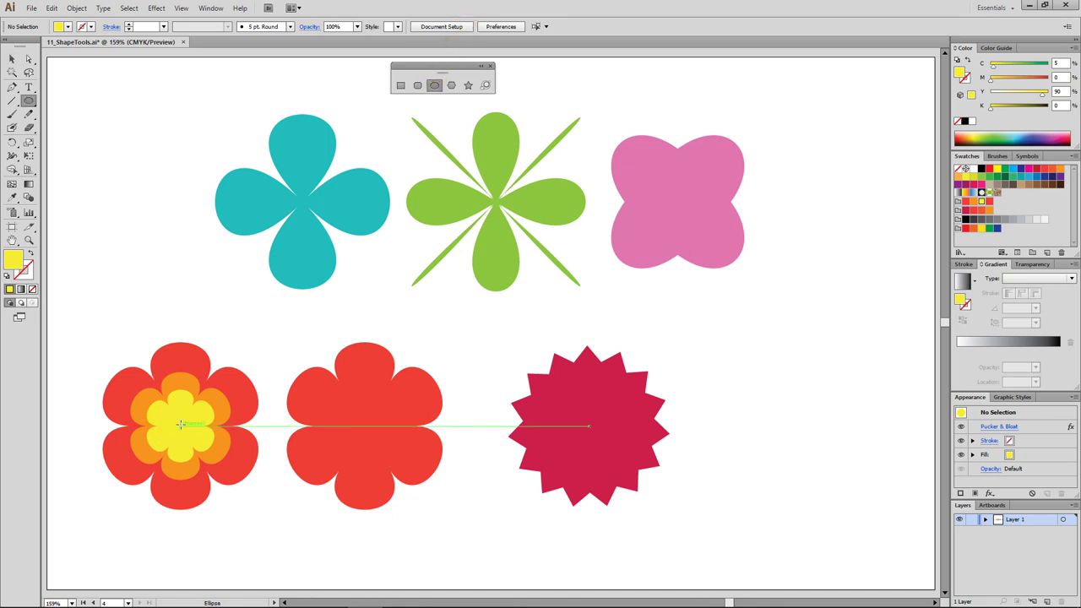
{"action": "left_click_drag", "start_coordinate": [180, 424], "coordinate": [189, 438]}
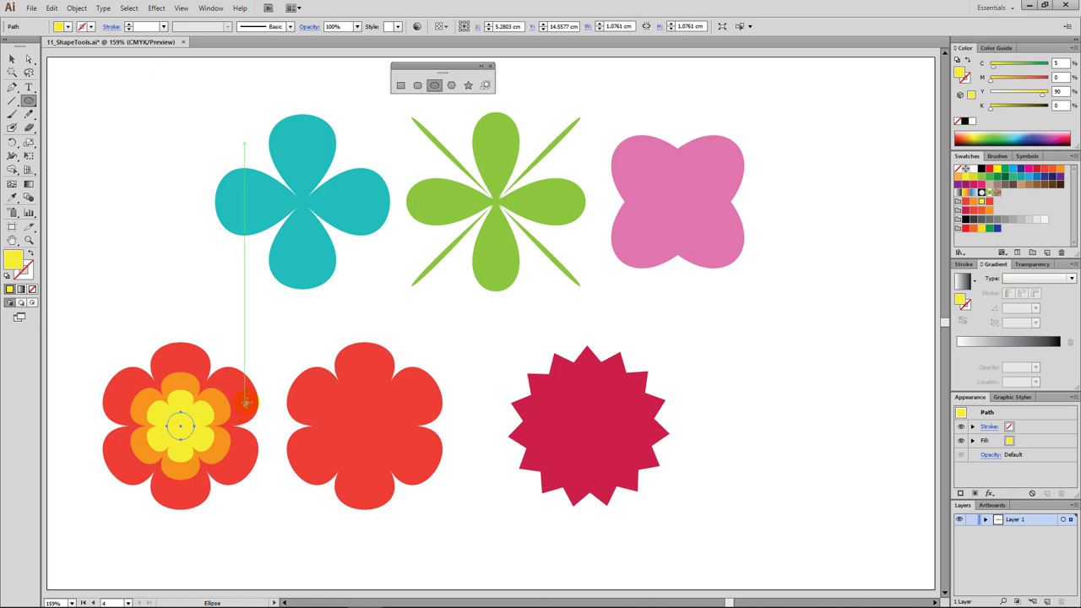
{"action": "left_click", "coordinate": [989, 204]}
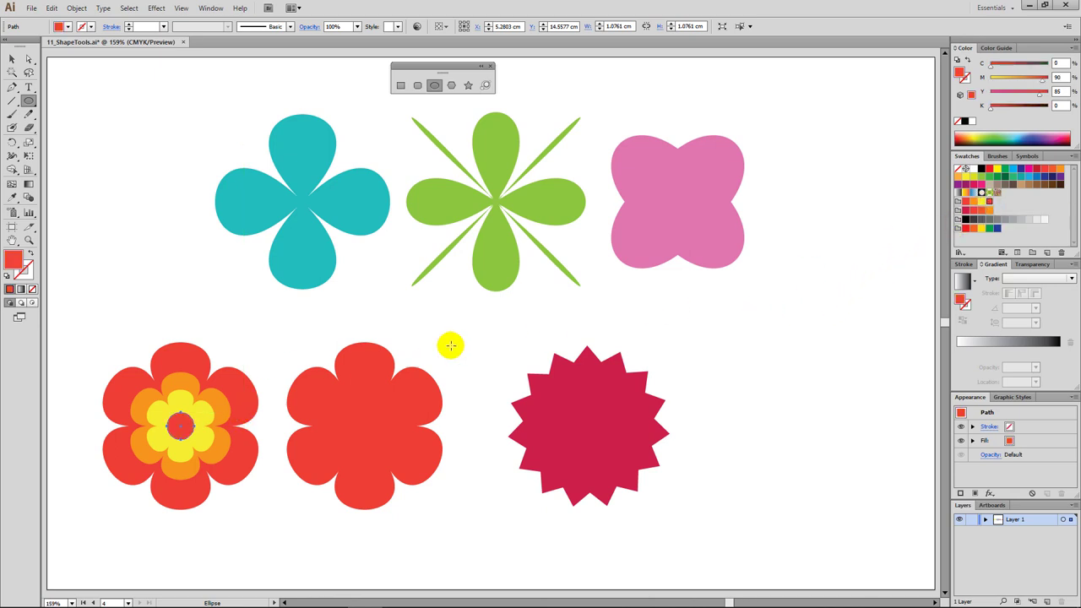
{"action": "left_click", "coordinate": [420, 343], "text": "ctrl"}
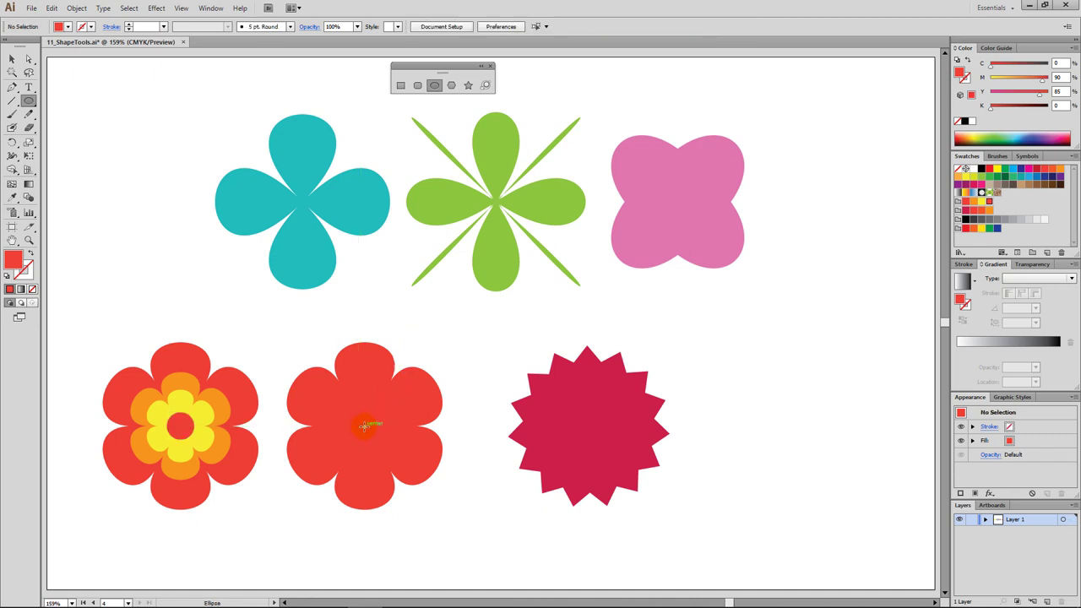
Layer an orange circle and a smaller yellow circle at the right flower's centre
{"action": "left_click_drag", "start_coordinate": [364, 425], "coordinate": [398, 466]}
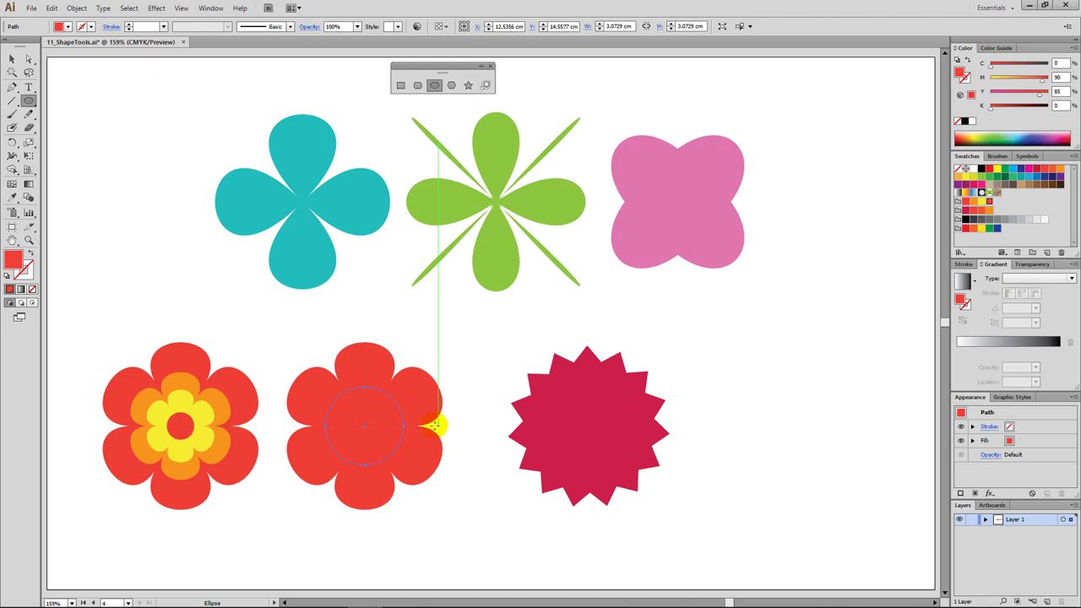
{"action": "left_click", "coordinate": [973, 203]}
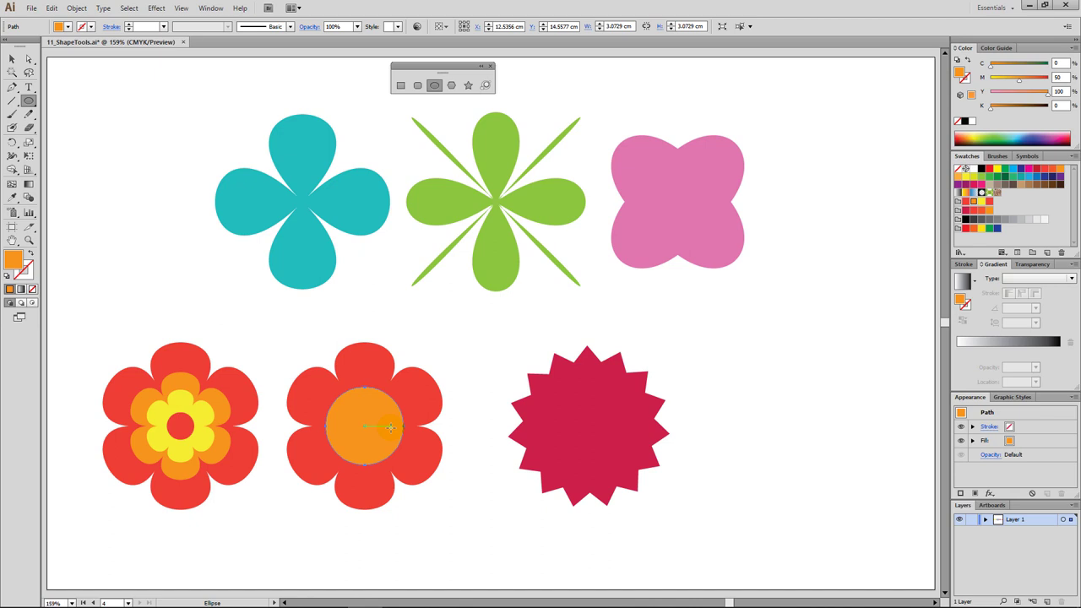
{"action": "key", "text": "ctrl+c"}
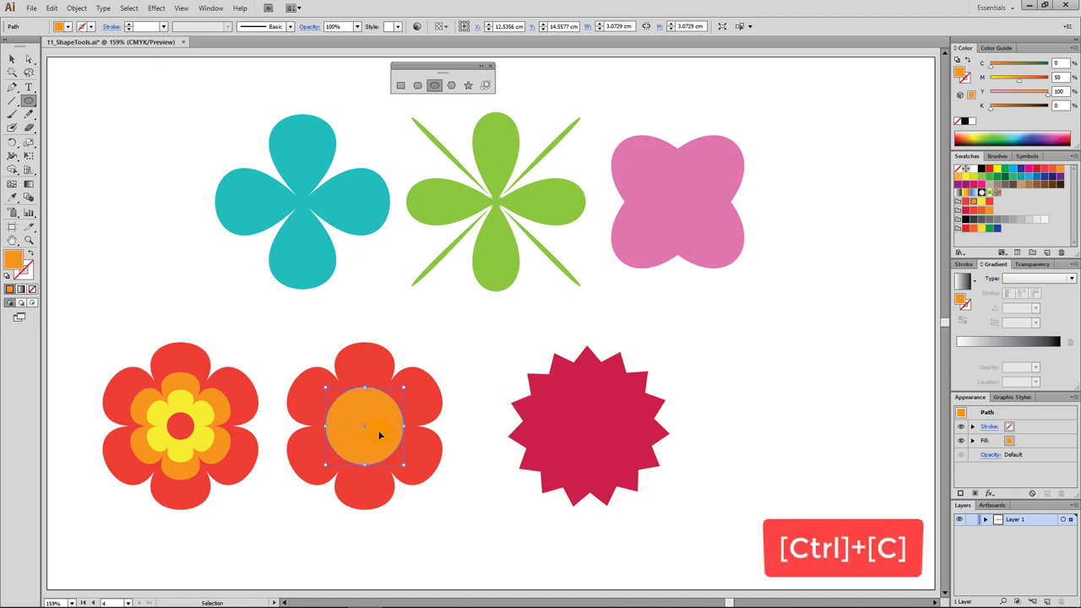
{"action": "key", "text": "ctrl+f"}
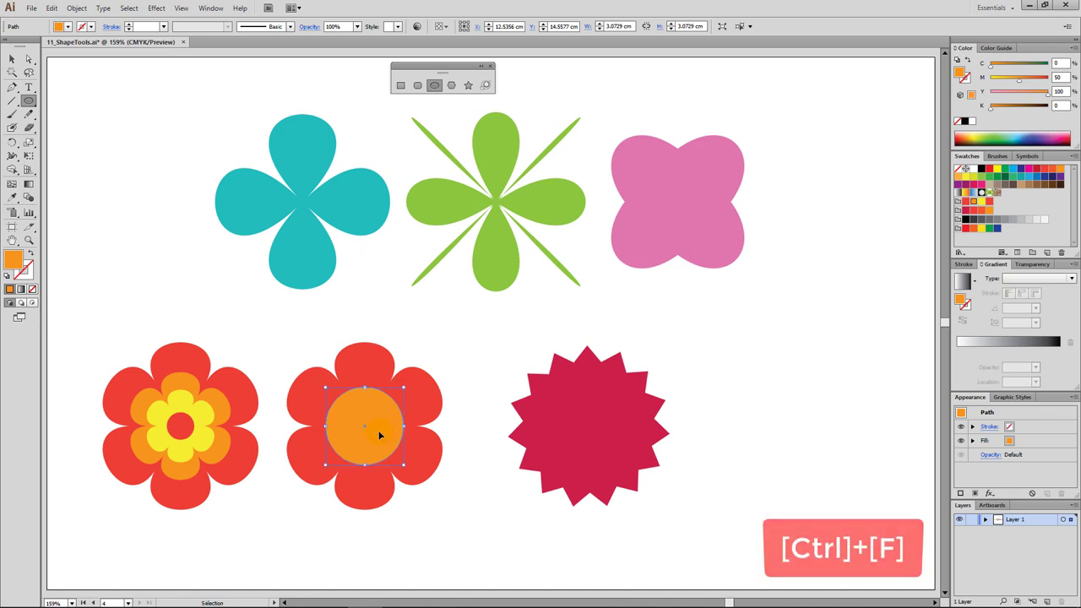
{"action": "key", "text": "v"}
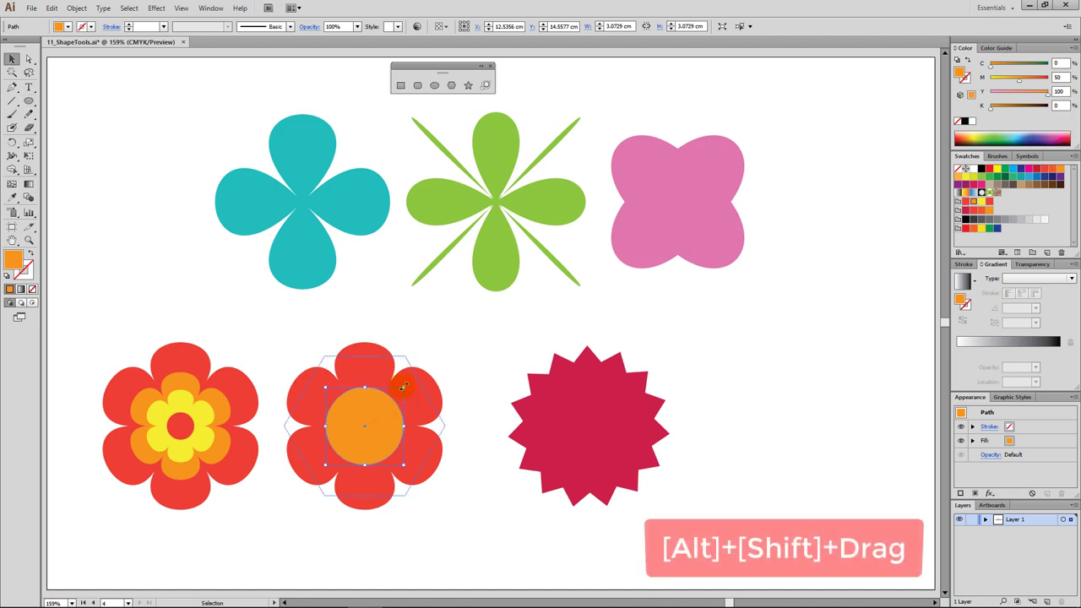
{"action": "left_click_drag", "start_coordinate": [404, 387], "coordinate": [385, 406]}
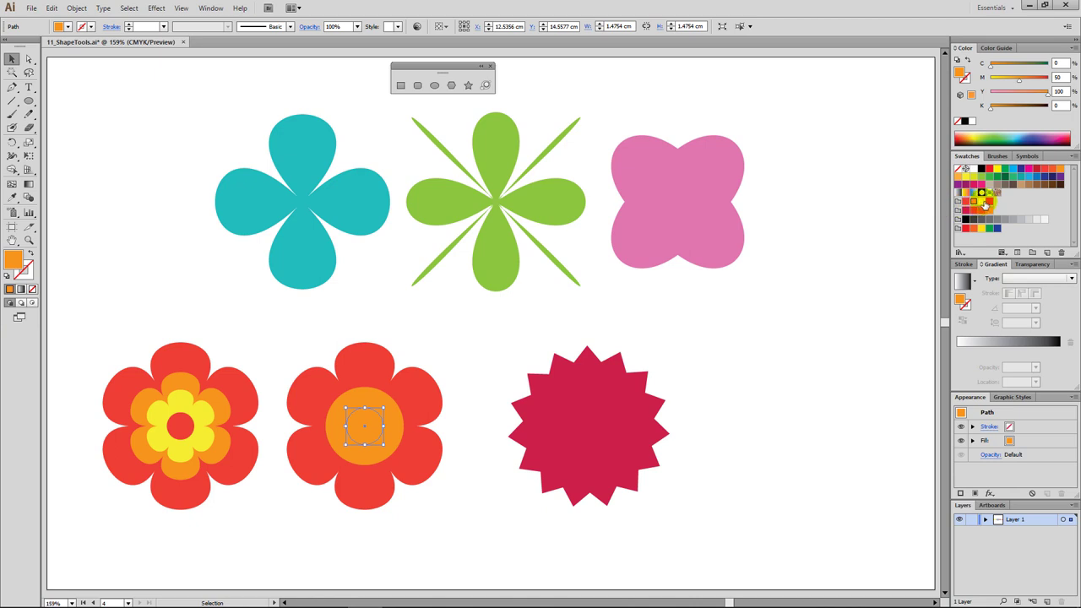
{"action": "left_click", "coordinate": [983, 193]}
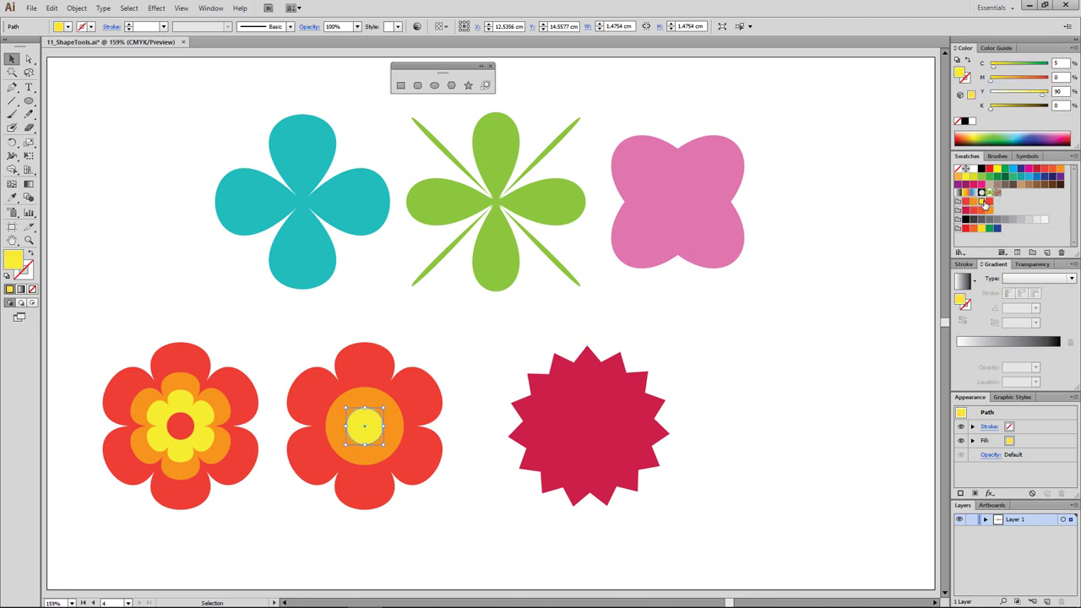
{"action": "left_click", "coordinate": [740, 330]}
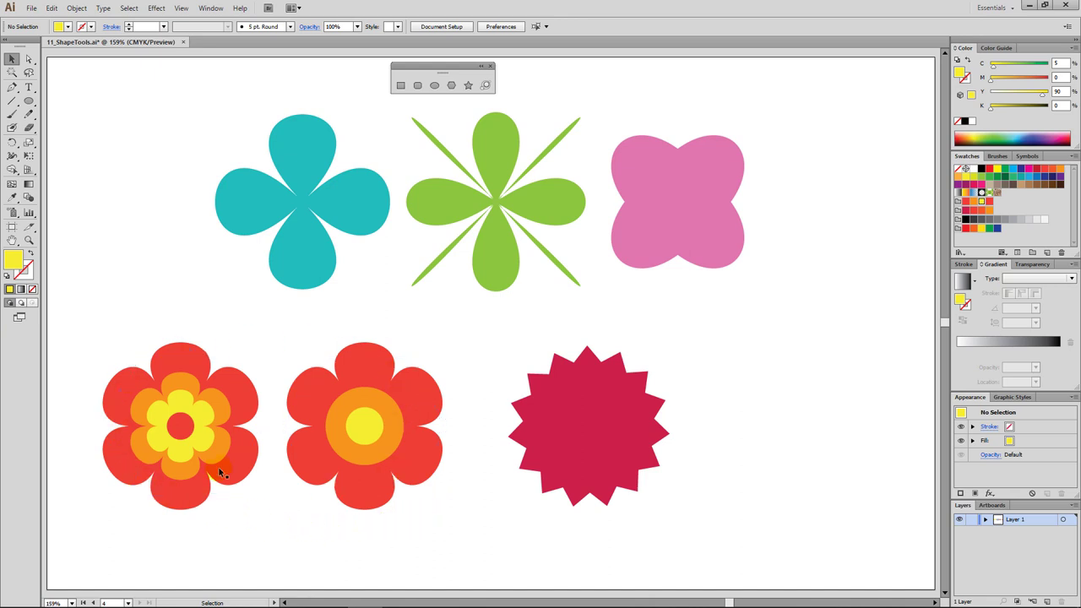
Give the crimson starburst a 15% Pucker & Bloat, turning it into a scalloped bloom
{"action": "left_click", "coordinate": [476, 520]}
{"action": "left_click", "coordinate": [475, 524]}
{"action": "left_click", "coordinate": [585, 445]}
{"action": "key", "text": "ctrl+alt+shift+e"}
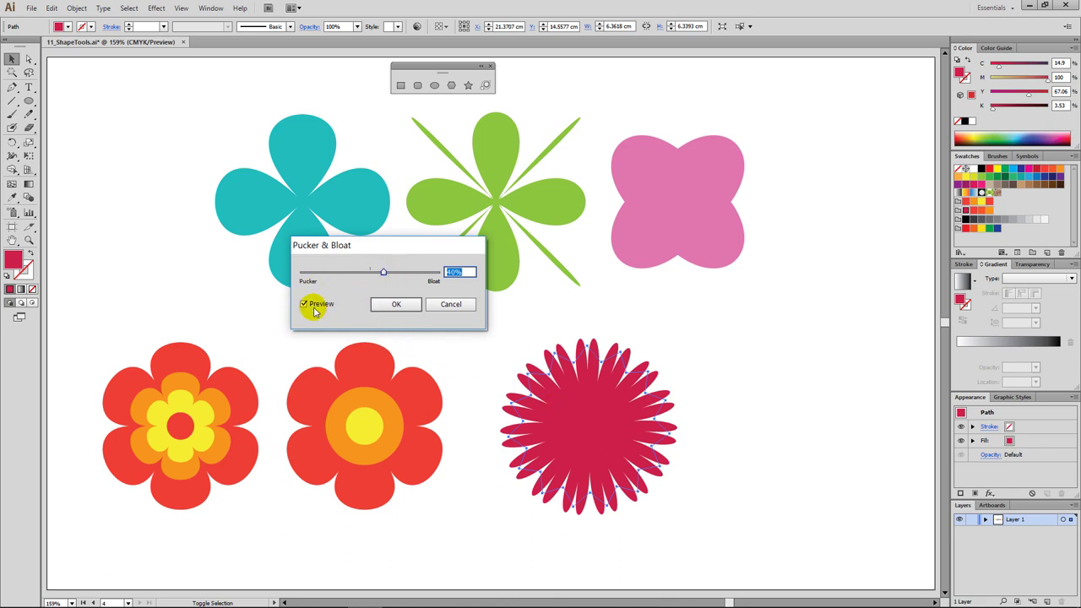
{"action": "left_click_drag", "start_coordinate": [383, 279], "coordinate": [426, 274]}
{"action": "left_click", "coordinate": [436, 277]}
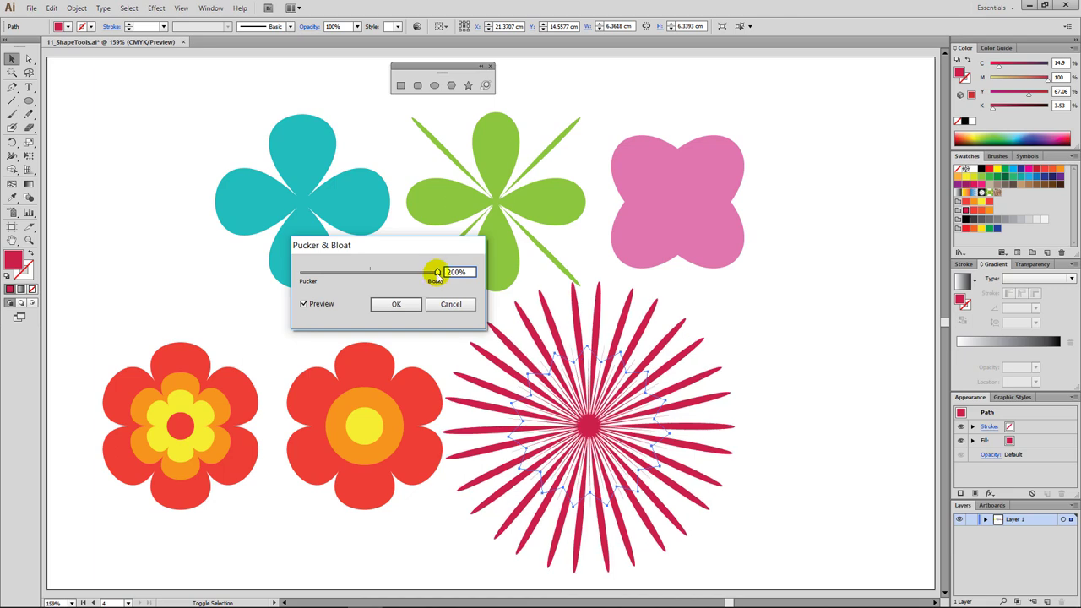
{"action": "double_click", "coordinate": [456, 272]}
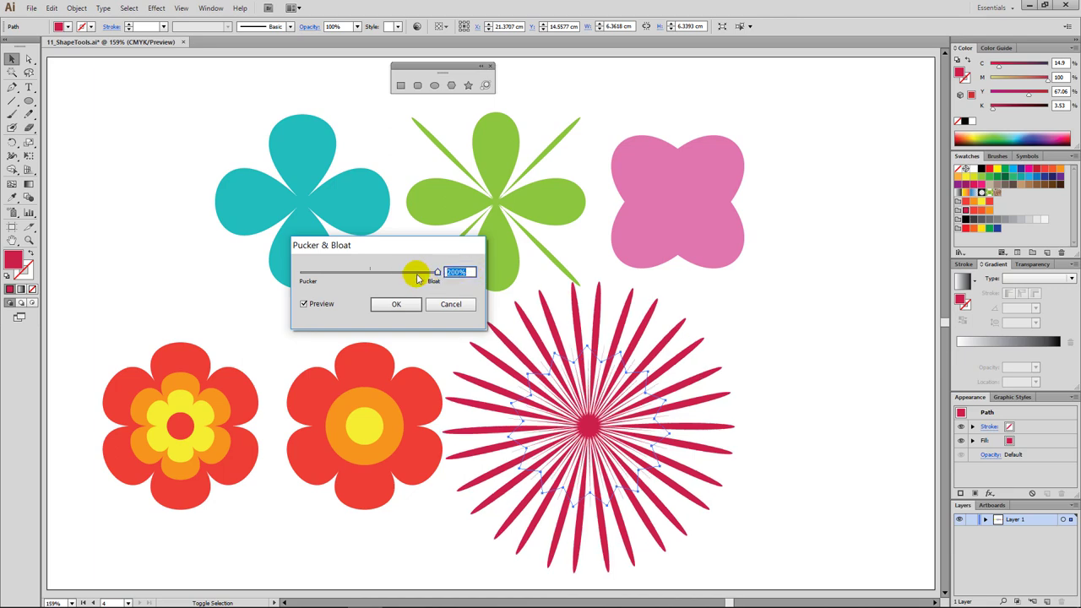
{"action": "type", "text": "15"}
{"action": "left_click", "coordinate": [397, 304]}
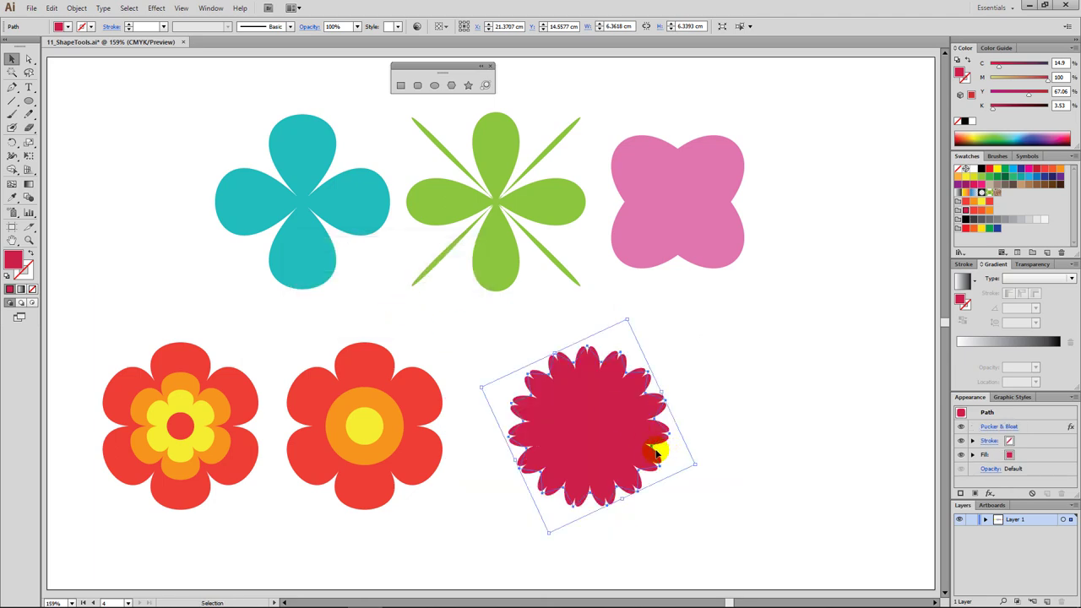
Paste a shrunken copy of the crimson flower in front and fill it orange-red
{"action": "key", "text": "ctrl+c"}
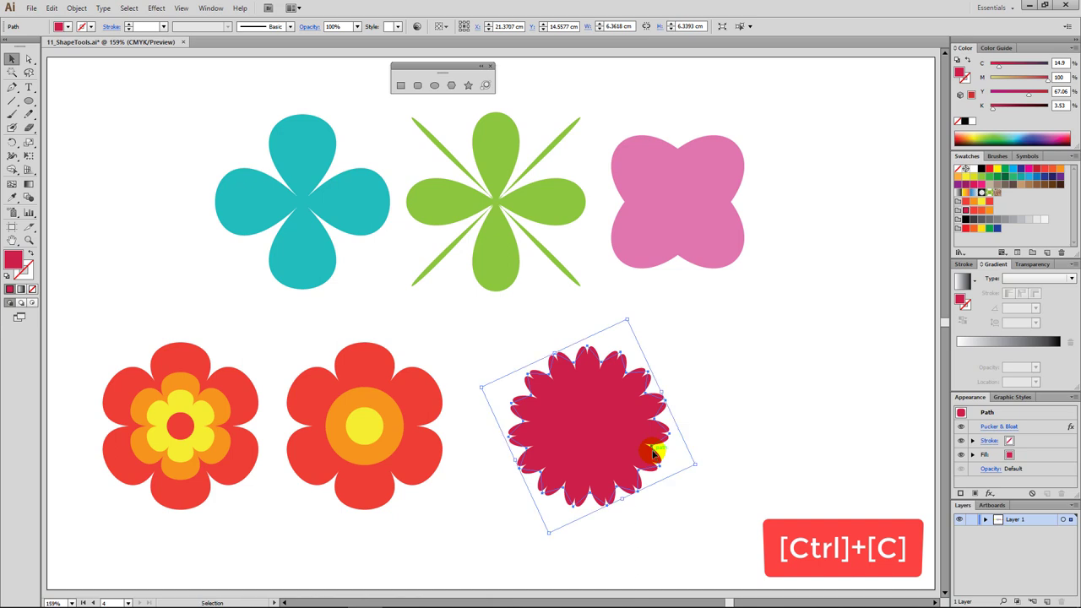
{"action": "key", "text": "ctrl+f"}
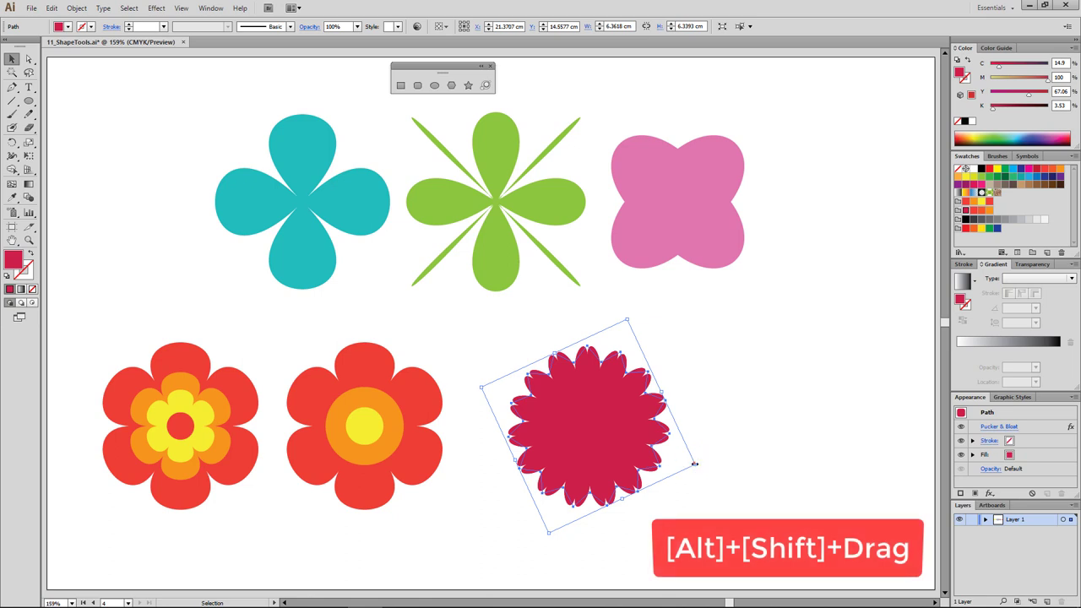
{"action": "left_click_drag", "start_coordinate": [694, 463], "coordinate": [661, 452]}
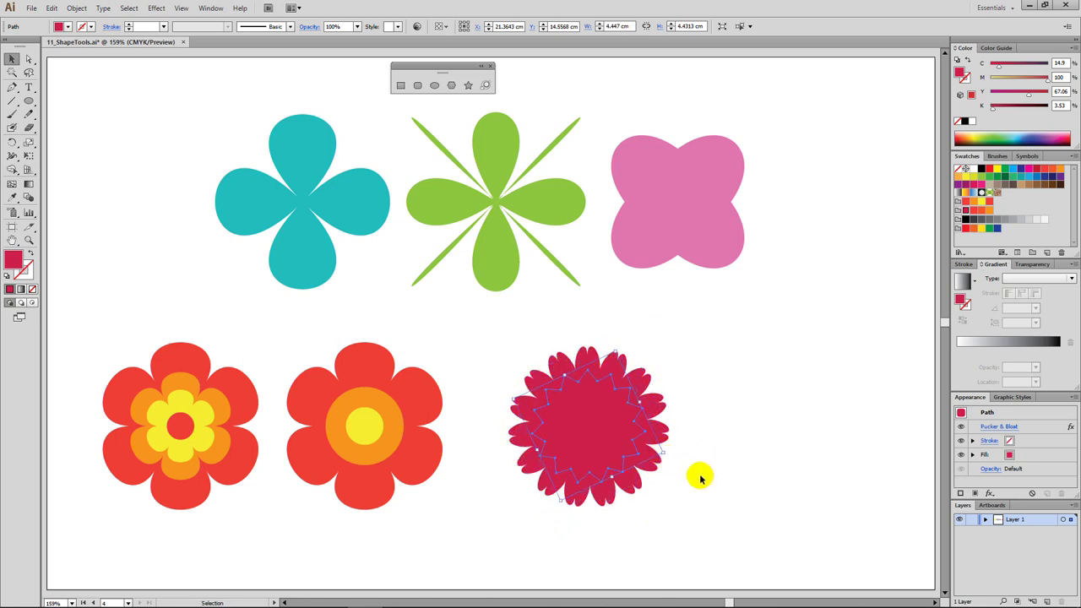
{"action": "left_click", "coordinate": [974, 212]}
Stack two smaller centred copies inside, filled orange and light orange, then deselect
{"action": "key", "text": "a"}
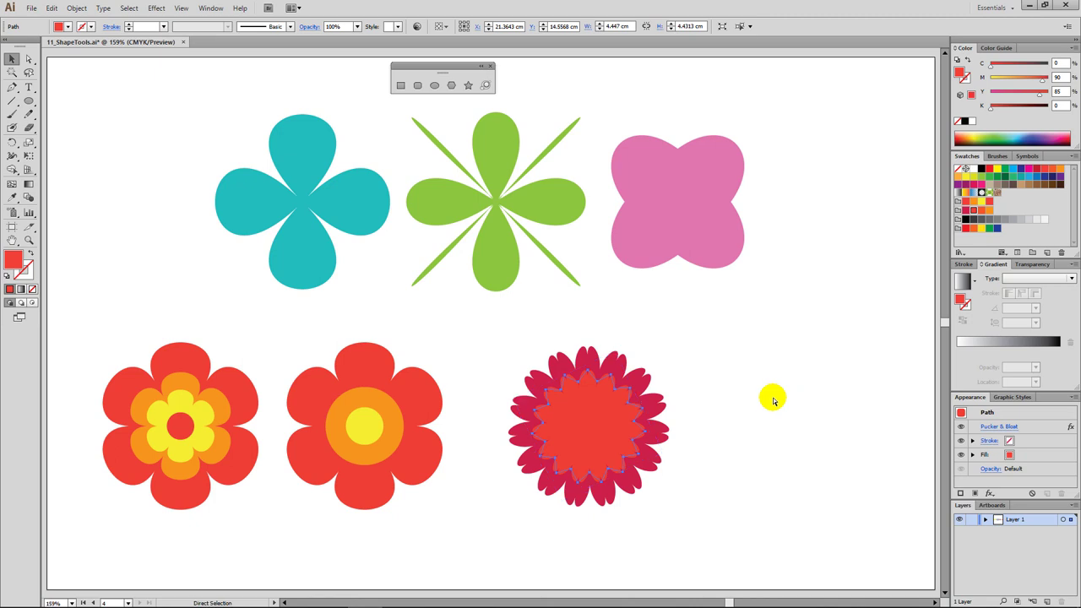
{"action": "key", "text": "ctrl+f"}
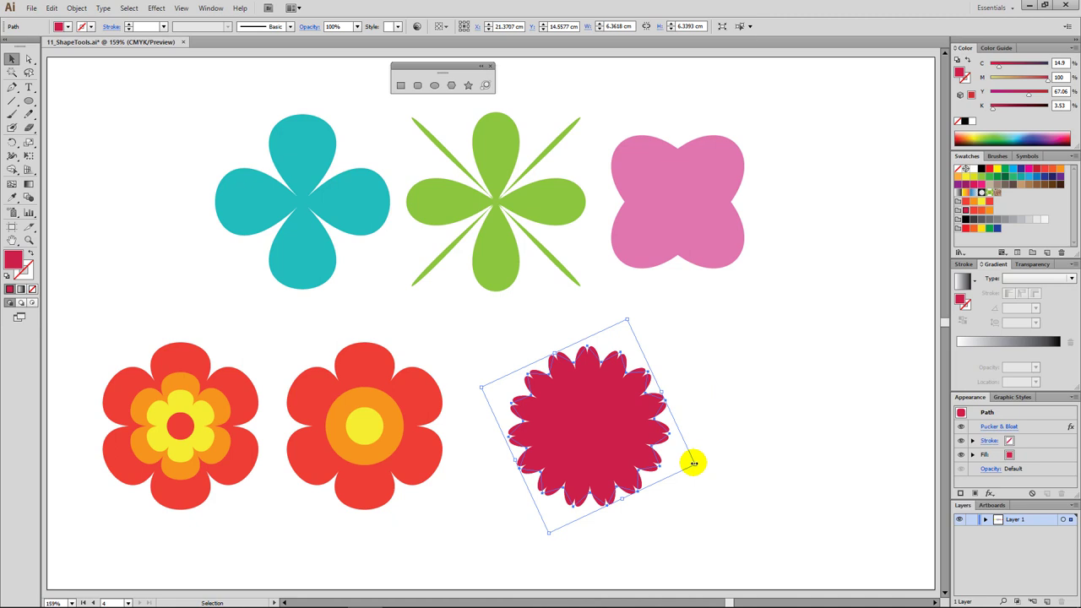
{"action": "left_click_drag", "start_coordinate": [693, 462], "coordinate": [636, 446]}
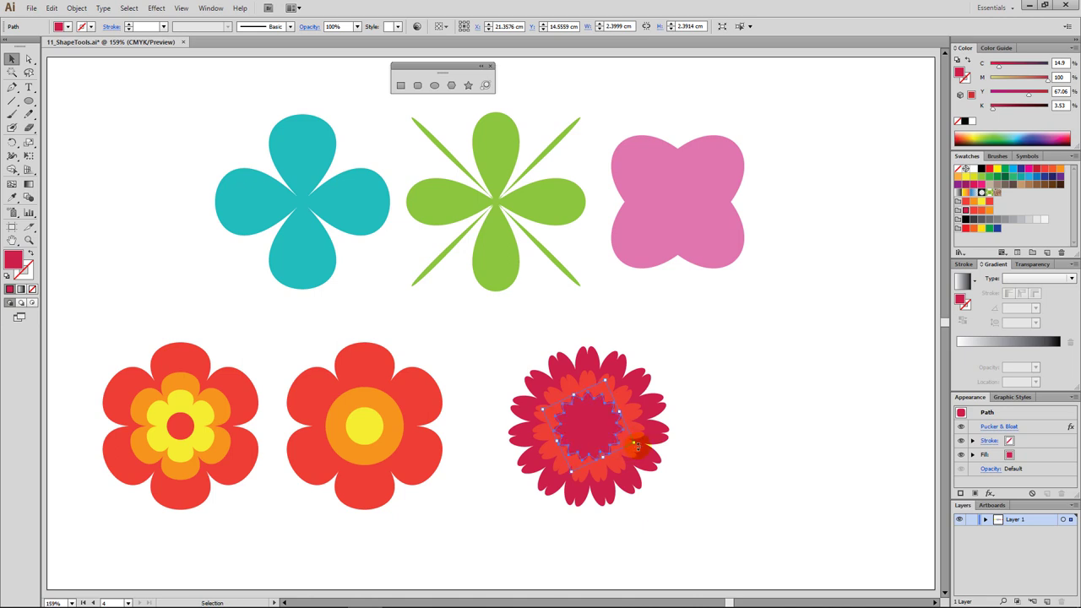
{"action": "left_click", "coordinate": [982, 211]}
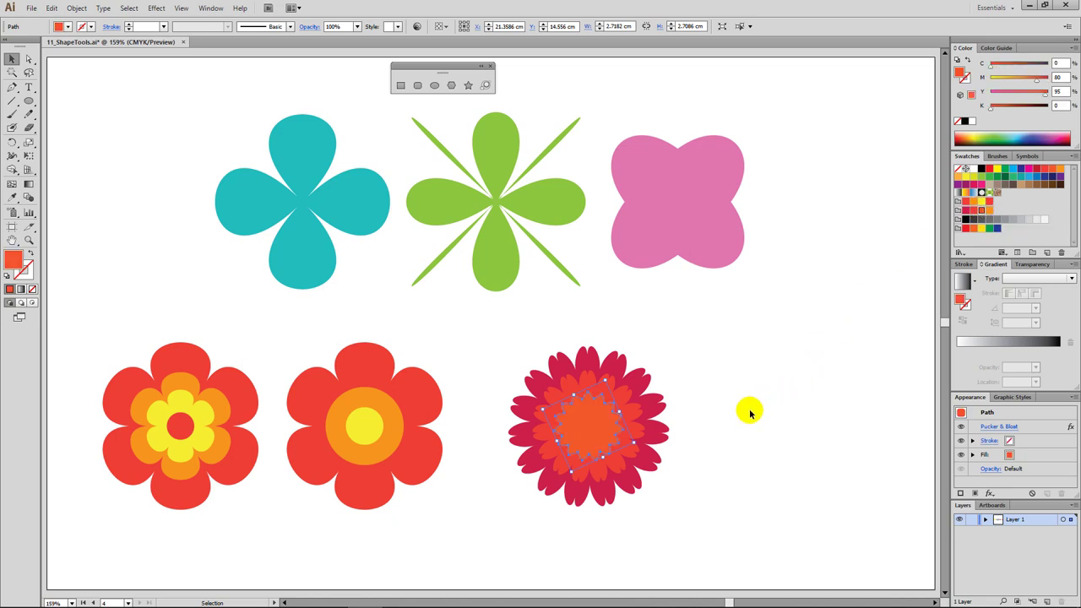
{"action": "key", "text": "ctrl+f"}
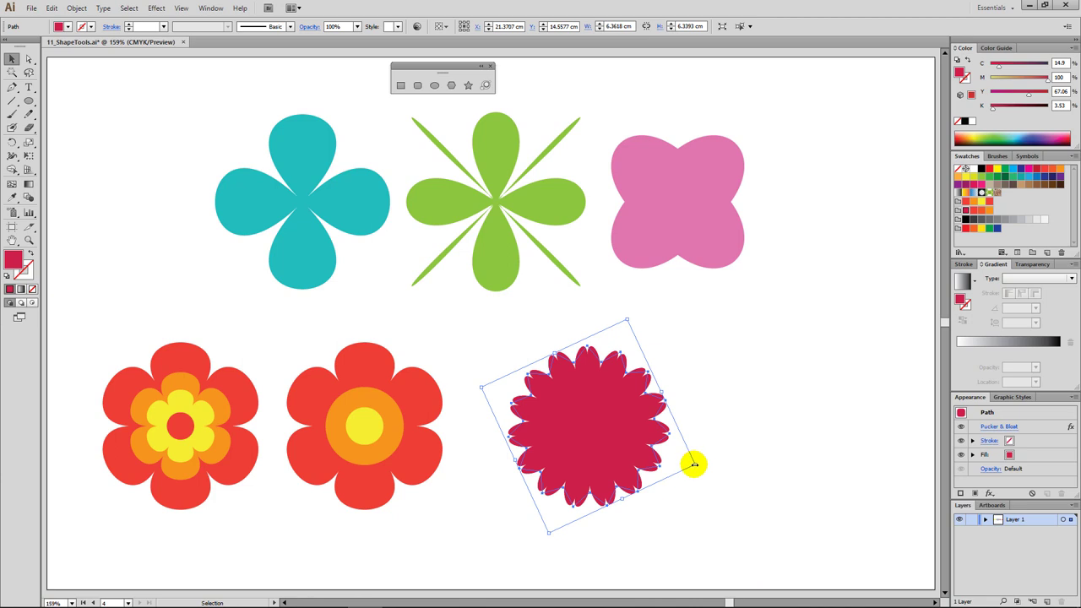
{"action": "left_click_drag", "start_coordinate": [694, 464], "coordinate": [609, 433]}
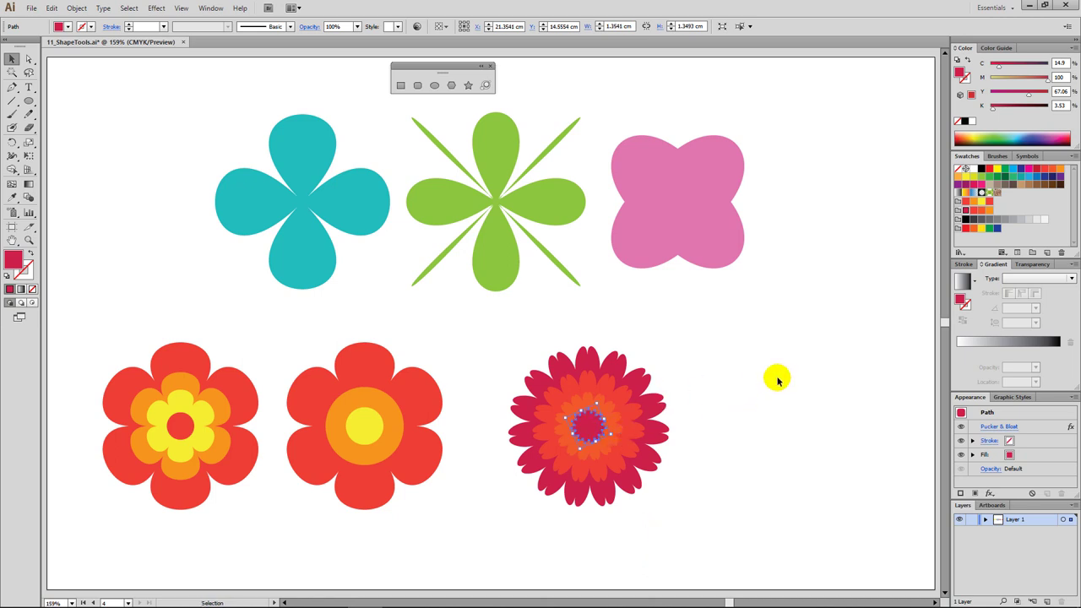
{"action": "left_click", "coordinate": [990, 211]}
{"action": "left_click", "coordinate": [727, 395]}
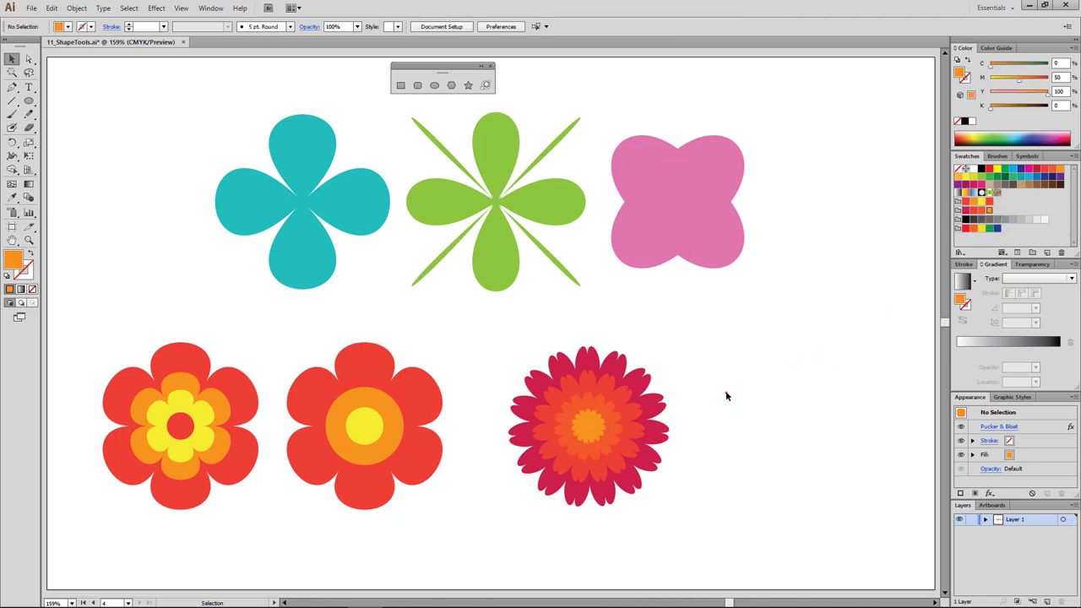
Select all layers of the crimson flower and Alt+Shift-drag a duplicate to its right
{"action": "left_click_drag", "start_coordinate": [721, 484], "coordinate": [591, 400]}
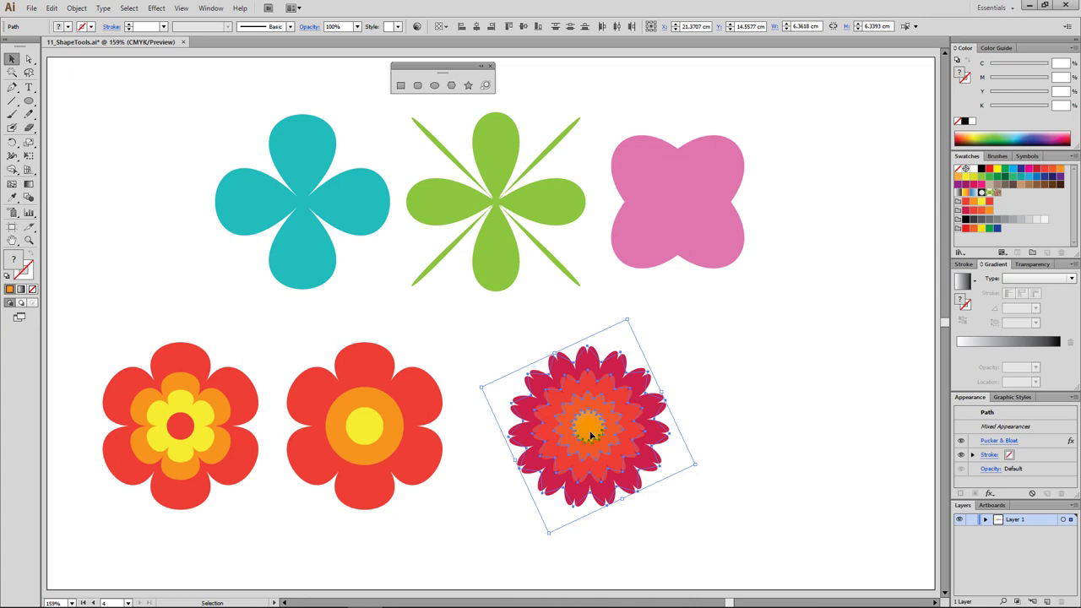
{"action": "left_click_drag", "start_coordinate": [590, 434], "coordinate": [792, 443]}
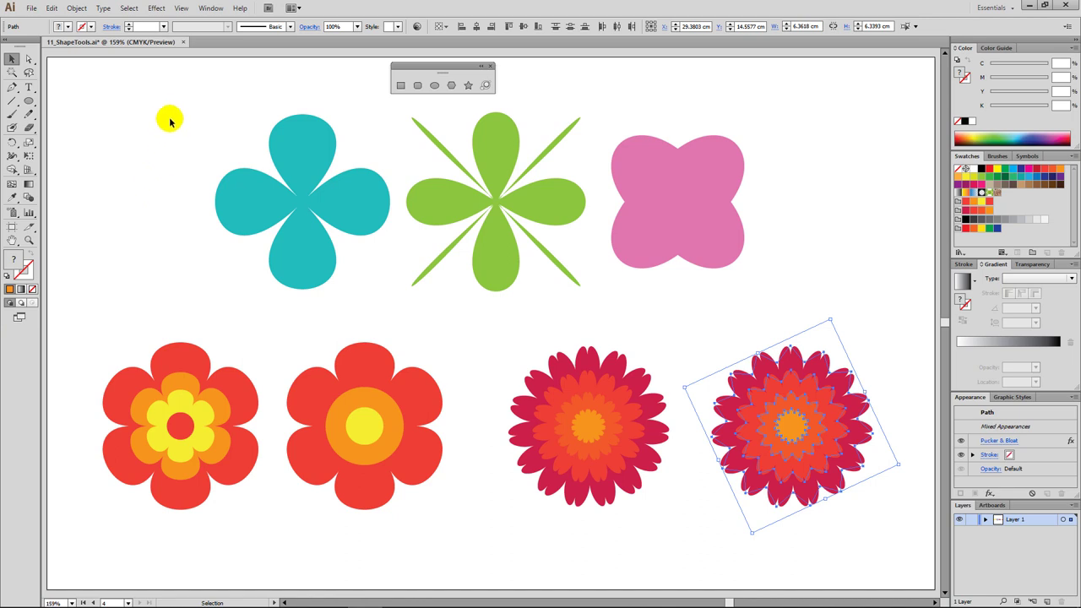
{"action": "left_click", "coordinate": [158, 9]}
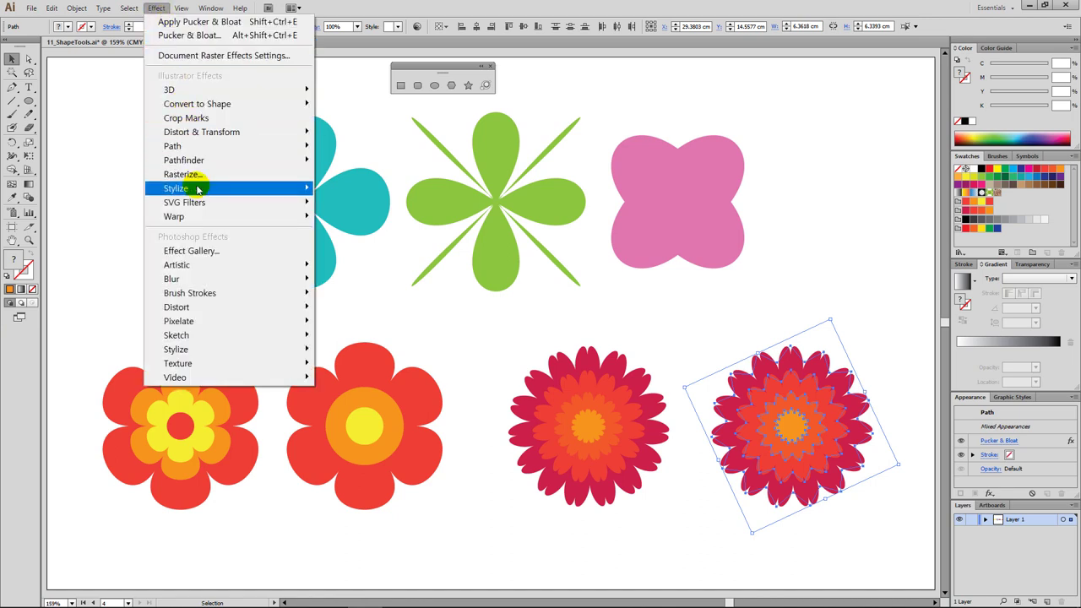
Give the right flower a Drop Shadow with 0 X/Y offset, 75% opacity, 0.18 cm blur, then deselect
{"action": "mouse_move", "coordinate": [233, 189]}
{"action": "left_click", "coordinate": [346, 188]}
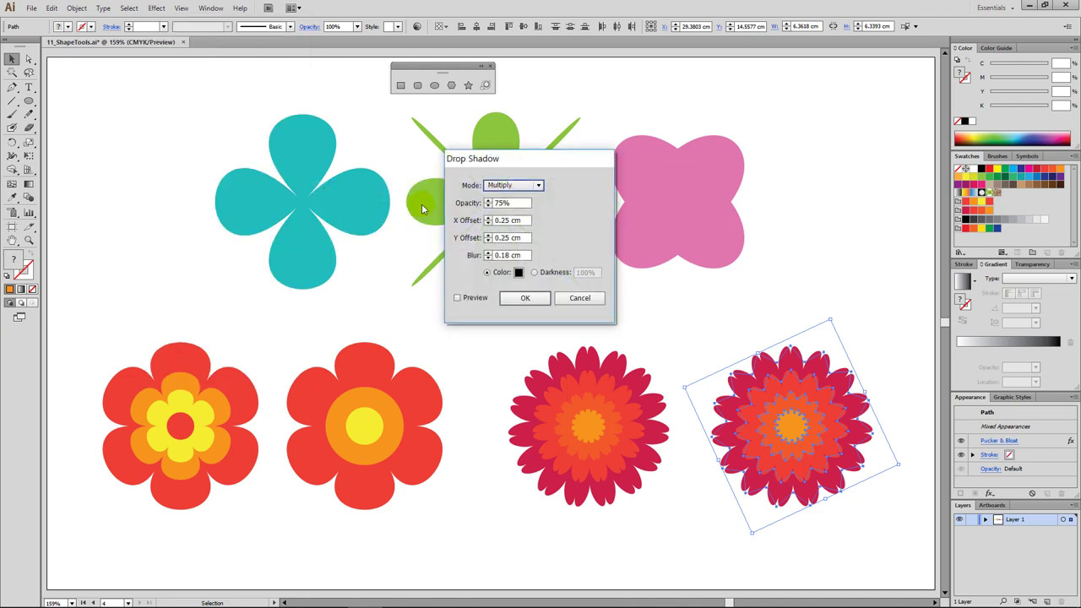
{"action": "left_click", "coordinate": [476, 300]}
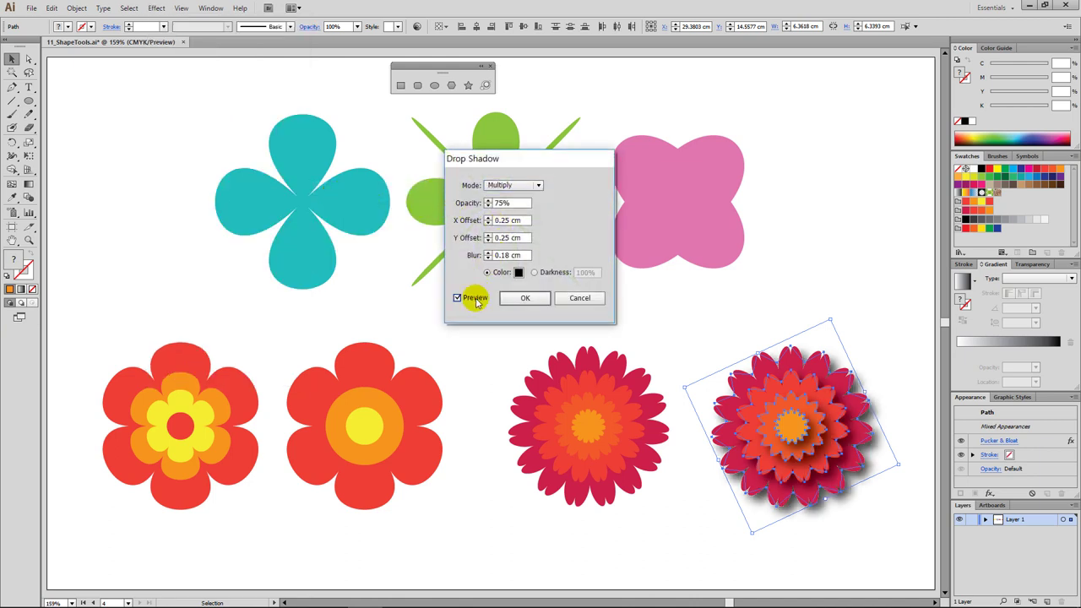
{"action": "left_click_drag", "start_coordinate": [494, 221], "coordinate": [518, 221]}
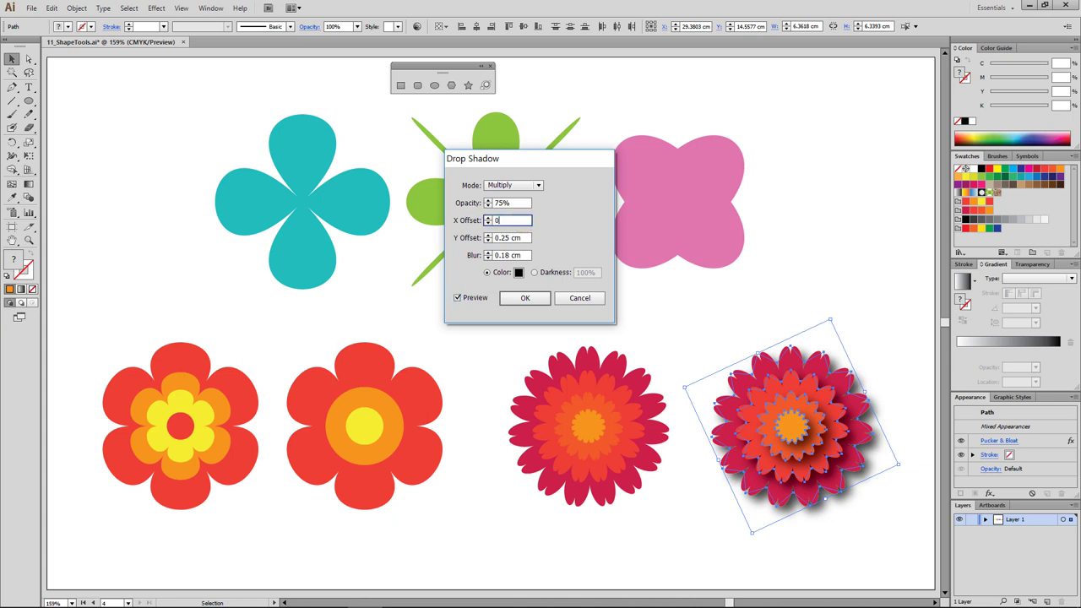
{"action": "key", "text": "Tab"}
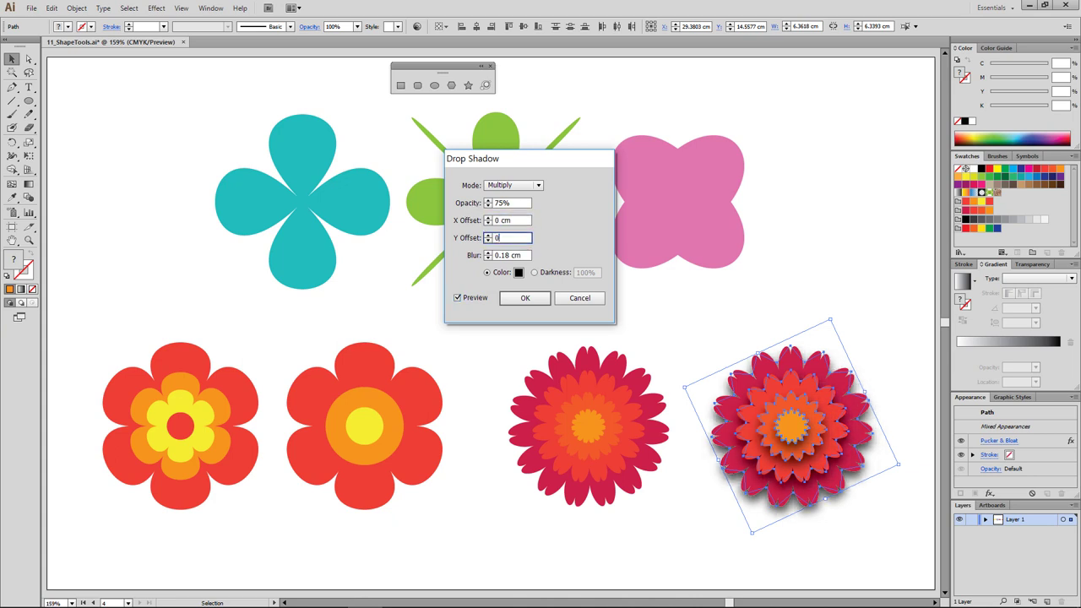
{"action": "left_click", "coordinate": [525, 298]}
{"action": "left_click", "coordinate": [625, 316]}
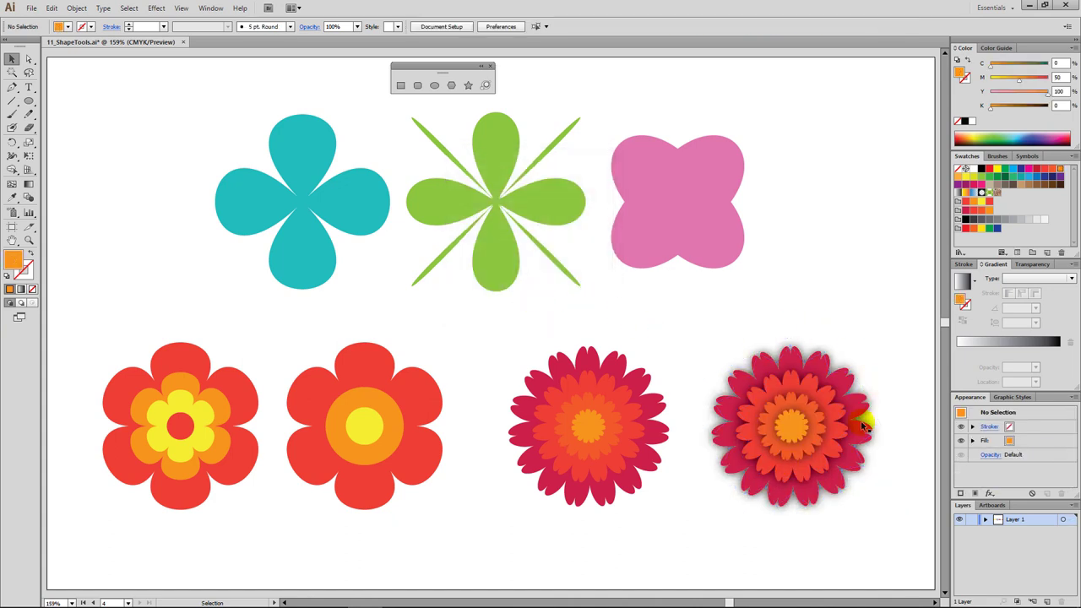
{"action": "left_click", "coordinate": [811, 322]}
{"action": "left_click", "coordinate": [826, 306]}
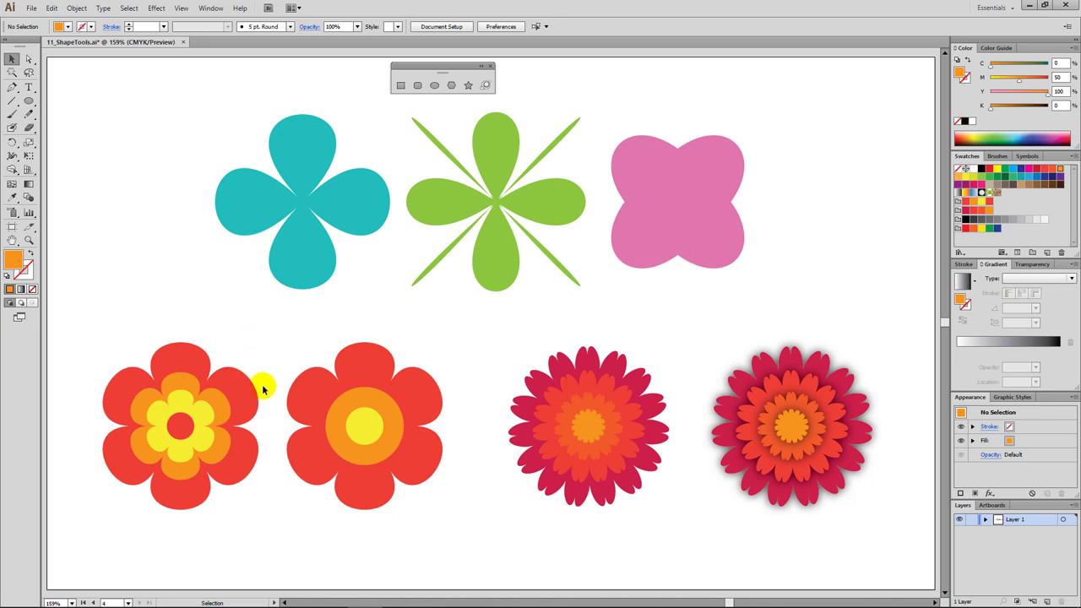
Raise the left flower's orange layer Pucker & Bloat to 200% bloat for long pointed petals
{"action": "left_click", "coordinate": [222, 411]}
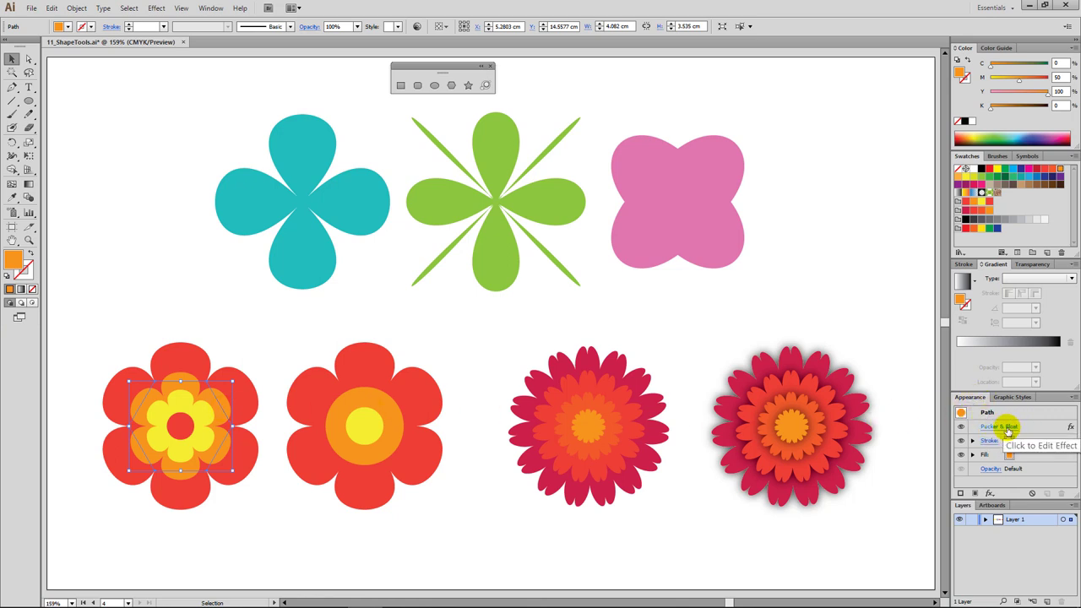
{"action": "double_click", "coordinate": [1071, 429]}
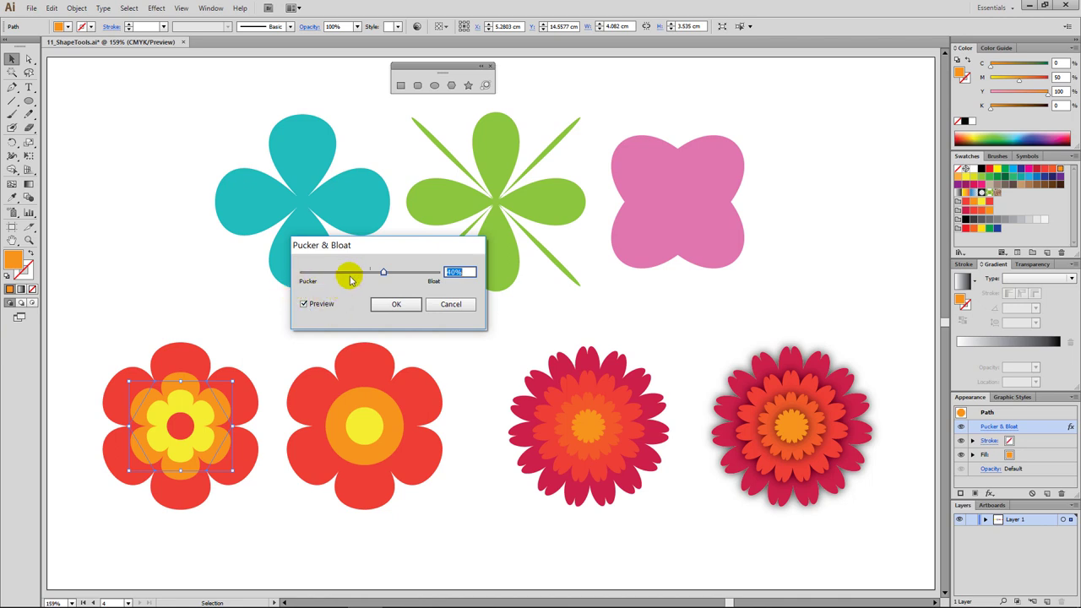
{"action": "left_click_drag", "start_coordinate": [390, 275], "coordinate": [437, 273]}
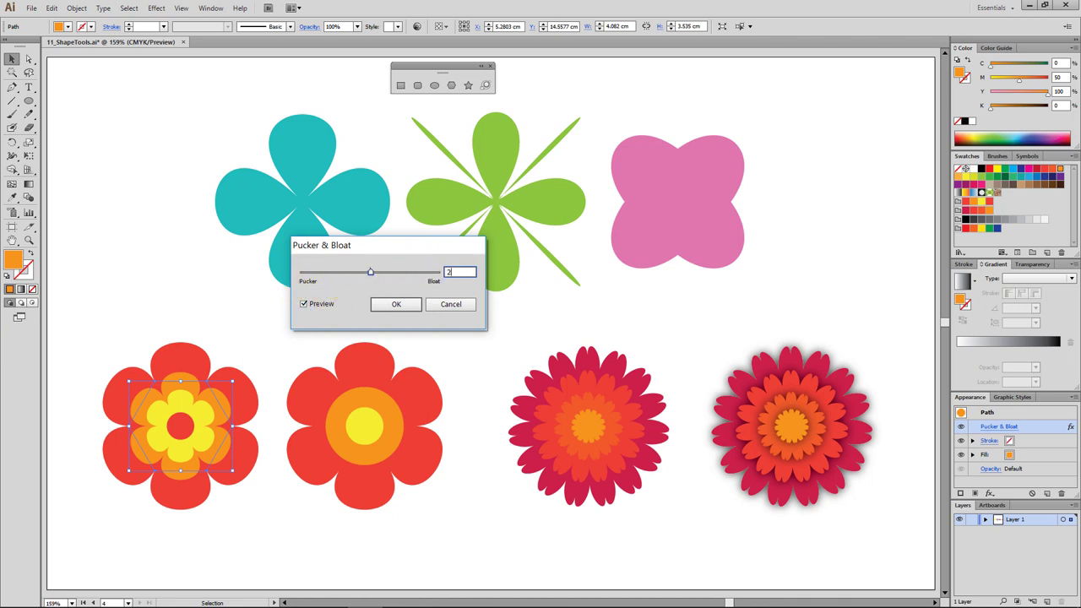
{"action": "left_click", "coordinate": [408, 305]}
{"action": "left_click", "coordinate": [290, 329]}
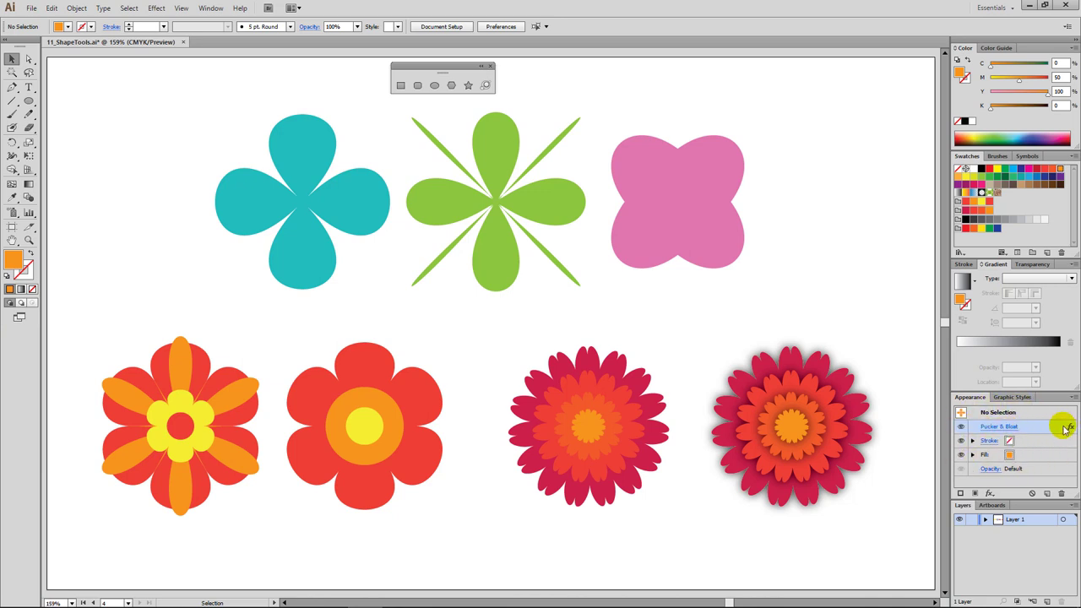
Expand Appearance on the second red flower to bake its Pucker & Bloat into geometry
{"action": "left_click", "coordinate": [401, 387]}
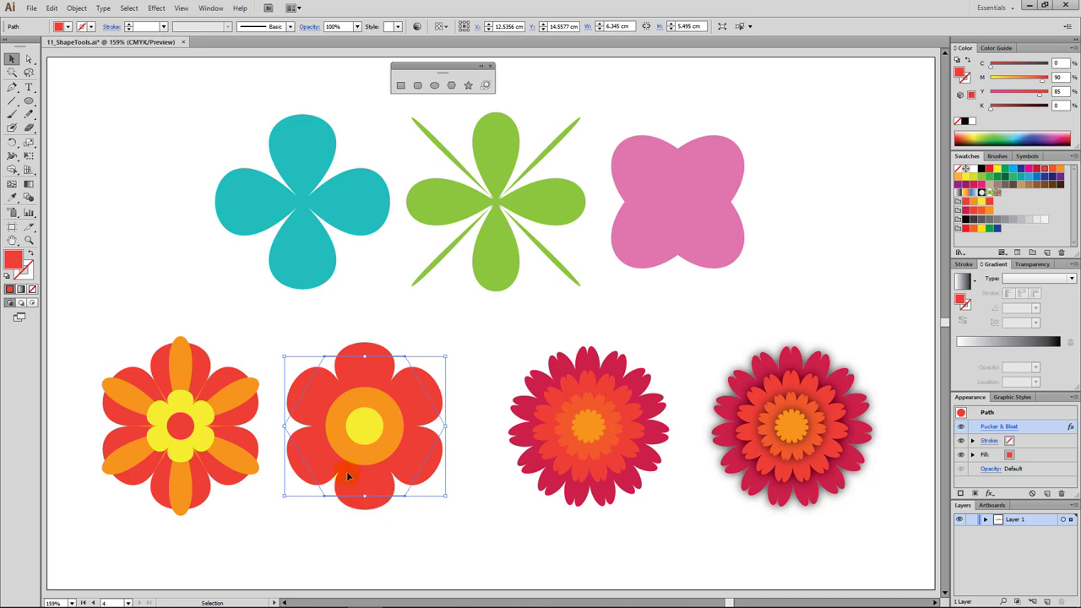
{"action": "left_click", "coordinate": [382, 377]}
{"action": "left_click", "coordinate": [76, 9]}
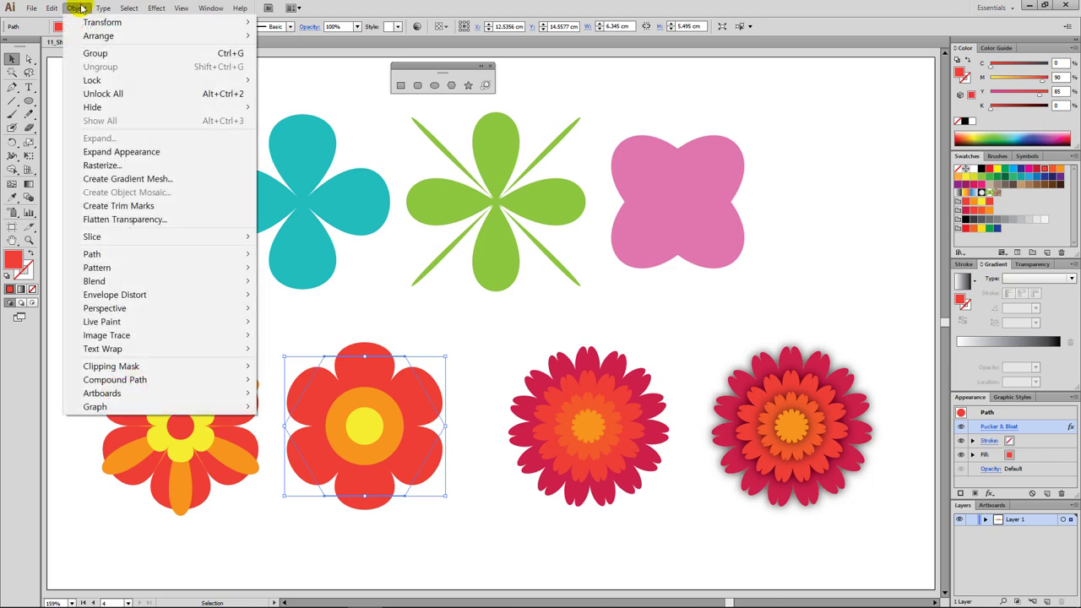
{"action": "left_click", "coordinate": [129, 151]}
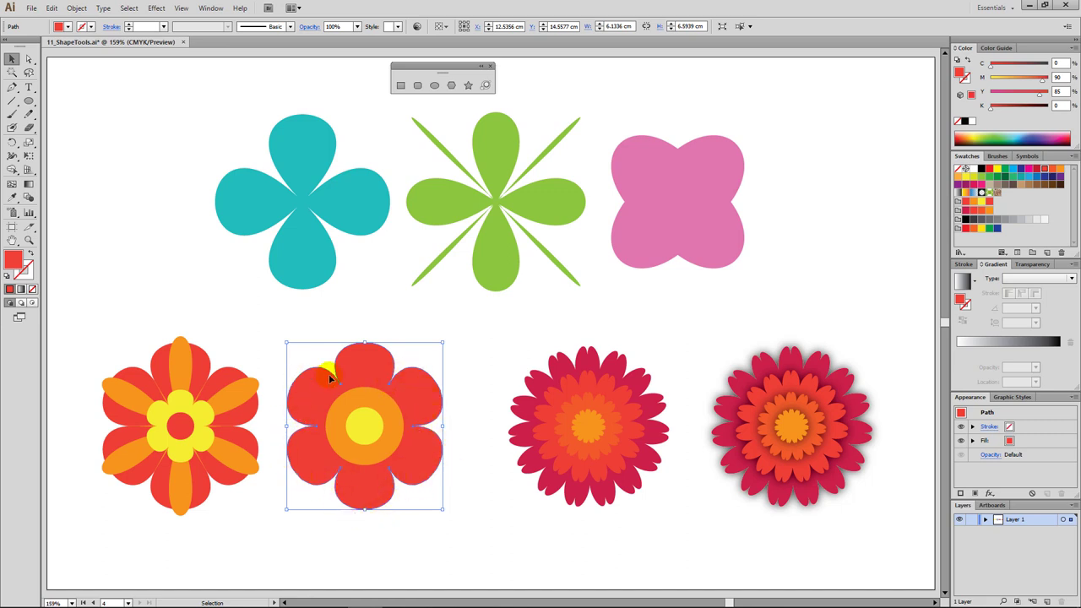
{"action": "left_click", "coordinate": [486, 367]}
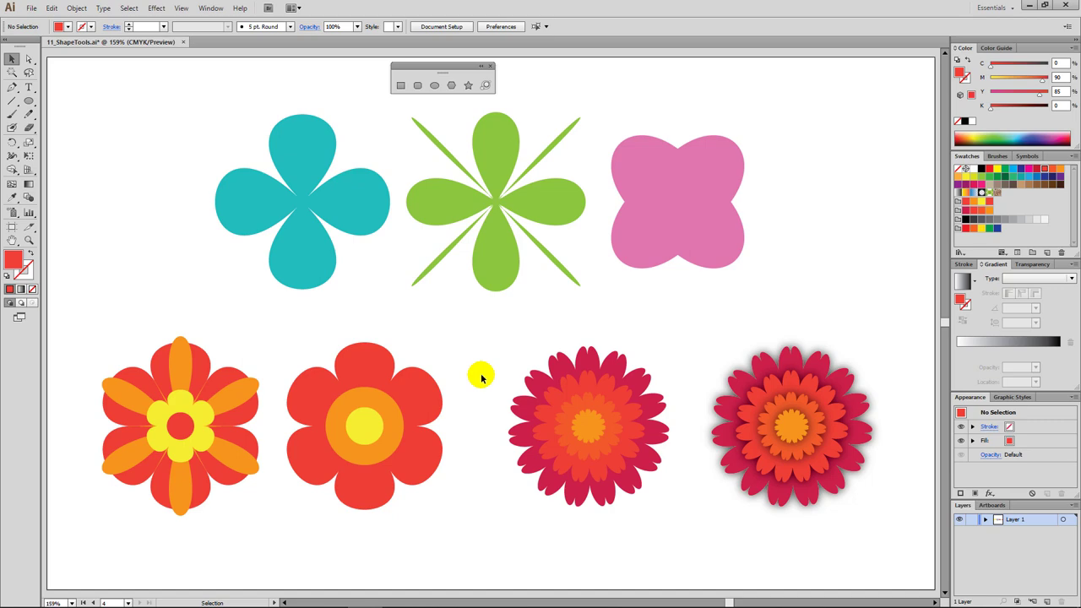
Draw red many-pointed spiky stars on the yellow-star artboard: one at right, three small ones
{"action": "left_click_drag", "start_coordinate": [302, 346], "coordinate": [775, 431]}
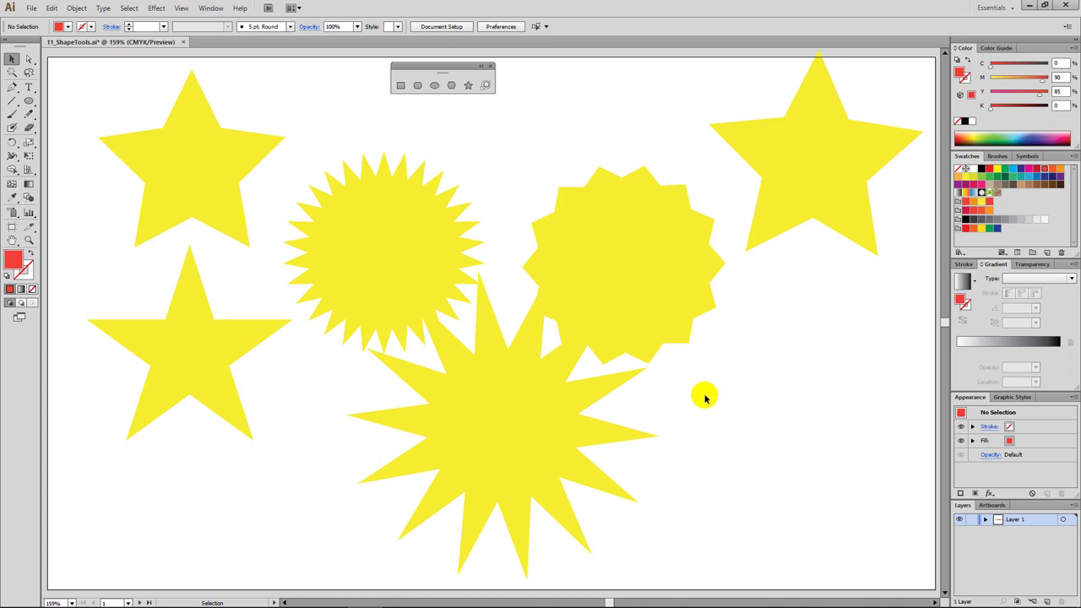
{"action": "left_click", "coordinate": [468, 85]}
{"action": "left_click_drag", "start_coordinate": [761, 406], "coordinate": [818, 473]}
{"action": "key", "text": "Up"}
{"action": "key", "text": "Up"}
{"action": "key", "text": "Up"}
{"action": "key", "text": "Up"}
{"action": "key", "text": "Up"}
{"action": "key", "text": "Up"}
{"action": "key", "text": "Up"}
{"action": "key", "text": "Up"}
{"action": "key", "text": "Up"}
{"action": "key", "text": "Up"}
{"action": "key", "text": "Up"}
{"action": "key", "text": "Up"}
{"action": "key", "text": "Up"}
{"action": "key", "text": "Up"}
{"action": "key", "text": "Up"}
{"action": "key", "text": "Up"}
{"action": "key", "text": "Up"}
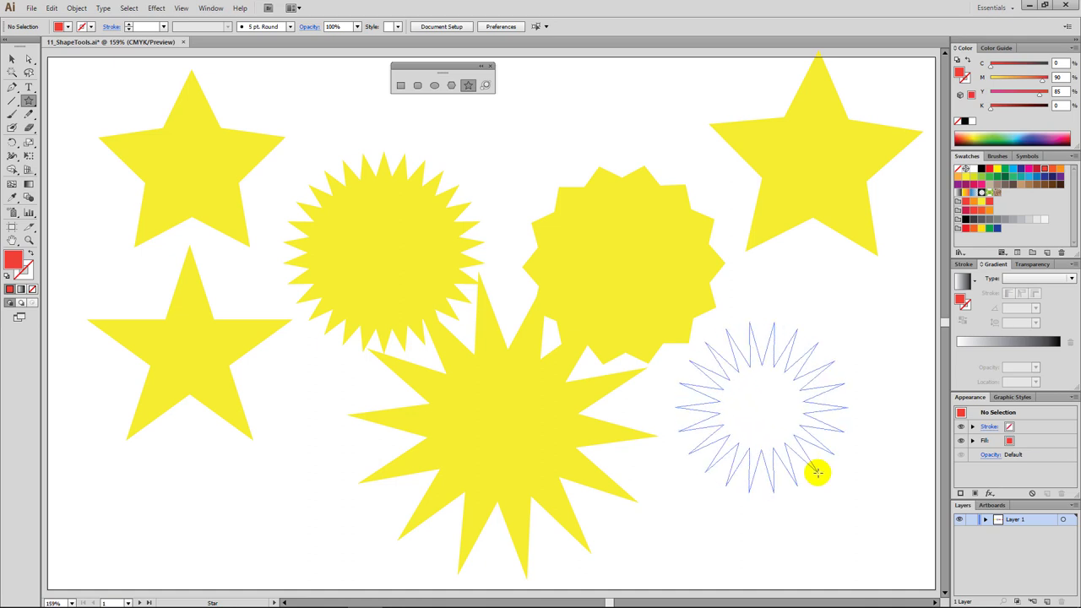
{"action": "left_click_drag", "start_coordinate": [818, 473], "coordinate": [791, 435]}
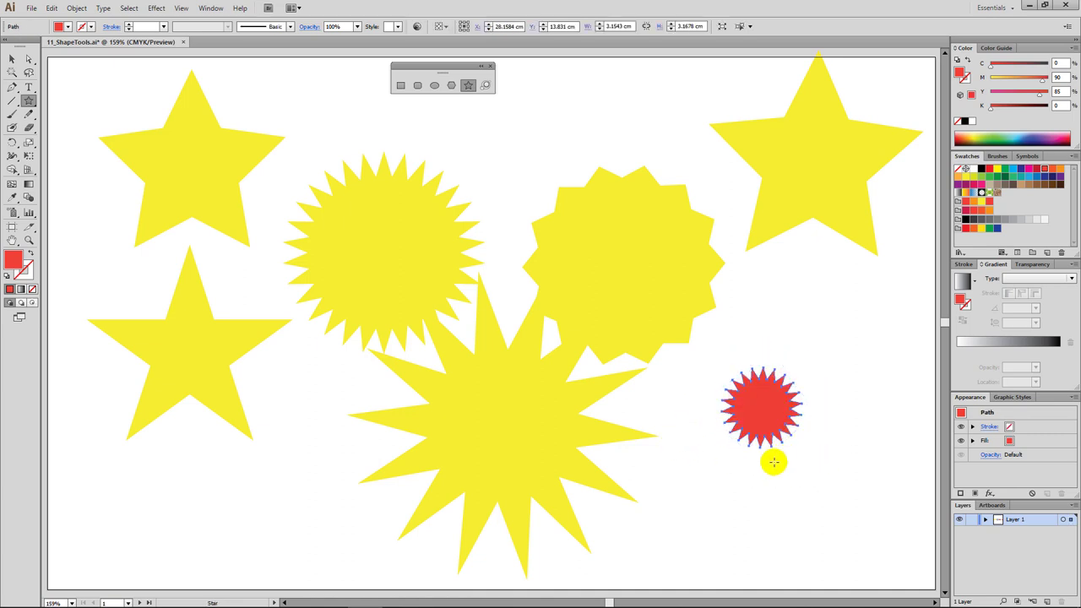
{"action": "left_click_drag", "start_coordinate": [290, 454], "coordinate": [314, 480]}
{"action": "left_click_drag", "start_coordinate": [685, 479], "coordinate": [712, 495]}
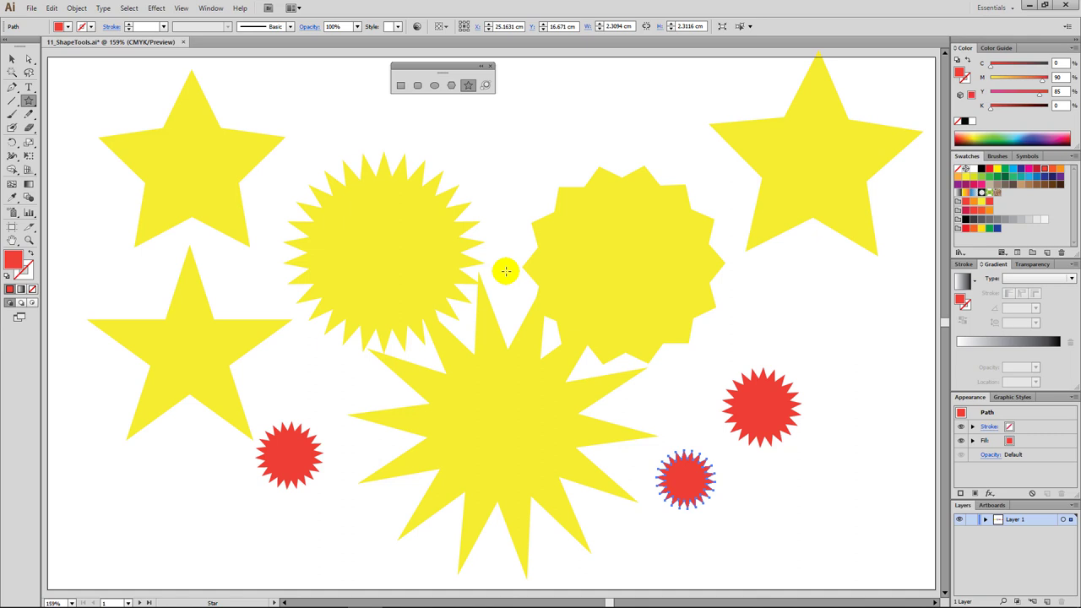
{"action": "left_click_drag", "start_coordinate": [505, 270], "coordinate": [518, 308]}
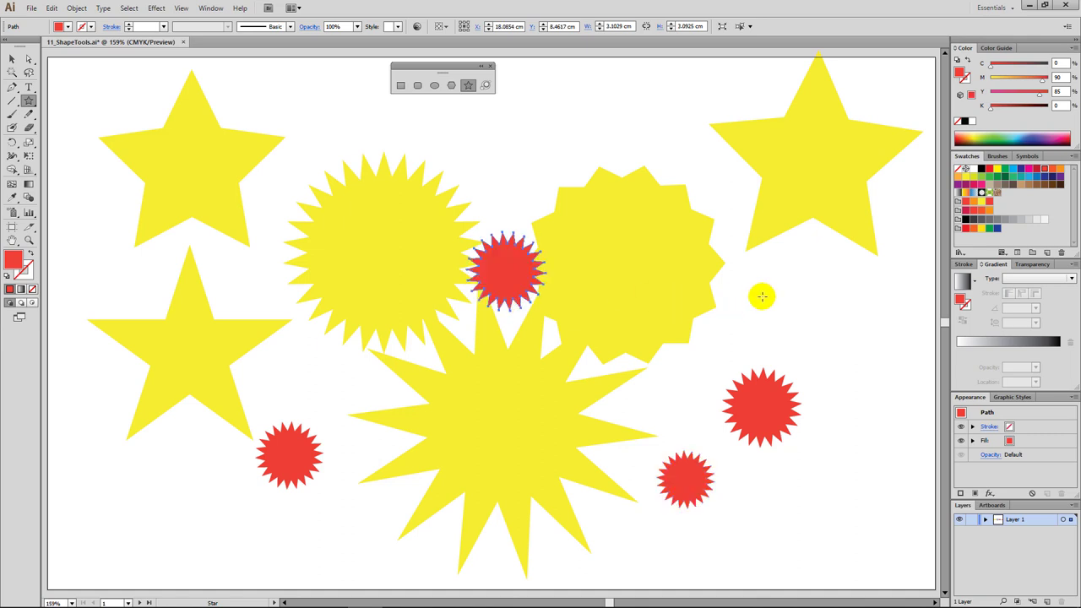
Add a large red five-pointed star over the polygon and small stars nearby, then close Illustrator
{"action": "left_click_drag", "start_coordinate": [662, 269], "coordinate": [726, 361]}
{"action": "key", "text": "Down"}
{"action": "key", "text": "Down"}
{"action": "key", "text": "Down"}
{"action": "key", "text": "Down"}
{"action": "key", "text": "Down"}
{"action": "key", "text": "Down"}
{"action": "key", "text": "Down"}
{"action": "key", "text": "Down"}
{"action": "key", "text": "Down"}
{"action": "key", "text": "Down"}
{"action": "key", "text": "Down"}
{"action": "key", "text": "Down"}
{"action": "key", "text": "Down"}
{"action": "key", "text": "Down"}
{"action": "key", "text": "Down"}
{"action": "key", "text": "Down"}
{"action": "key", "text": "Down"}
{"action": "key", "text": "Down"}
{"action": "key", "text": "Up"}
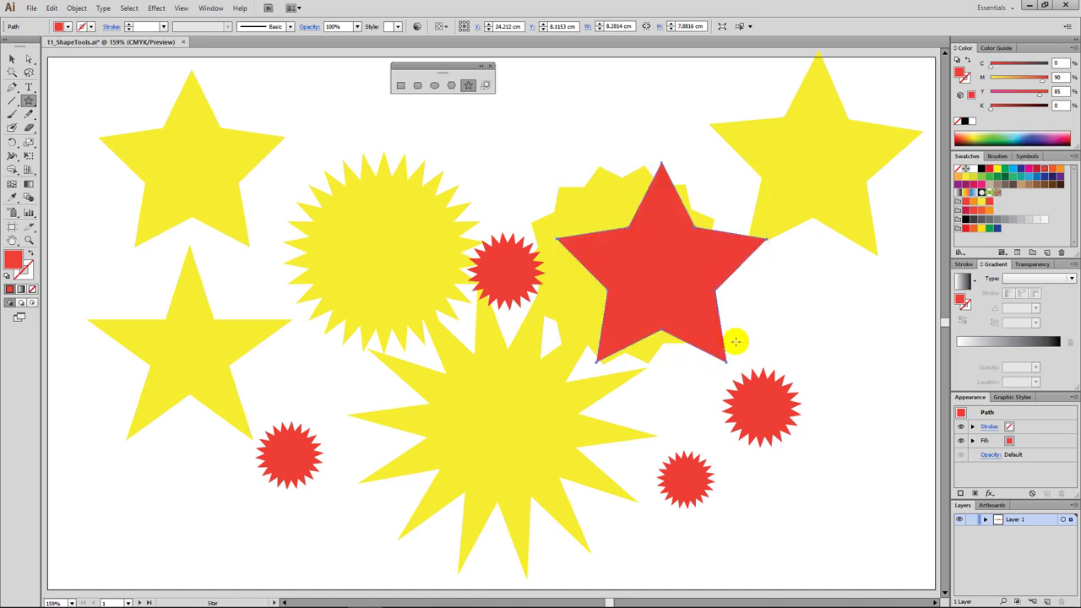
{"action": "left_click_drag", "start_coordinate": [782, 321], "coordinate": [799, 344]}
{"action": "left_click_drag", "start_coordinate": [832, 267], "coordinate": [842, 281]}
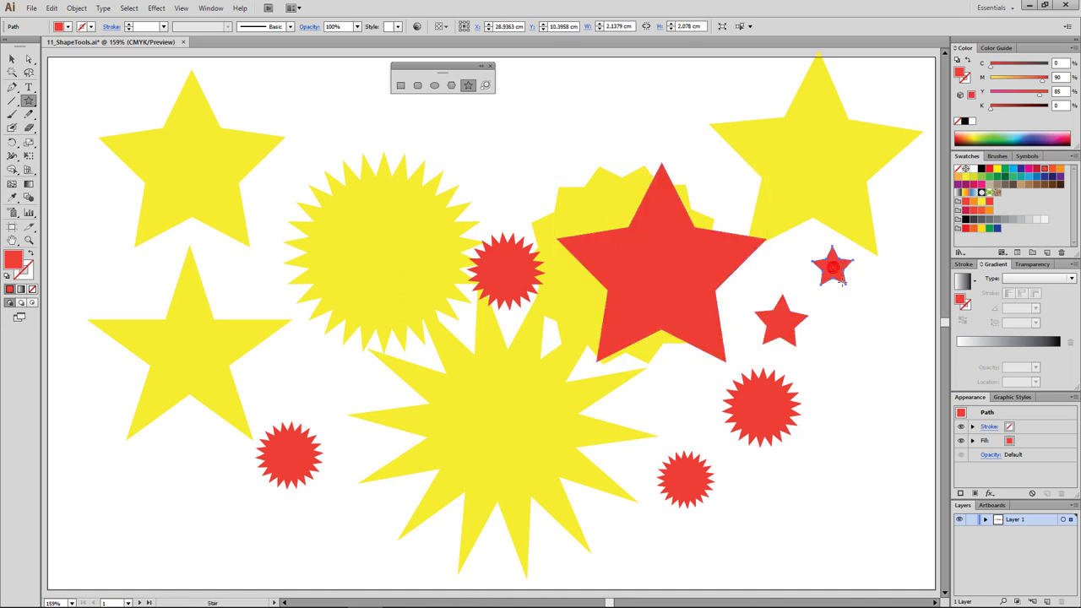
{"action": "left_click_drag", "start_coordinate": [725, 149], "coordinate": [729, 155]}
{"action": "left_click_drag", "start_coordinate": [644, 138], "coordinate": [645, 139]}
{"action": "left_click_drag", "start_coordinate": [713, 364], "coordinate": [714, 365]}
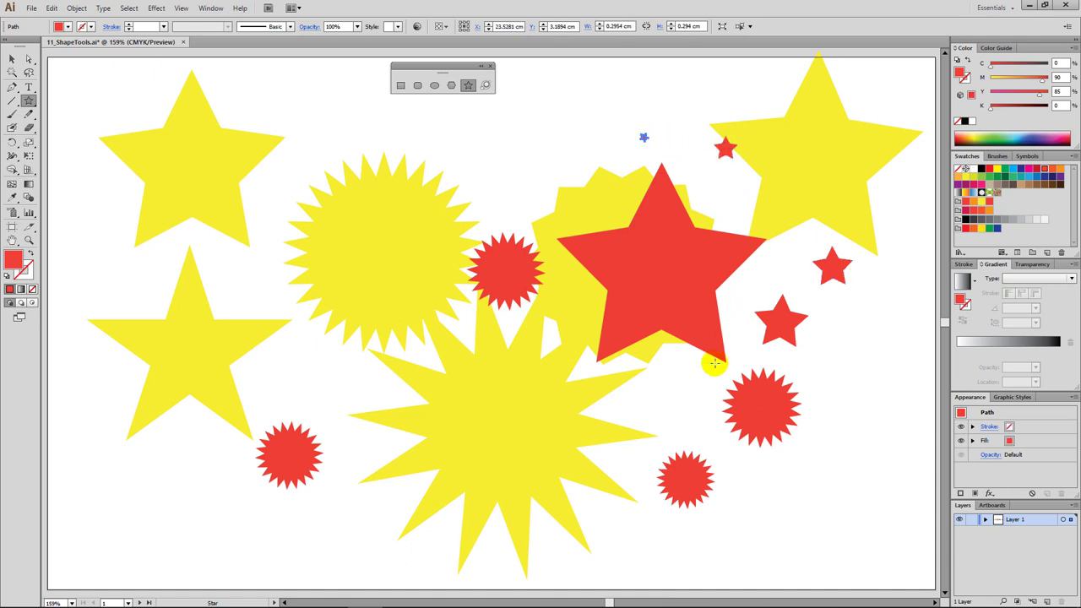
{"action": "left_click", "coordinate": [818, 424], "text": "ctrl"}
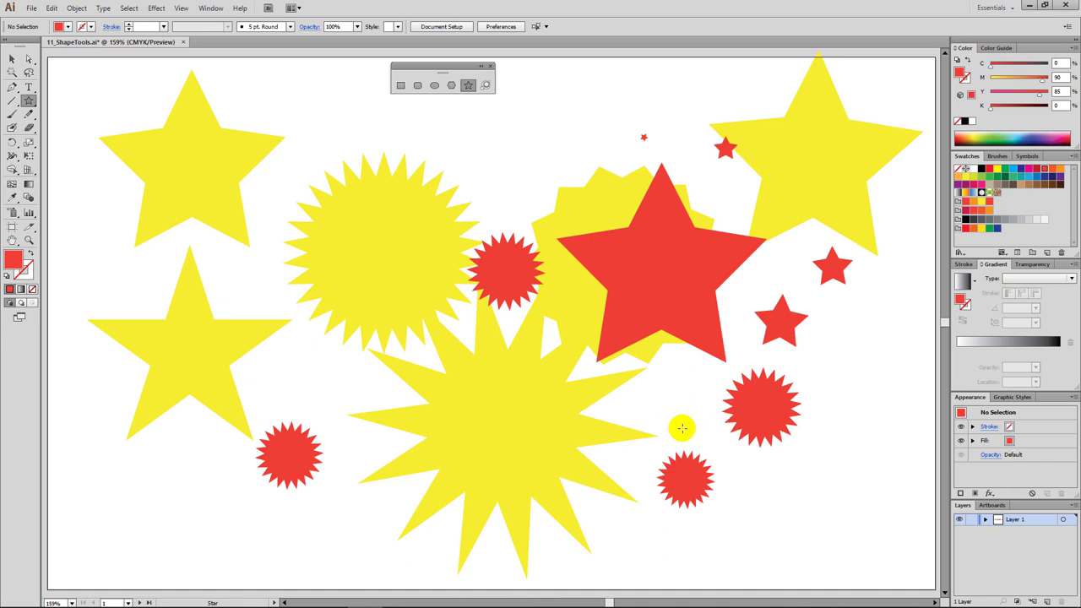
{"action": "left_click", "coordinate": [1066, 6]}
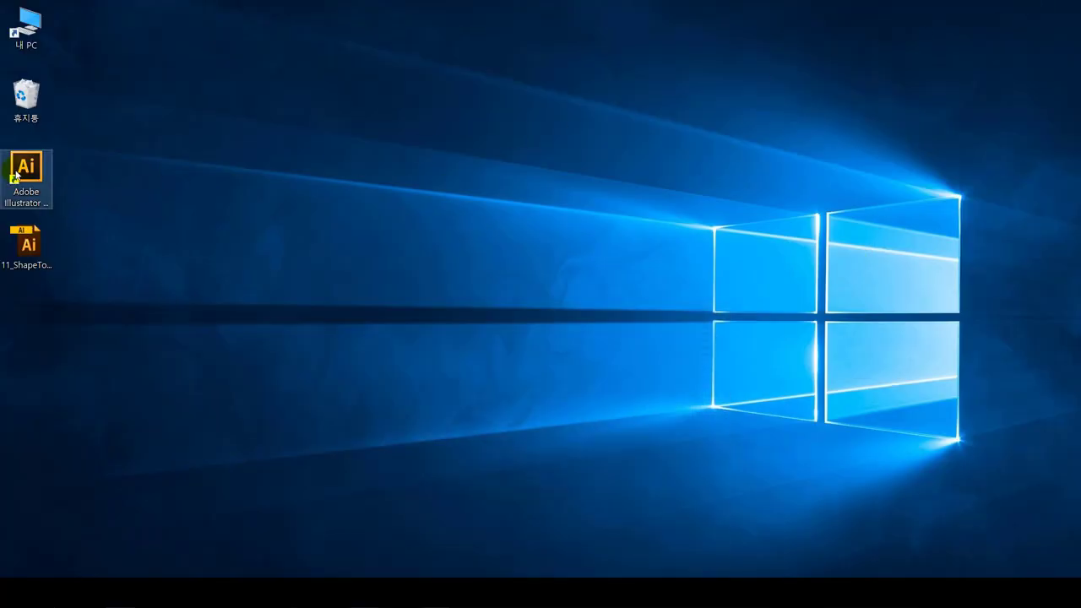